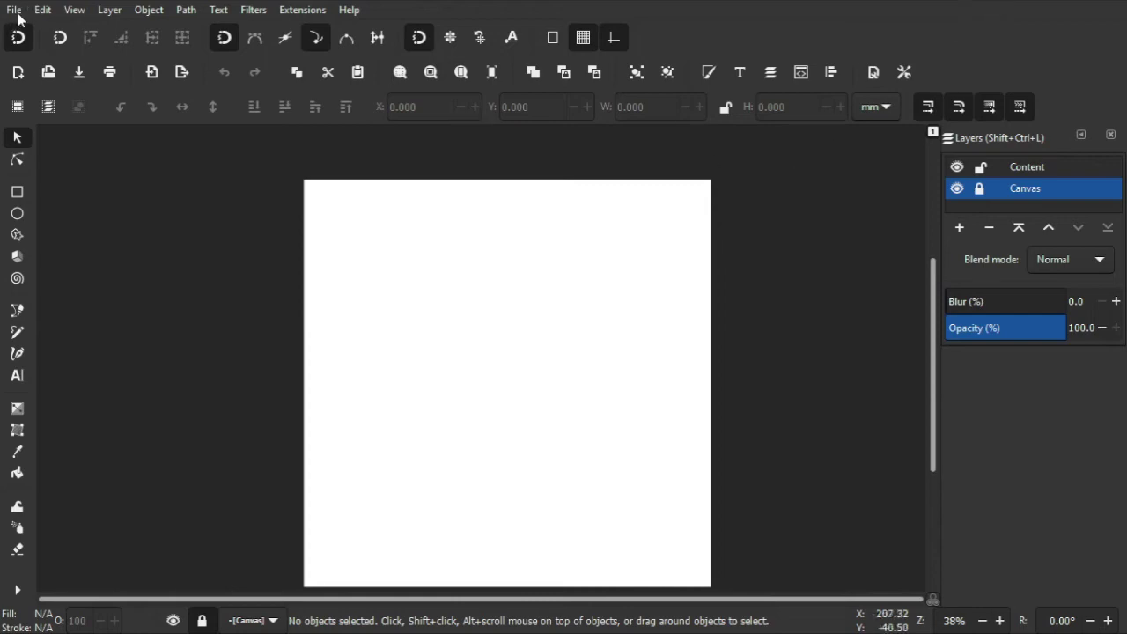
Step: Add an axonometric grid to the document in Document Properties
left_click(15, 10)
left_click(83, 289)
left_click(268, 105)
left_click(264, 154)
left_click(265, 183)
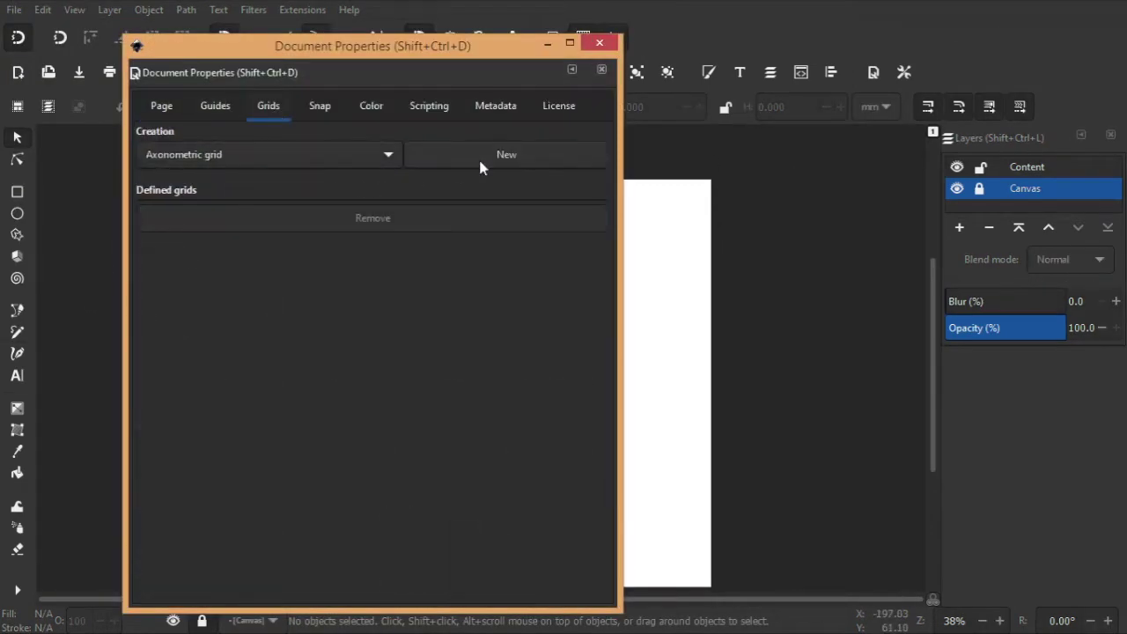
left_click(480, 159)
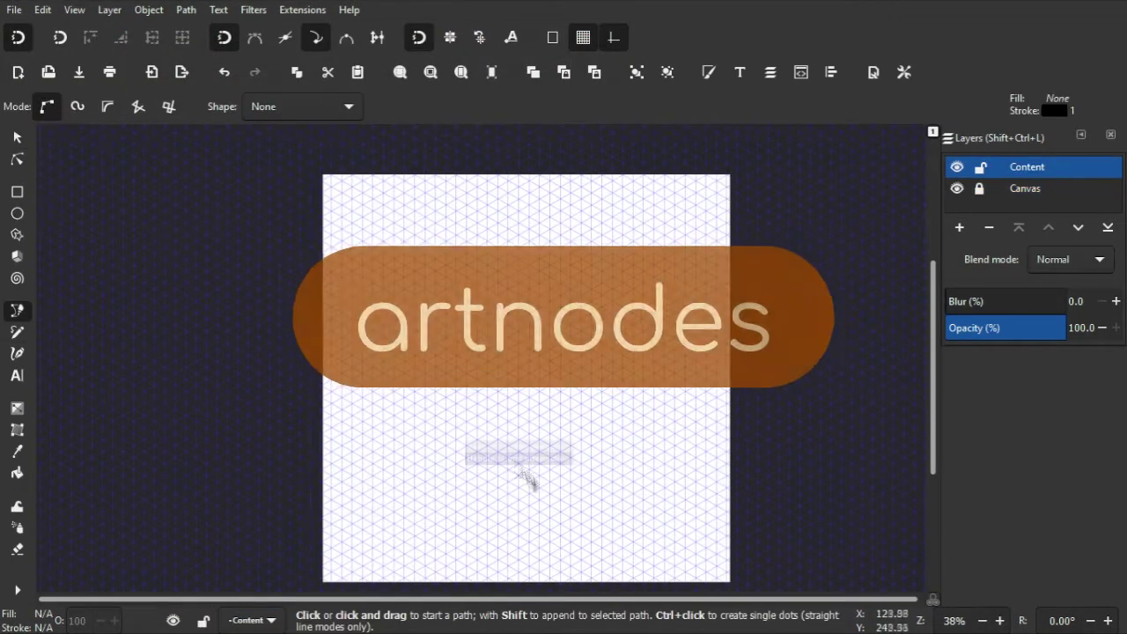
Step: Draw the isometric carton outline and cap edges on the grid and align the pieces
left_click(518, 499)
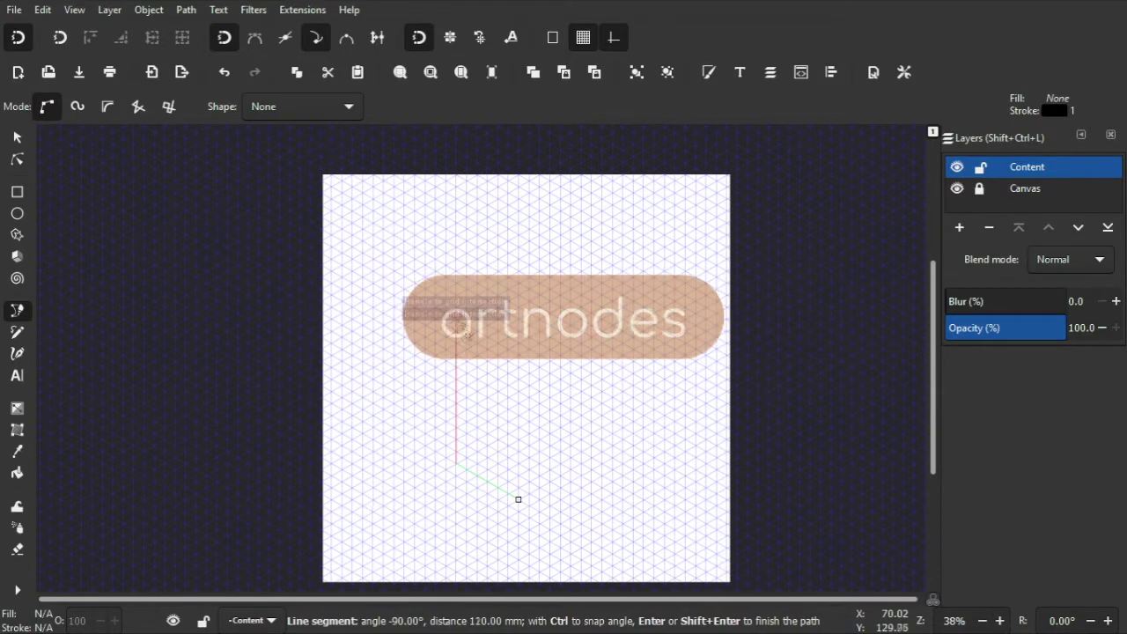
left_click(456, 247)
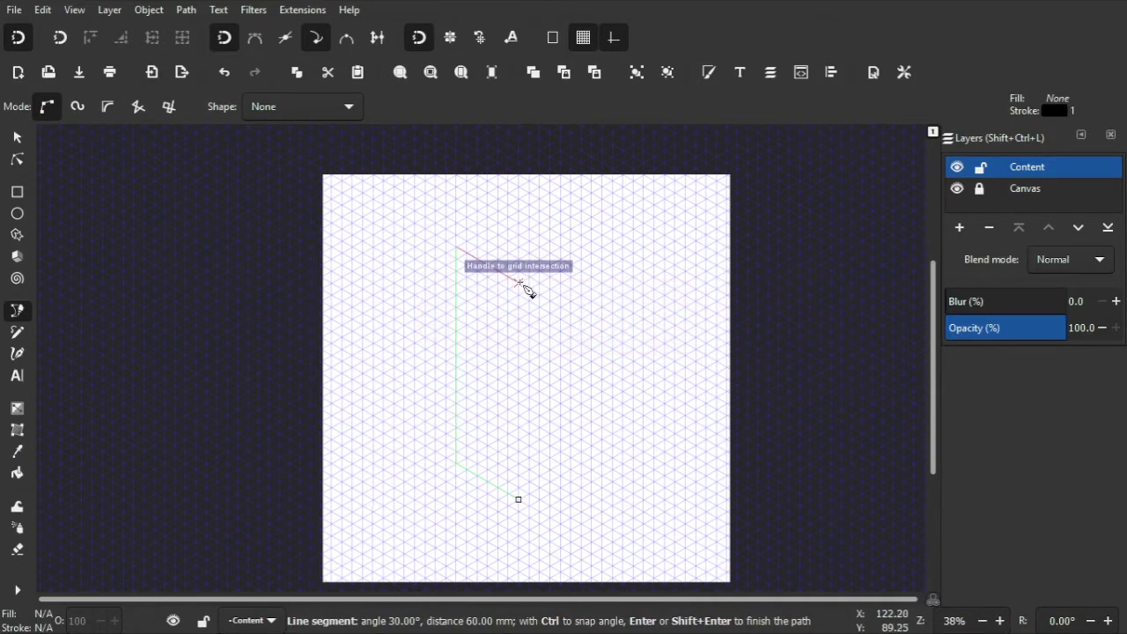
double_click(519, 281)
key("s")
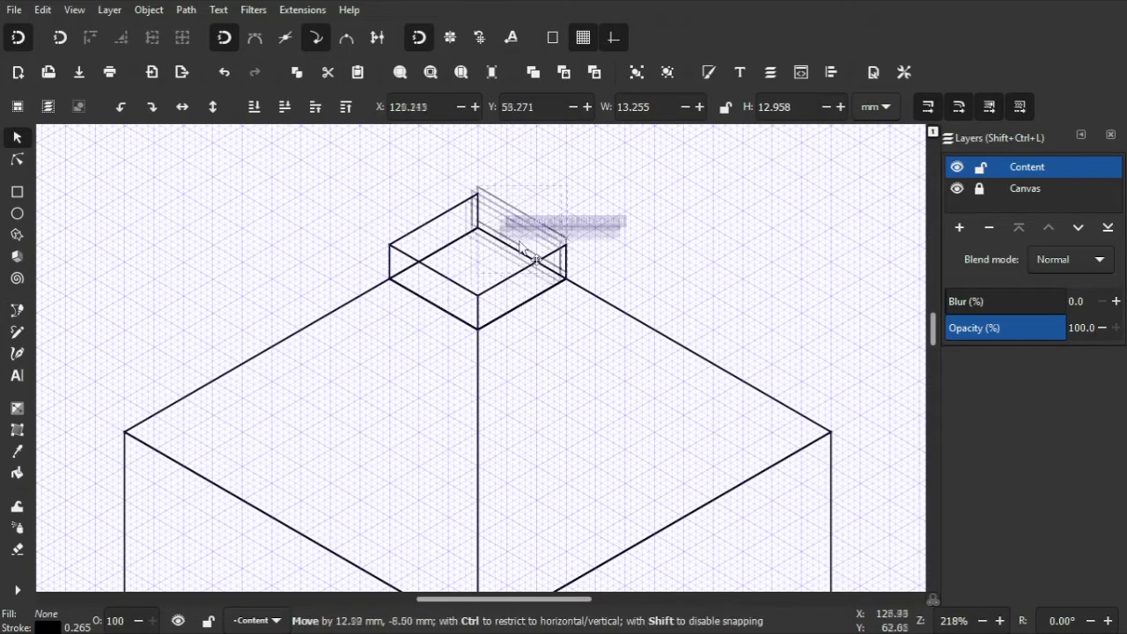
left_click_drag(519, 244, 521, 246)
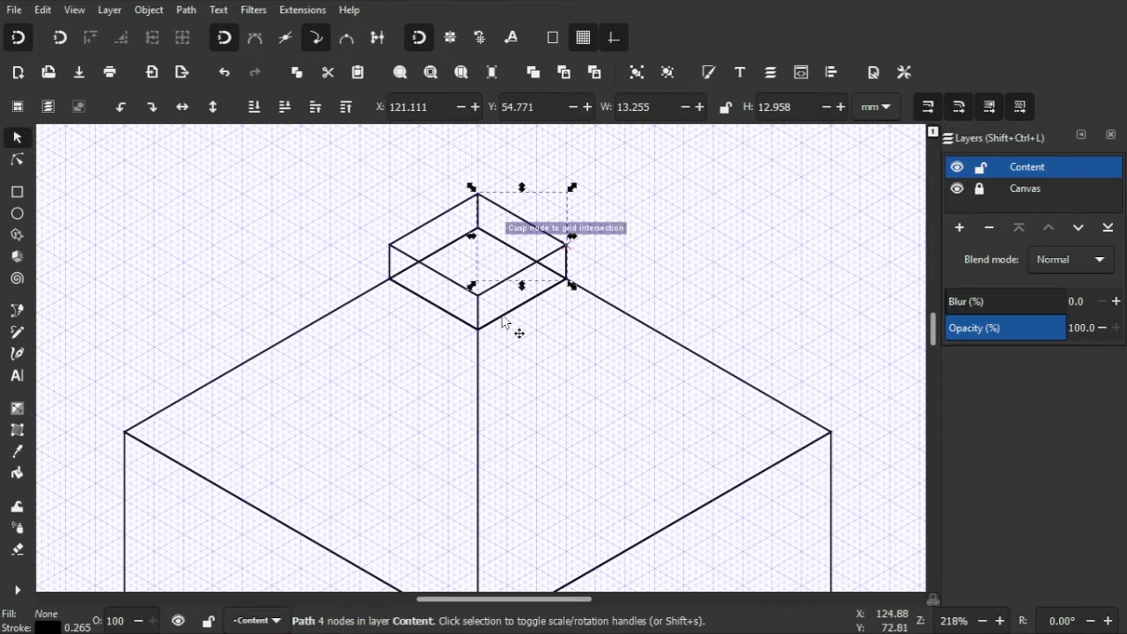
left_click(445, 274, "shift")
scroll(674, 277, "down", 5, "ctrl")
left_click(797, 290)
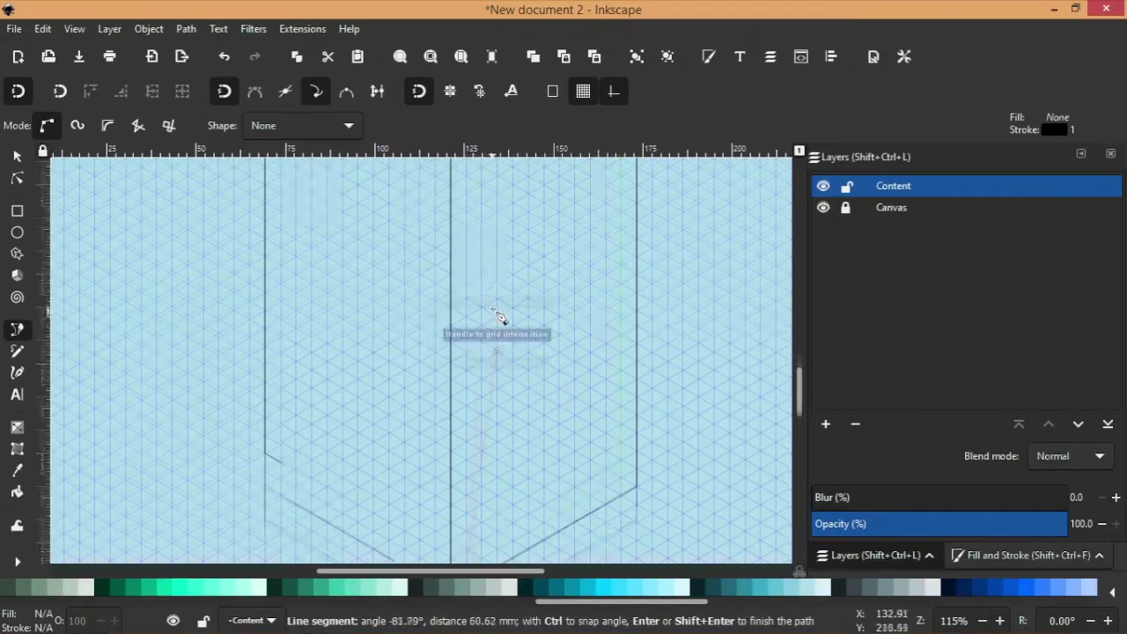
Step: Draw a closed rhombus under the small cube cap
scroll(454, 204, "up", 2, "ctrl")
left_click(446, 204)
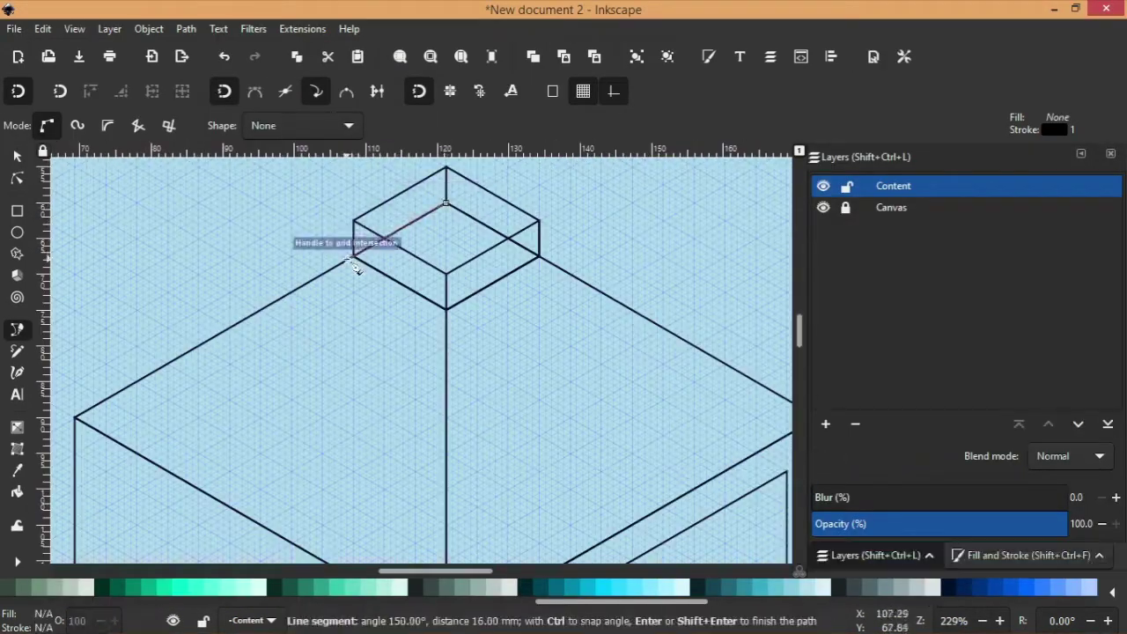
left_click(352, 255)
left_click(446, 308)
left_click(540, 255)
left_click(446, 204)
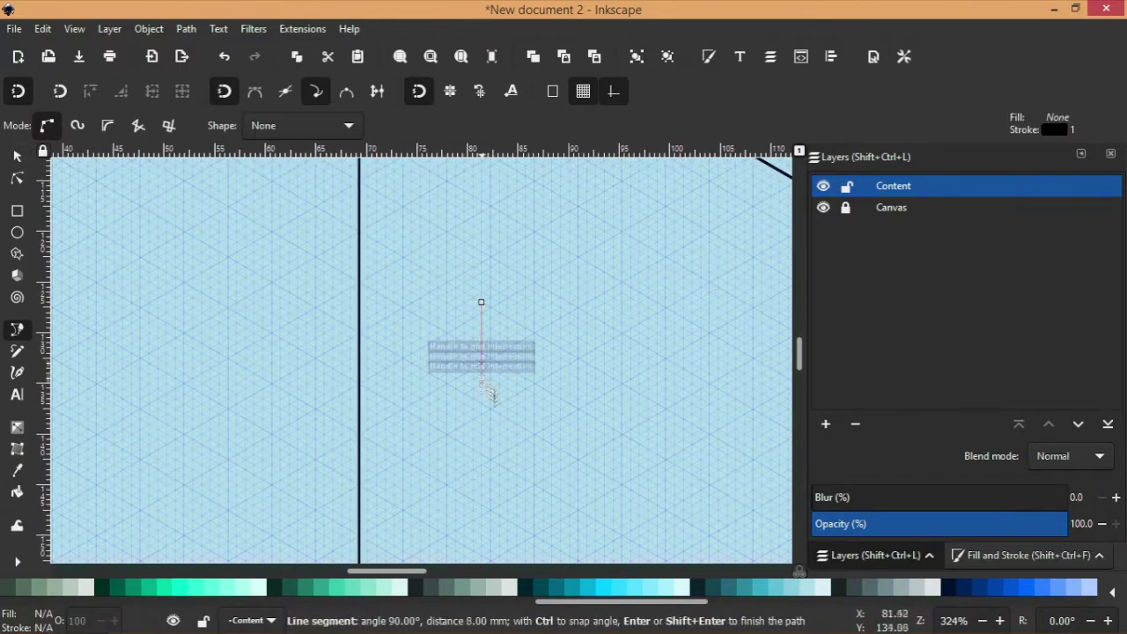
Step: Outline the JUICE letters, including the E, on the carton front
scroll(475, 299, "down", 2)
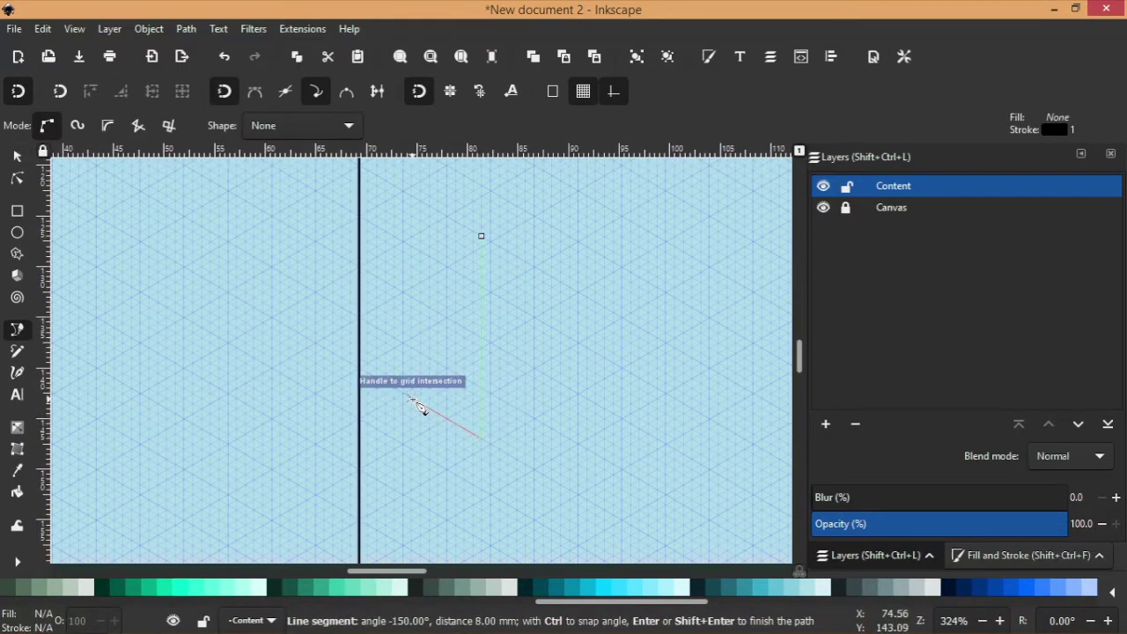
left_click(458, 393)
left_click(455, 220)
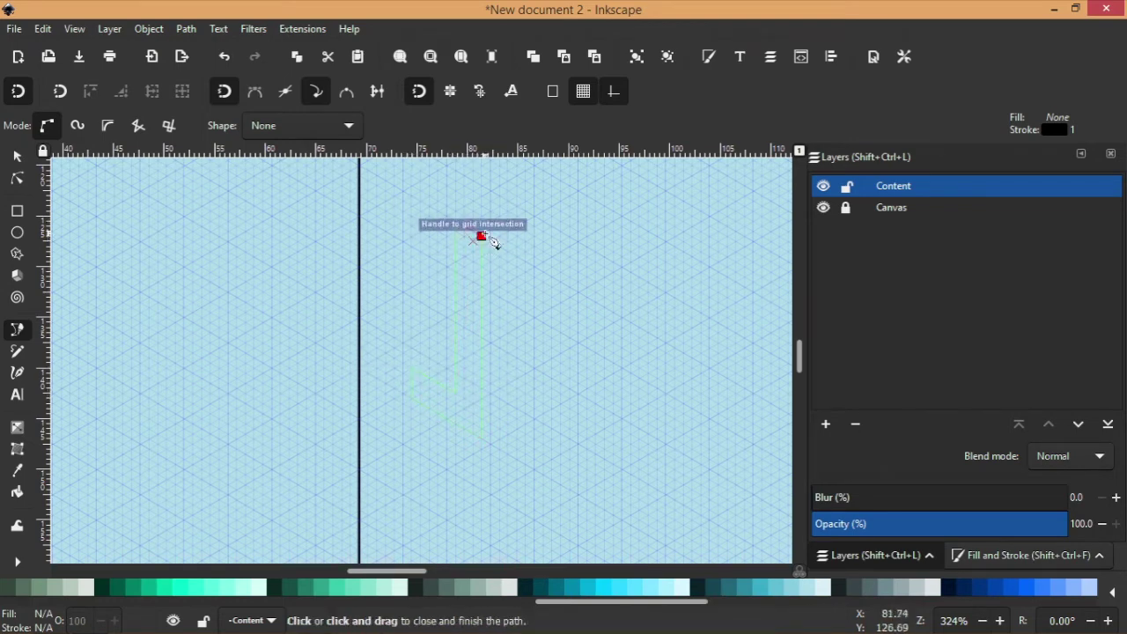
left_click(482, 236)
left_click(510, 255)
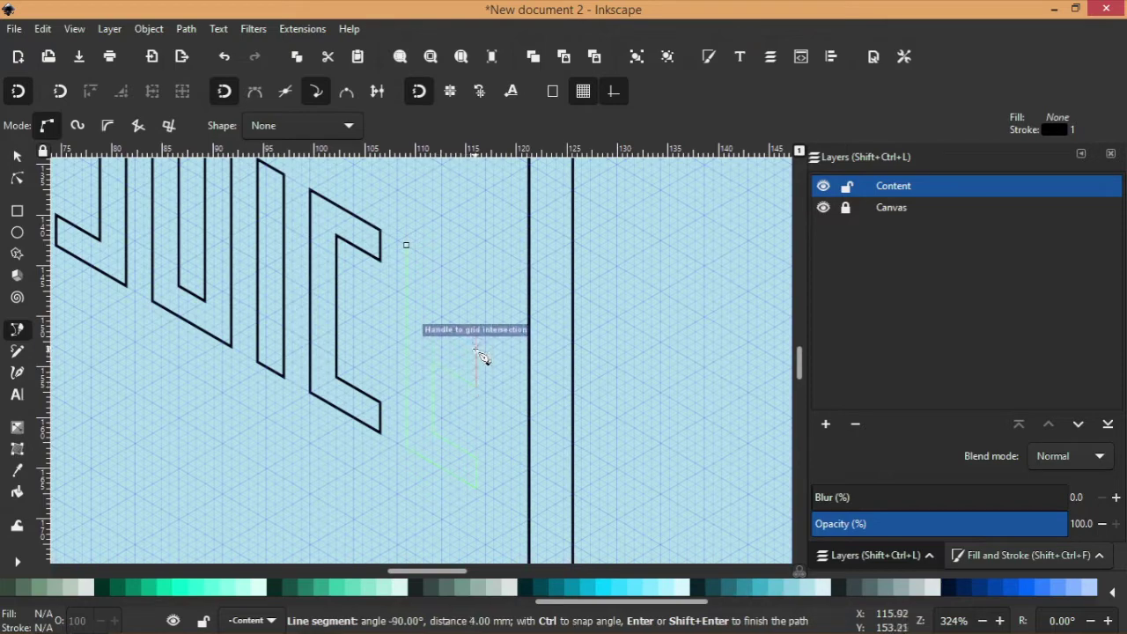
left_click(433, 332)
left_click(432, 291)
left_click(476, 313)
left_click(476, 286)
left_click(406, 245)
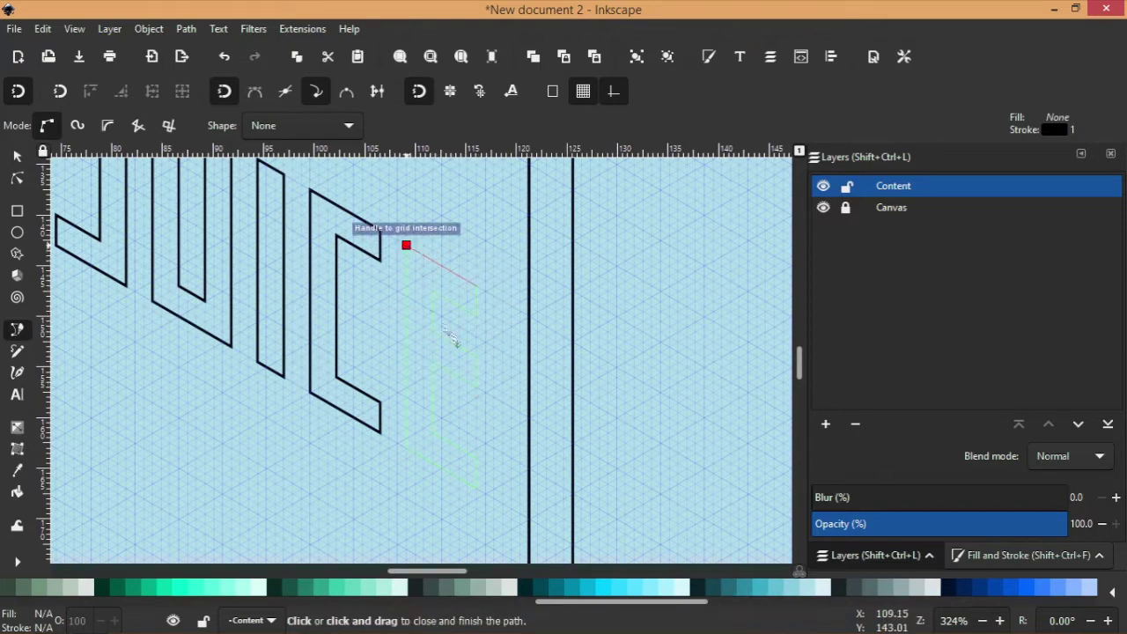
Step: Start the juice-level path at the carton's bottom point, with a curved node on the vertical edge
scroll(447, 265, "down", 3)
left_click(440, 558)
left_click(259, 452)
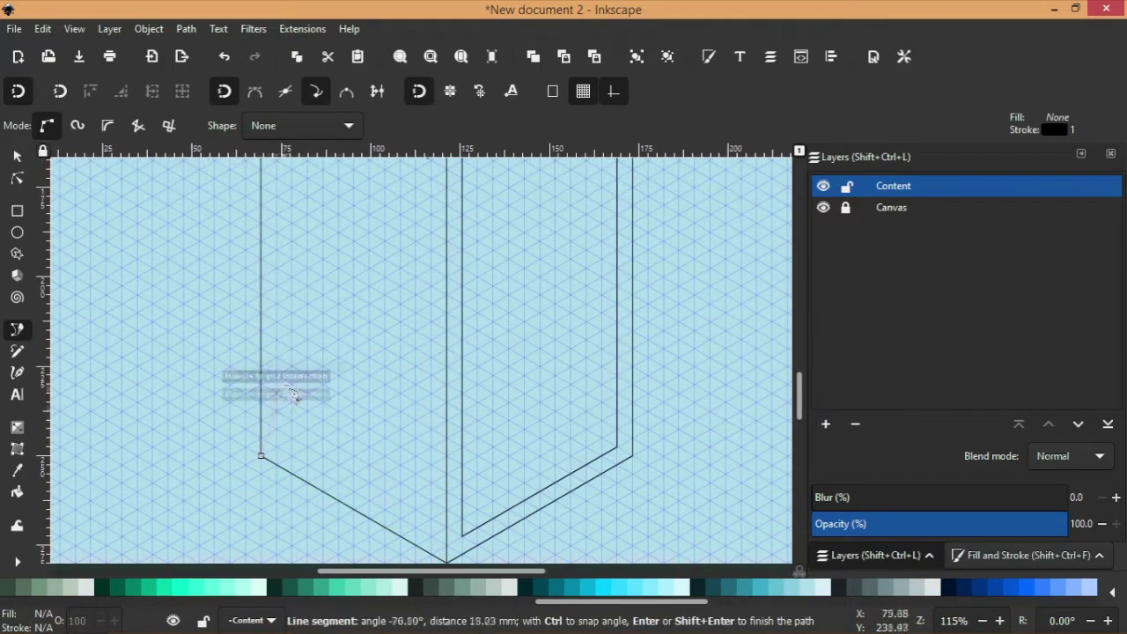
scroll(271, 424, "up", 1)
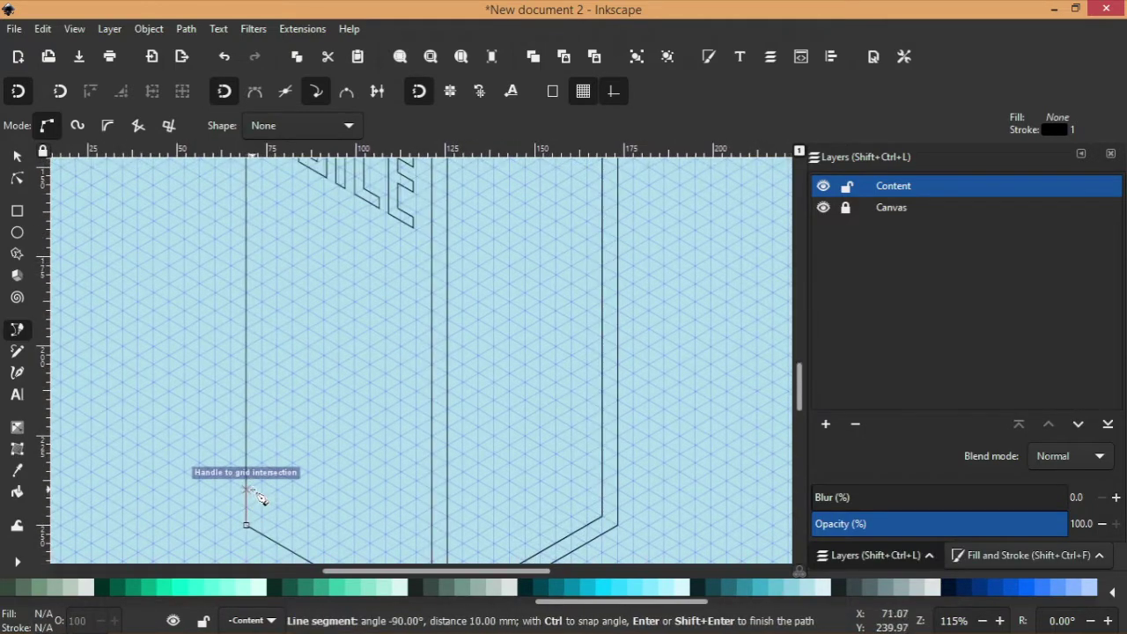
scroll(256, 319, "up", 1)
left_click_drag(239, 297, 282, 321)
Step: Add the zigzag corners across the front and close the juice shape
left_click(255, 304)
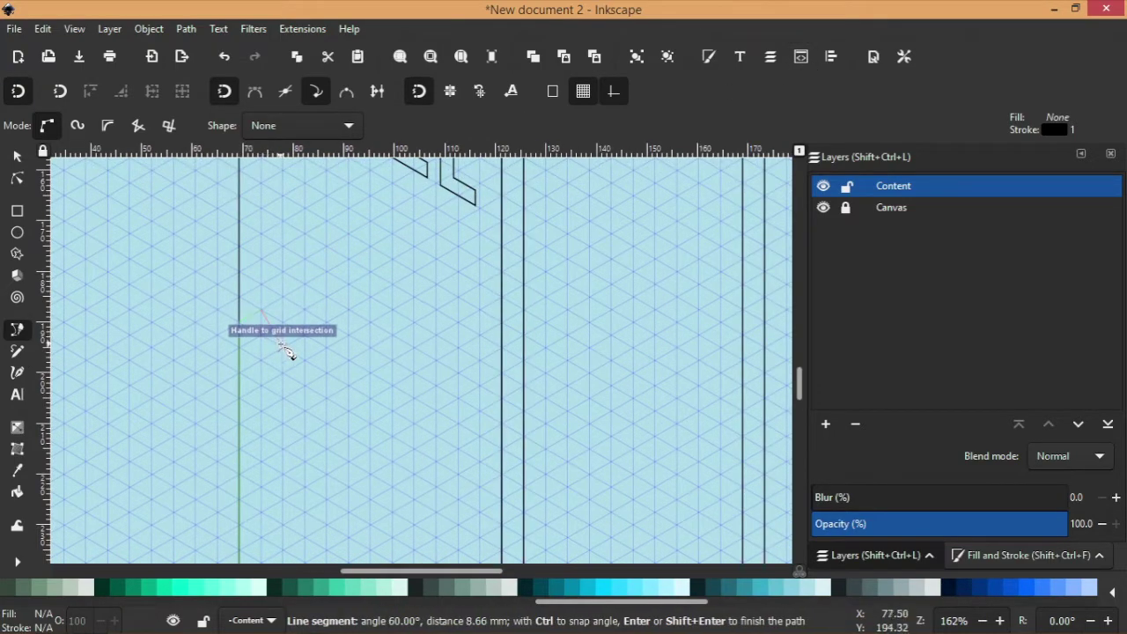
left_click(332, 370)
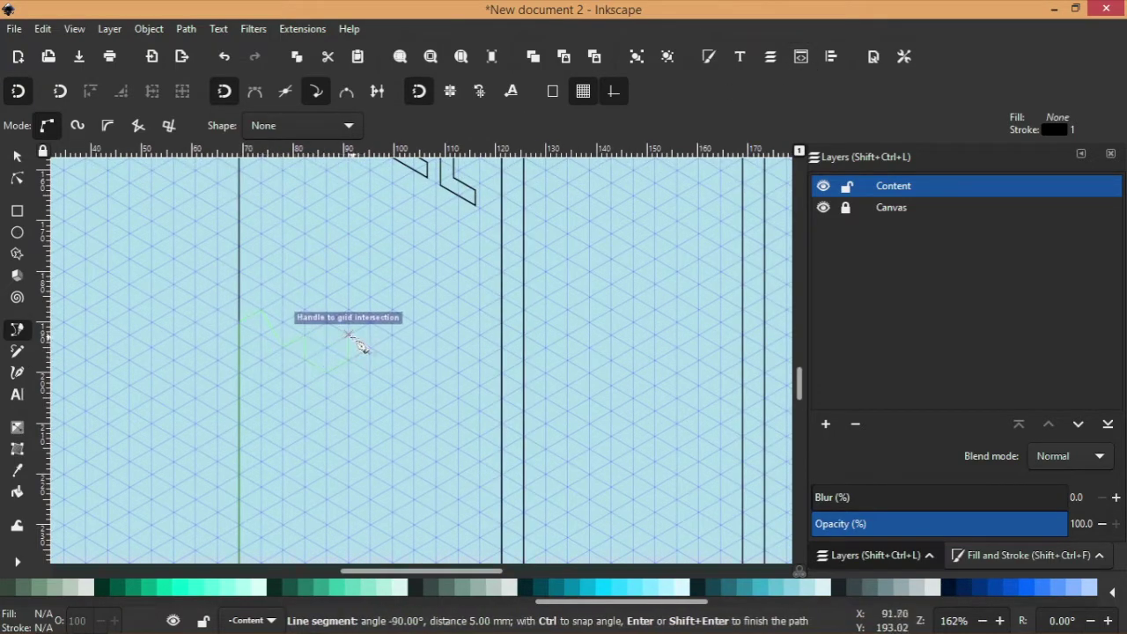
left_click(370, 349)
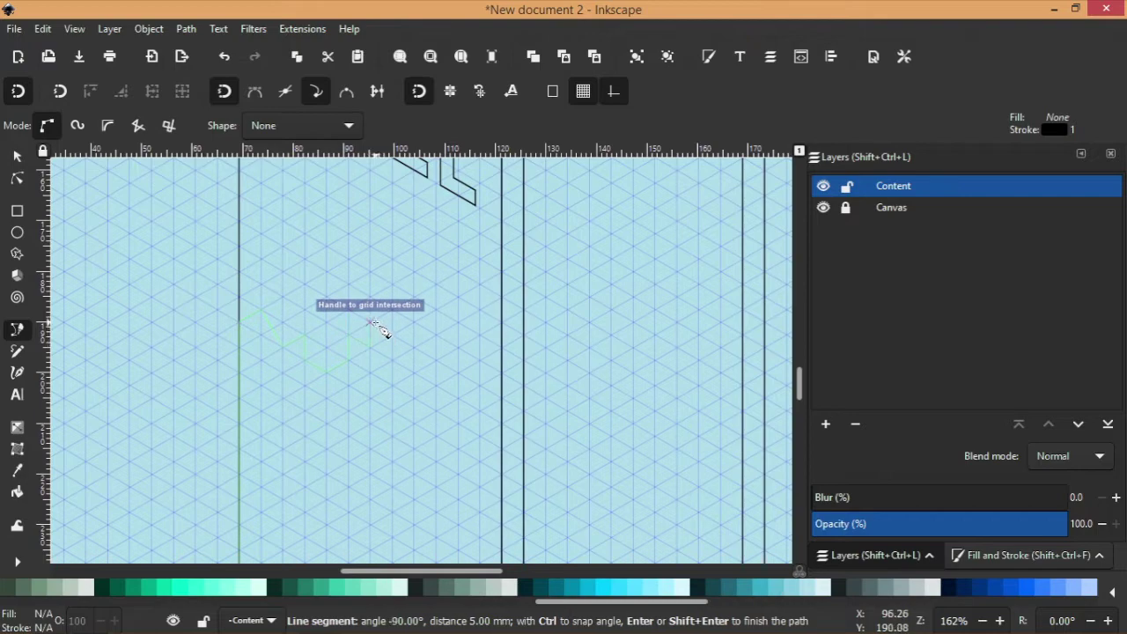
left_click(456, 397)
left_click(482, 368)
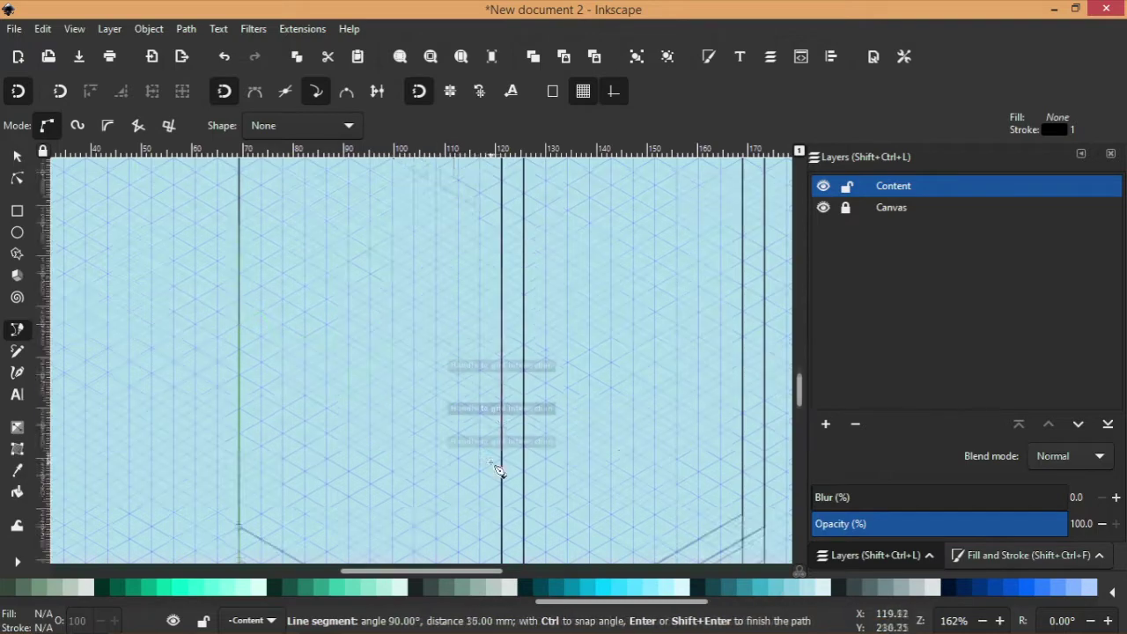
scroll(500, 467, "down", 3)
left_click(394, 269)
scroll(394, 269, "up", 5)
Step: Smooth all the zigzag nodes into a wave and fill it orange
key("n")
left_click_drag(243, 319, 498, 487)
left_click(295, 125)
left_click(256, 594)
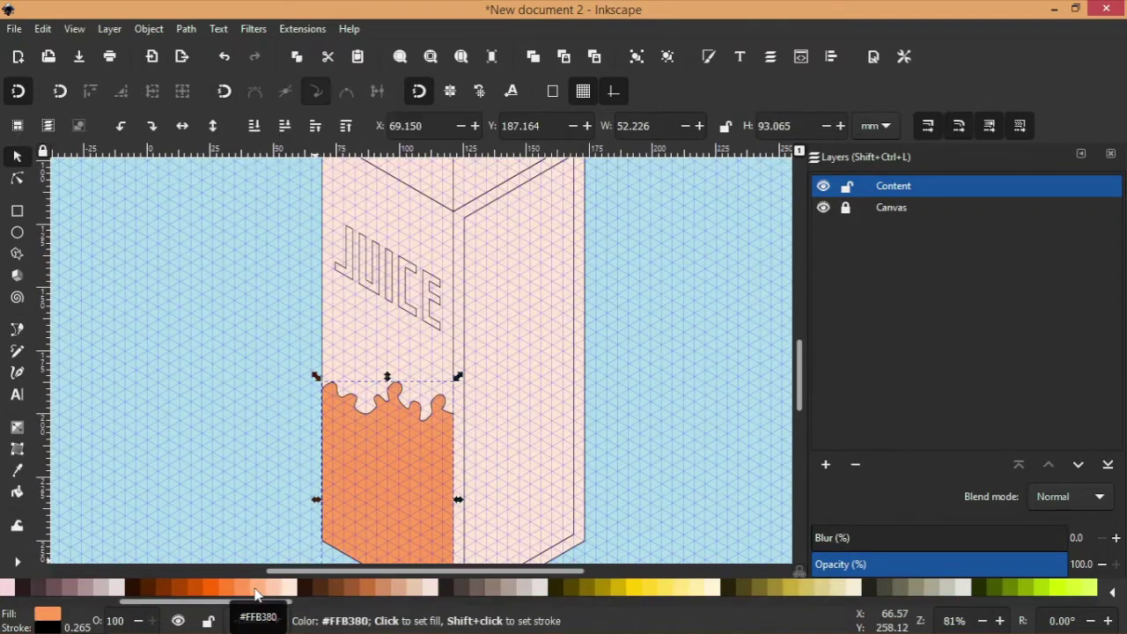
Step: Fill the JUICE letters with orange and clear the selection
left_click_drag(296, 183, 451, 356)
left_click(227, 587)
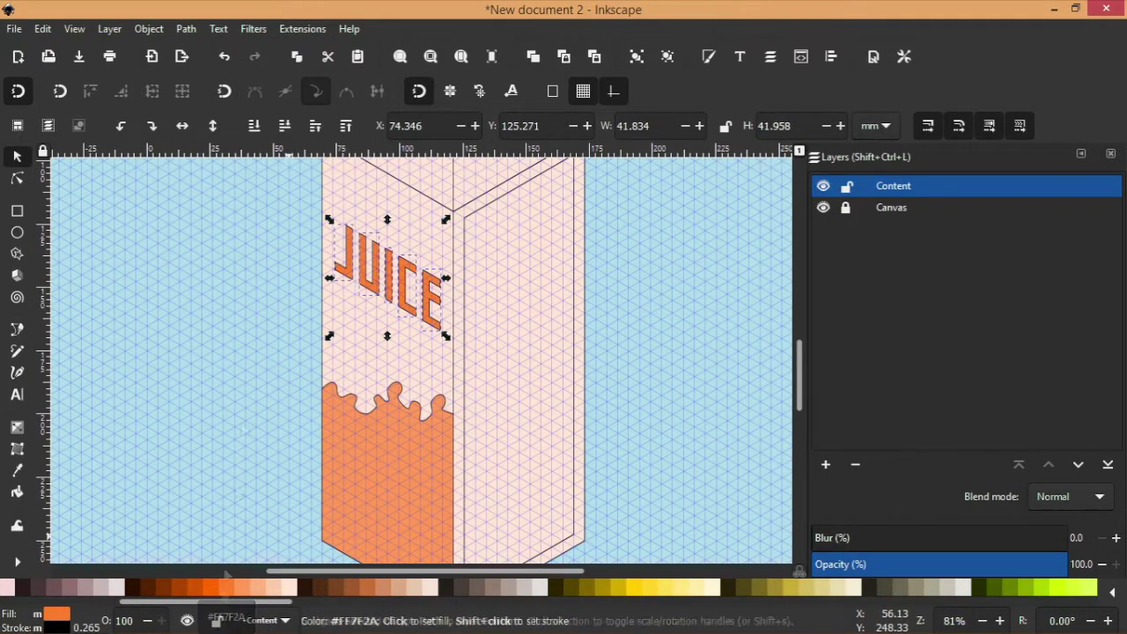
left_click(243, 310)
left_click(356, 437)
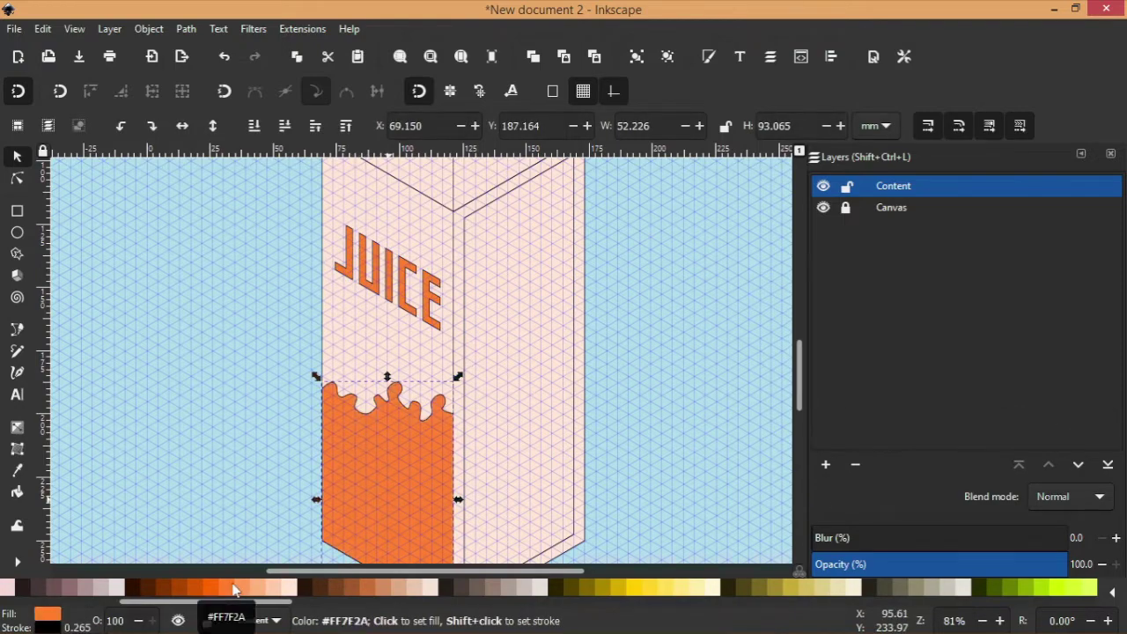
key("Escape")
scroll(264, 414, "down", 2)
scroll(220, 343, "left", 4)
scroll(237, 317, "down", 1)
Step: Draw an orange circle beside the carton, shrink it, and give the lines a 1.5 mm width
key("e")
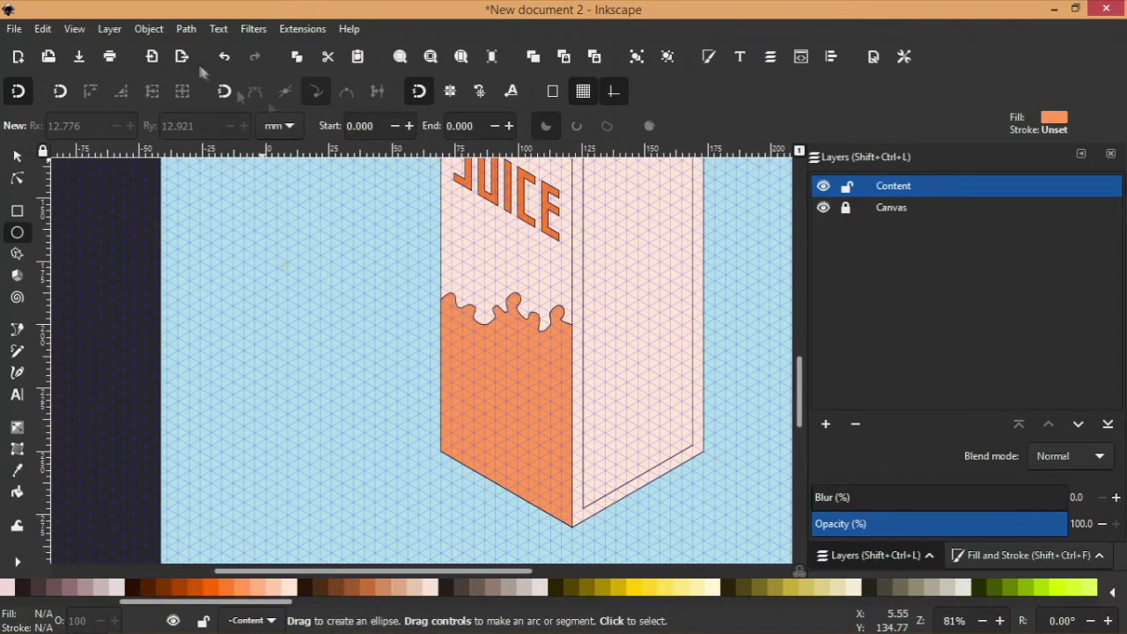
left_click_drag(233, 323, 326, 410)
key("s")
scroll(266, 369, "up", 2)
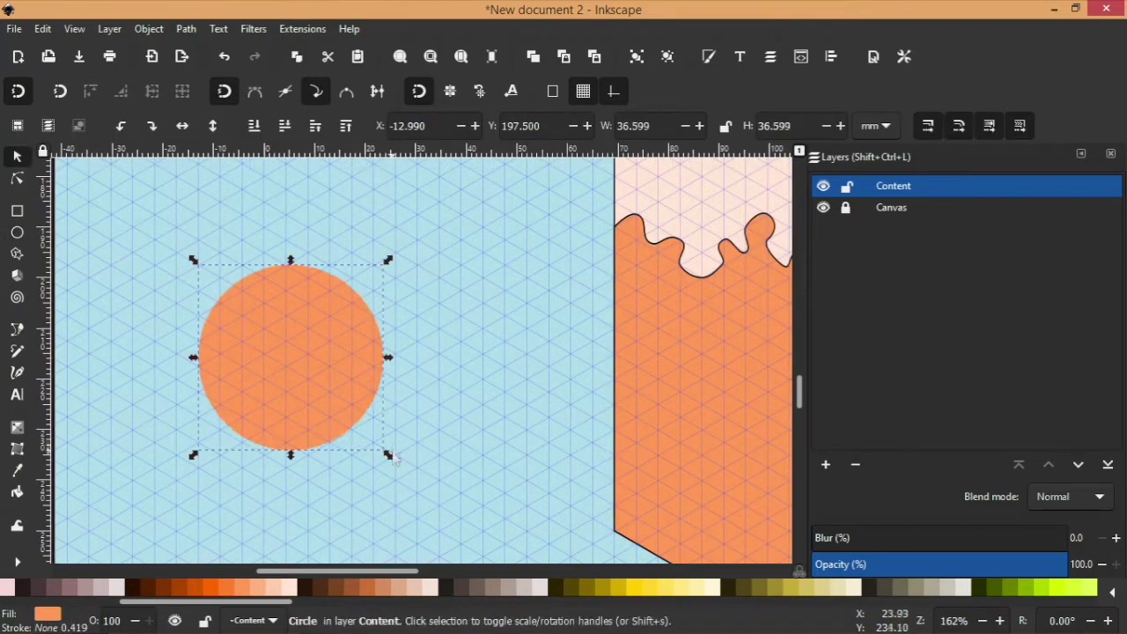
mouse_move(388, 259)
left_mouse_down()
mouse_move(374, 295)
mouse_move(393, 279)
left_mouse_up()
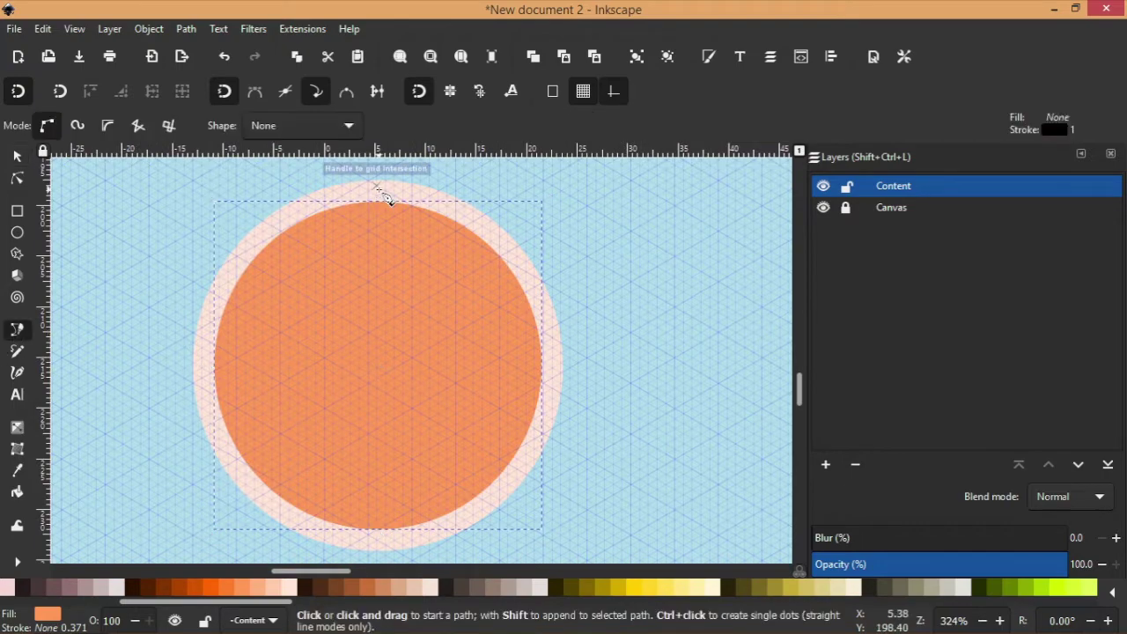
type("1.5")
key("Return")
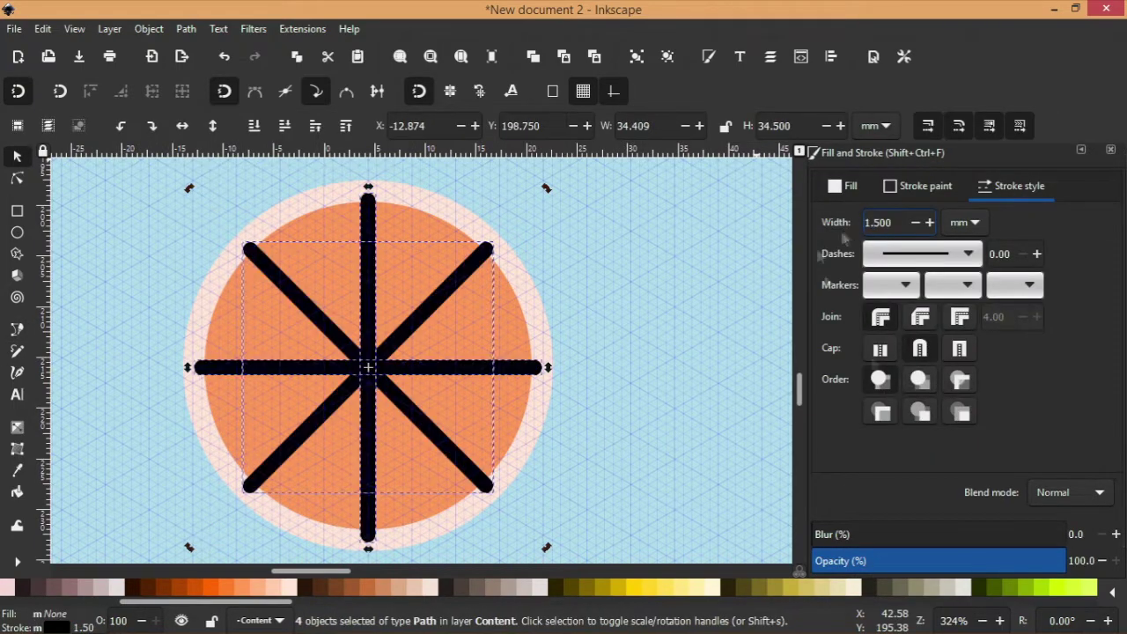
left_click(924, 186)
Step: Make the slice lines light peach, skew and shrink the slice, and deepen one wedge's orange
left_click(288, 587, "shift")
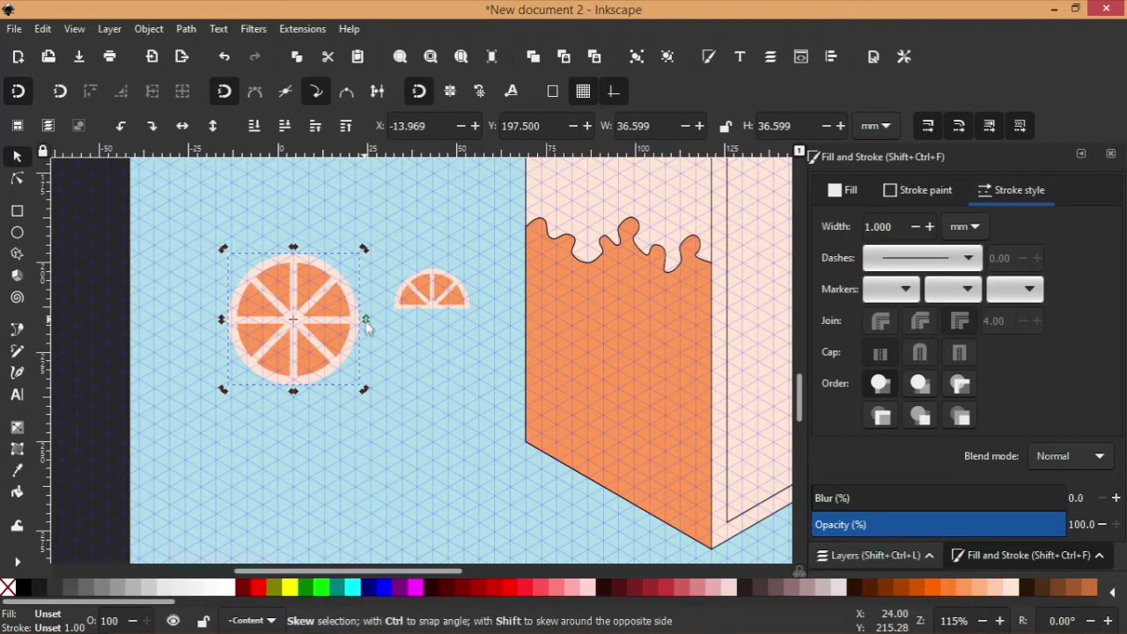
left_click_drag(365, 320, 366, 340)
left_click_drag(230, 244, 252, 251)
left_click_drag(290, 325, 581, 377)
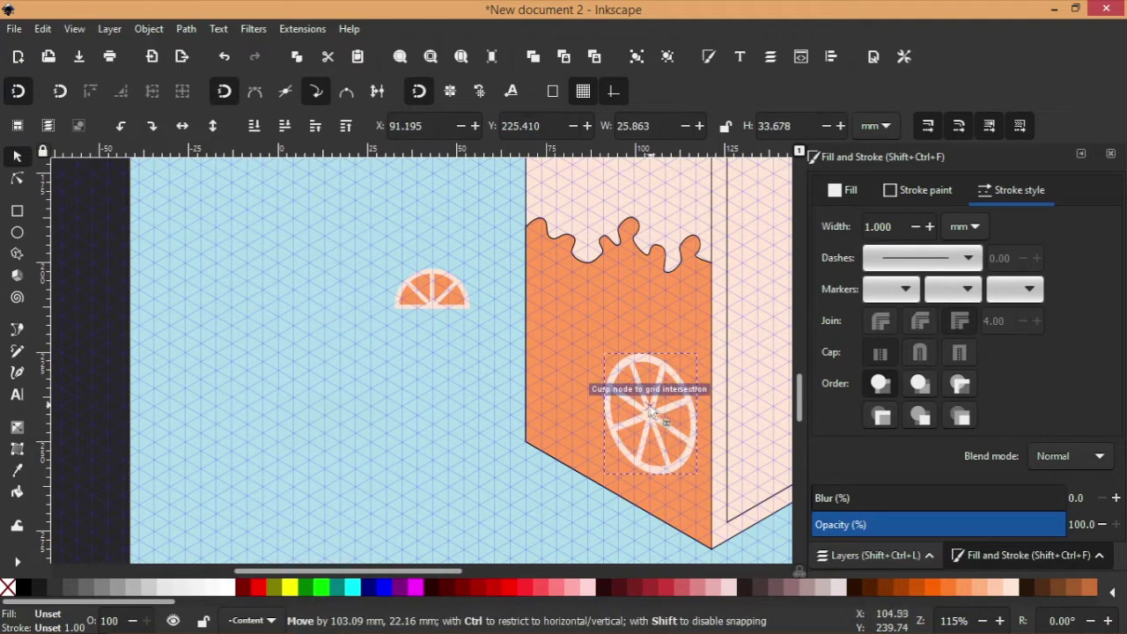
left_click(580, 377, "ctrl")
left_click(950, 590)
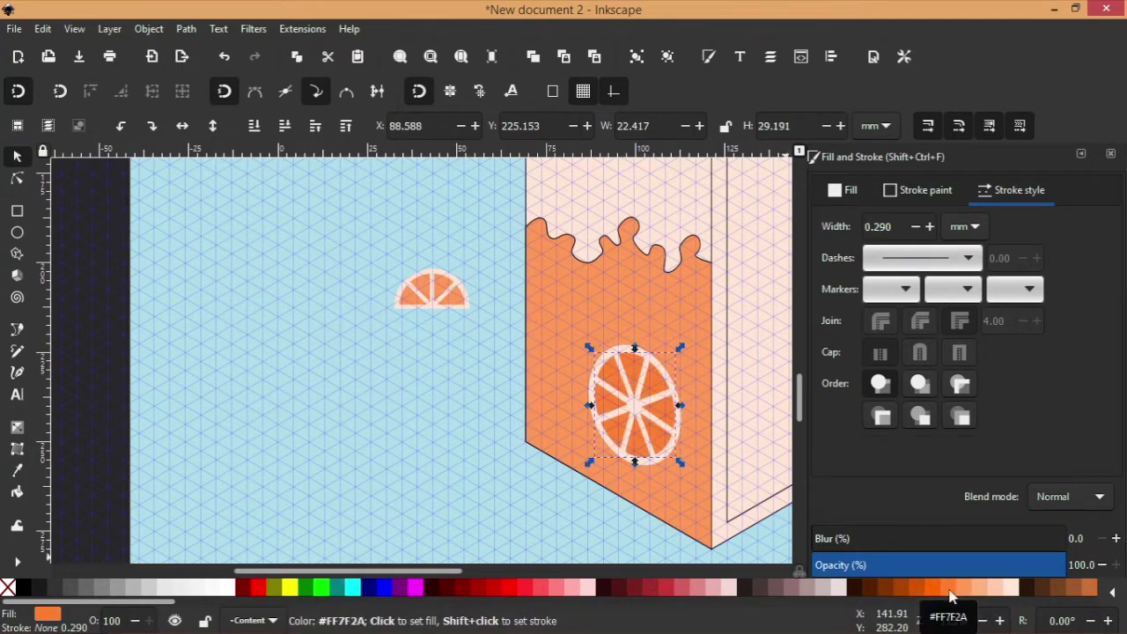
Step: Place the half-slice below the wavy edge and enlarge the whole orange lower on the face
left_click(443, 292)
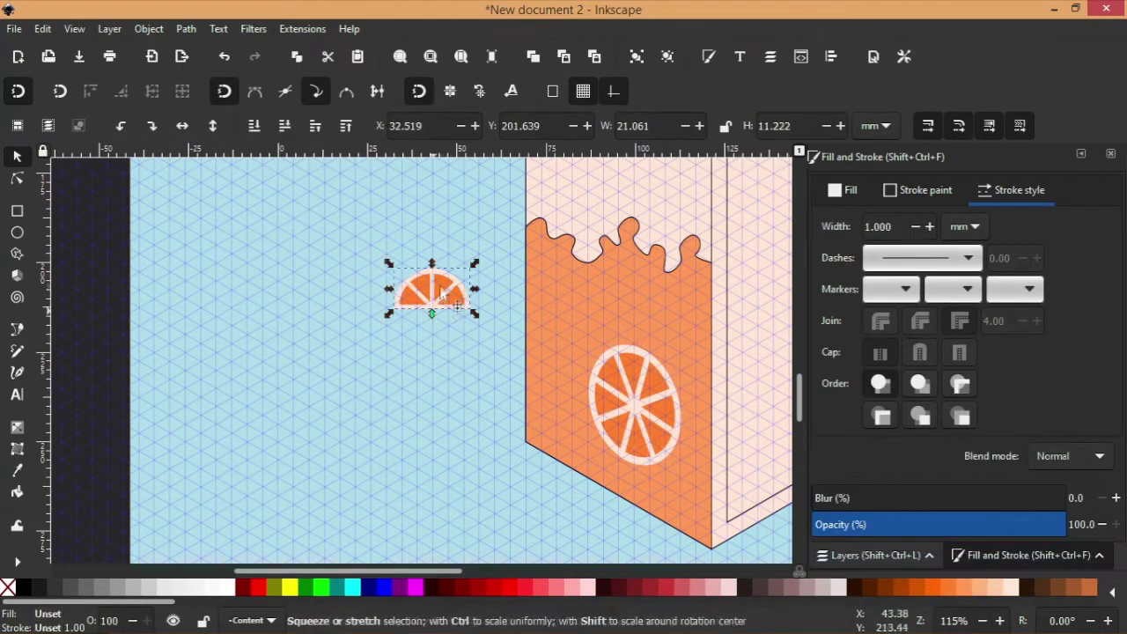
left_click_drag(449, 284, 570, 361)
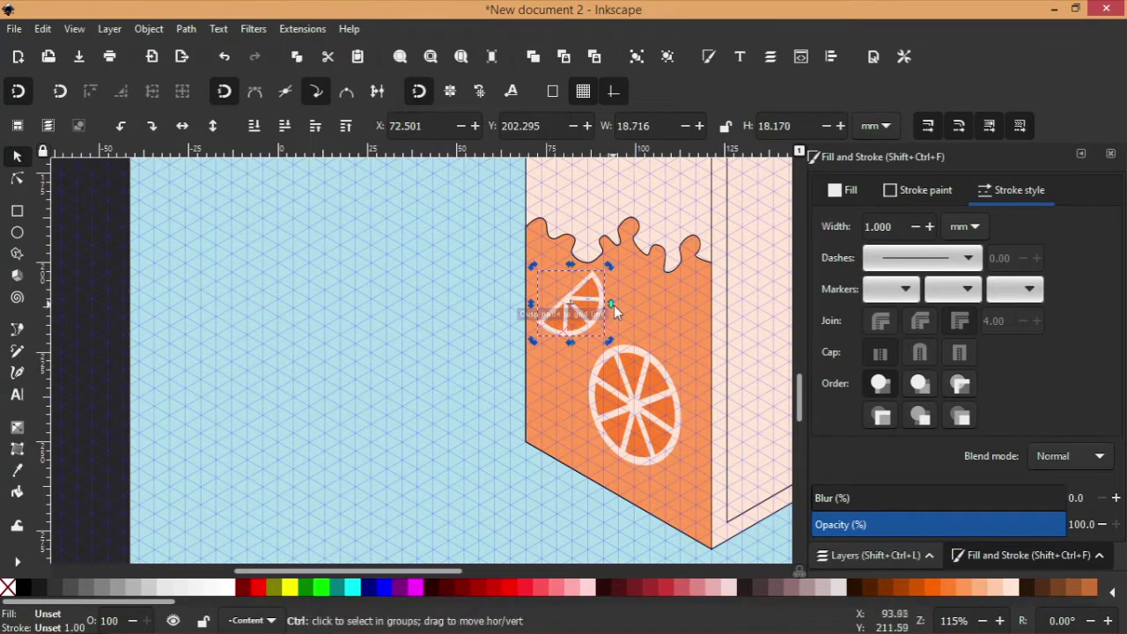
left_click_drag(616, 396, 596, 390)
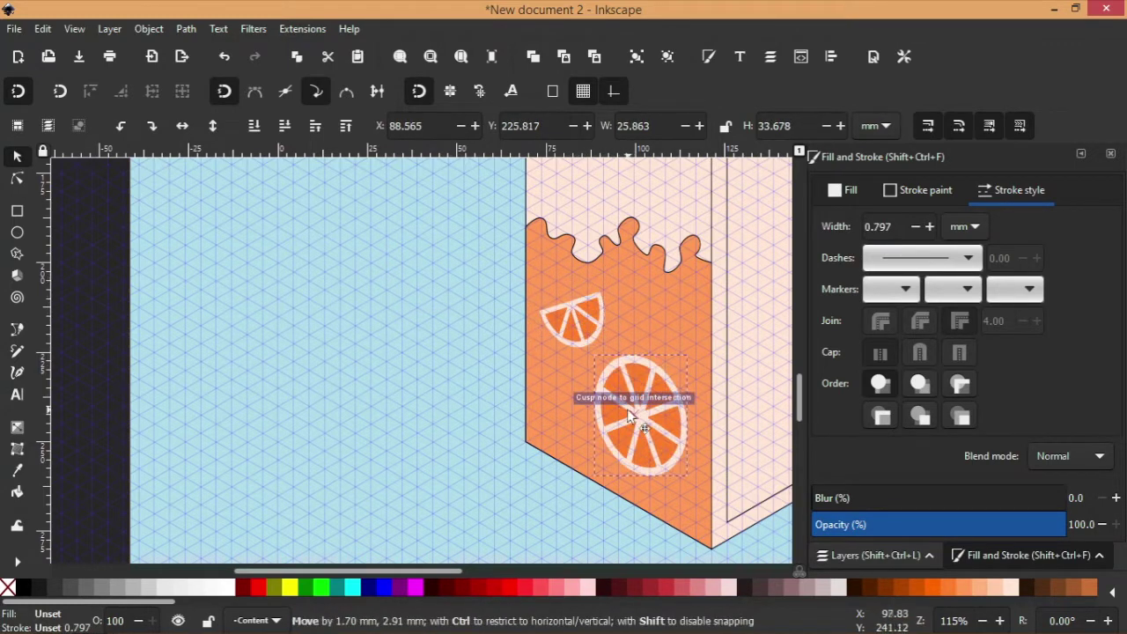
left_click_drag(588, 346, 579, 332)
mouse_move(616, 387)
left_mouse_down()
mouse_move(636, 407)
mouse_move(636, 391)
left_mouse_up()
left_click_drag(582, 327, 581, 324)
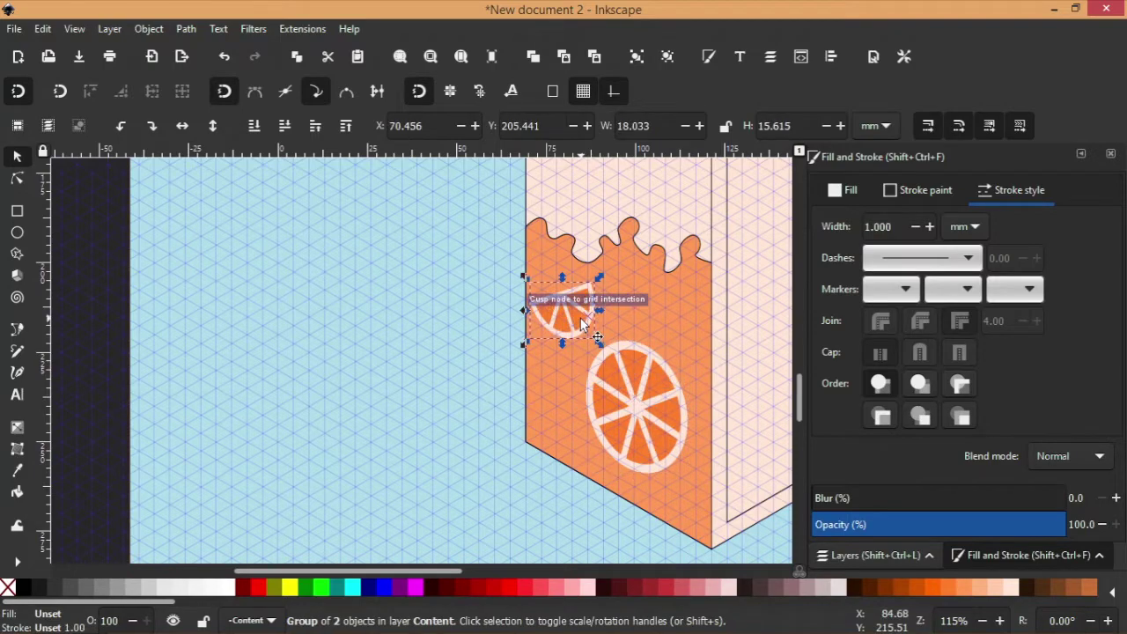
scroll(568, 321, "right", 3)
left_click_drag(490, 415, 478, 428)
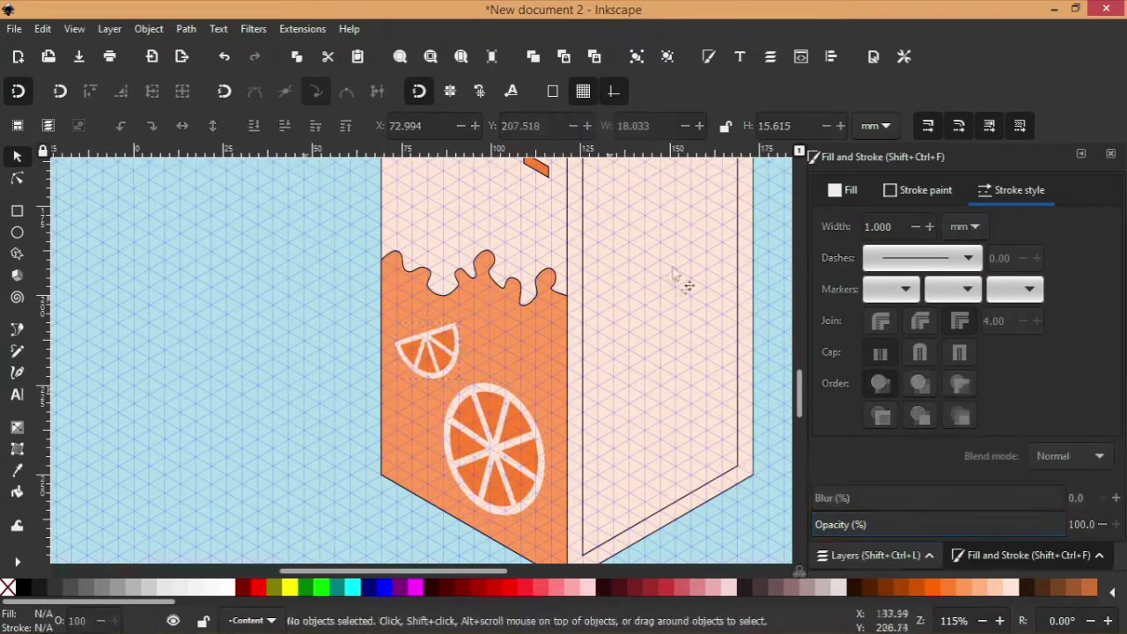
scroll(370, 327, "up", 5)
Step: Draw a closed stair outline across the carton's interior wall
key("b")
left_click(490, 305)
left_click(414, 341)
scroll(453, 372, "up", 1)
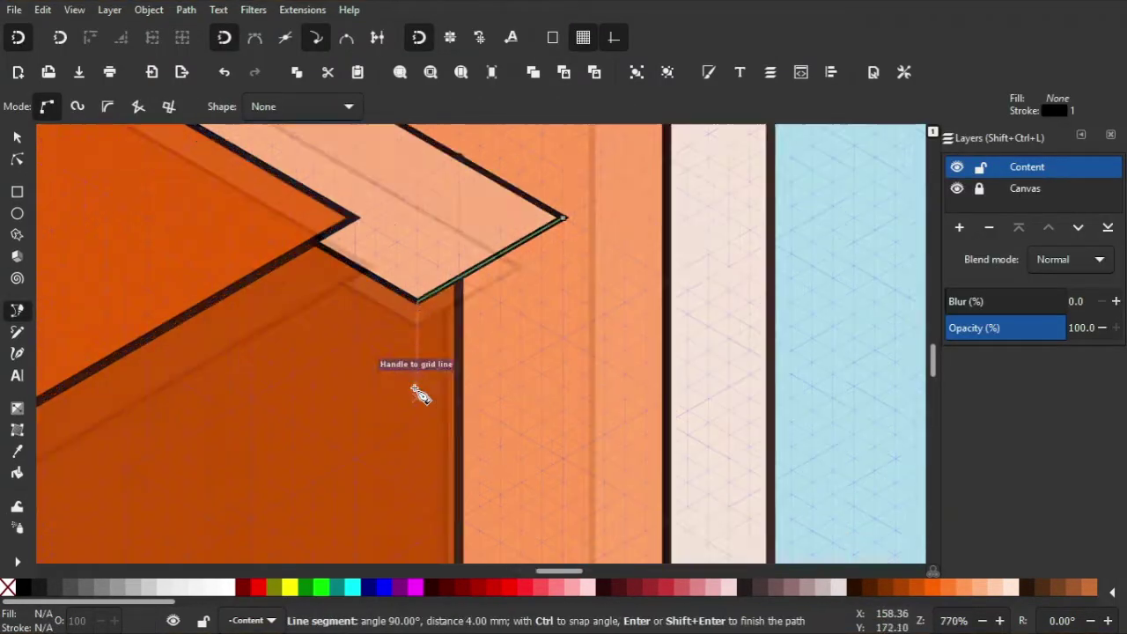
scroll(495, 270, "up", 1)
scroll(484, 283, "down", 1)
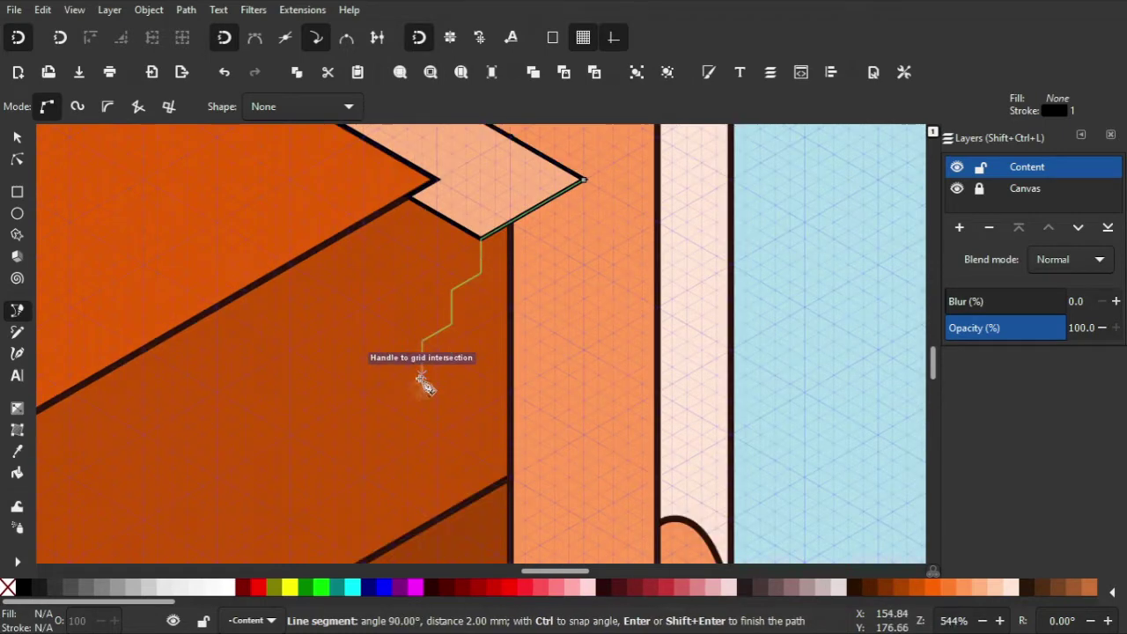
left_click_drag(373, 449, 640, 209)
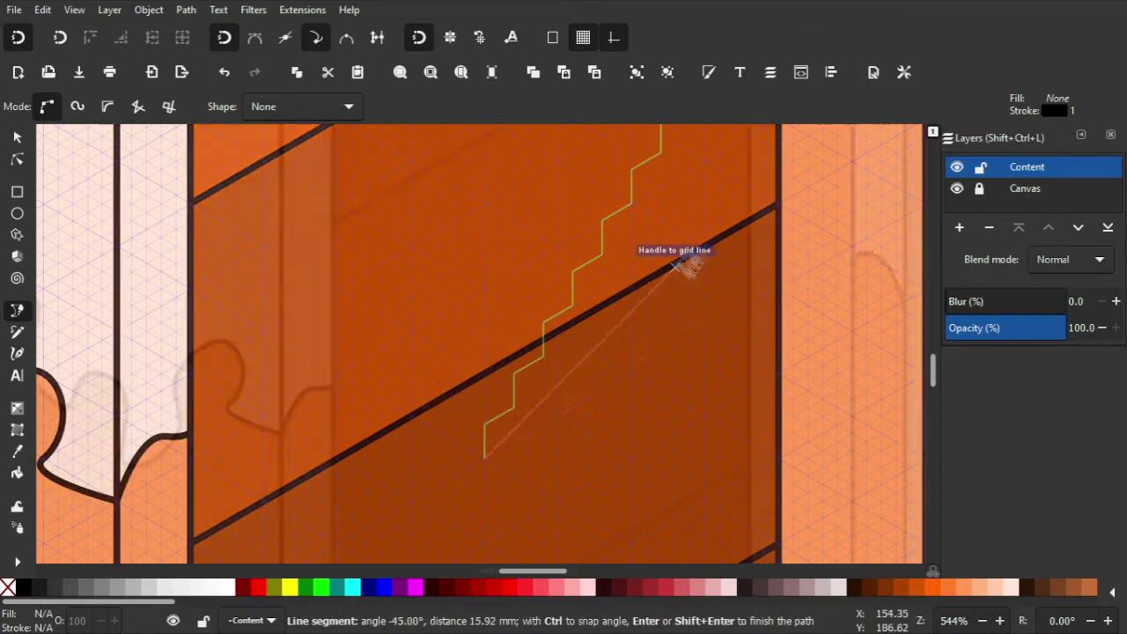
scroll(623, 453, "down", 1)
left_click(671, 180)
scroll(671, 180, "up", 2)
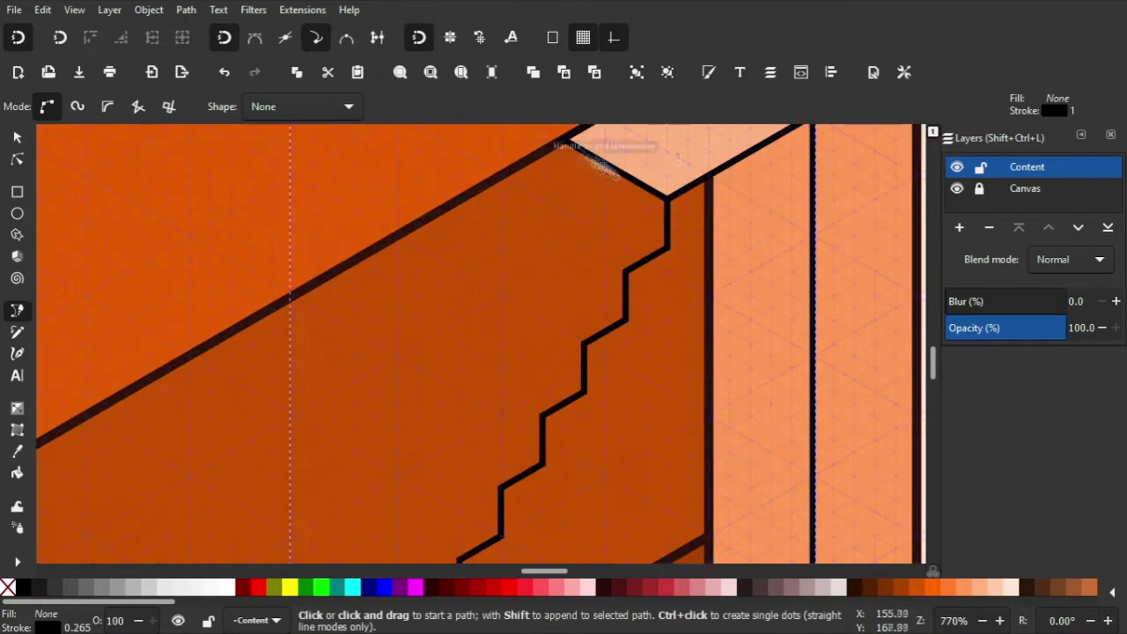
Step: Skew the stair shape to the isometric angle and shift it down-left onto the grid
key("s")
scroll(571, 194, "down", 2)
scroll(527, 324, "down", 2)
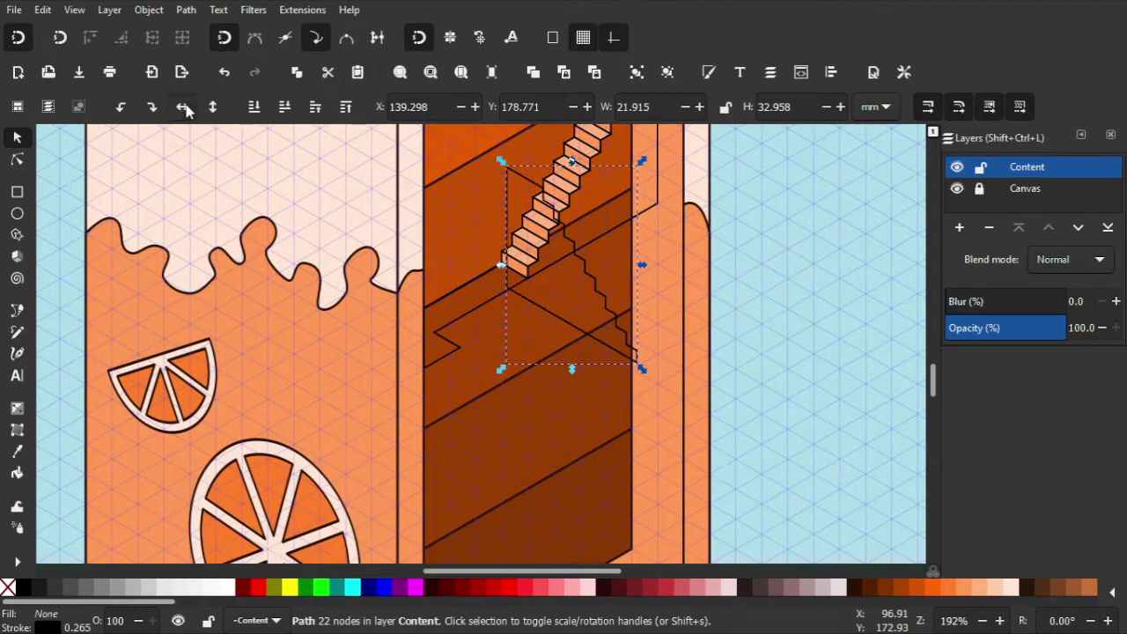
left_click_drag(643, 265, 643, 169)
scroll(545, 264, "up", 1)
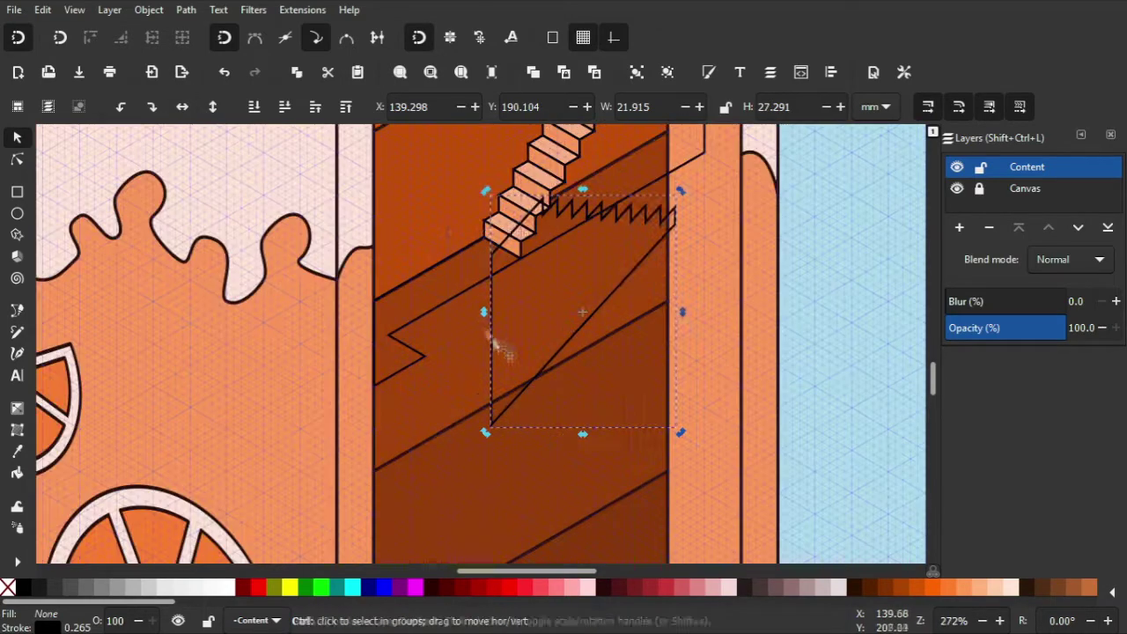
left_click_drag(485, 310, 487, 261)
scroll(440, 372, "up", 1)
left_click(427, 402)
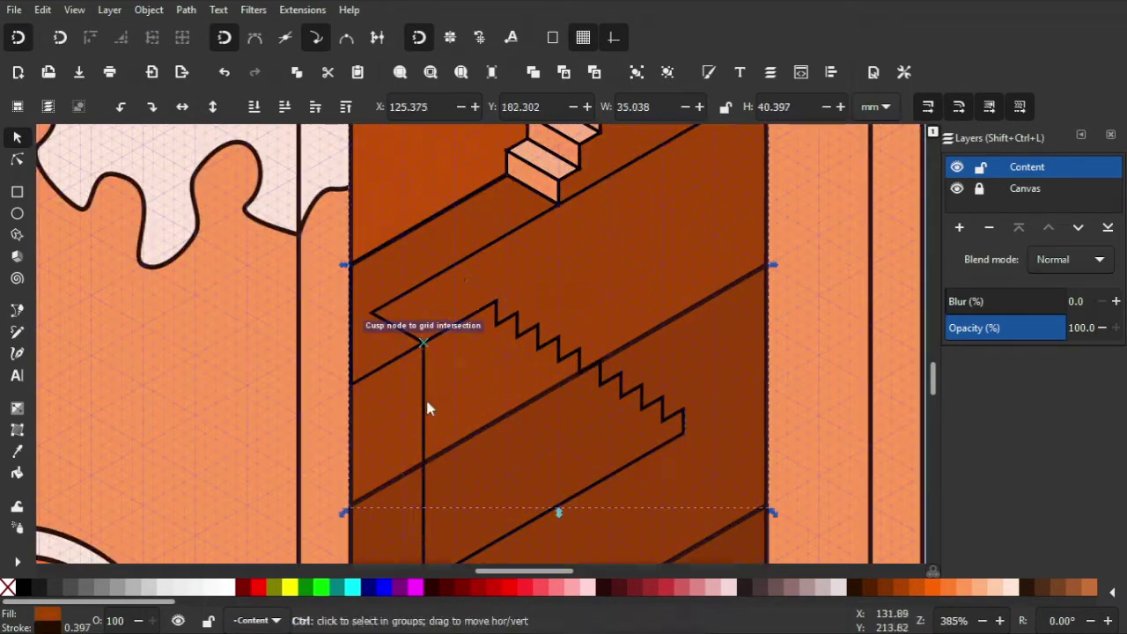
scroll(428, 402, "down", 1)
mouse_move(483, 315)
left_mouse_down()
mouse_move(445, 350)
mouse_move(439, 343)
left_mouse_up()
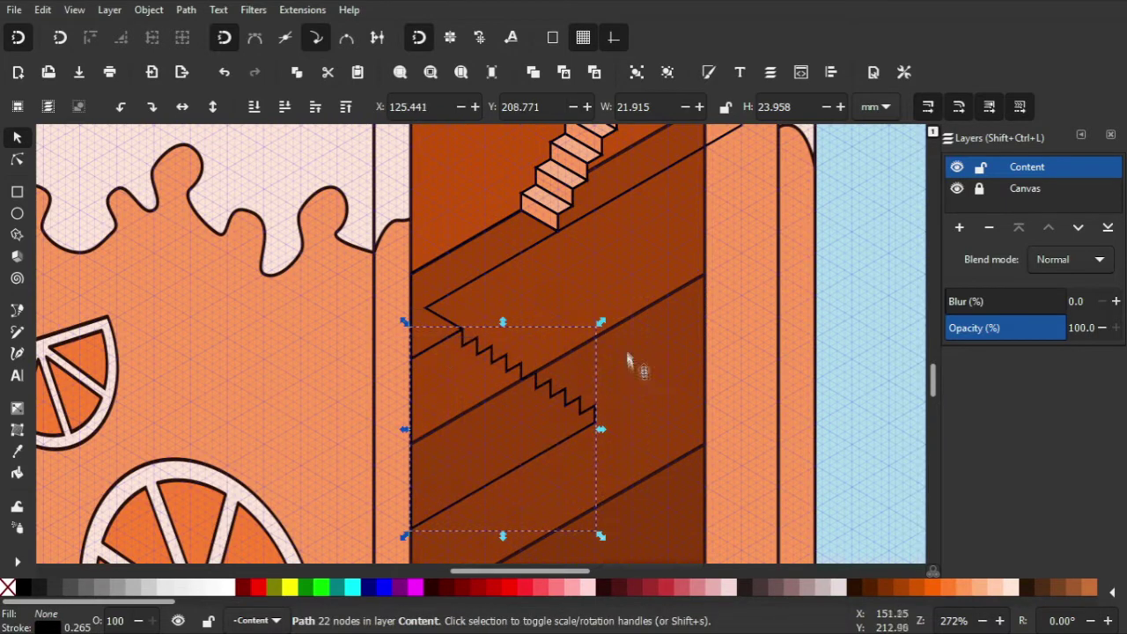
Step: Lower the upper stair's bottom node one grid step and move the stair pieces down the wall
double_click(590, 218)
mouse_move(559, 234)
left_mouse_down()
mouse_move(559, 249)
mouse_move(464, 339)
left_mouse_up()
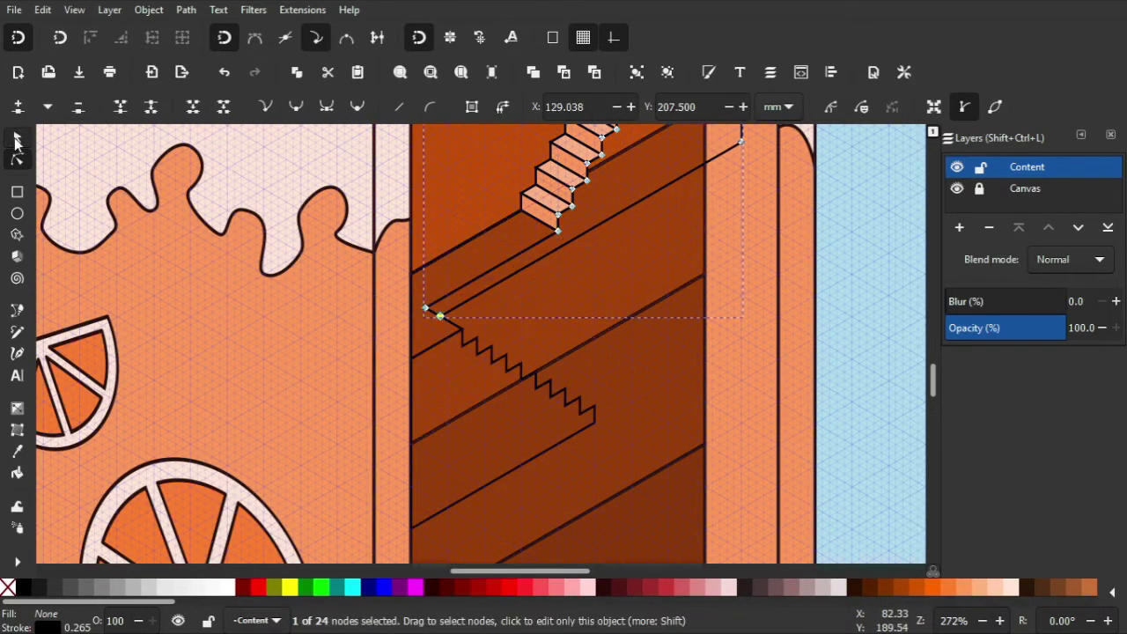
left_click(15, 140)
left_click_drag(563, 189, 555, 493)
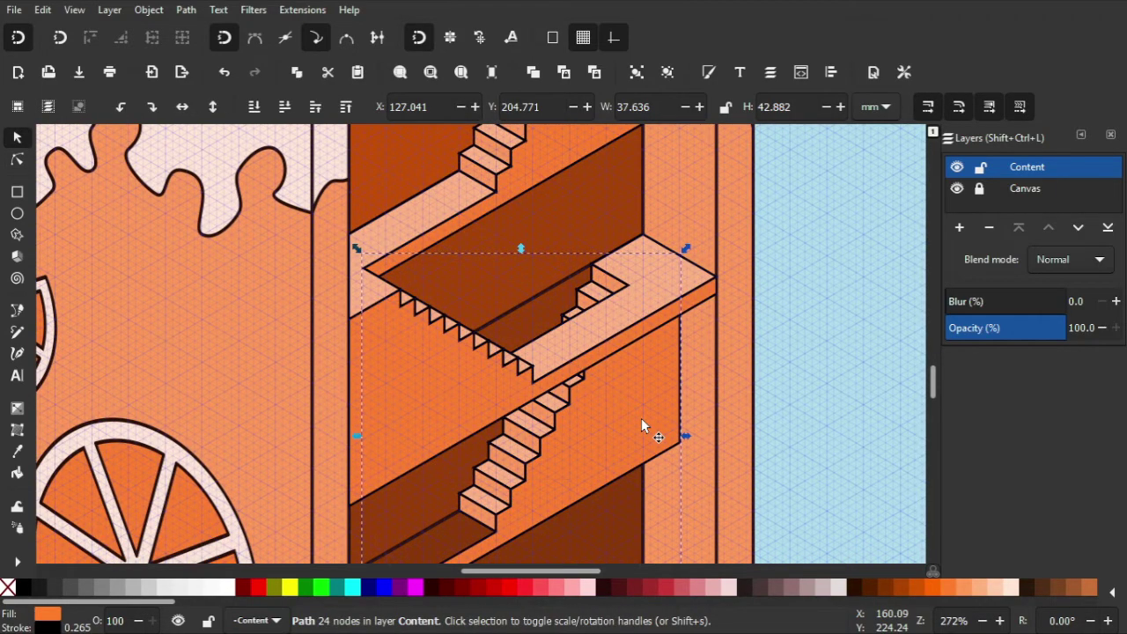
scroll(641, 425, "down", 3)
scroll(596, 397, "down", 2, "ctrl")
left_click_drag(519, 216, 508, 405)
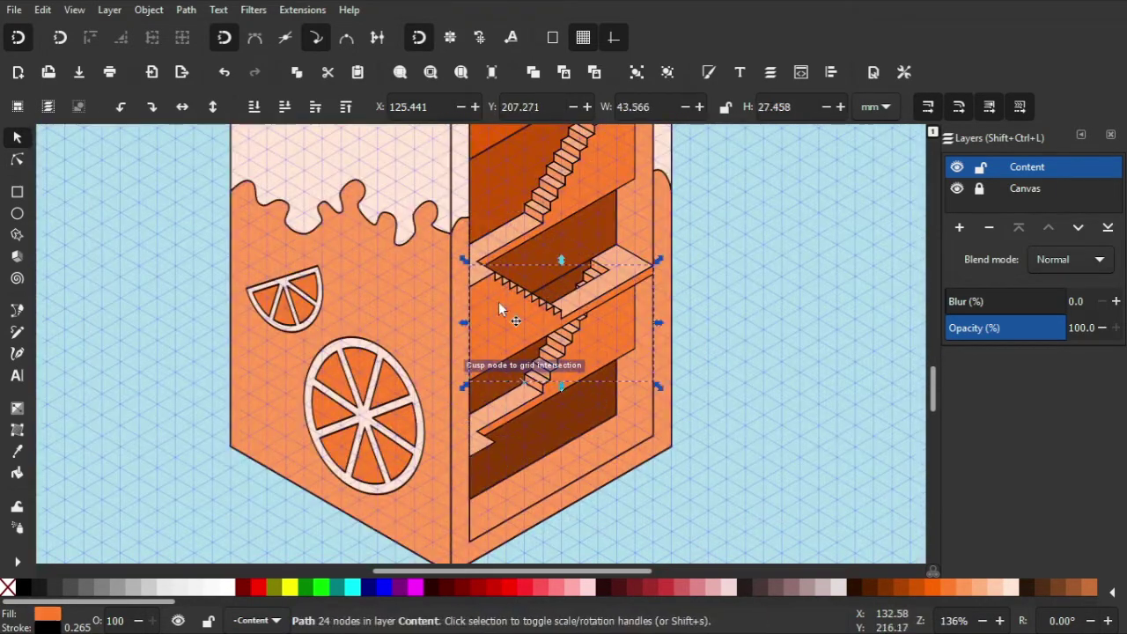
left_click_drag(499, 308, 499, 475)
mouse_move(512, 292)
left_mouse_down()
mouse_move(515, 465)
mouse_move(467, 427)
left_mouse_up()
scroll(515, 464, "up", 2, "ctrl")
Step: Move the ledge down about 20 mm, delete two extra nodes, and snap its left corner to the grid
left_click(584, 334)
left_click_drag(584, 334, 608, 515)
key("n")
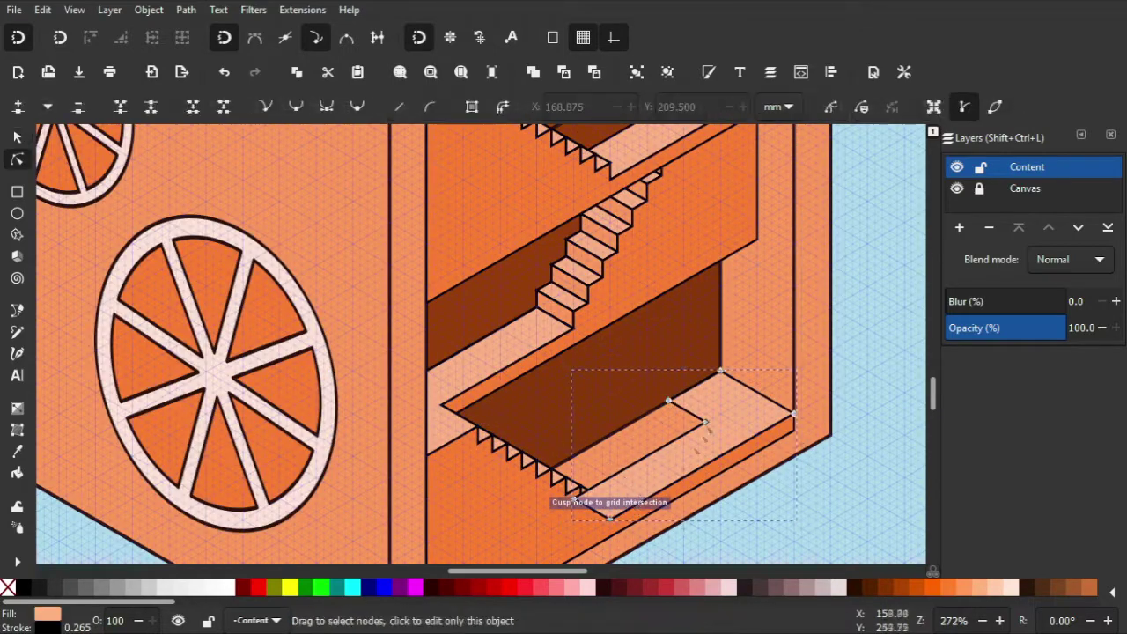
key("Delete")
left_click(573, 499)
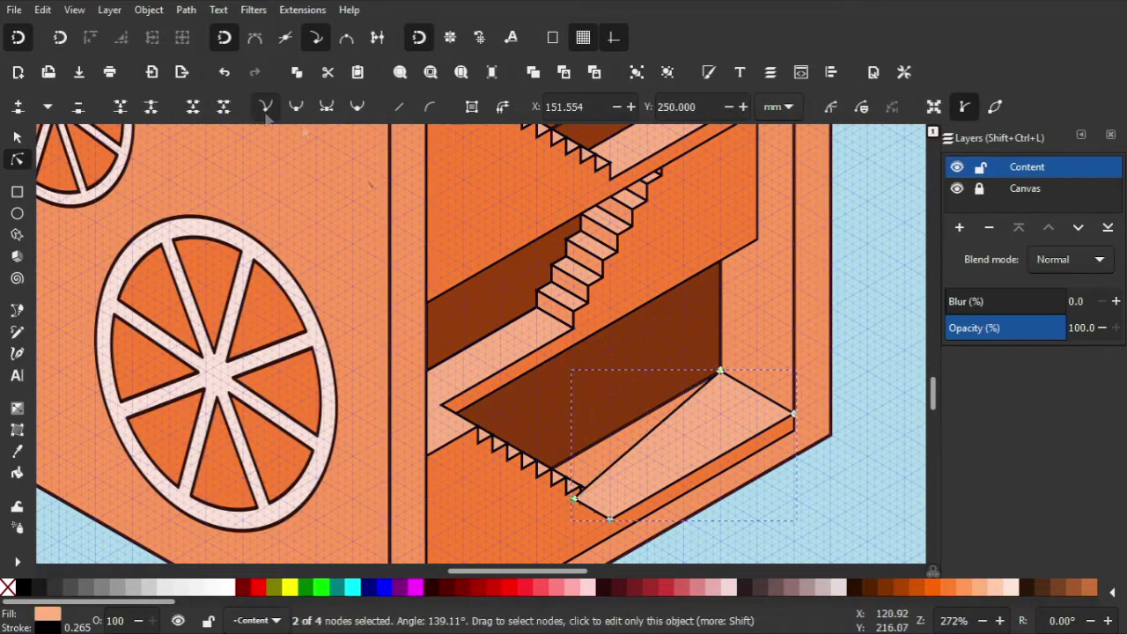
left_click_drag(574, 499, 530, 482)
key("s")
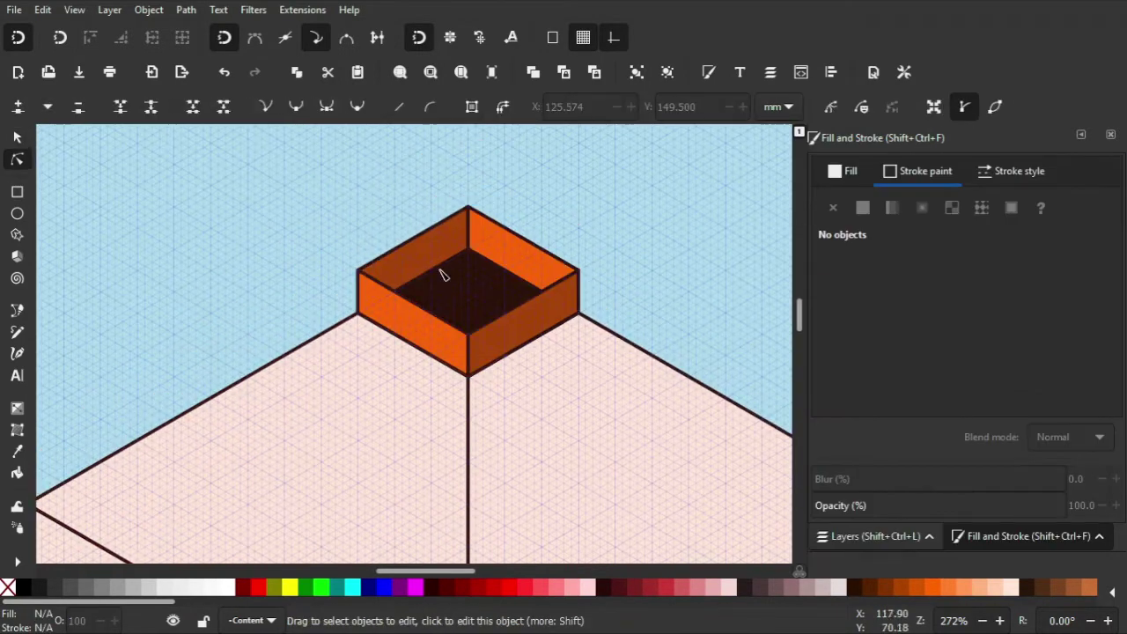
scroll(566, 298, "down", 4, "ctrl")
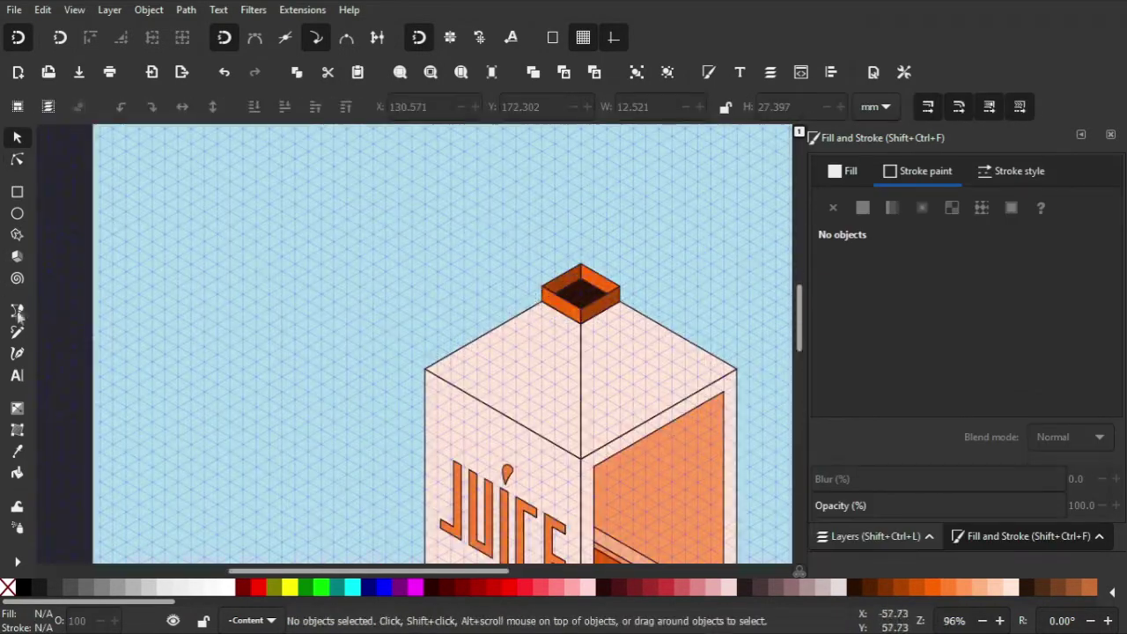
Step: Delete the old top cap and top face to make way for the gable peak
mouse_move(643, 351)
left_mouse_down()
mouse_move(596, 323)
mouse_move(699, 297)
left_mouse_up()
key("Delete")
key("n")
scroll(568, 326, "up", 2, "ctrl")
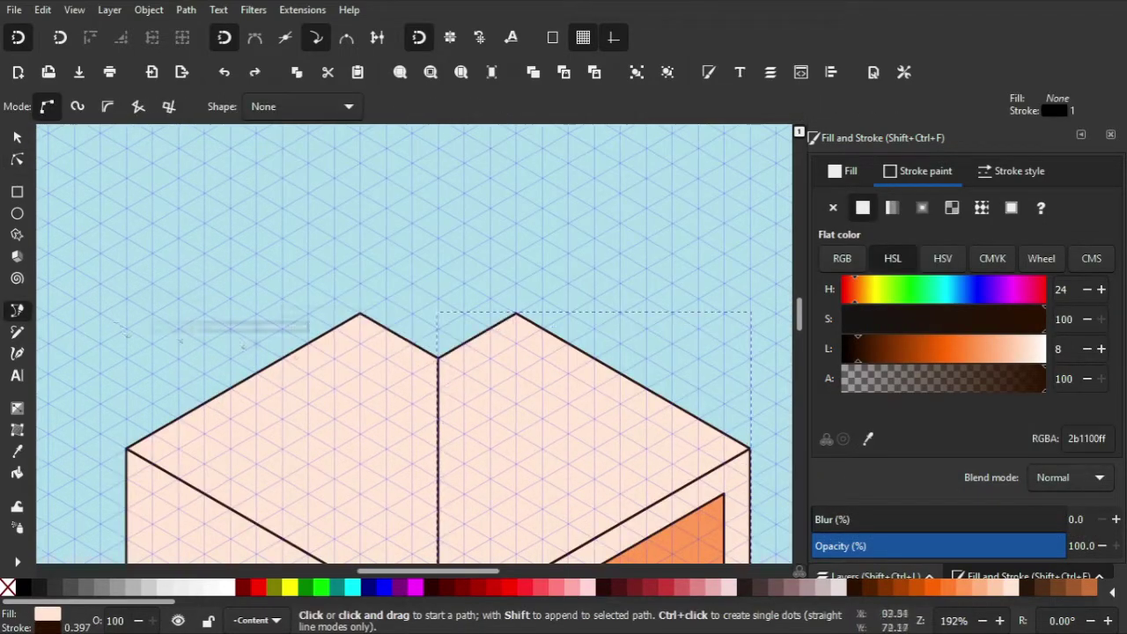
Step: Draw an orange ellipse and scale it into a cap on the carton's top peak
key("e")
mouse_move(309, 223)
left_mouse_down()
mouse_move(516, 279)
mouse_move(501, 318)
left_mouse_up()
key("s")
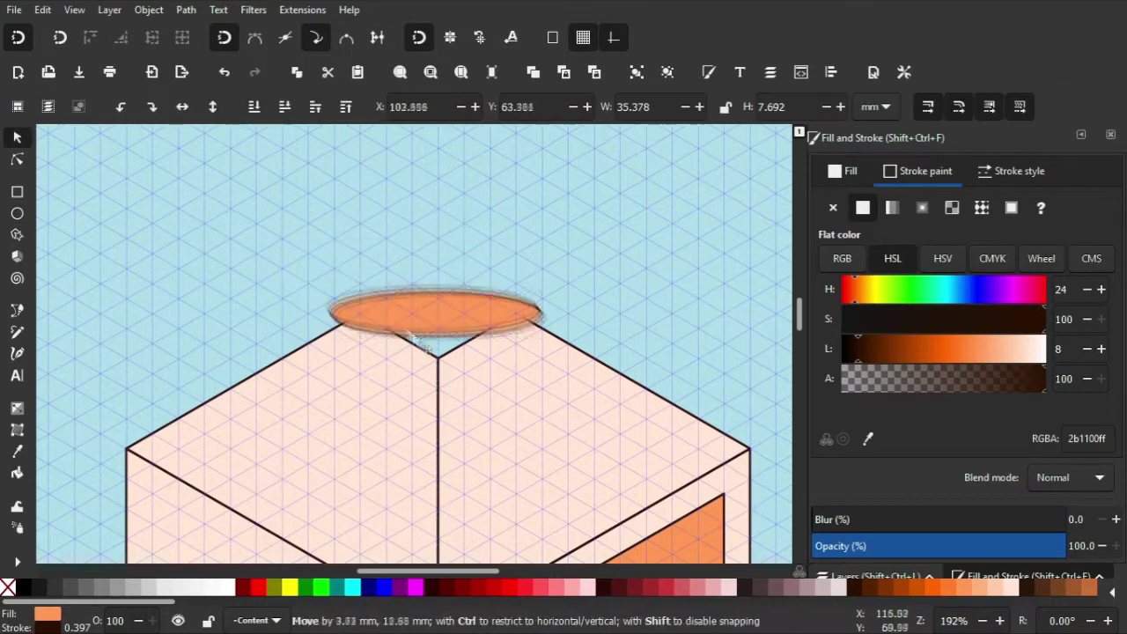
mouse_move(440, 336)
left_mouse_down()
mouse_move(440, 405)
mouse_move(452, 355)
left_mouse_up()
left_click_drag(568, 268, 546, 282)
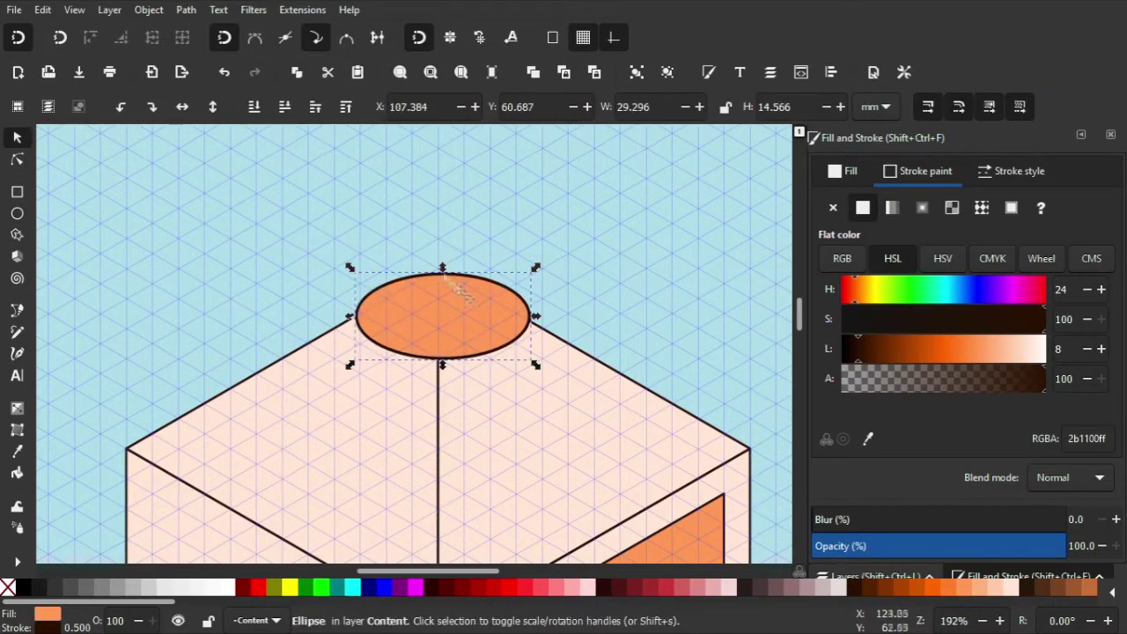
left_click_drag(445, 257, 444, 282)
Step: Give both cap paths a dark 1.5 px outline with round ends
left_click(424, 429, "shift")
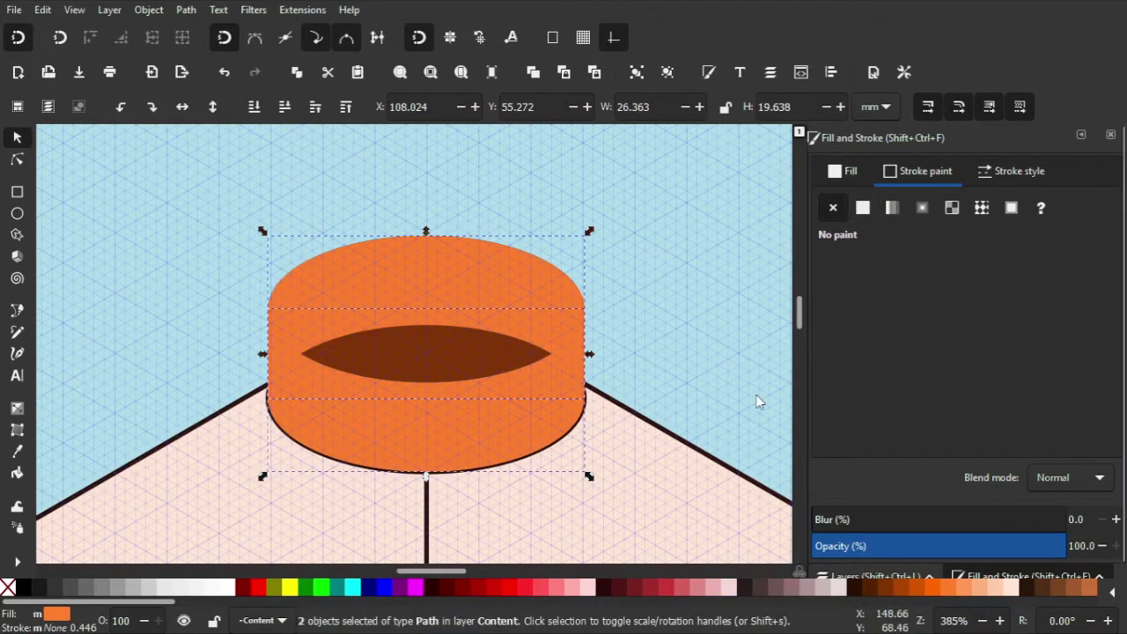
left_click(862, 206)
left_click(1012, 170)
left_click(958, 211)
left_click(960, 236)
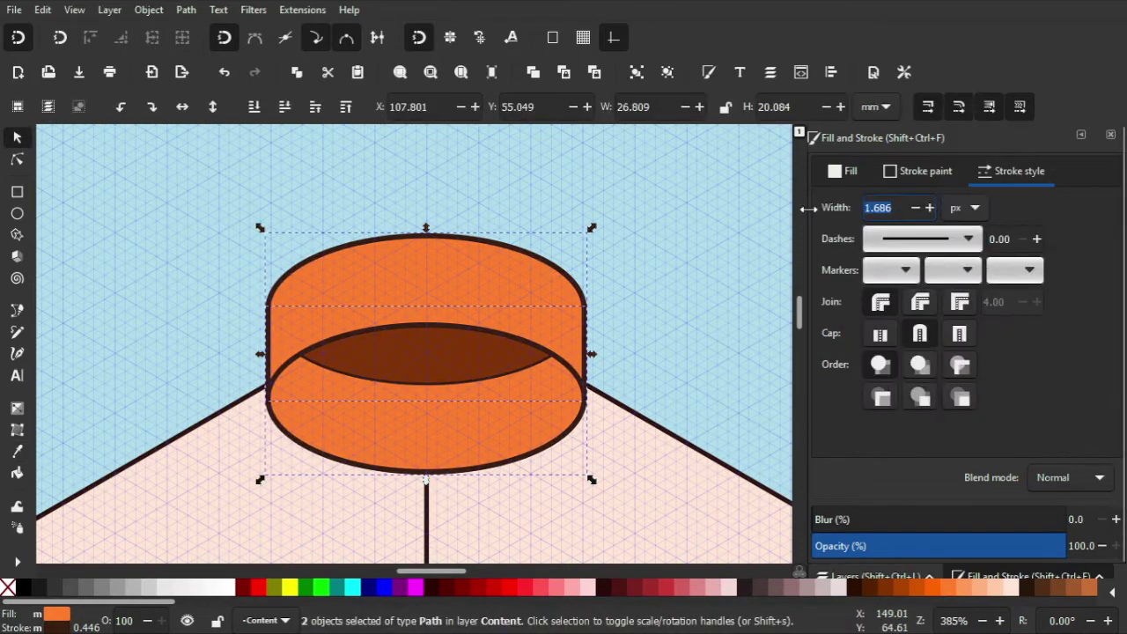
key("Return")
left_click(917, 333)
left_click(678, 295)
left_click(491, 396)
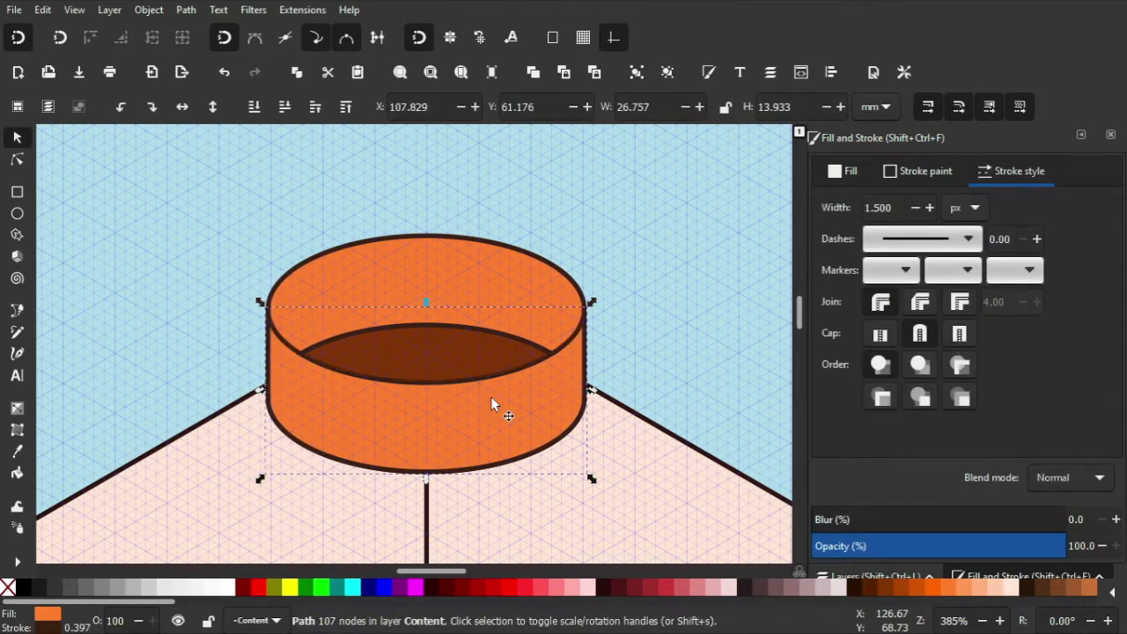
left_click(455, 283)
key("Escape")
key("minus")
Step: Draw a trial four-point shape over the cap, then delete it
key("p")
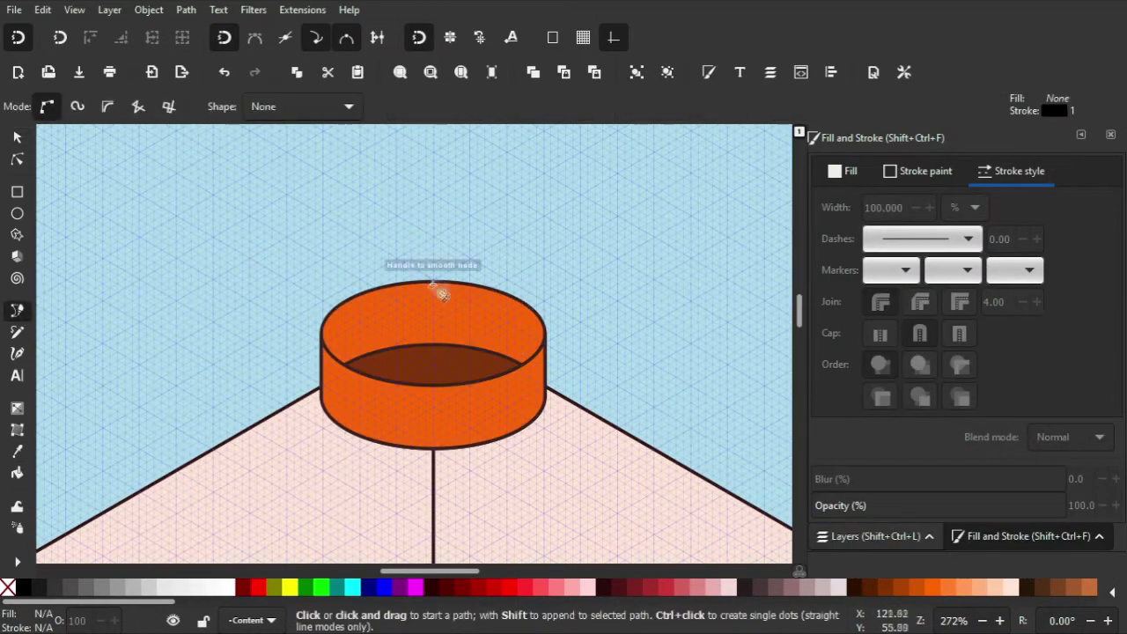
left_click(433, 236)
left_click(433, 489)
left_click(258, 423)
left_click(308, 233)
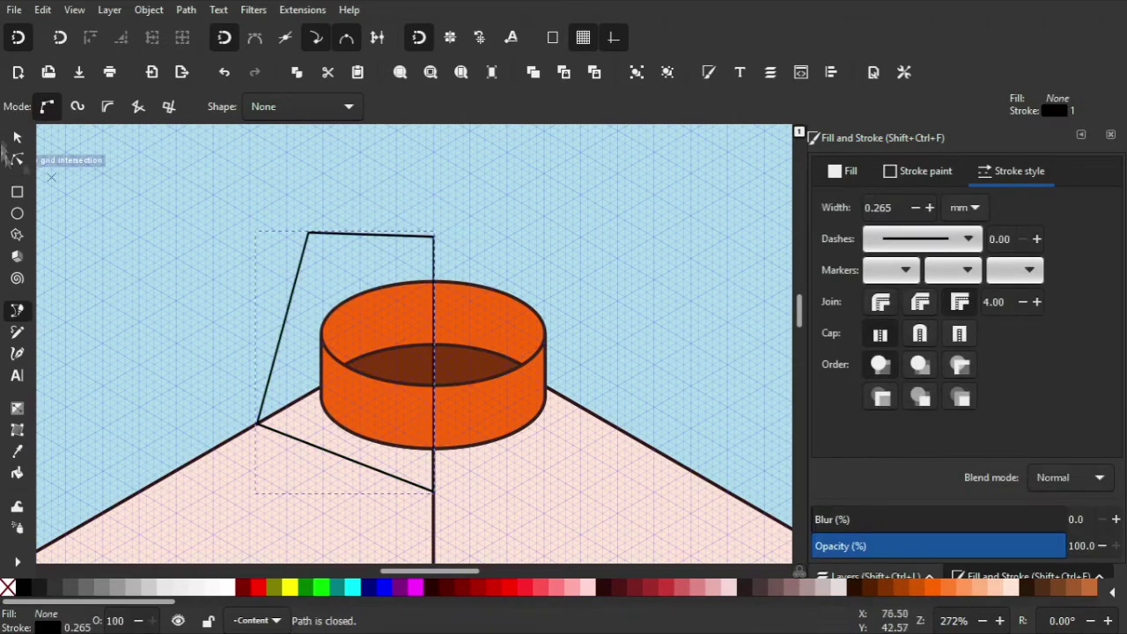
key("s")
left_click(422, 413)
key("Delete")
Step: Zoom in and draw a curved stripe across the front of the cap cylinder
key("plus")
key("b")
left_click(178, 312)
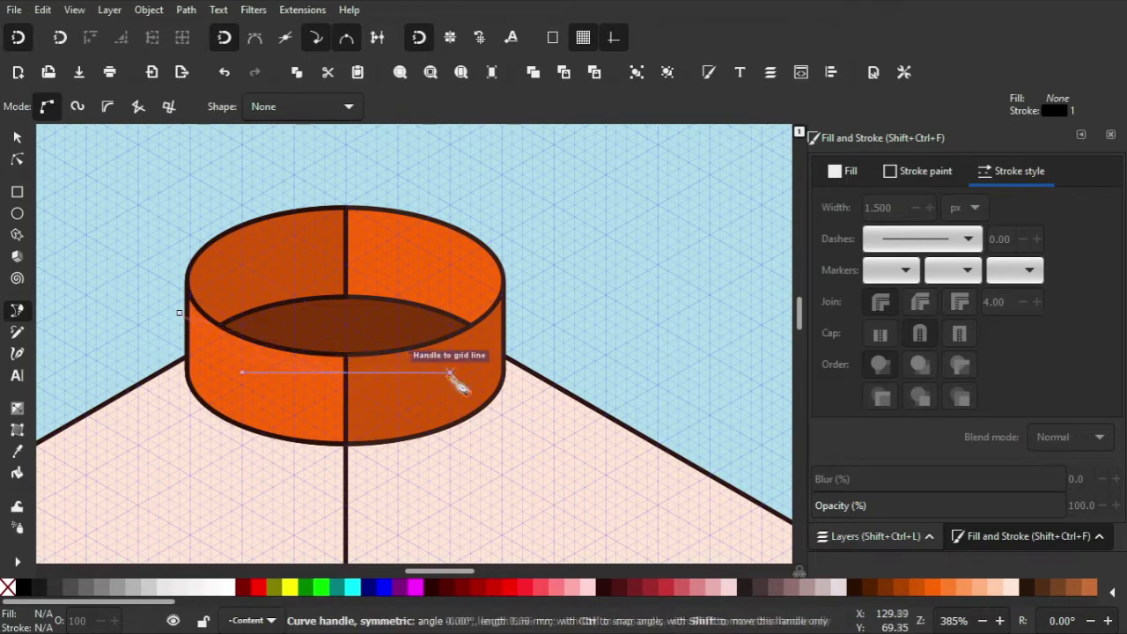
left_click_drag(482, 387, 483, 385)
key("Return")
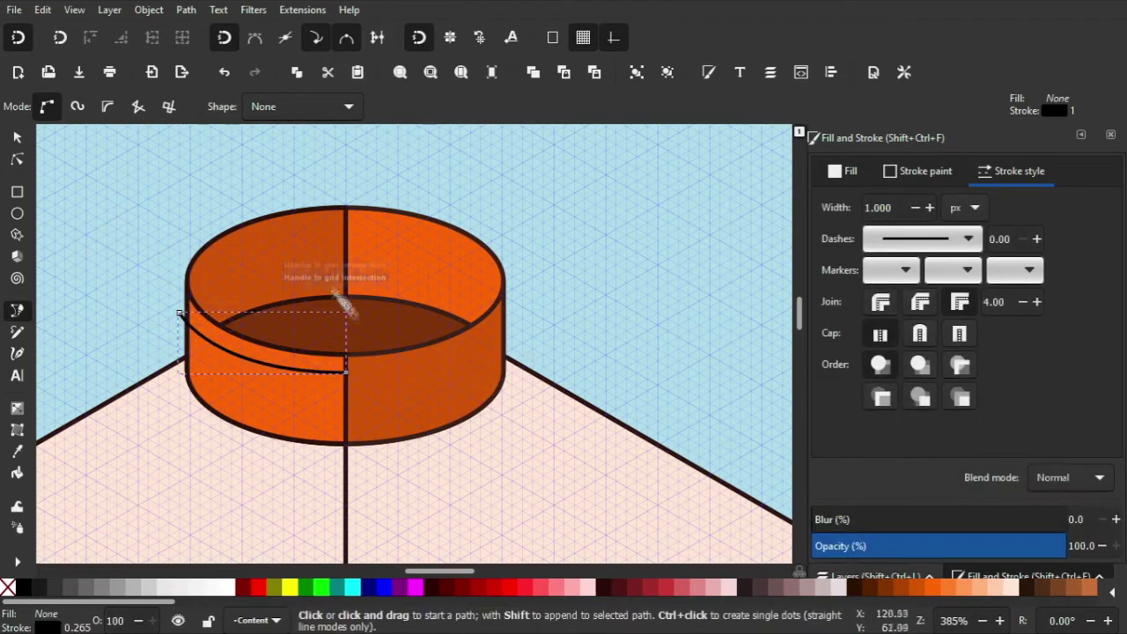
key("plus")
key("plus")
key("n")
scroll(94, 288, "down", 1, "ctrl")
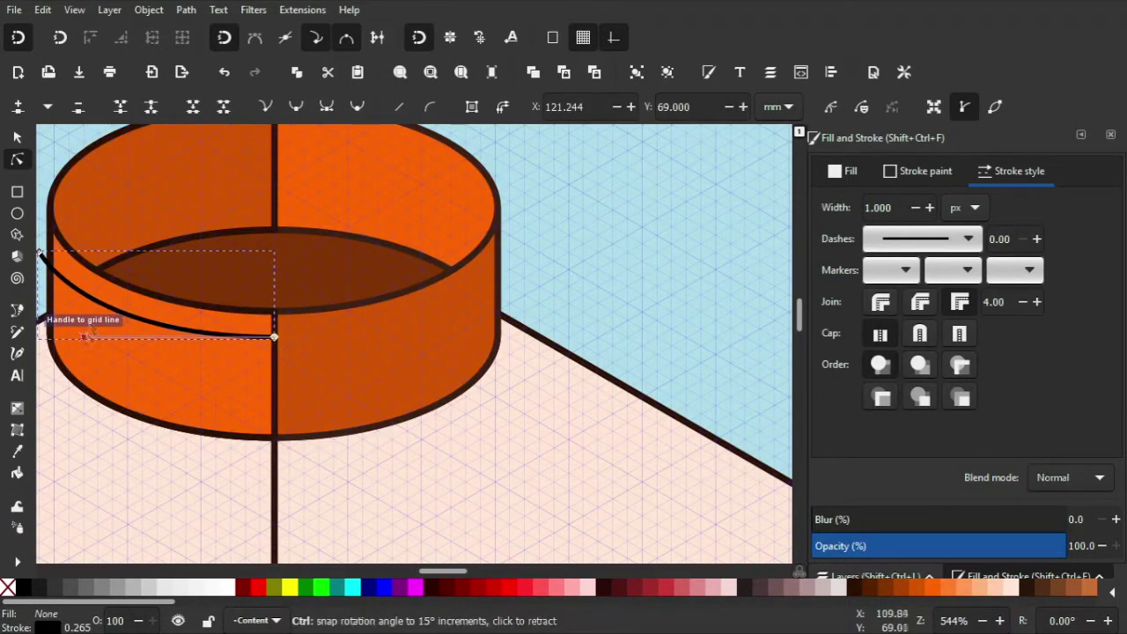
key("s")
scroll(83, 334, "left", 3)
type("1.500")
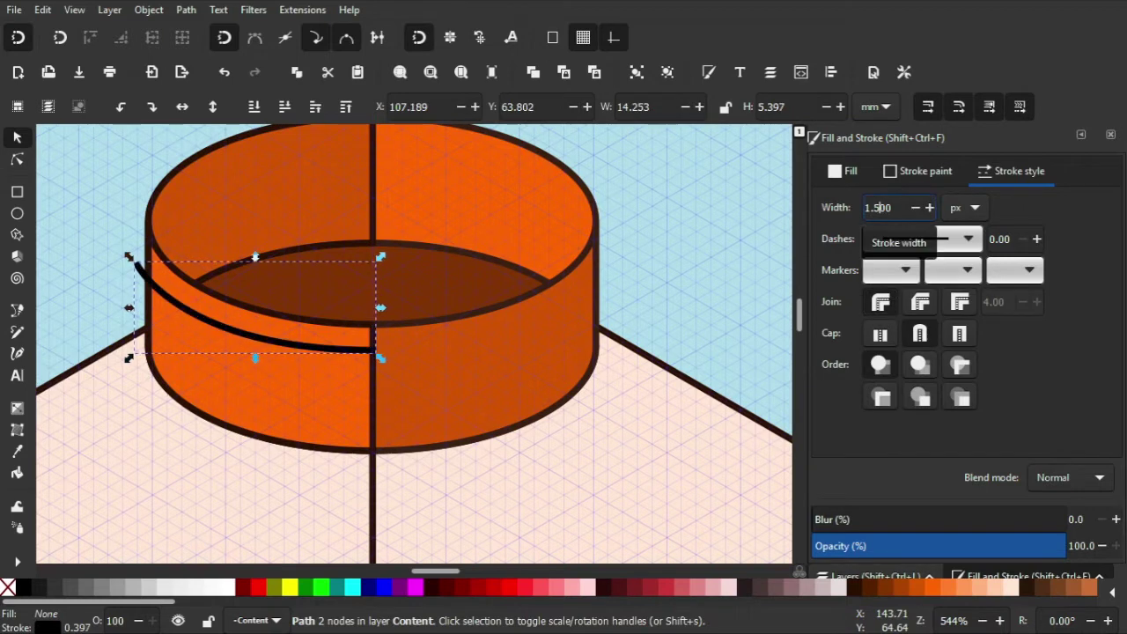
Step: Thicken the stripe to 2.5 px and stack duplicate ridges down the cylinder
key("Delete")
type("2")
key("Return")
key("d")
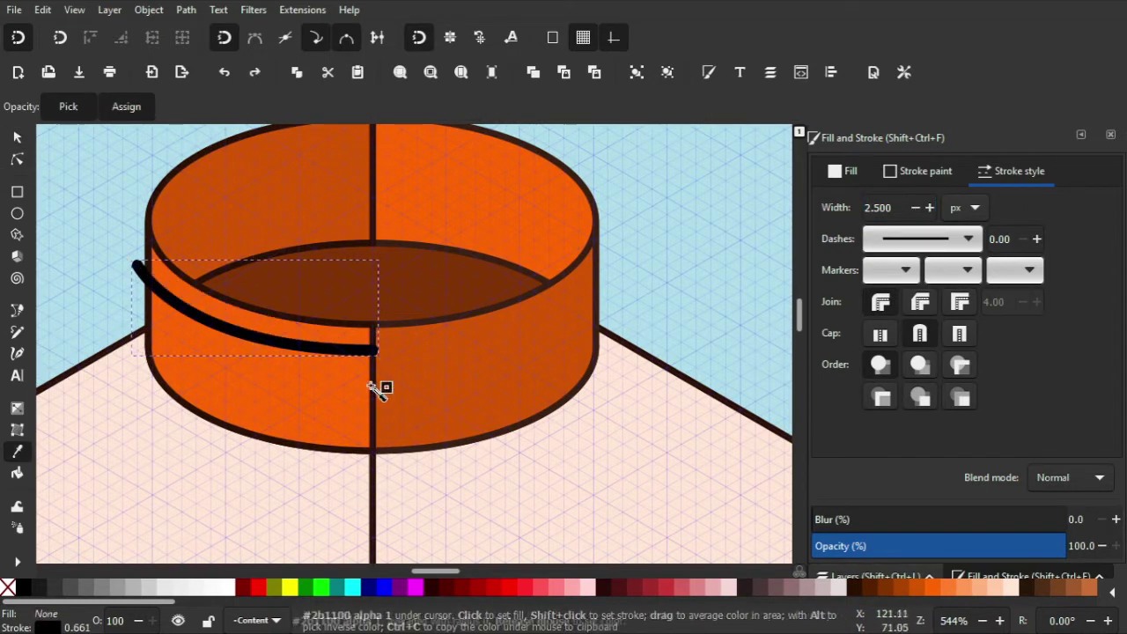
key("d")
key("ctrl+d")
mouse_move(381, 356)
left_mouse_down()
mouse_move(335, 394)
mouse_move(330, 422)
left_mouse_up()
key("ctrl+d")
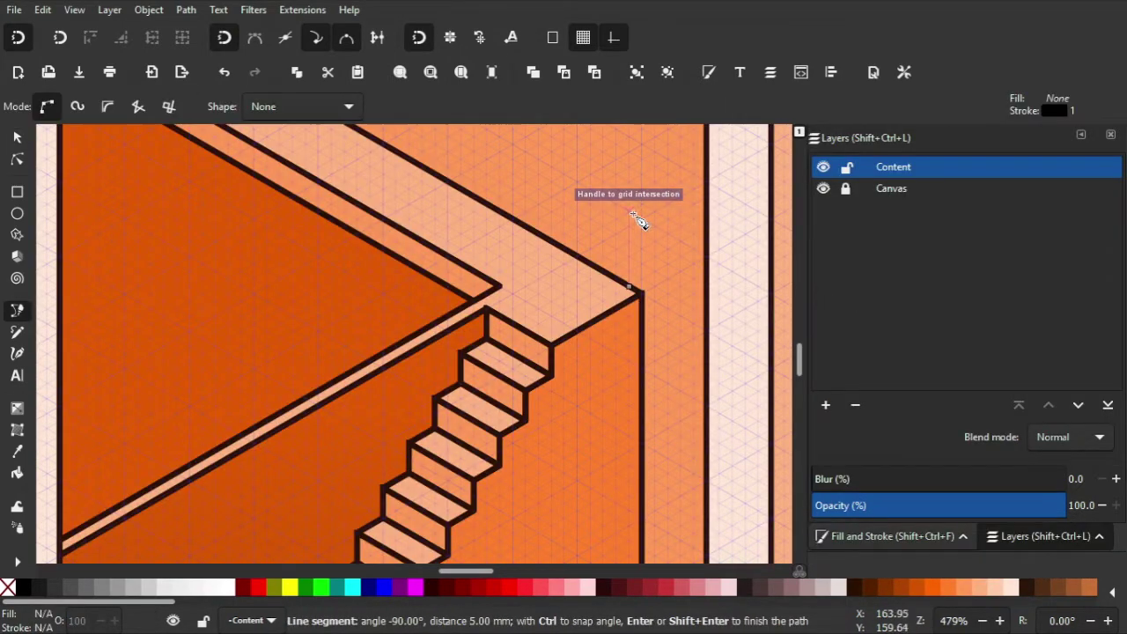
Step: Place Bezier nodes at each stair corner and close the staircase outline at its start
left_click(631, 215)
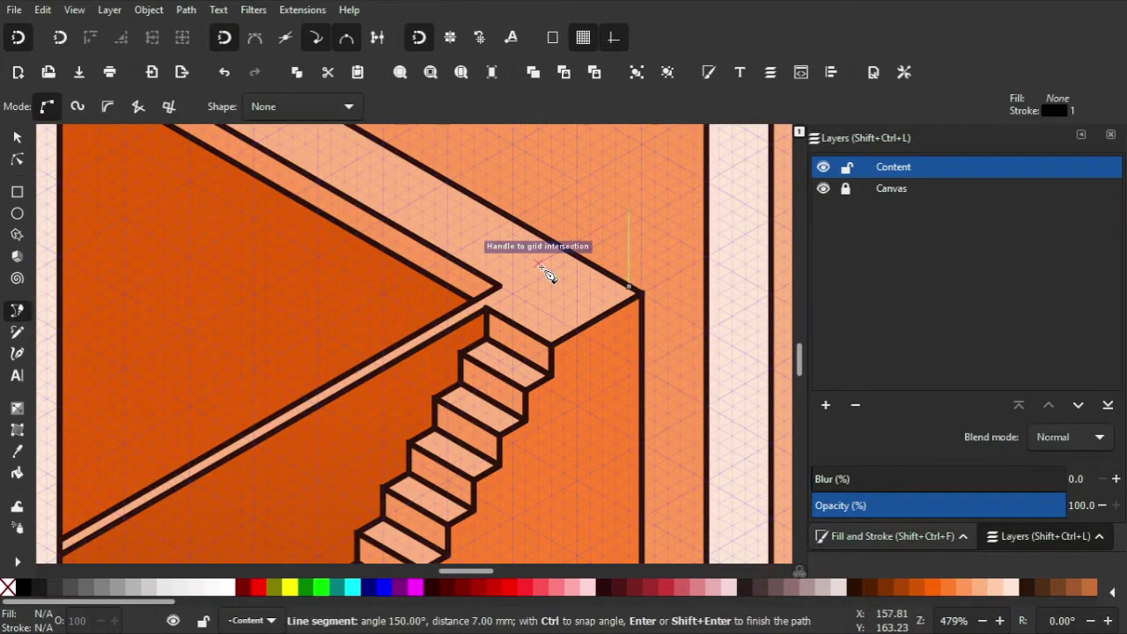
scroll(475, 381, "left", 5)
scroll(616, 245, "down", 2)
left_click(585, 344)
left_click(585, 414)
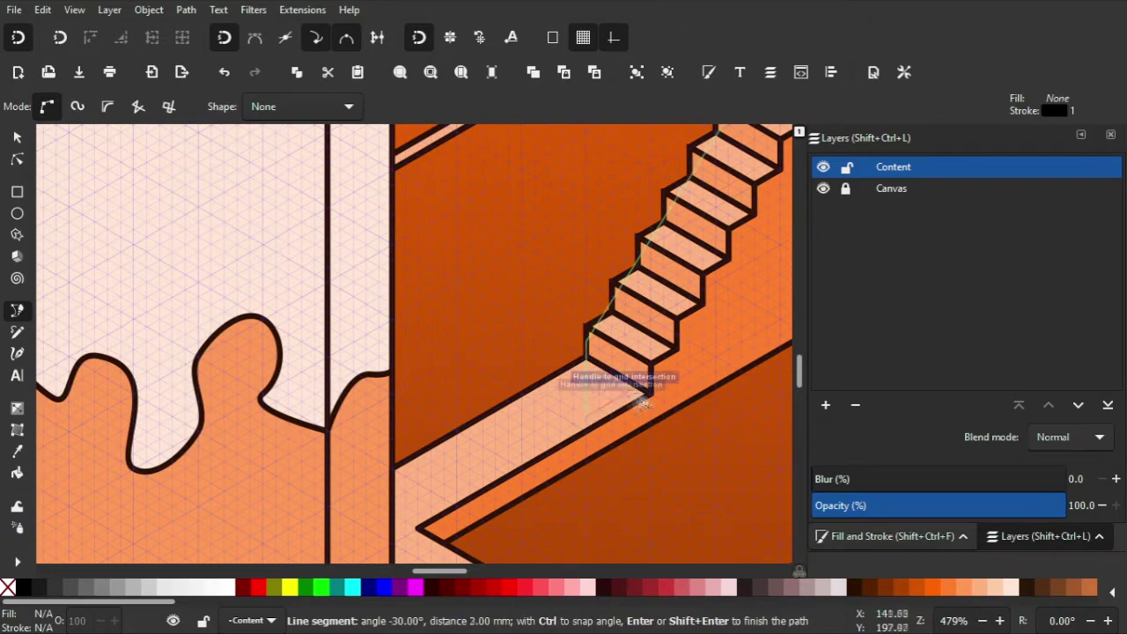
left_click(638, 388)
left_click(639, 361)
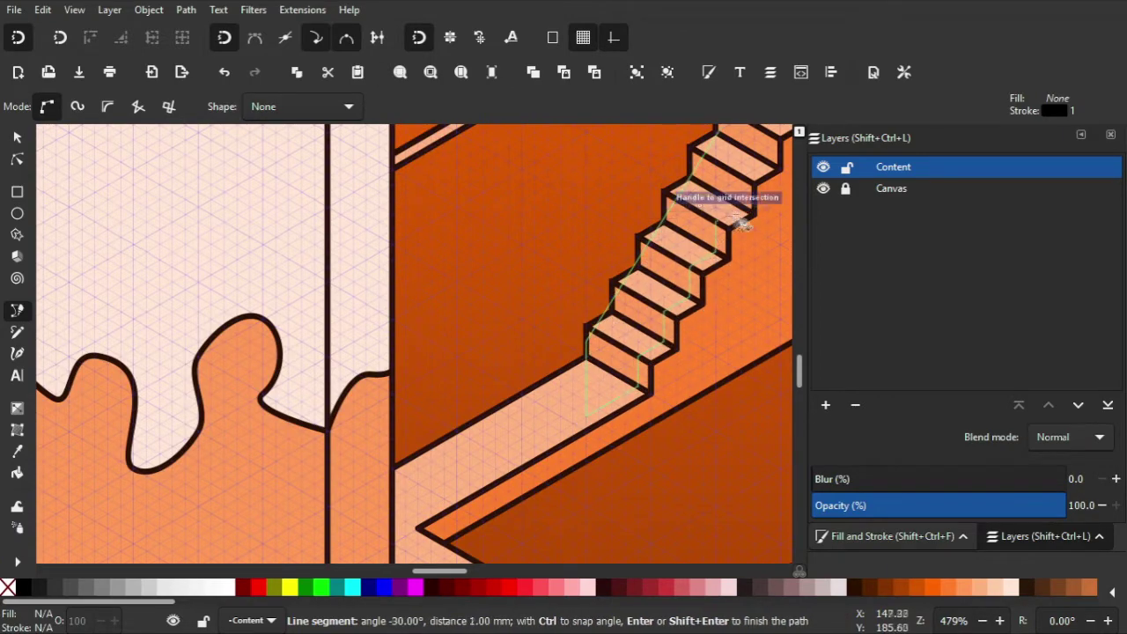
scroll(742, 224, "up", 3)
scroll(616, 334, "right", 4)
left_click(518, 389)
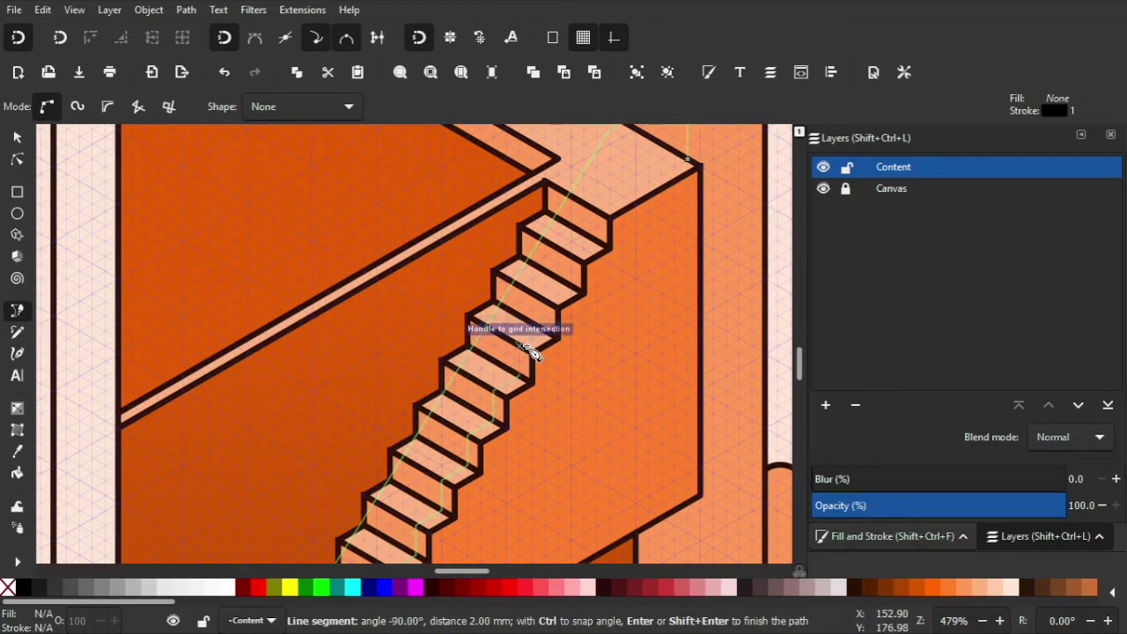
left_click(687, 158)
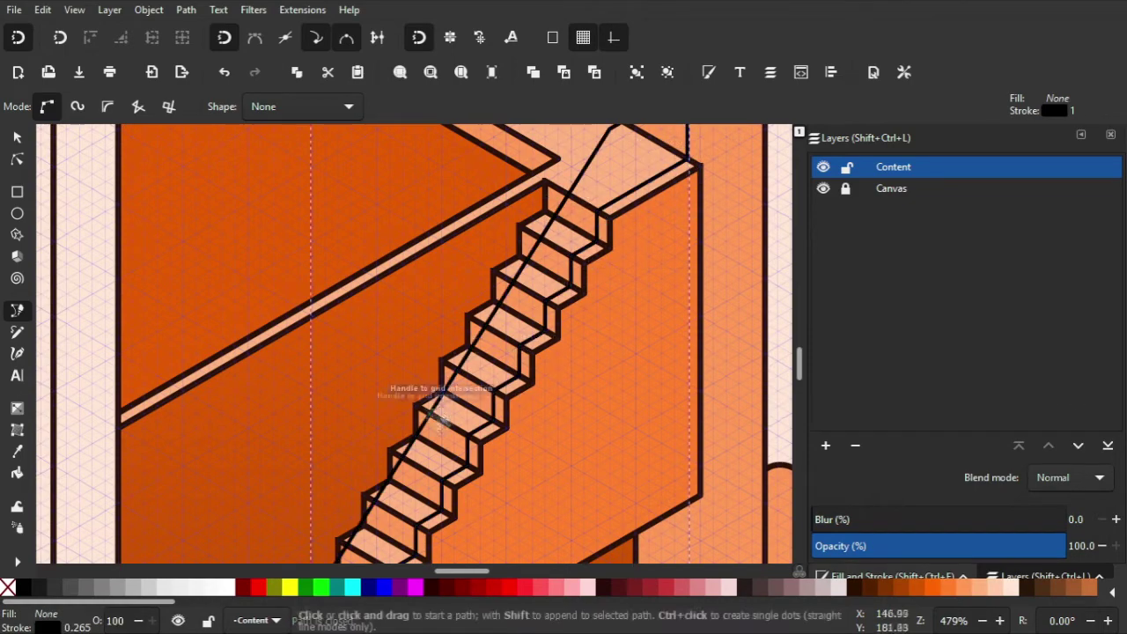
Step: Adjust the stair nodes, pulling the bottom node down-left along the landing
key("n")
scroll(484, 397, "left", 3)
scroll(484, 396, "down", 2)
left_click_drag(494, 410, 466, 422)
scroll(466, 422, "left", 3)
scroll(466, 423, "down", 1)
left_click_drag(589, 410, 433, 500)
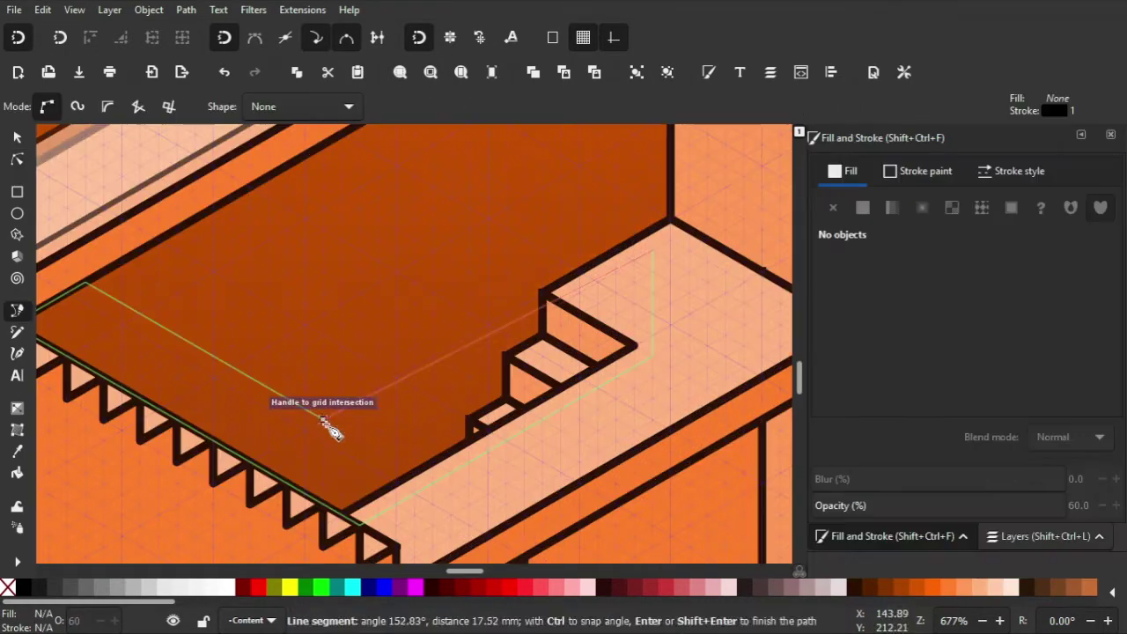
Step: Close the landing parallelogram and fill it light peach ffccaa at 60% opacity
left_click(327, 423)
key("n")
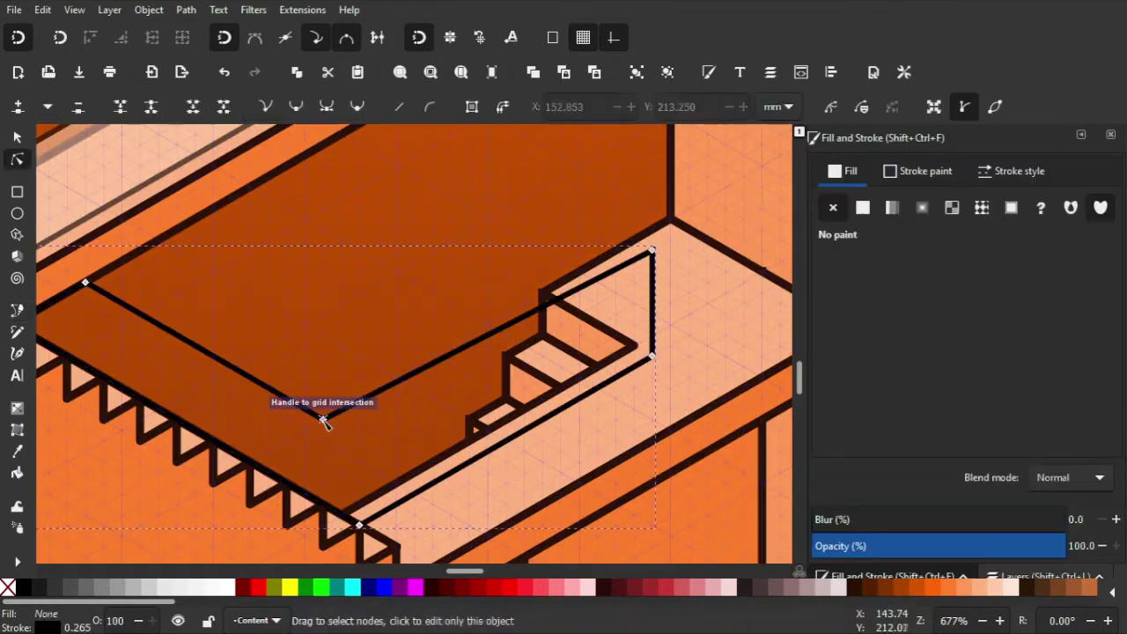
key("s")
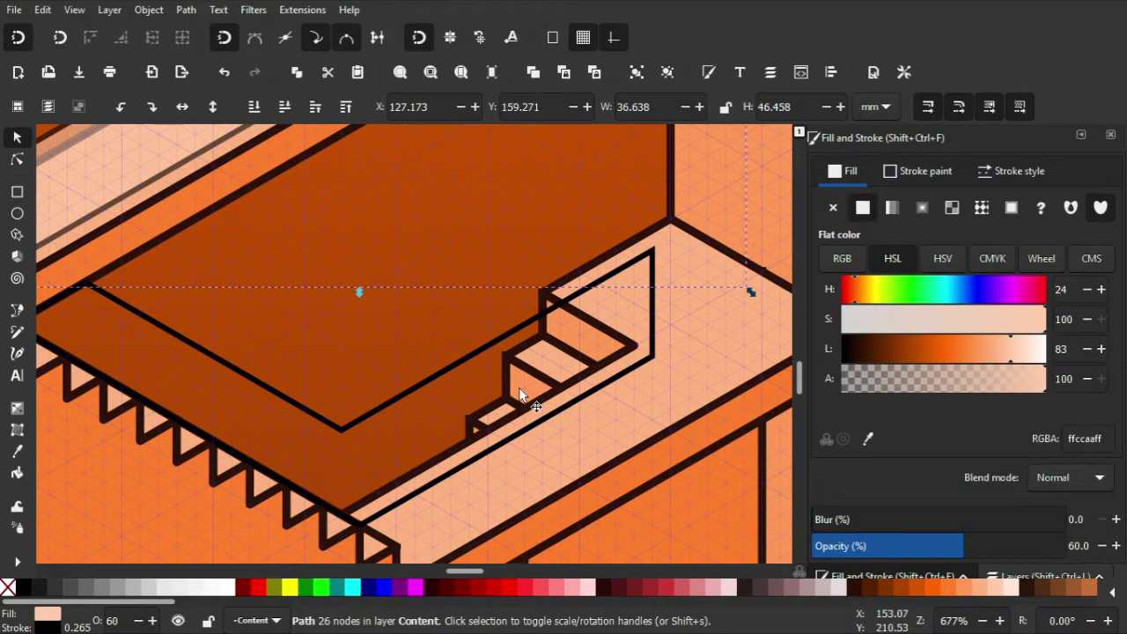
left_click(1000, 588)
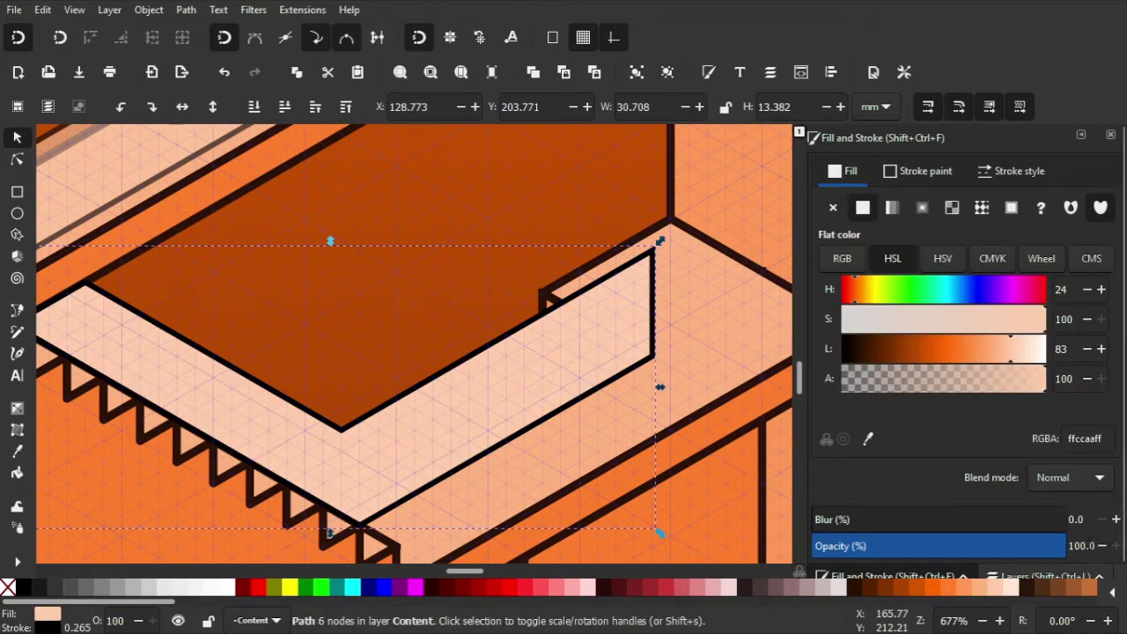
key("Return")
Step: Add the other overlay shapes to the selection and recolour them darker orange #FF7F2A
scroll(441, 353, "down", 3)
left_click(528, 229, "shift")
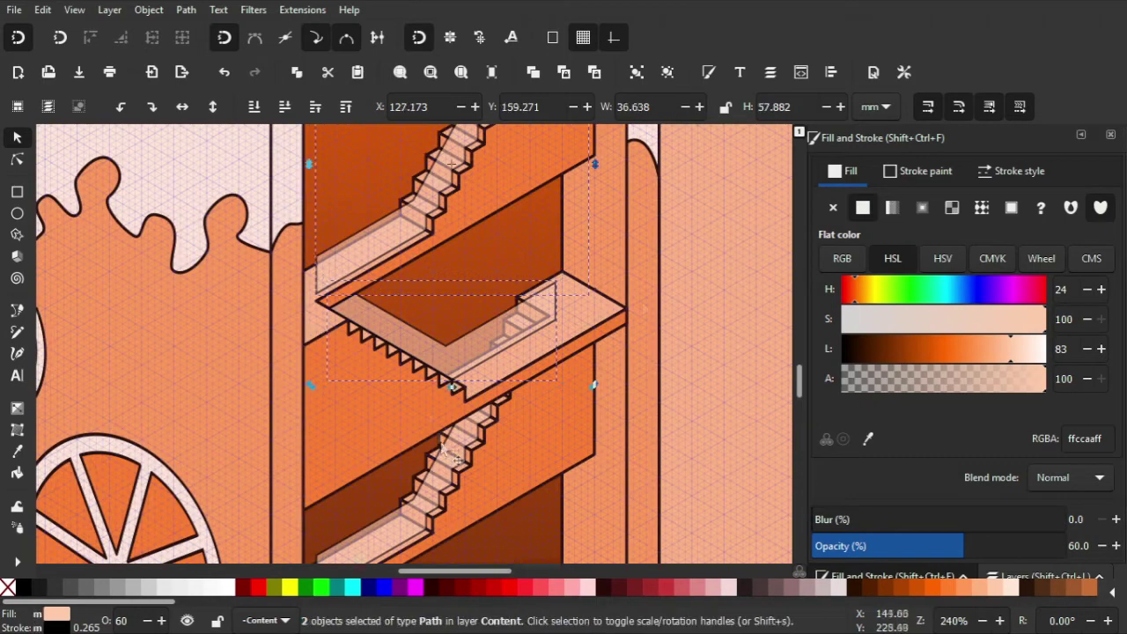
left_click(384, 405, "shift")
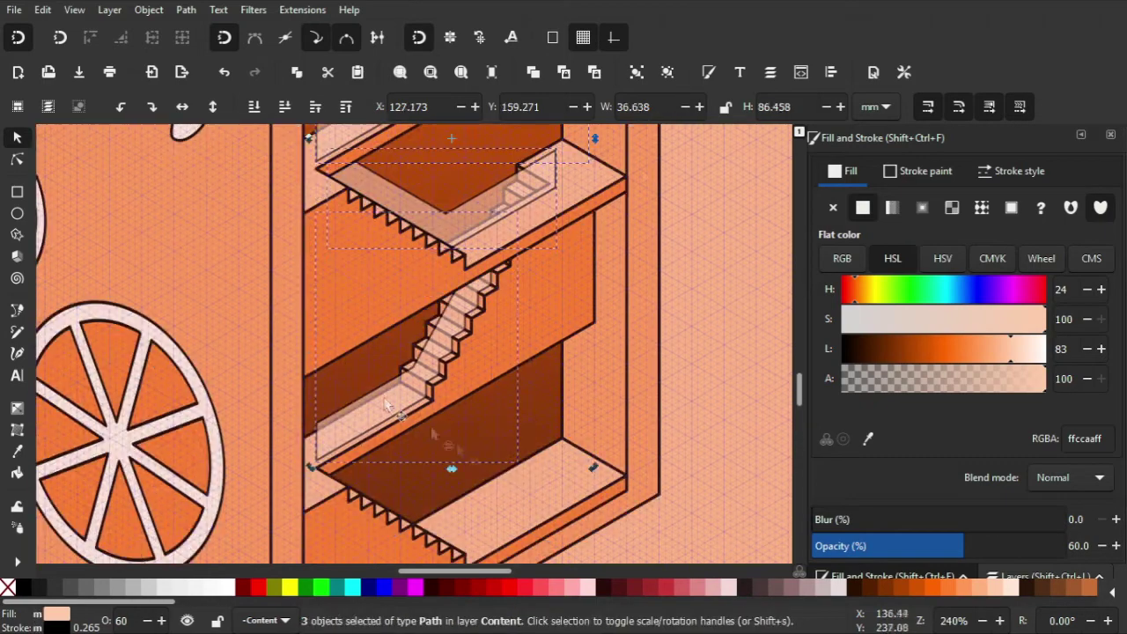
left_click(935, 590)
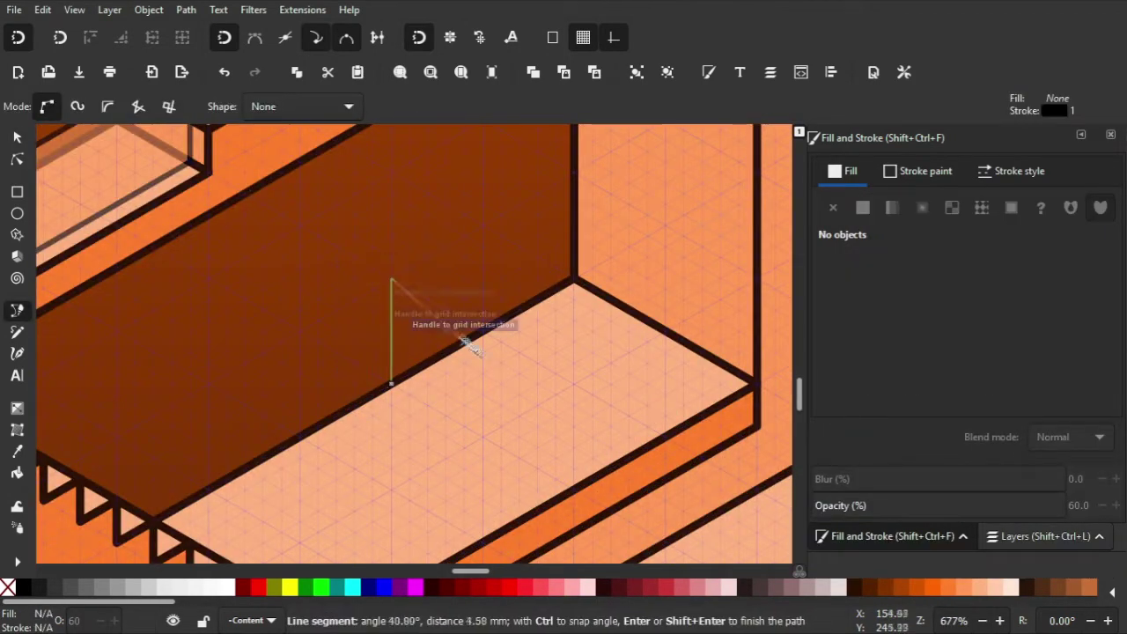
Step: Finish and close the crate's cube face outline
left_click(482, 330)
left_click(483, 436)
left_click(391, 282)
key("s")
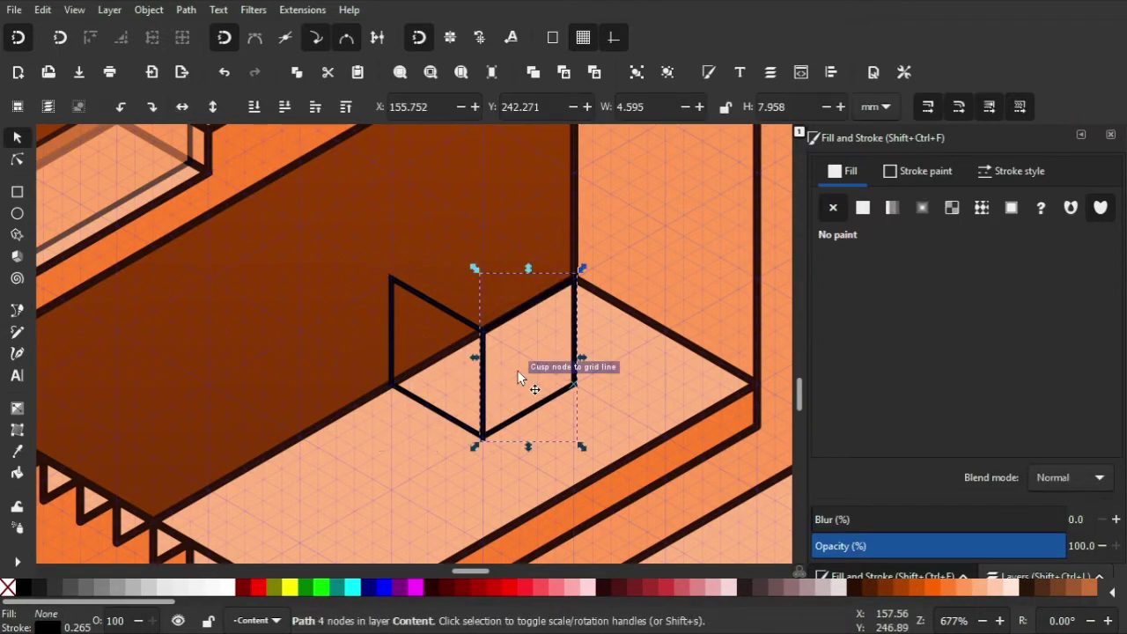
Step: Draw an inner panel on the crate's left face
key("b")
left_click(482, 331)
left_click(391, 280)
scroll(442, 321, "up", 1)
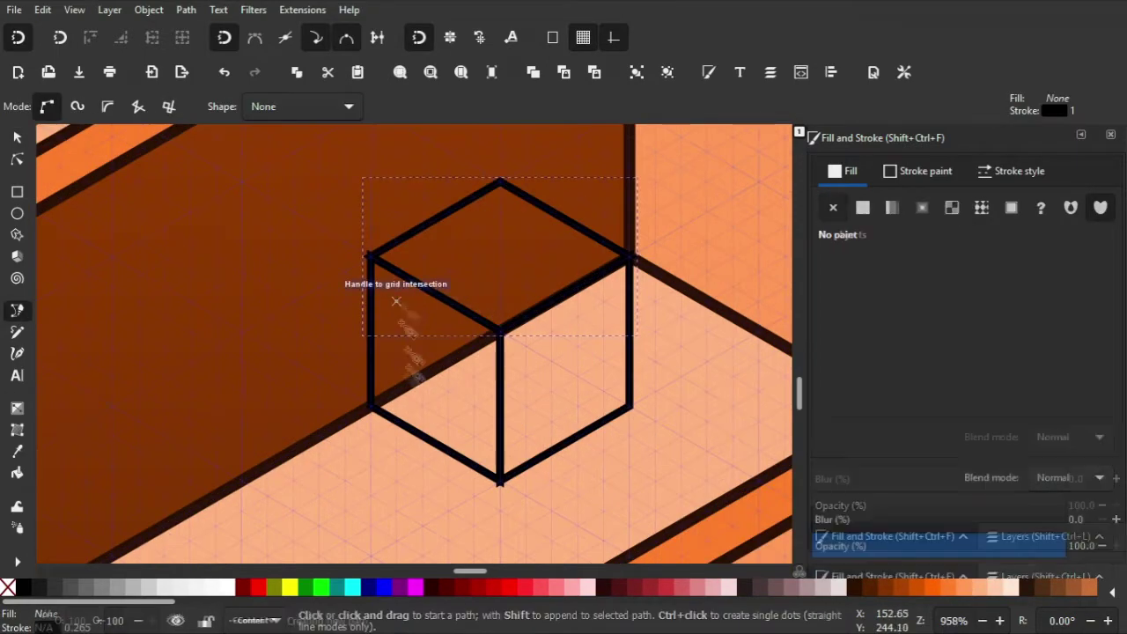
left_click(395, 392)
left_click(395, 299)
left_click(476, 345)
left_click(476, 438)
left_click(395, 392)
Step: Duplicate the inner panel, mirror it horizontally and place it on the right face
left_click(17, 138)
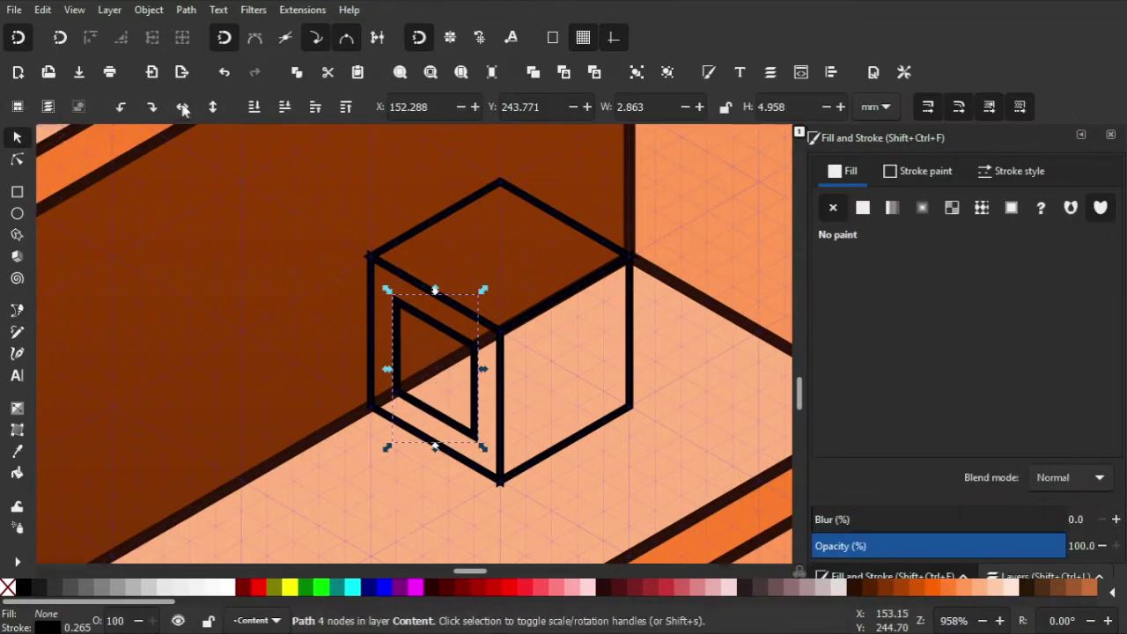
key("ctrl+d")
key("h")
left_click_drag(402, 381, 531, 380)
Step: Draw a small cube's side face on the landing
key("b")
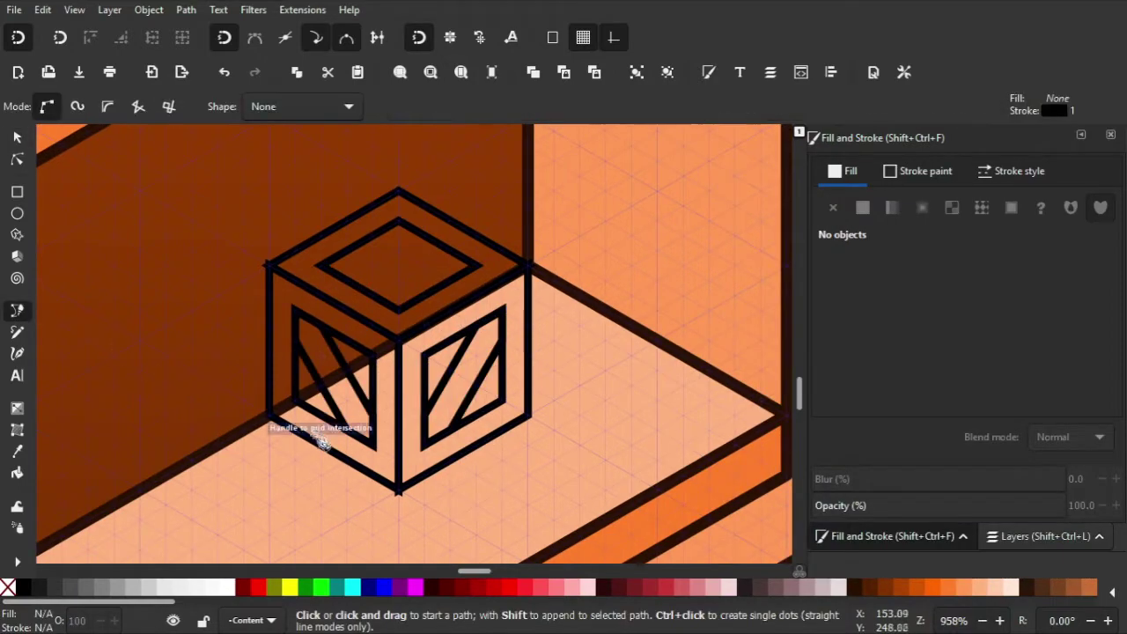
scroll(373, 467, "up", 1)
scroll(412, 385, "up", 1)
left_click(405, 376)
scroll(408, 381, "down", 1)
left_click(452, 396)
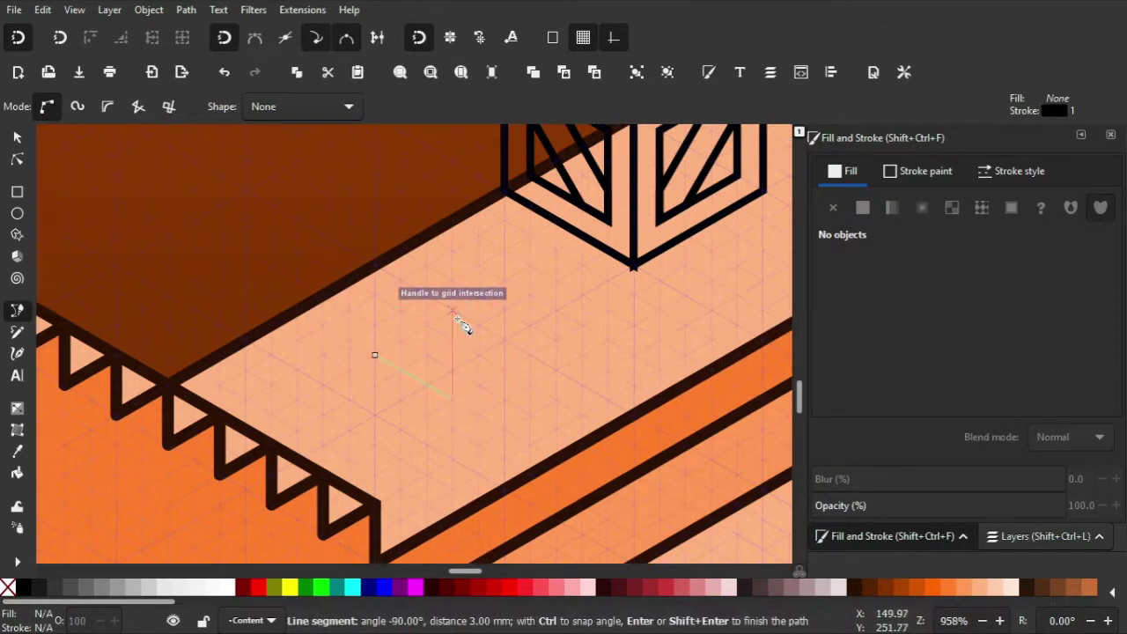
left_click(374, 354)
Step: Duplicate and mirror the side face to form the cube's other side
left_click(18, 139)
key("ctrl+d")
key("h")
mouse_move(456, 334)
left_mouse_down()
mouse_move(376, 334)
mouse_move(390, 360)
left_mouse_up()
Step: Draw the small cube's diamond-shaped top face
key("b")
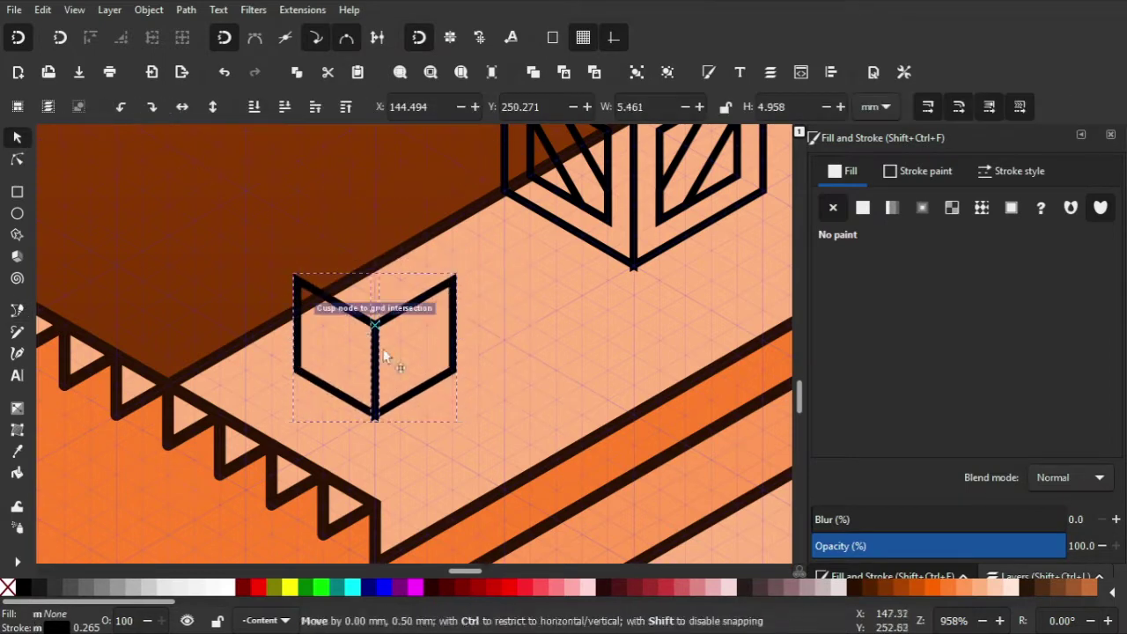
left_click(455, 280)
left_click(374, 322)
left_click(295, 280)
left_click(374, 236)
left_click(455, 280)
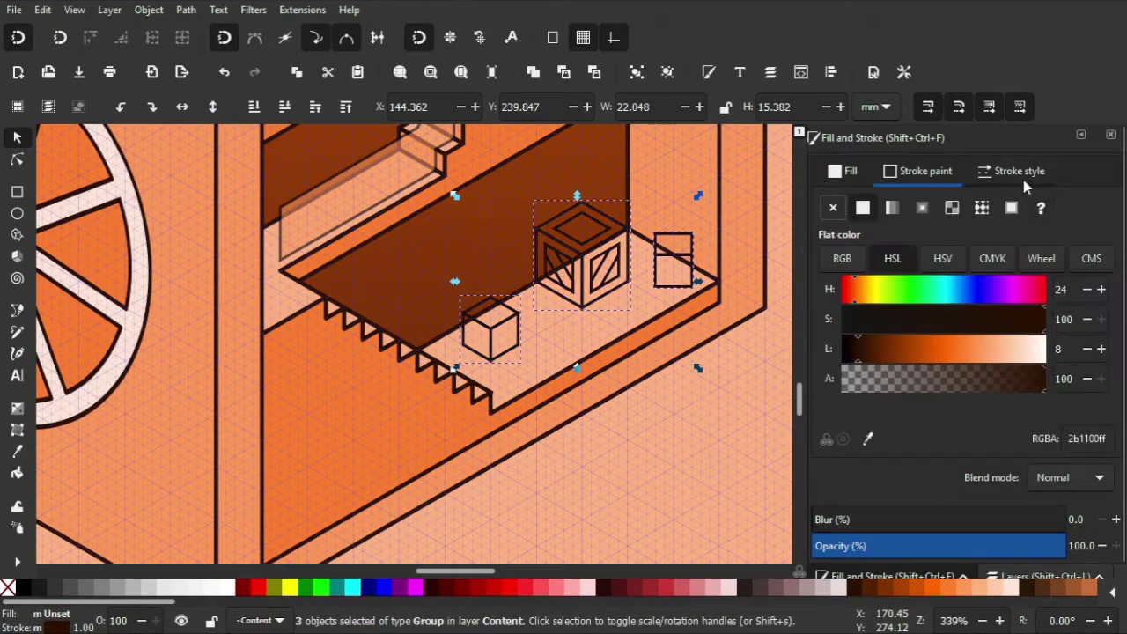
Step: Fill the crate group and the right box dark brown, shifting the small cube closer
left_click(1019, 172)
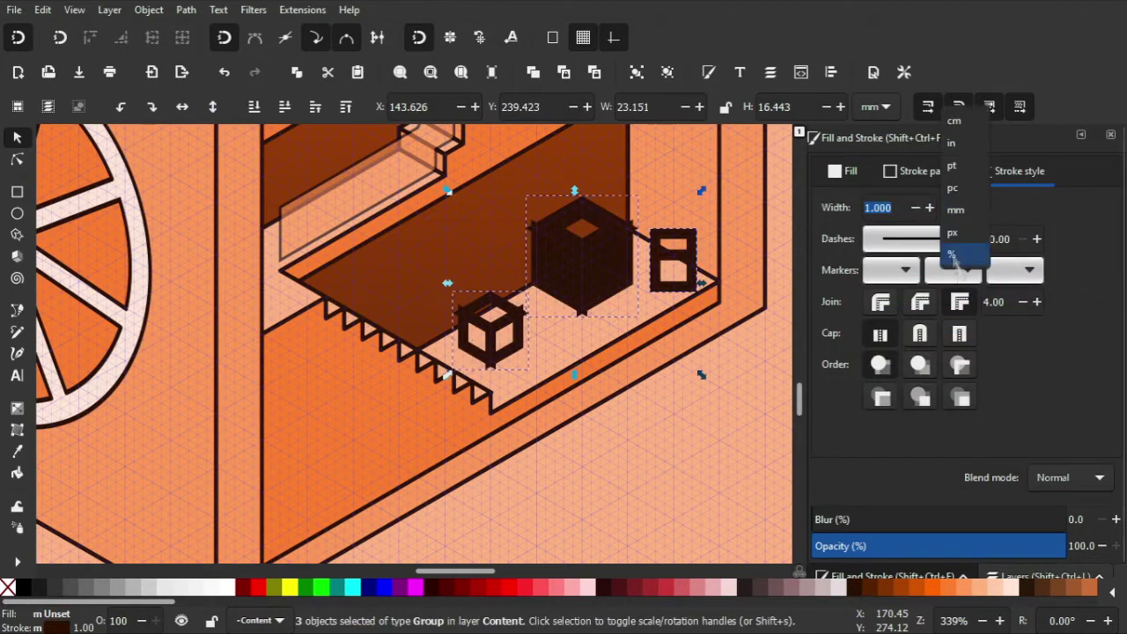
left_click(616, 414)
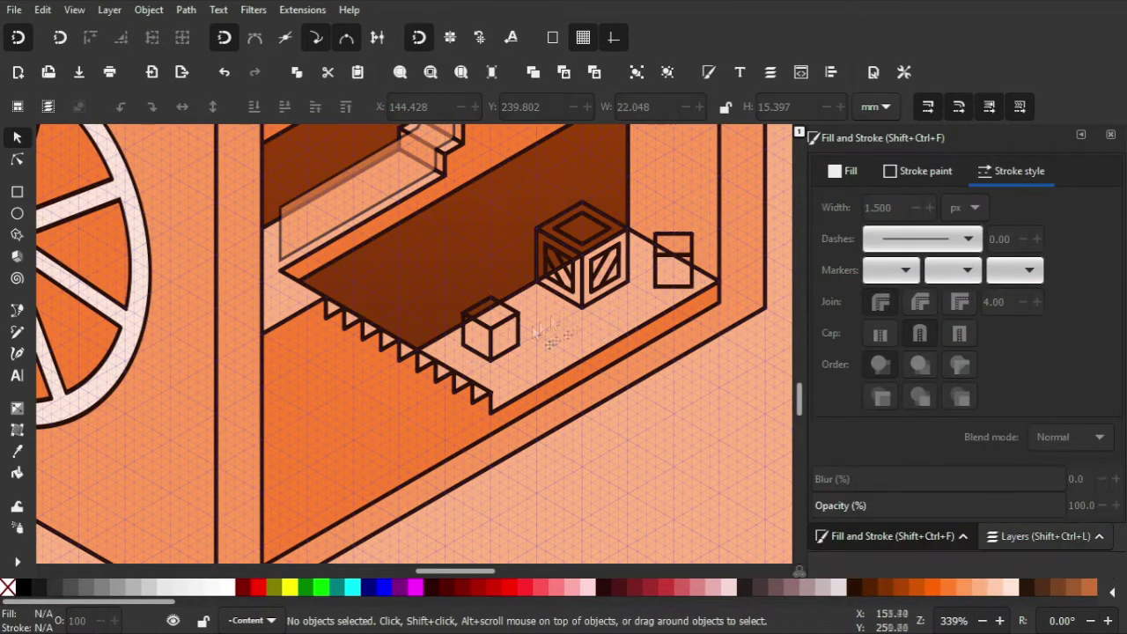
left_click(582, 265)
left_click(871, 595)
left_click_drag(490, 331, 517, 292)
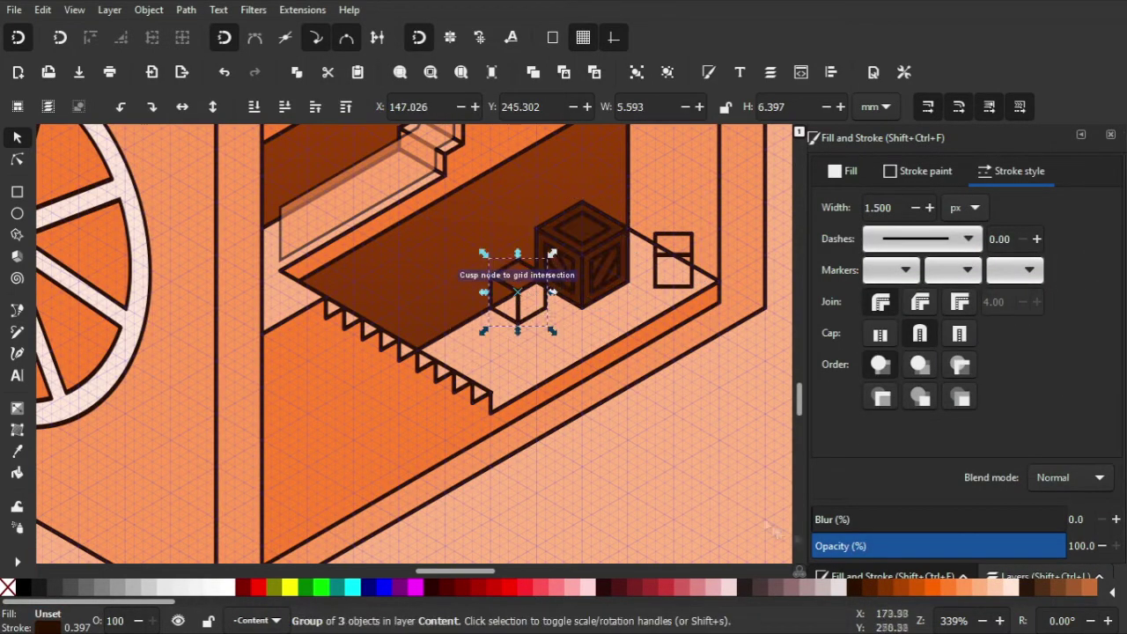
left_click(674, 264)
Step: Move the small cube beside the crate and give crate parts a lighter brown fill
scroll(573, 238, "up", 2)
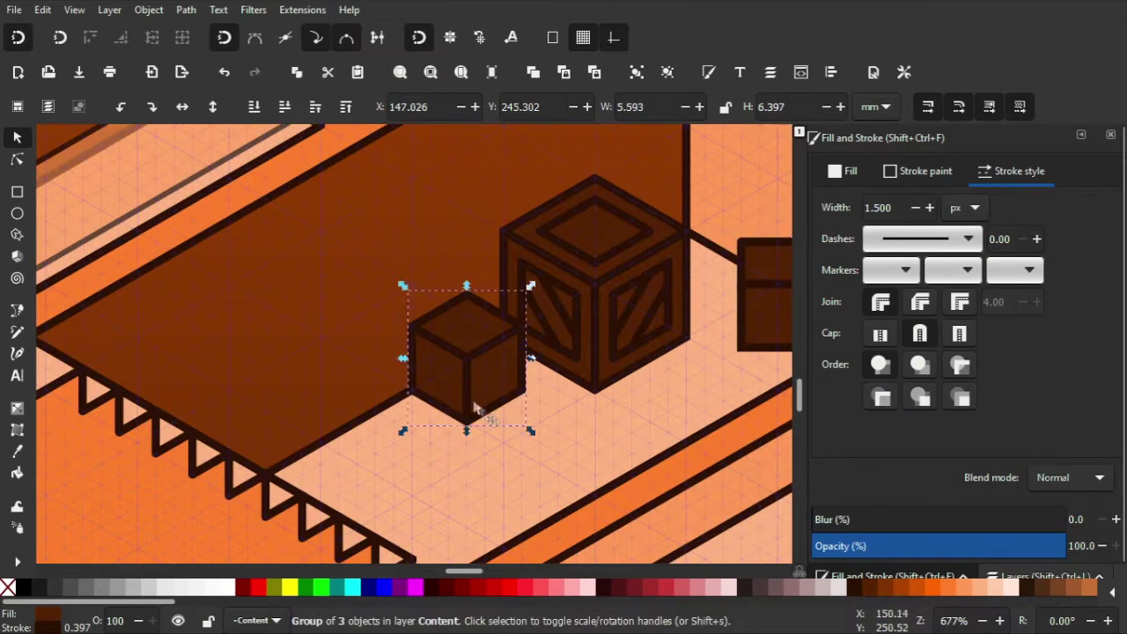
left_click_drag(465, 352, 507, 245)
left_click(627, 374, "ctrl")
left_click(634, 587)
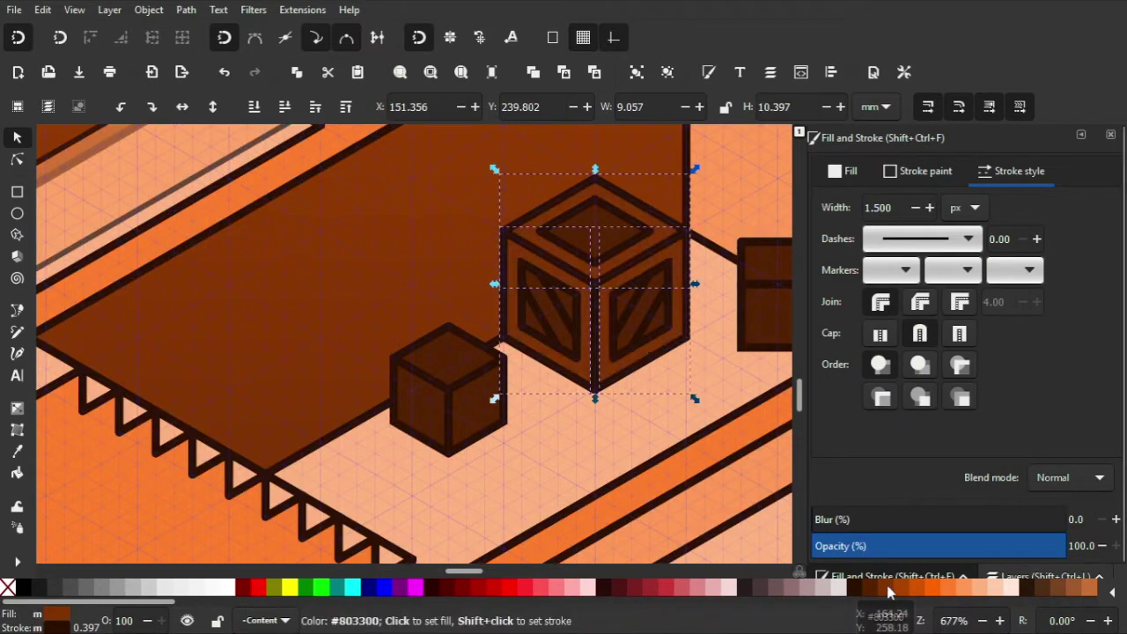
Step: Arrange the boxes: cube up-right, dark box onto the crate top, flap on the open box
scroll(655, 373, "down", 1)
left_click_drag(553, 430, 591, 383)
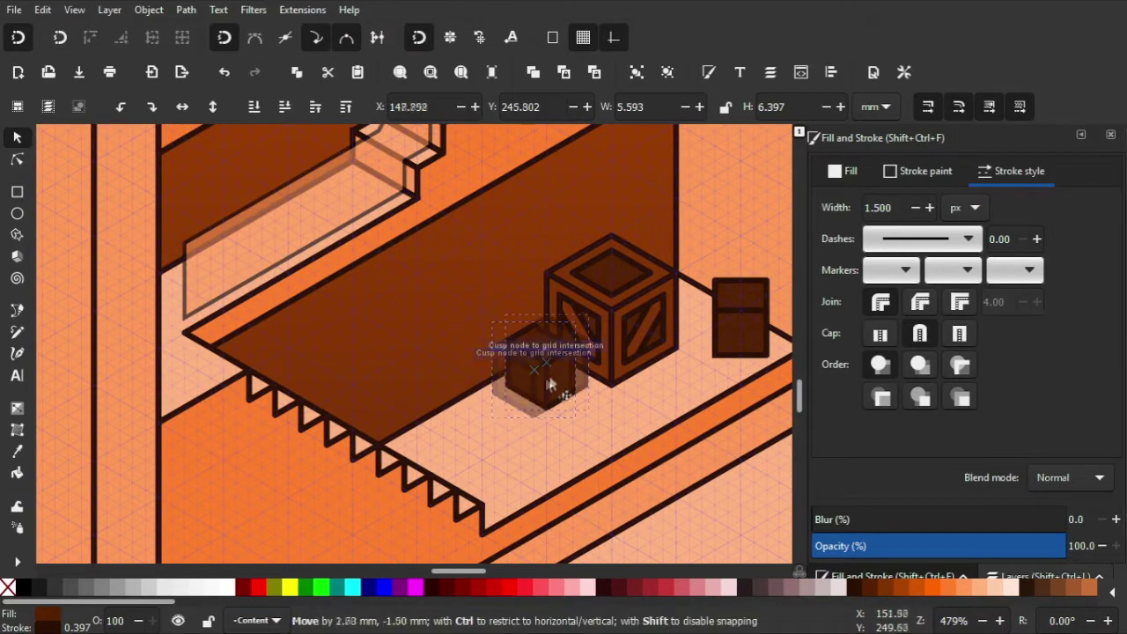
scroll(591, 384, "up", 2)
scroll(591, 384, "right", 2)
left_click_drag(667, 398, 529, 319)
scroll(588, 414, "up", 2)
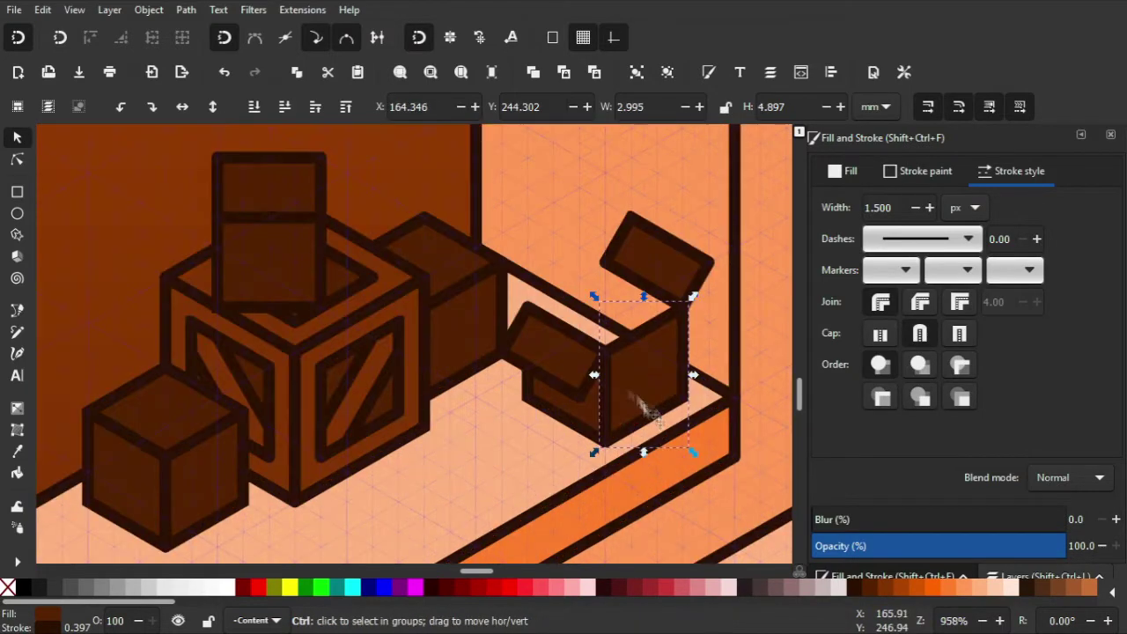
left_click_drag(611, 393, 528, 346)
mouse_move(590, 436)
left_mouse_down()
mouse_move(649, 364)
mouse_move(630, 355)
left_mouse_up()
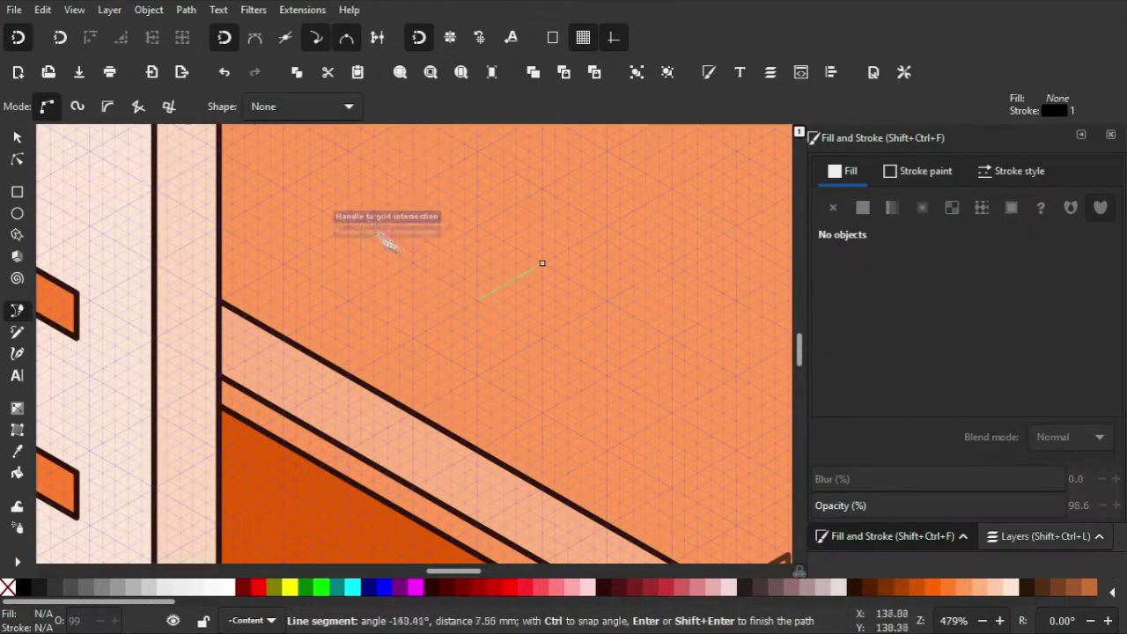
Step: Draw the new platform's parallelogram top and a thin side face under its right corner
left_click(413, 188)
left_click(347, 225)
left_click(477, 300)
left_click(543, 261)
left_click(478, 299)
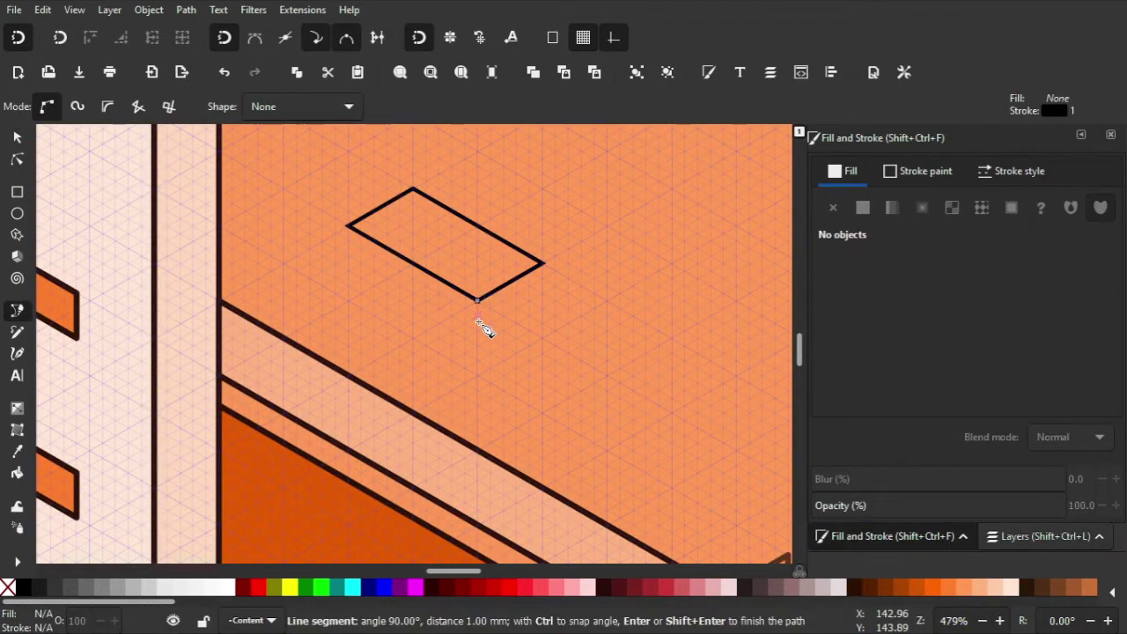
left_click(477, 314)
left_click(543, 337)
left_click(543, 261)
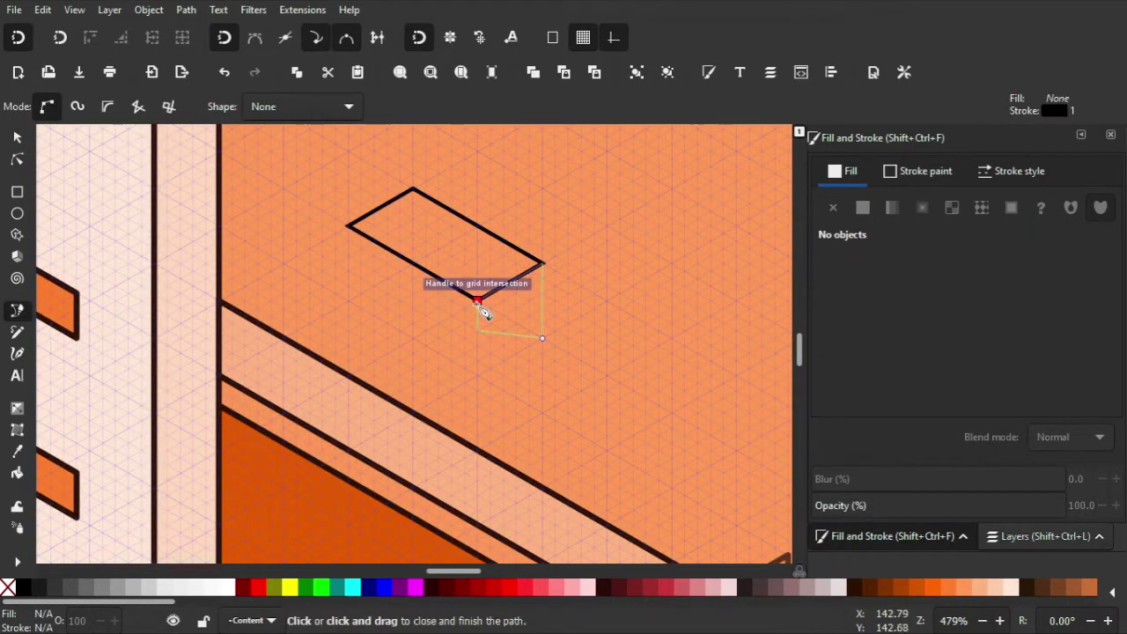
left_click(477, 299)
key("n")
left_click_drag(536, 345, 540, 323)
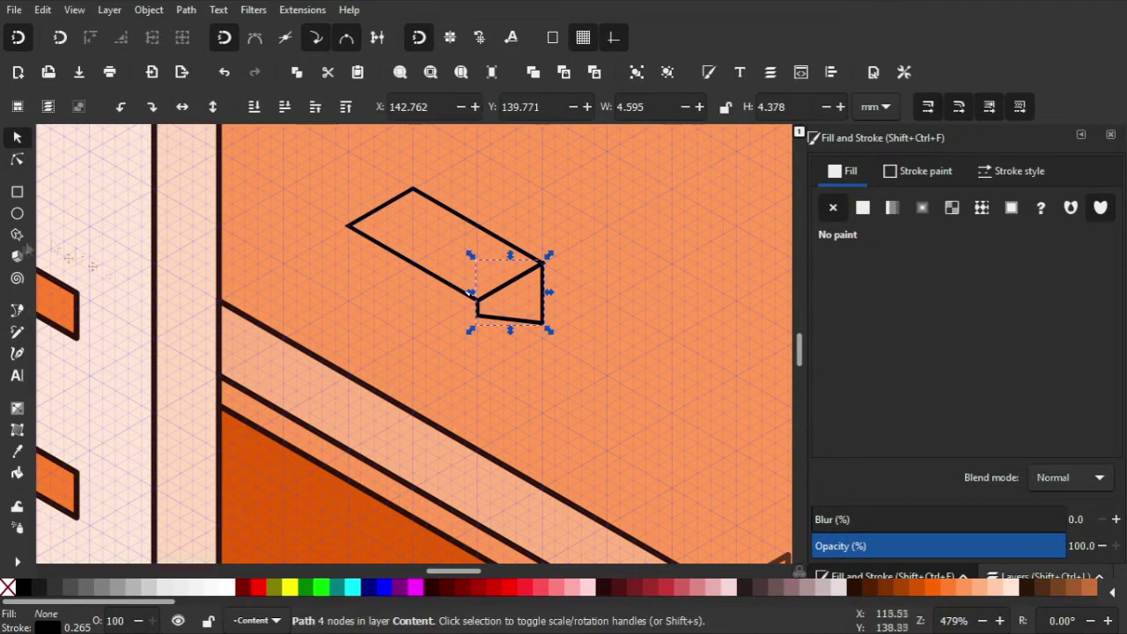
key("b")
Step: Draw the long lower platform toward the lower left and a vertical ladder rail
left_click(477, 300)
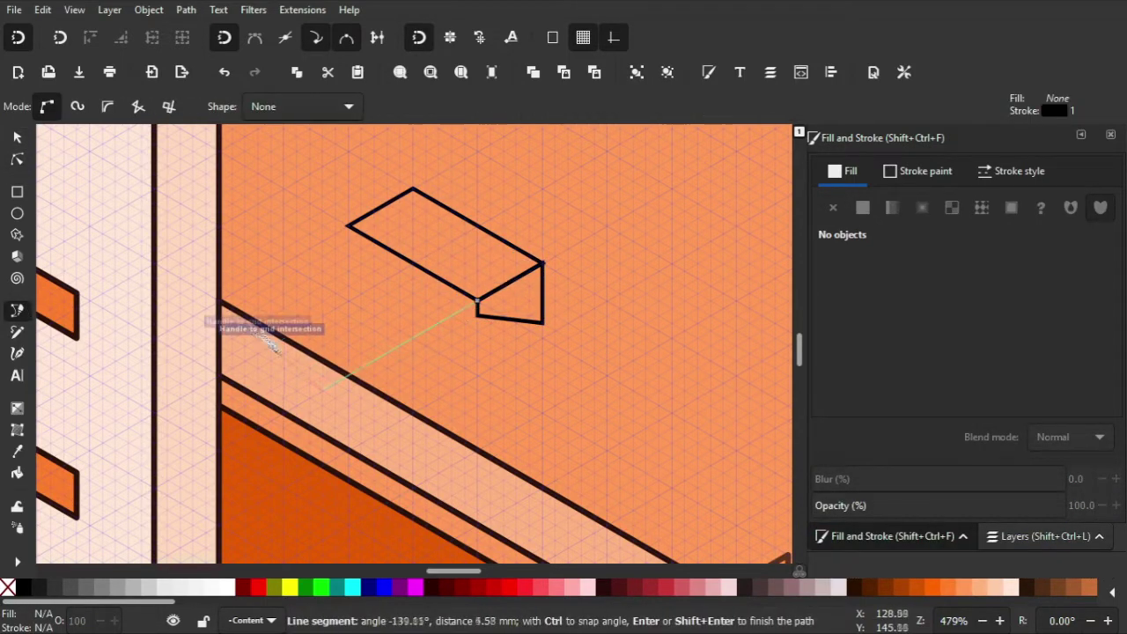
left_click(411, 264)
left_click(256, 352)
left_click(323, 392)
left_click(477, 301)
left_click(256, 366)
left_click(323, 405)
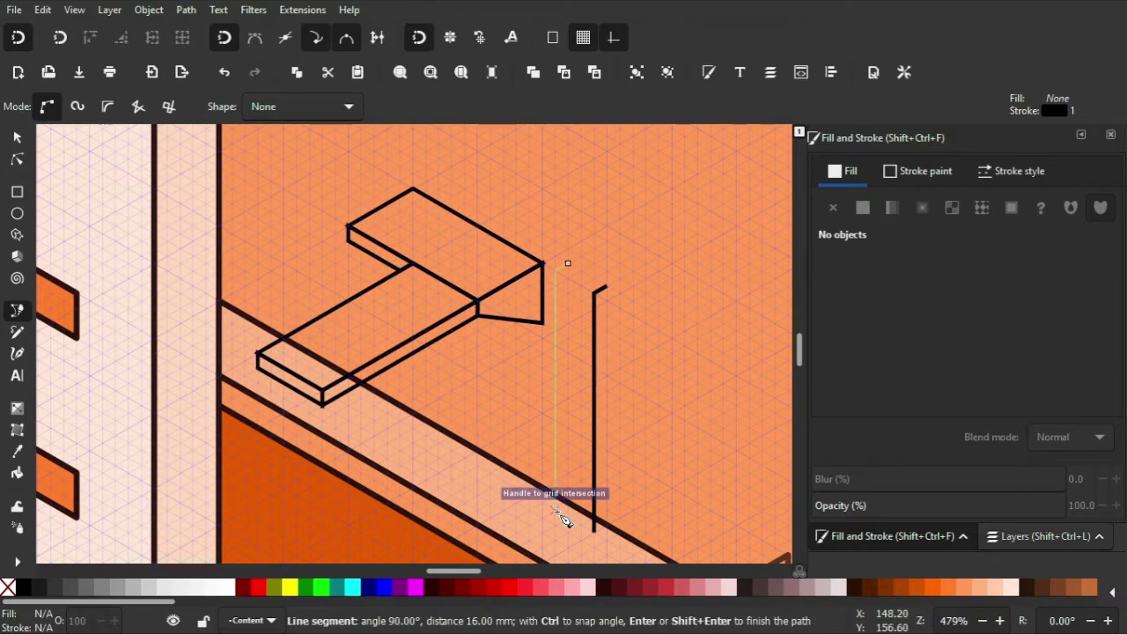
double_click(554, 515)
Step: Draw a ladder rung and stamp copies of it up to the ladder top
scroll(586, 475, "up", 1)
left_click(540, 482)
double_click(603, 518)
key("s")
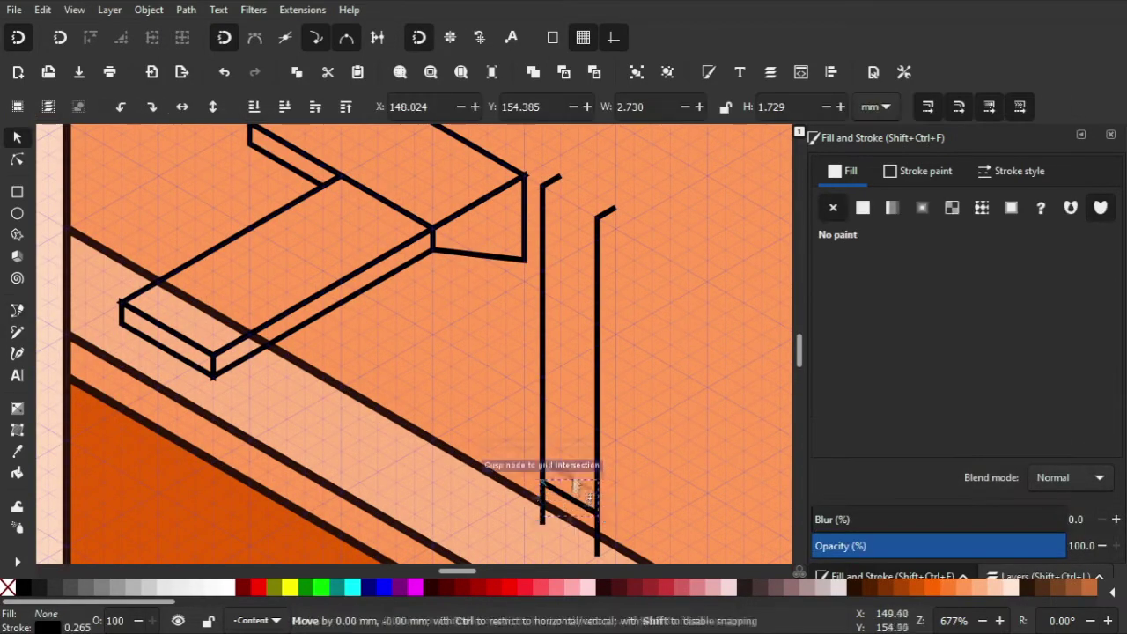
left_click_drag(575, 481, 562, 347)
key("space")
key("space")
key("space")
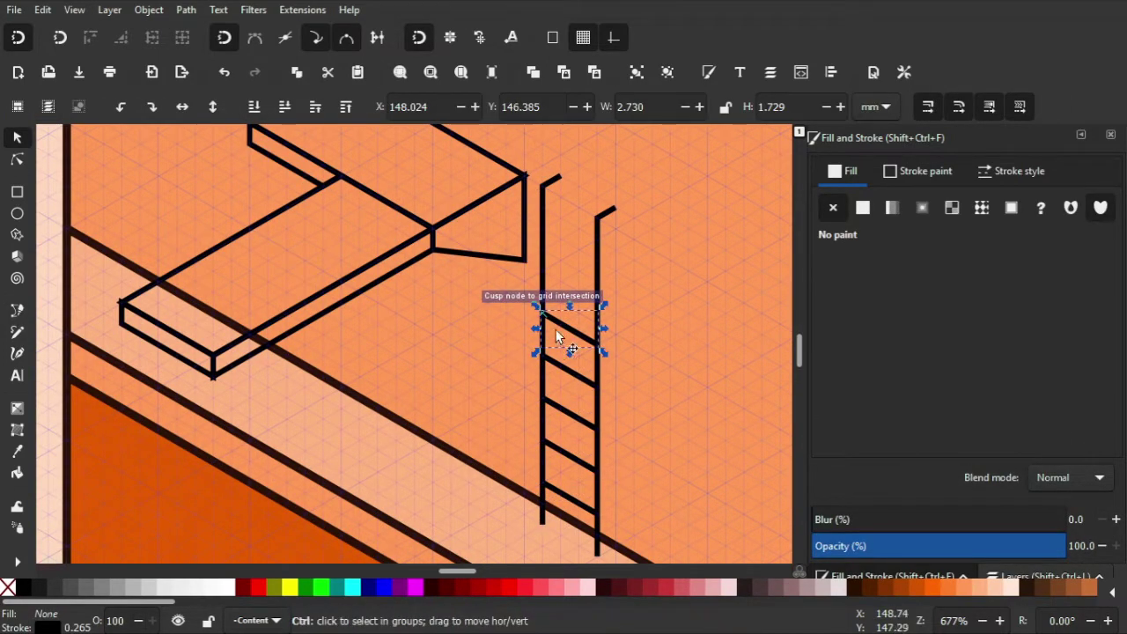
left_click_drag(549, 297, 548, 214)
Step: Fill the four platform faces with orange sampled from the drawing
key("n")
scroll(546, 215, "up", 2)
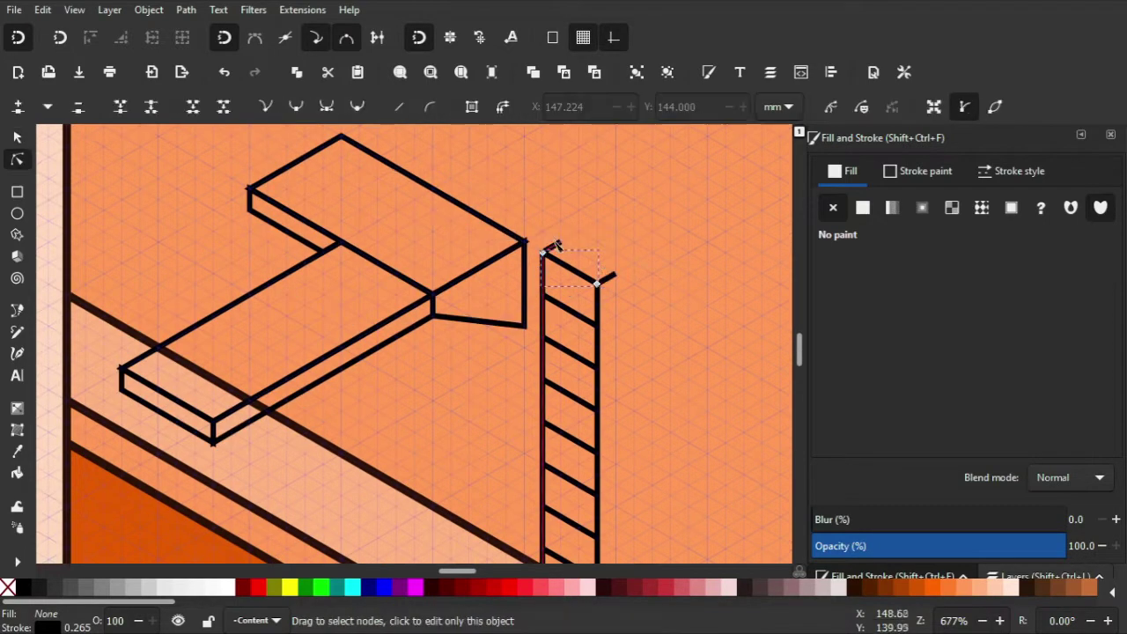
key("minus")
key("minus")
key("s")
left_click(423, 232)
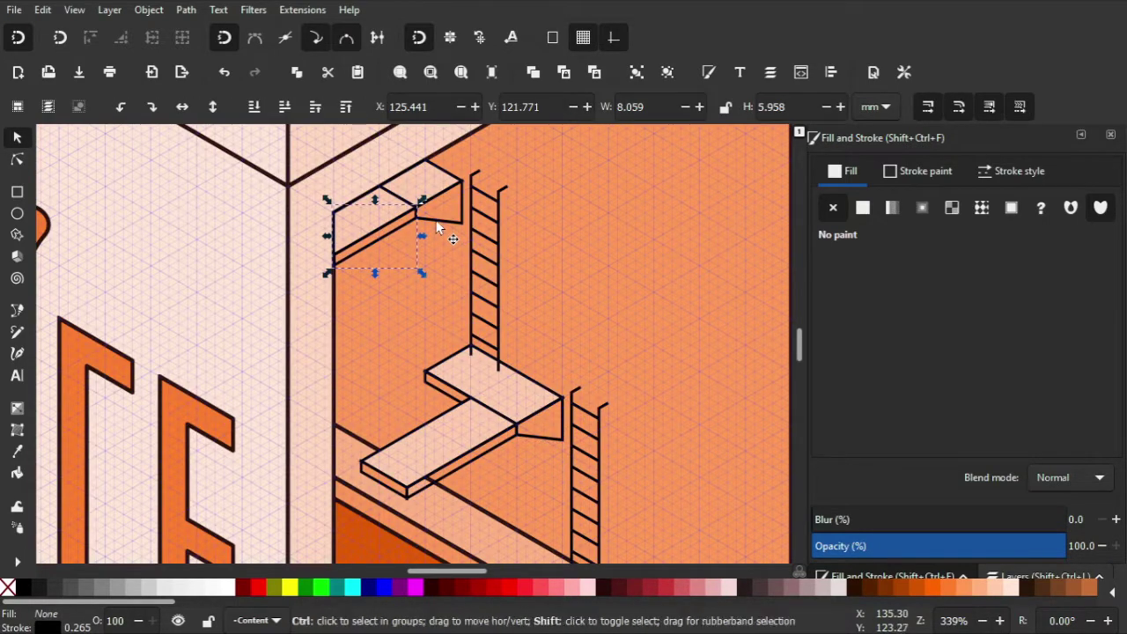
left_click(441, 204, "shift")
left_click(537, 421, "shift")
left_click(502, 462, "shift")
key("d")
scroll(523, 339, "down", 2)
left_click(523, 340)
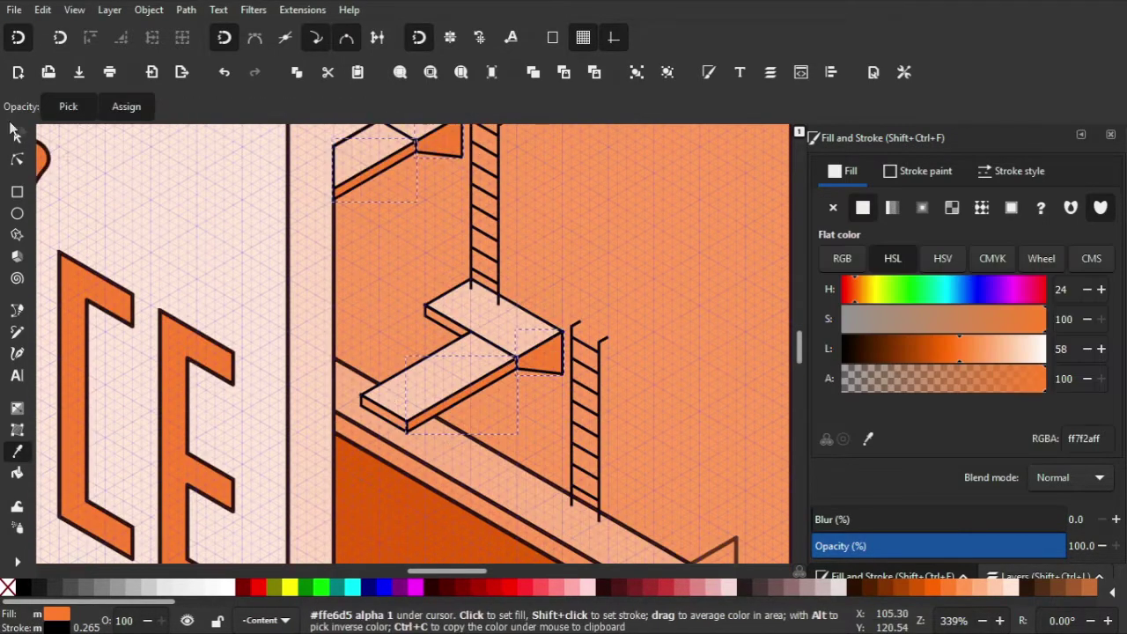
Step: Apply a lighter orange to the platform top faces, then select the right-hand ladder
left_click(15, 132)
left_click(449, 317)
left_click(383, 409, "shift")
key("d")
left_click(541, 220)
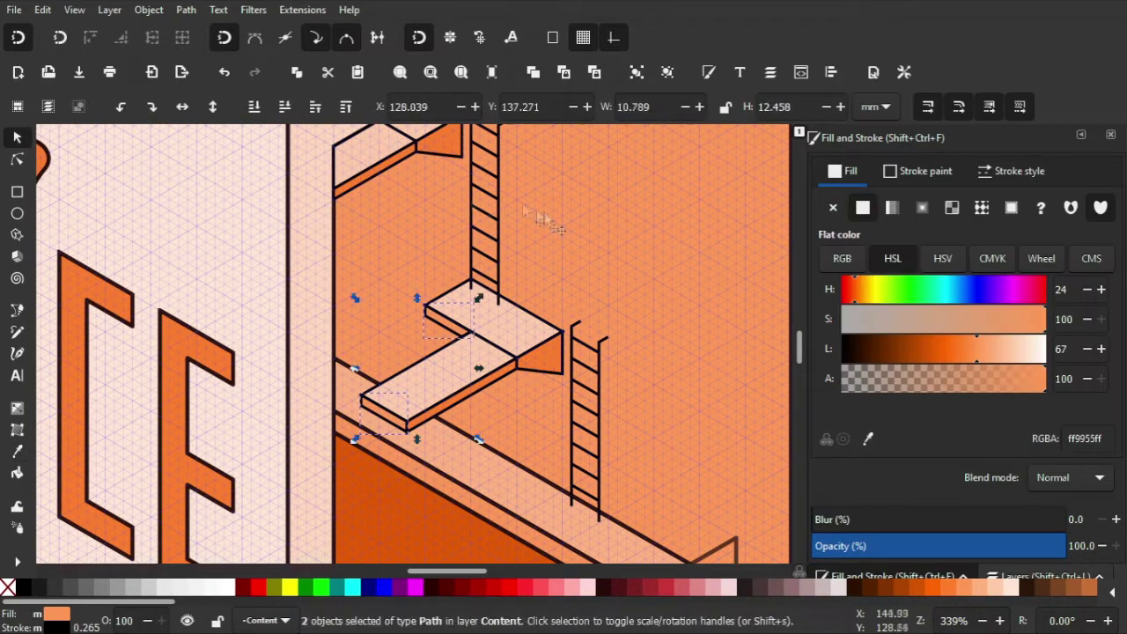
key("plus")
key("n")
left_click(539, 262)
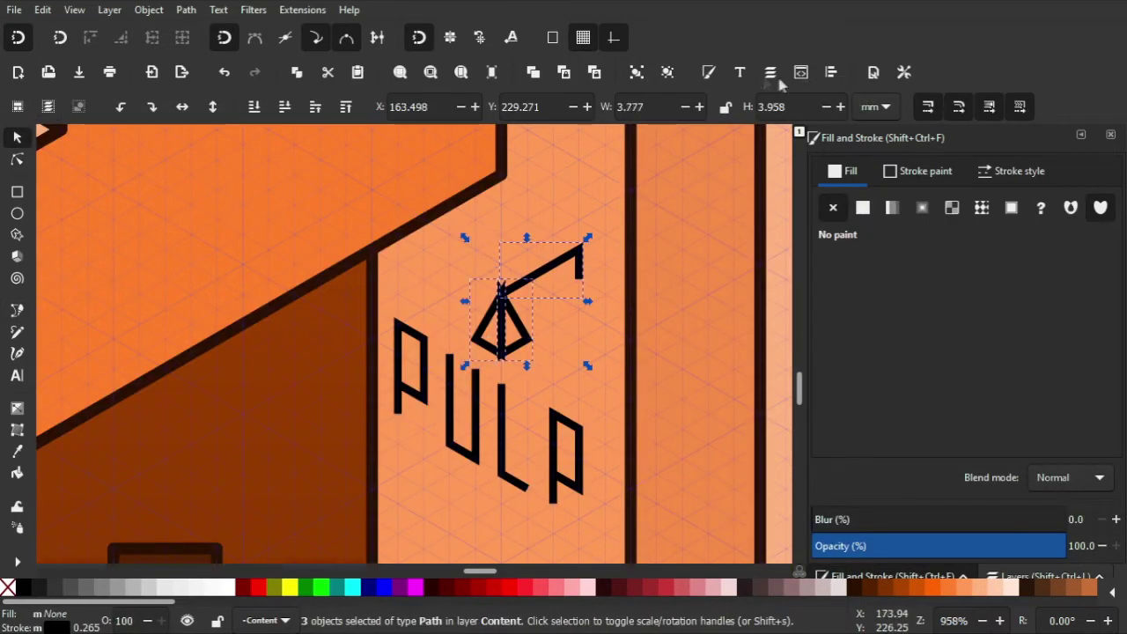
Step: Adjust the lamp's hanging arm and move the grouped lamp above the PULP letters
left_click(645, 72)
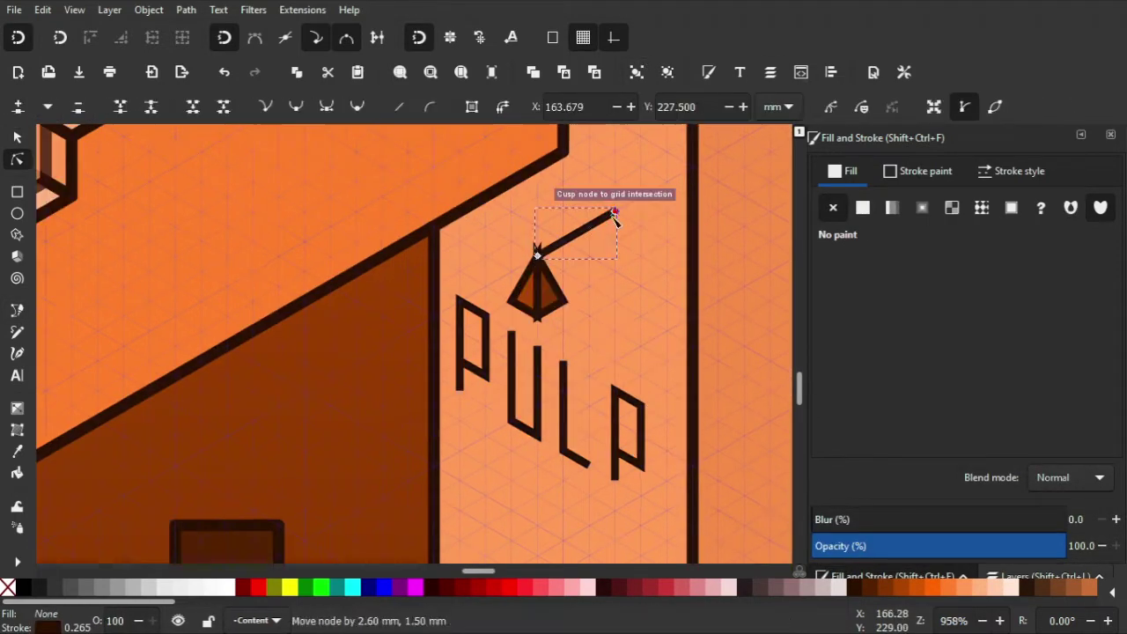
left_click(541, 256, "ctrl")
left_click(535, 291)
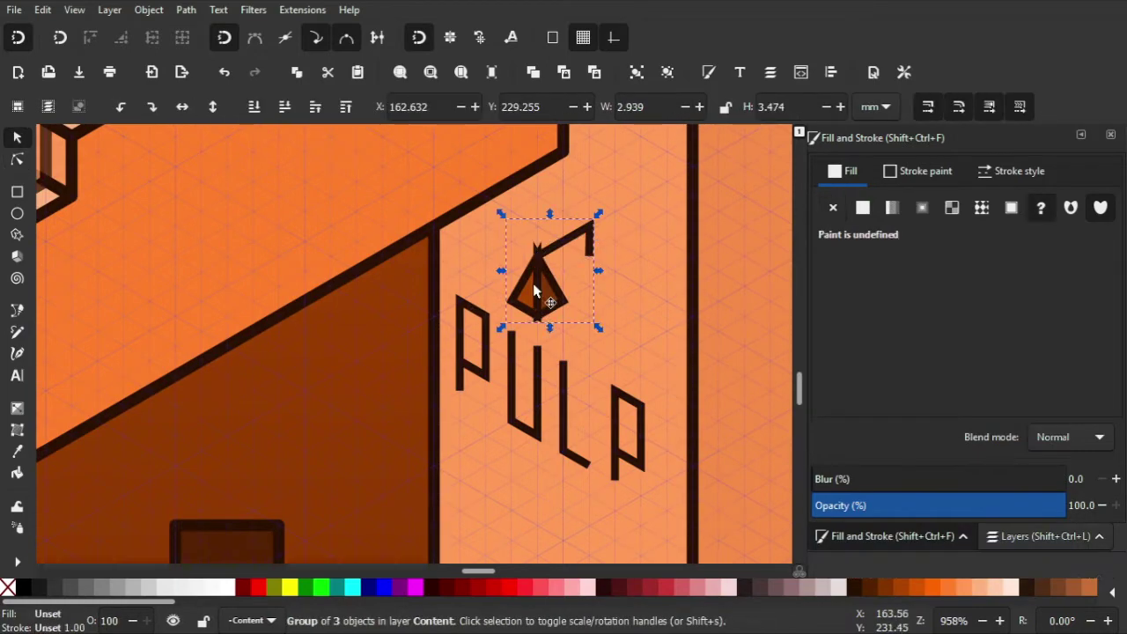
mouse_move(535, 292)
left_mouse_down()
mouse_move(509, 274)
mouse_move(651, 486)
left_mouse_up()
Step: Group the four PULP letters and move the lamp onto the wall beside the lower ladder
left_click(636, 73)
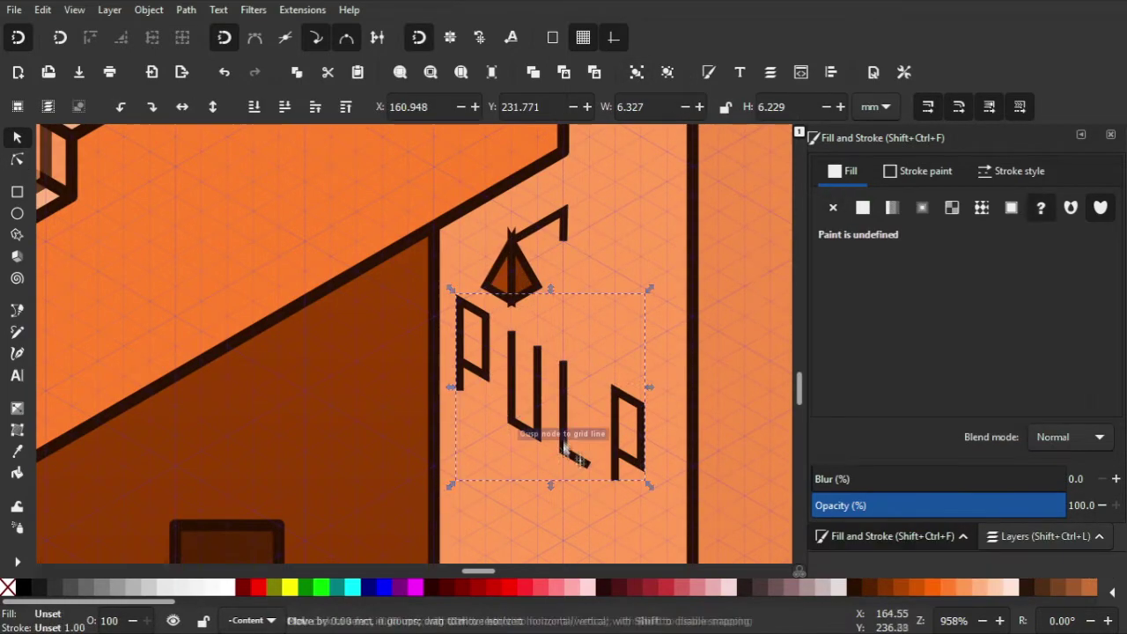
scroll(581, 299, "up", 2, "ctrl")
key("b")
scroll(556, 305, "down", 6, "ctrl")
key("s")
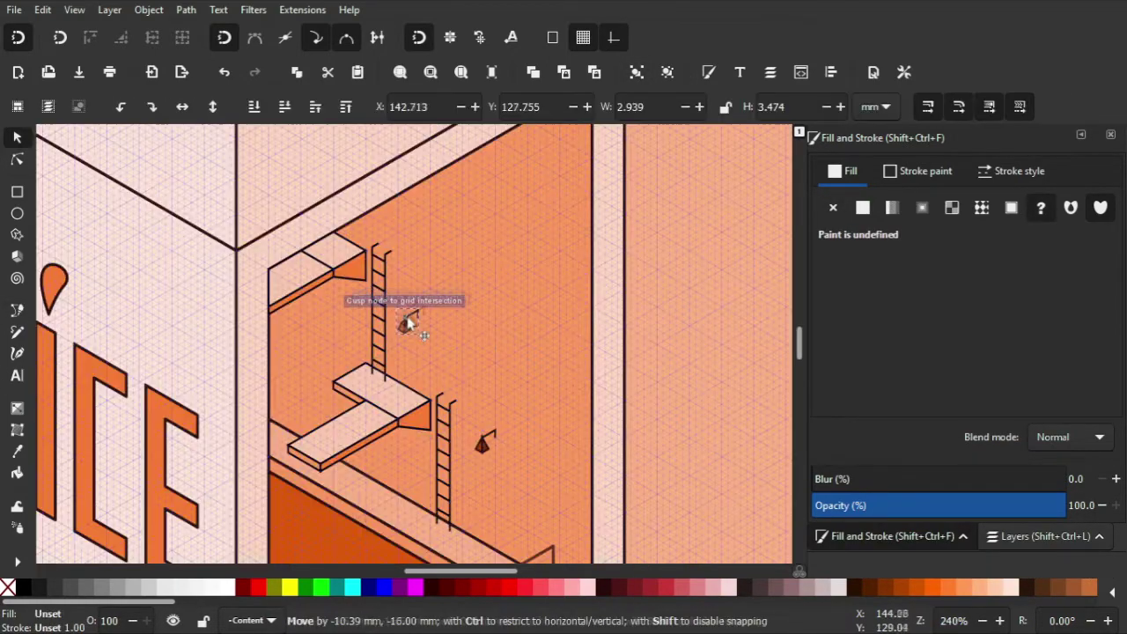
left_click_drag(409, 317, 410, 292)
key("Escape")
Step: Draw a diamond-shaped glow under the lamp and narrow its right corner into a beam
key("b")
scroll(470, 319, "up", 1, "ctrl")
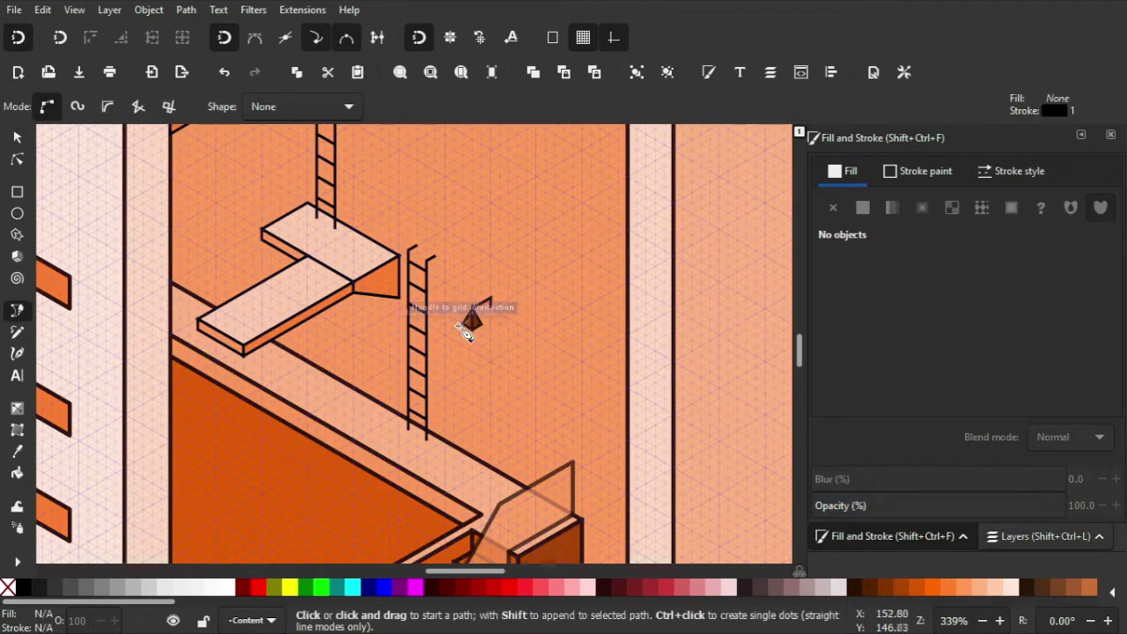
left_click(463, 324)
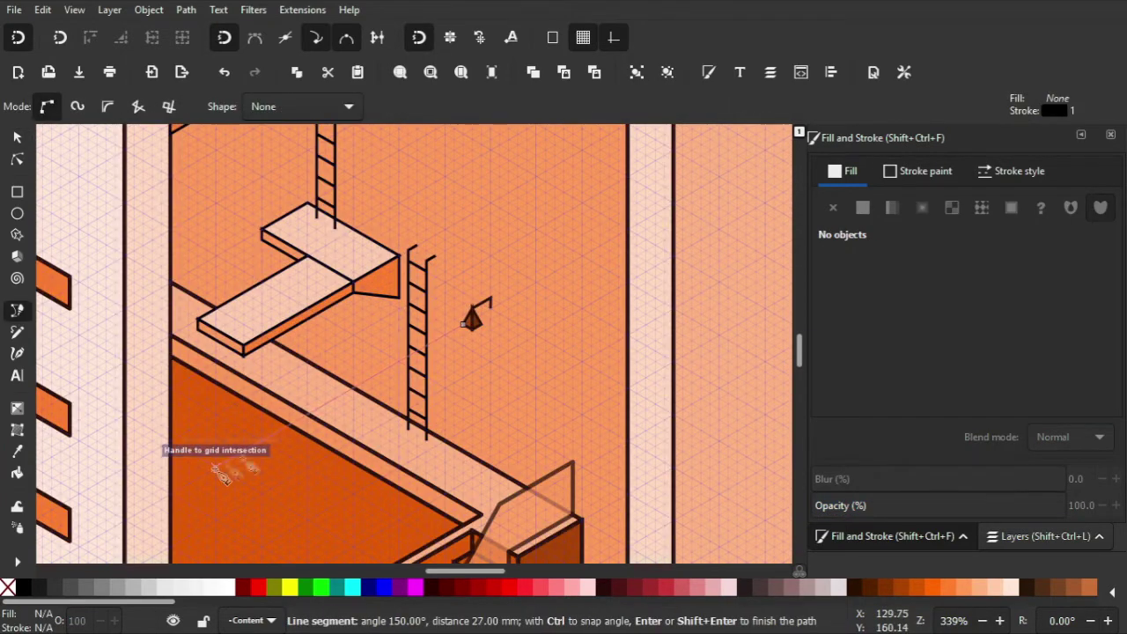
left_click(262, 439)
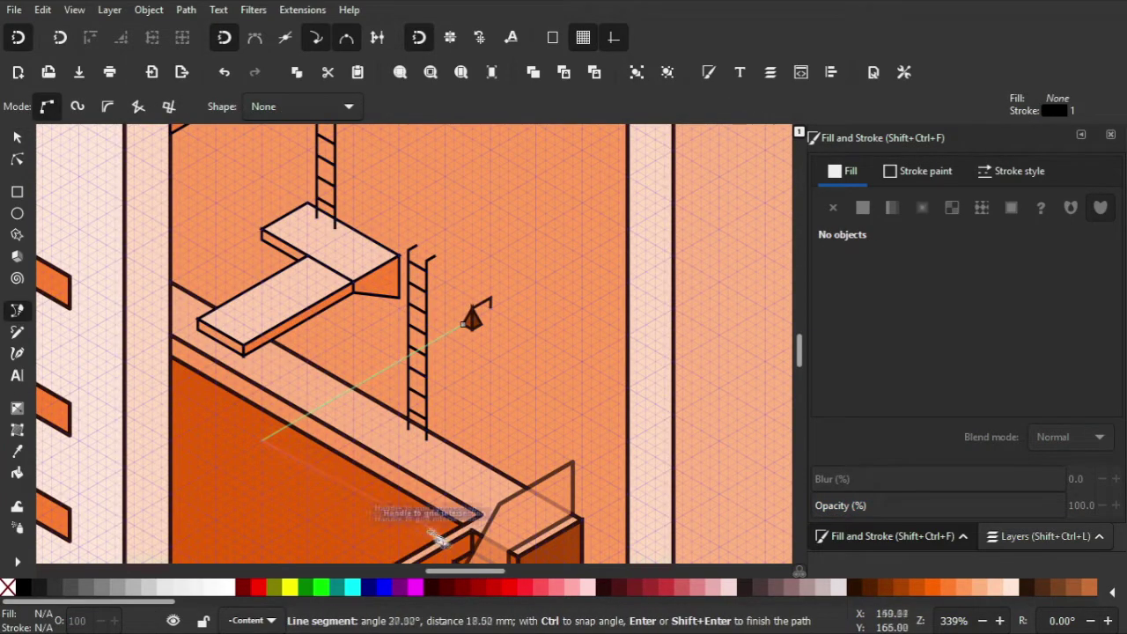
left_click(472, 564)
left_click(679, 443)
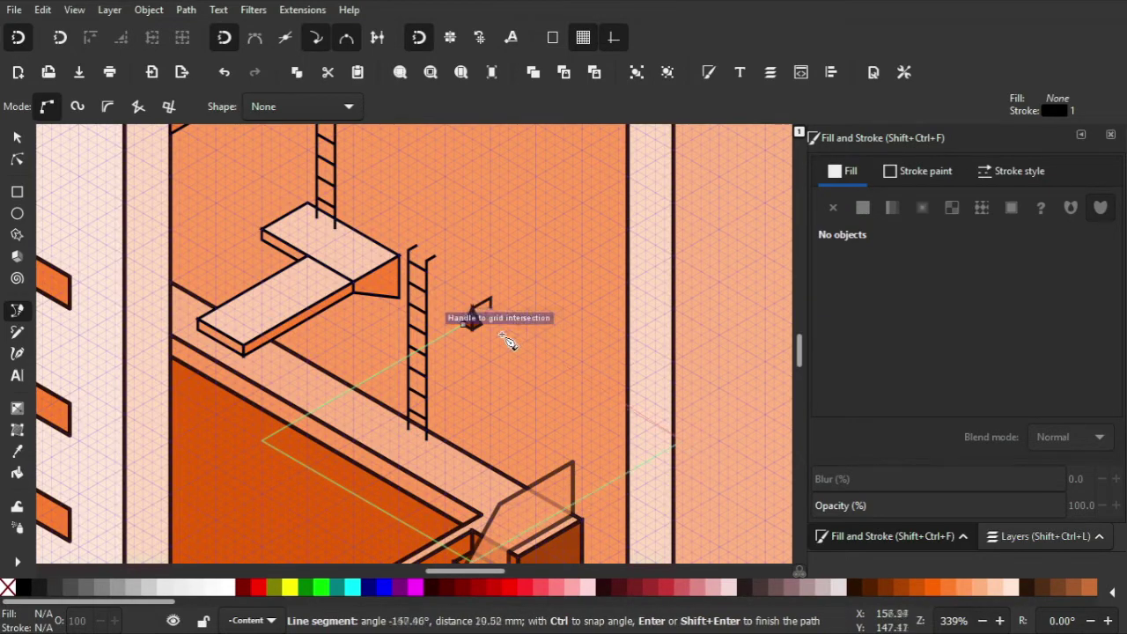
left_click(464, 324)
key("n")
left_click_drag(682, 440, 648, 460)
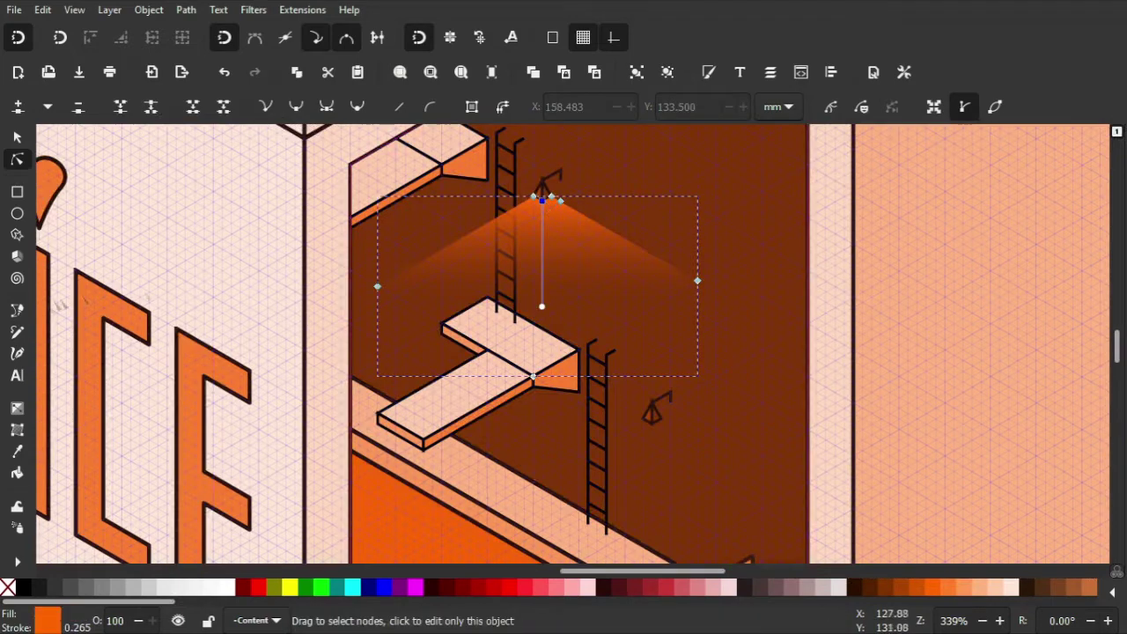
Step: Give the glow a radial gradient centred at the lamp and stretched down the wall
key("g")
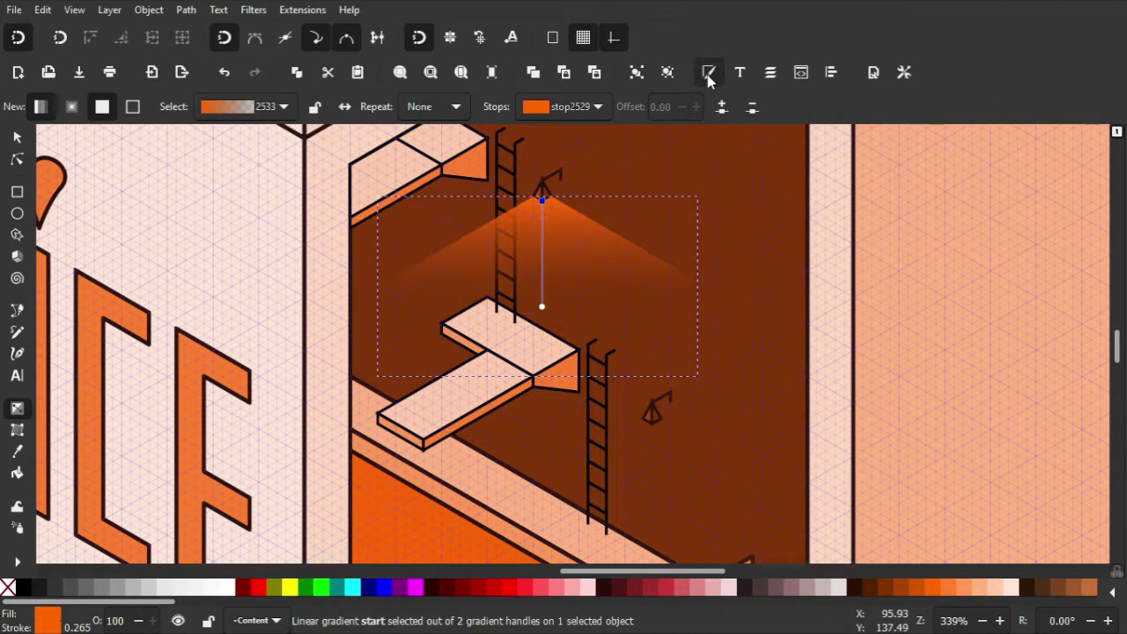
left_click(709, 72)
left_click(921, 207)
left_click_drag(546, 280, 541, 212)
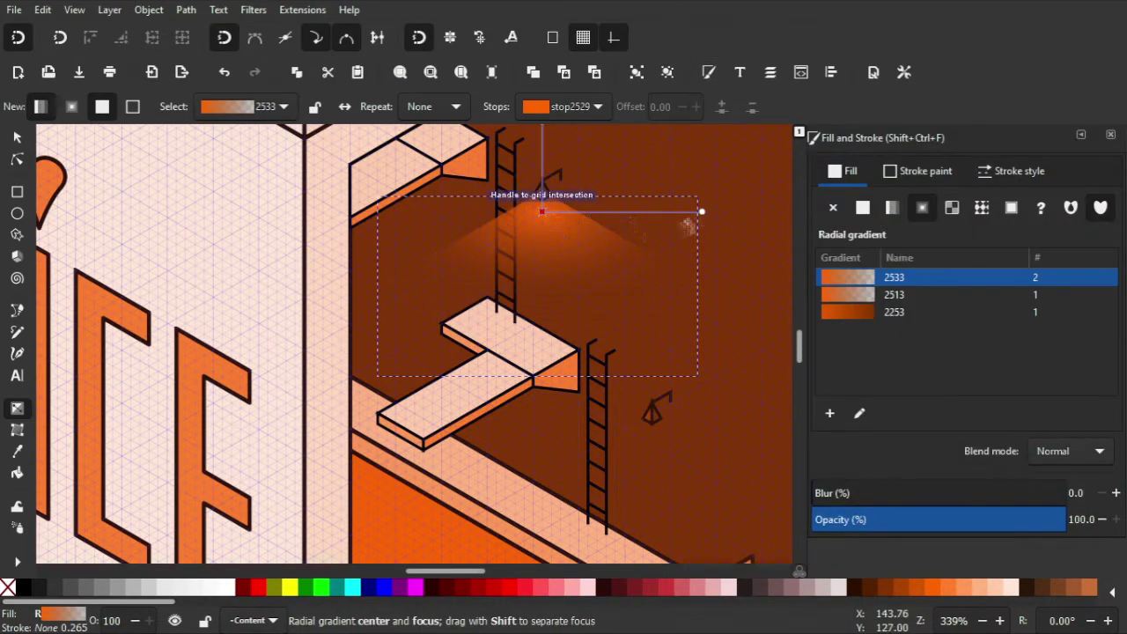
left_click_drag(541, 124, 537, 438)
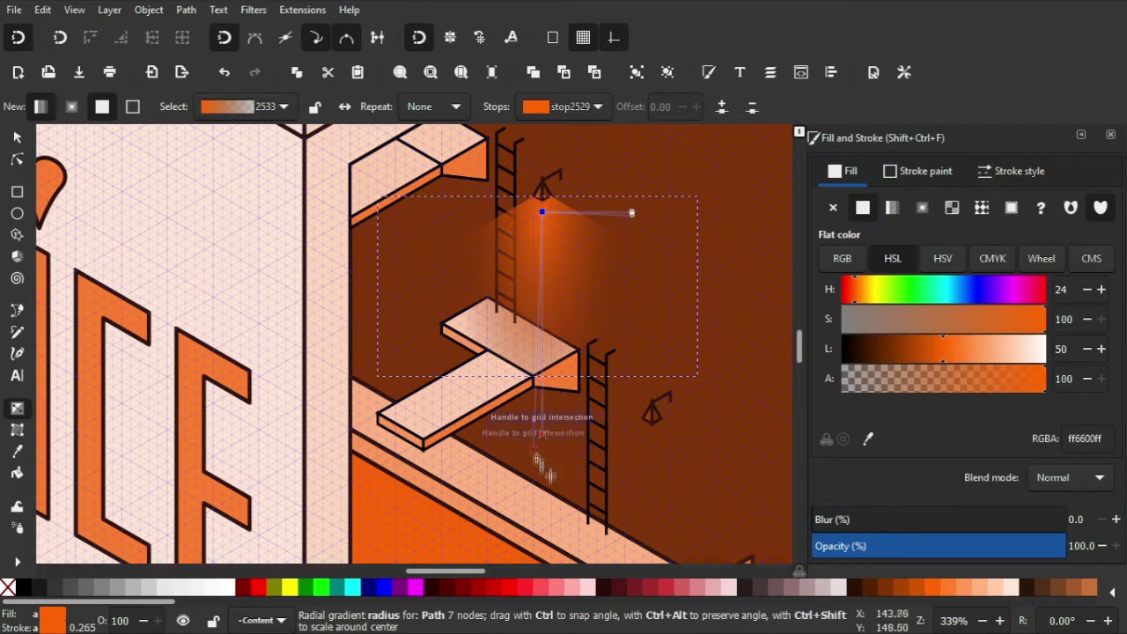
Step: Duplicate the lamp with its glow and place the copy lower right on the wall
key("s")
scroll(711, 276, "right", 3)
key("ctrl+d")
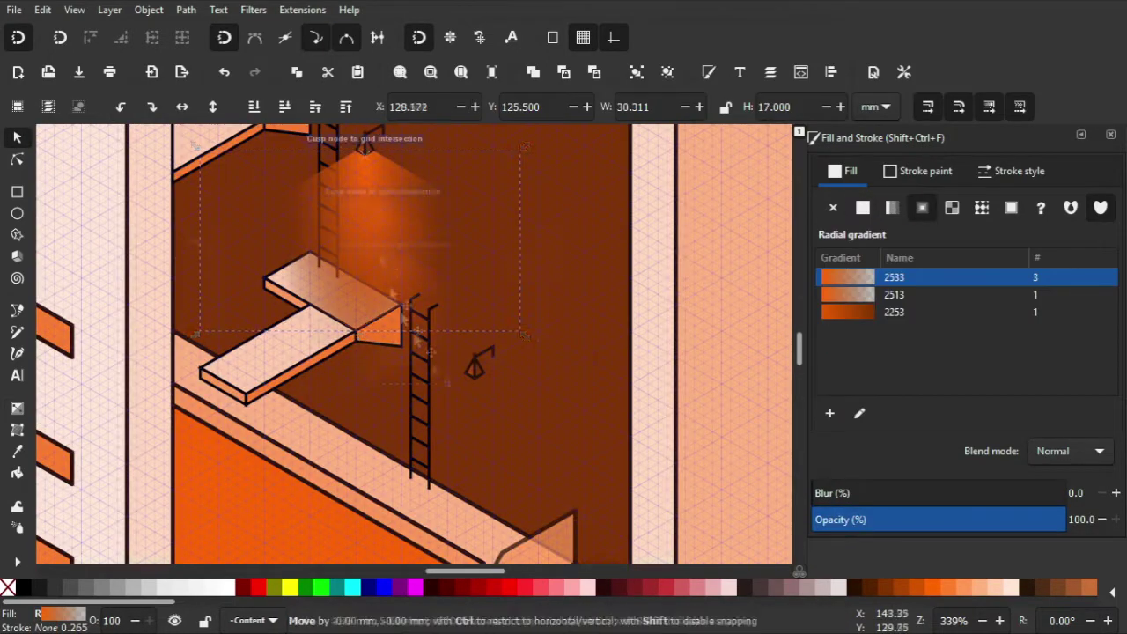
left_click_drag(370, 229, 480, 447)
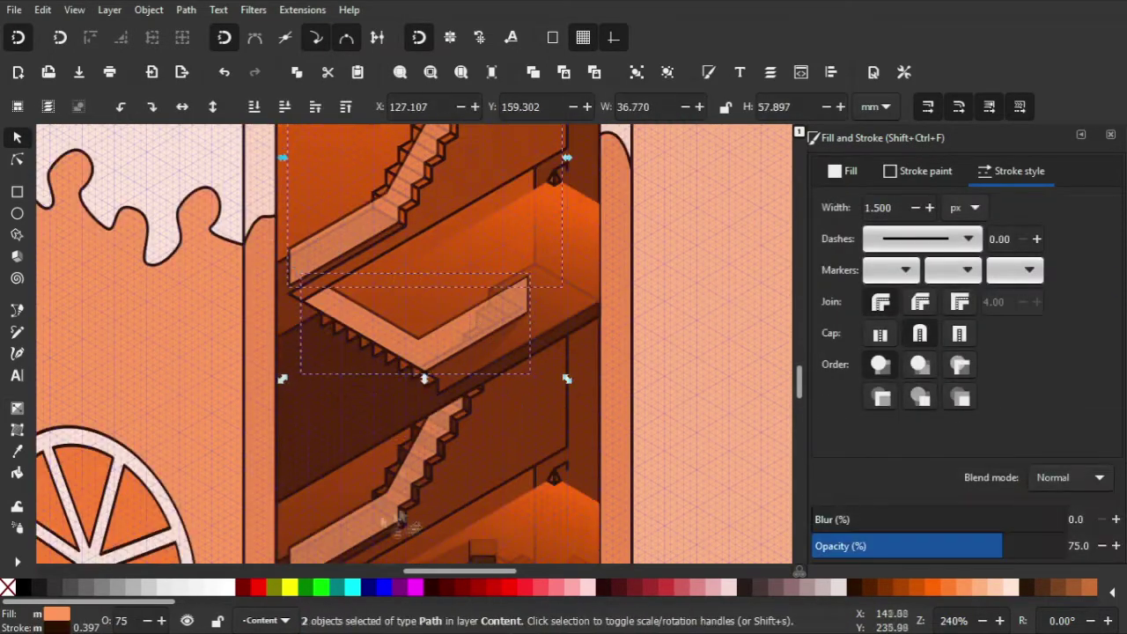
Step: Recolour the selected stair paths darker orange #D45500 and reshape the shelf's corner node
left_click(843, 171)
left_click(917, 586)
scroll(680, 409, "up", 3)
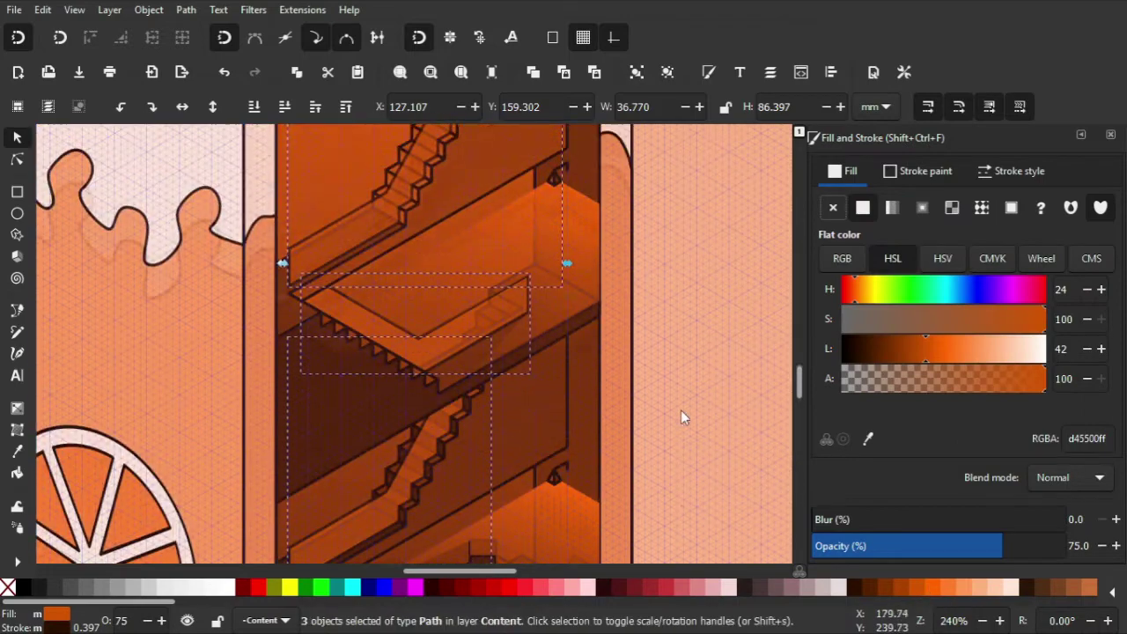
scroll(681, 409, "up", 3)
left_click(928, 586)
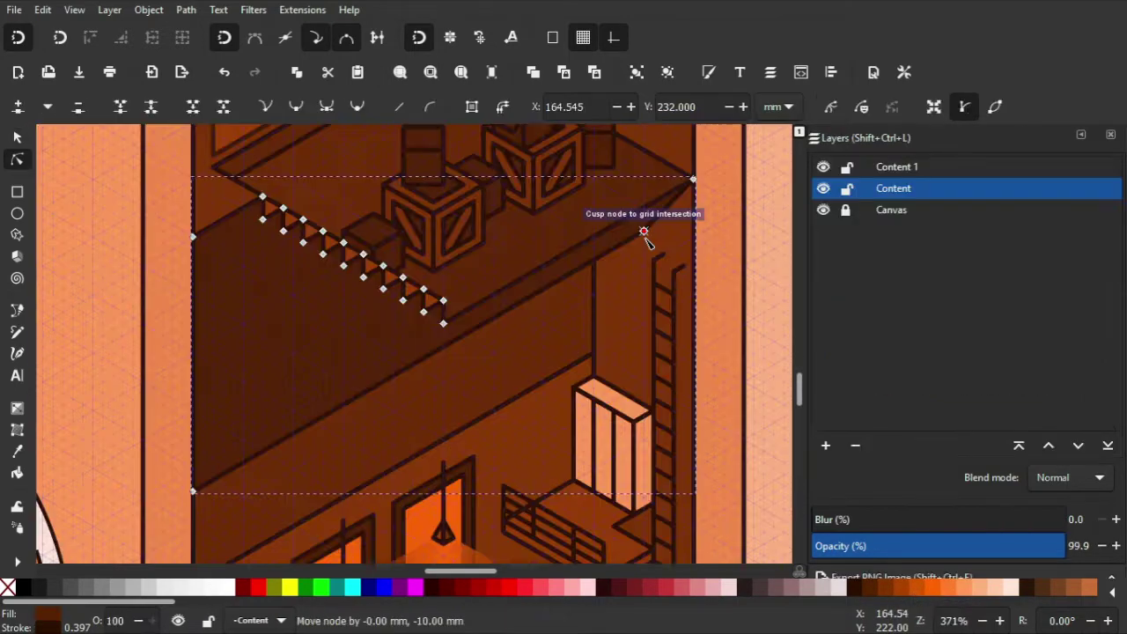
mouse_move(693, 178)
left_mouse_down()
mouse_move(669, 168)
mouse_move(644, 208)
left_mouse_up()
Step: Lengthen the ladder rails upward and move the rungs higher to match
scroll(696, 236, "up", 5)
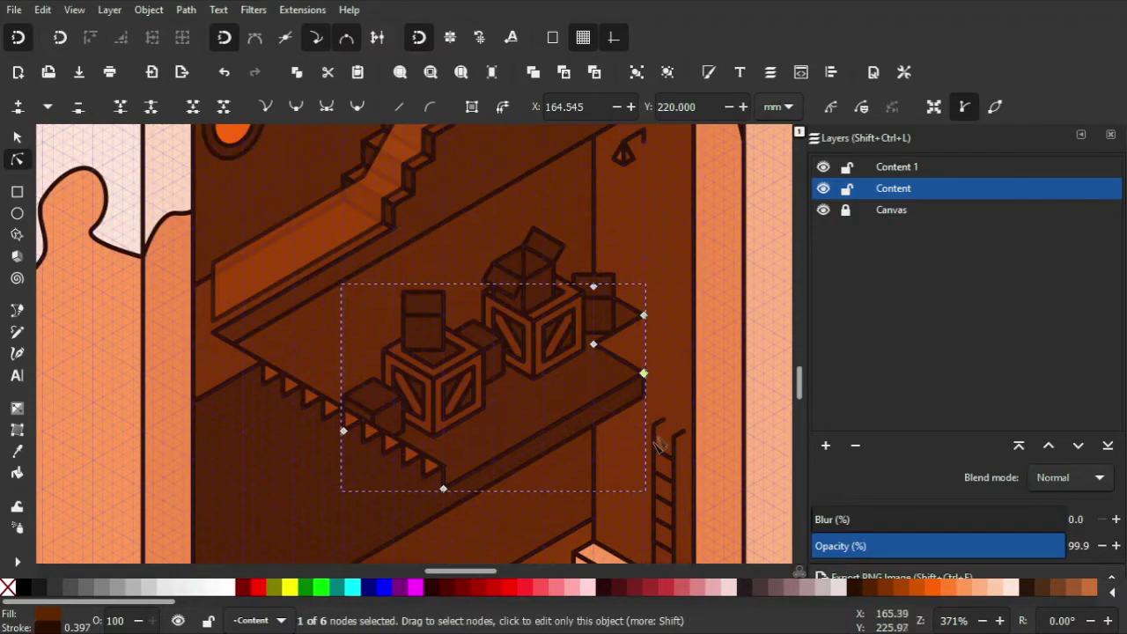
left_click_drag(673, 433, 674, 312)
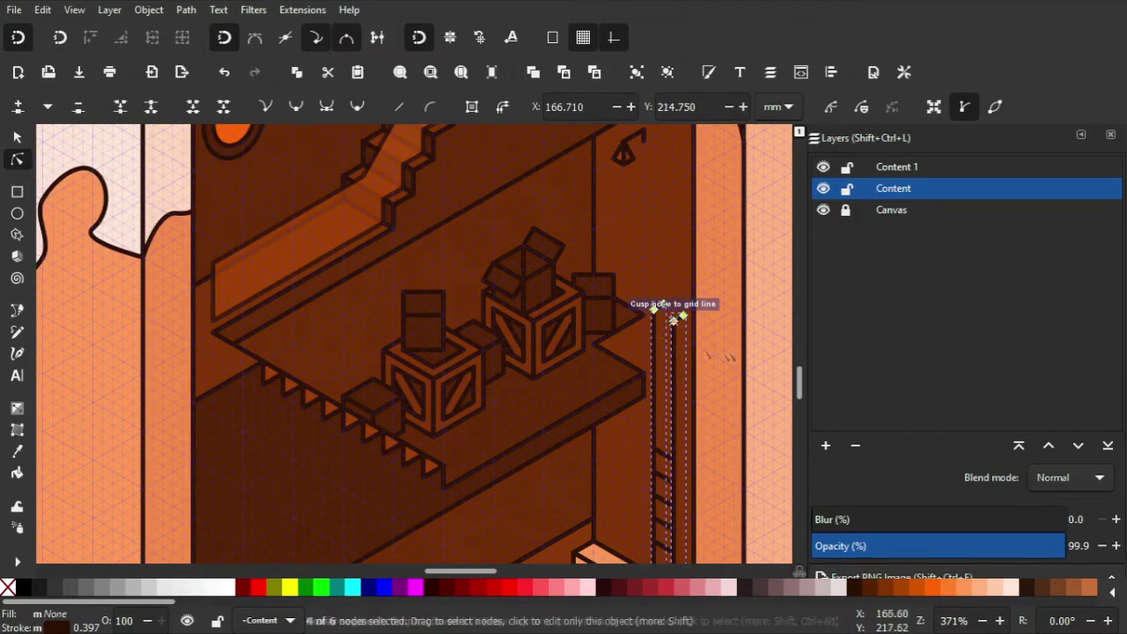
key("s")
left_click_drag(671, 508, 667, 317)
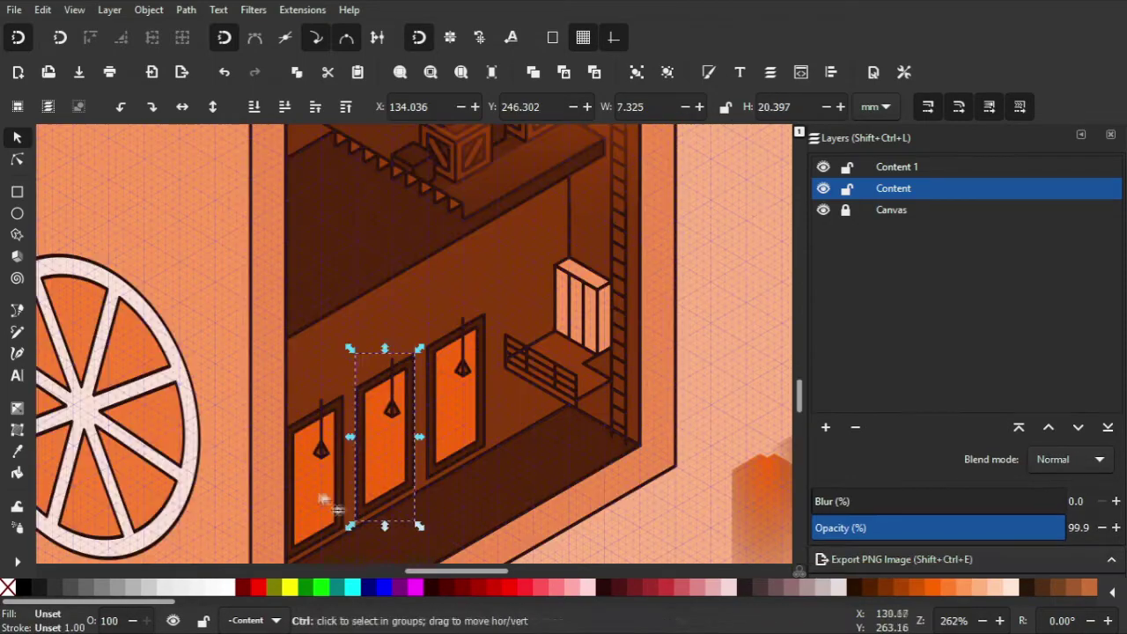
Step: Raise the left window and its lamps, and set the railing on the balcony's left edge
mouse_move(403, 484)
left_mouse_down()
mouse_move(402, 414)
mouse_move(347, 312)
mouse_move(466, 367)
left_mouse_up()
left_click_drag(327, 511, 319, 360)
left_click_drag(392, 412, 394, 368)
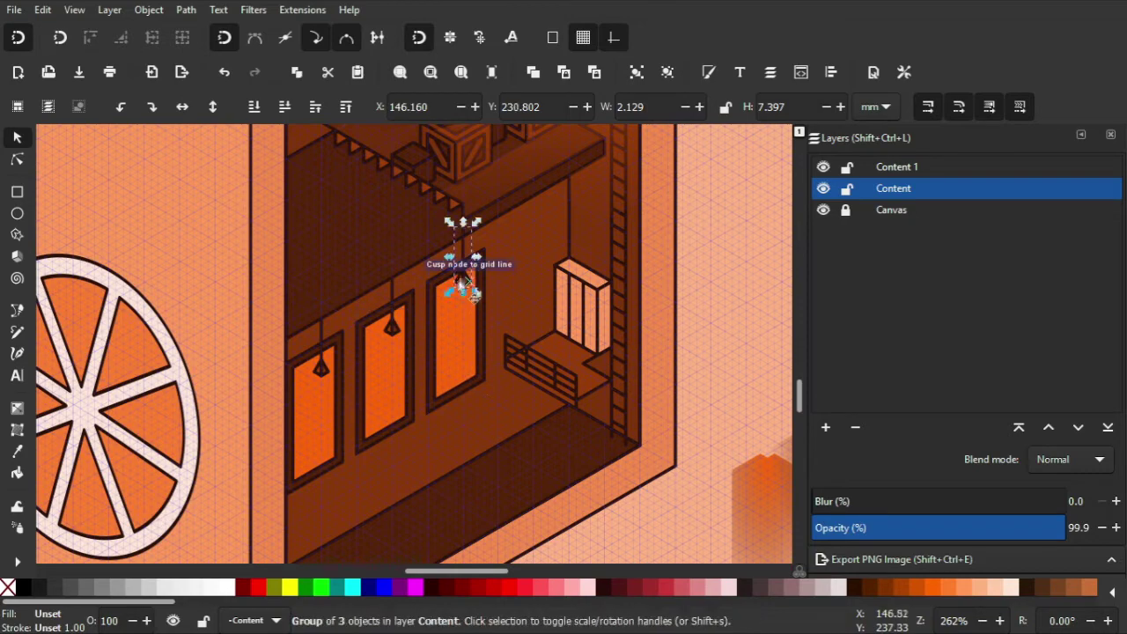
left_click_drag(471, 304, 471, 304)
scroll(580, 357, "up", 2)
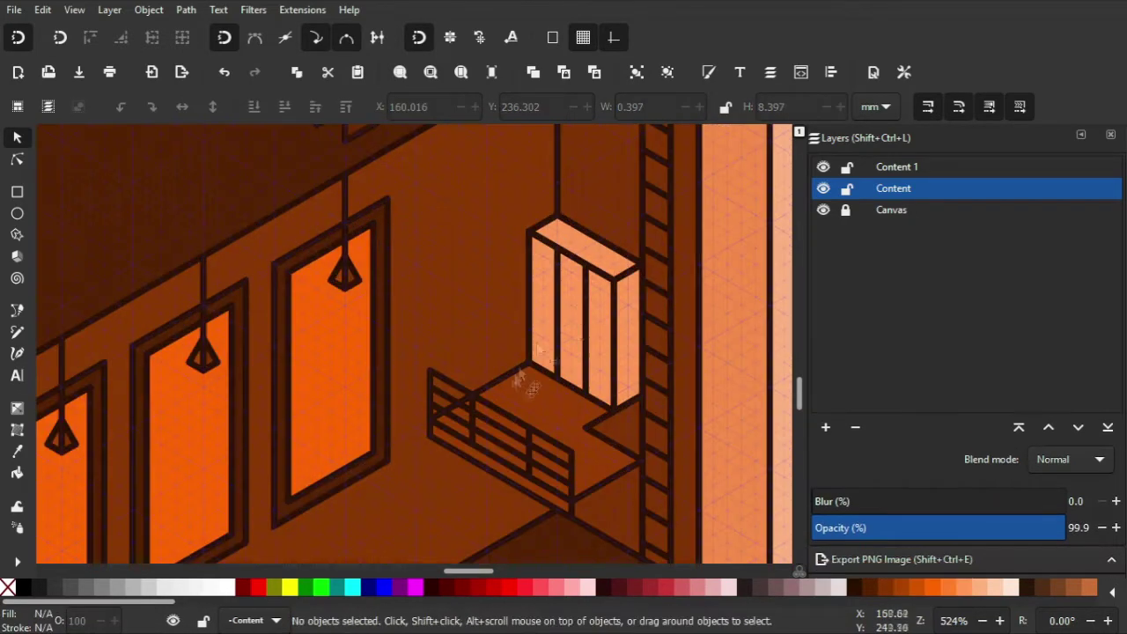
left_click(510, 376)
left_click_drag(510, 379, 420, 447)
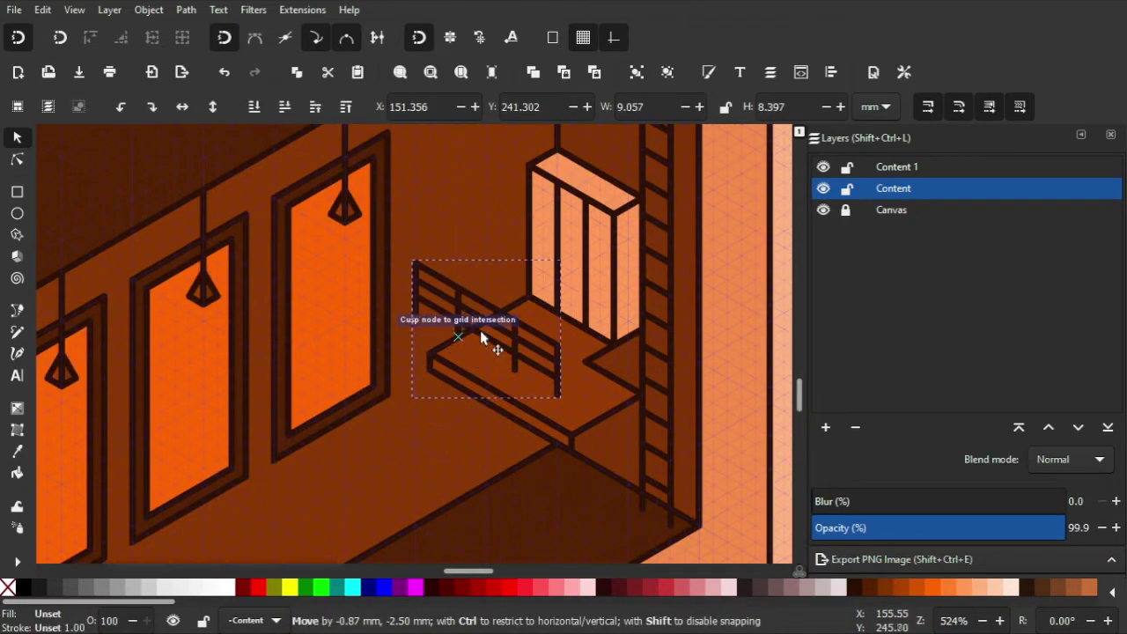
Step: Reshape the cabinet panels, folding the front face into a thin open door
scroll(595, 266, "up", 3)
scroll(595, 266, "right", 5)
left_click_drag(679, 201, 339, 466)
key("Escape")
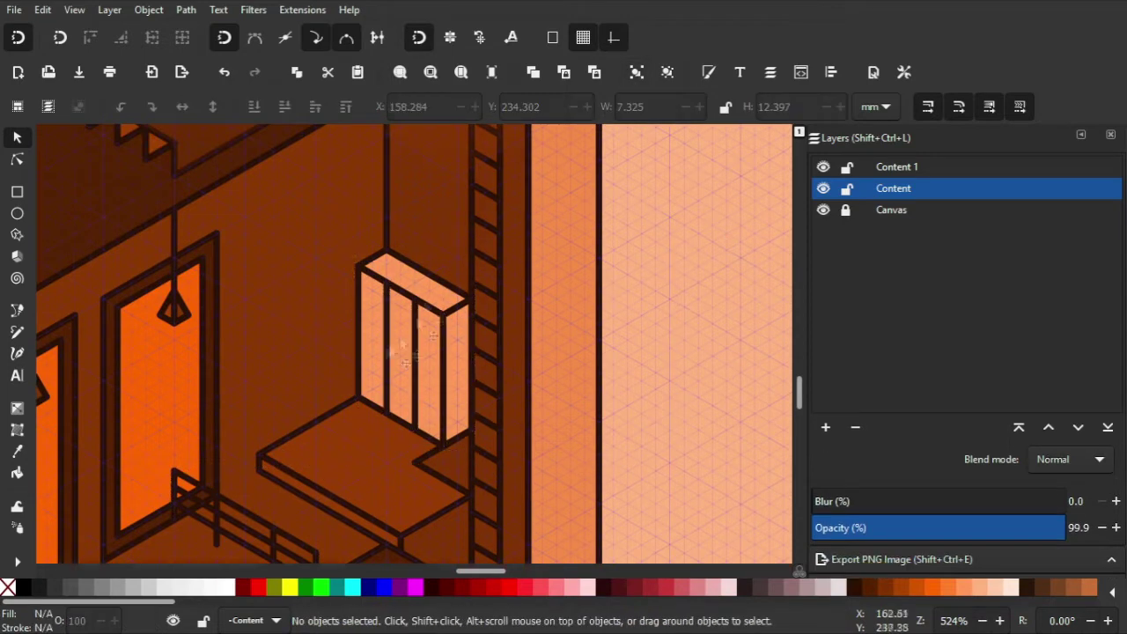
left_click(356, 406, "ctrl")
left_click_drag(356, 410, 359, 420)
key("n")
left_click_drag(453, 365, 433, 452)
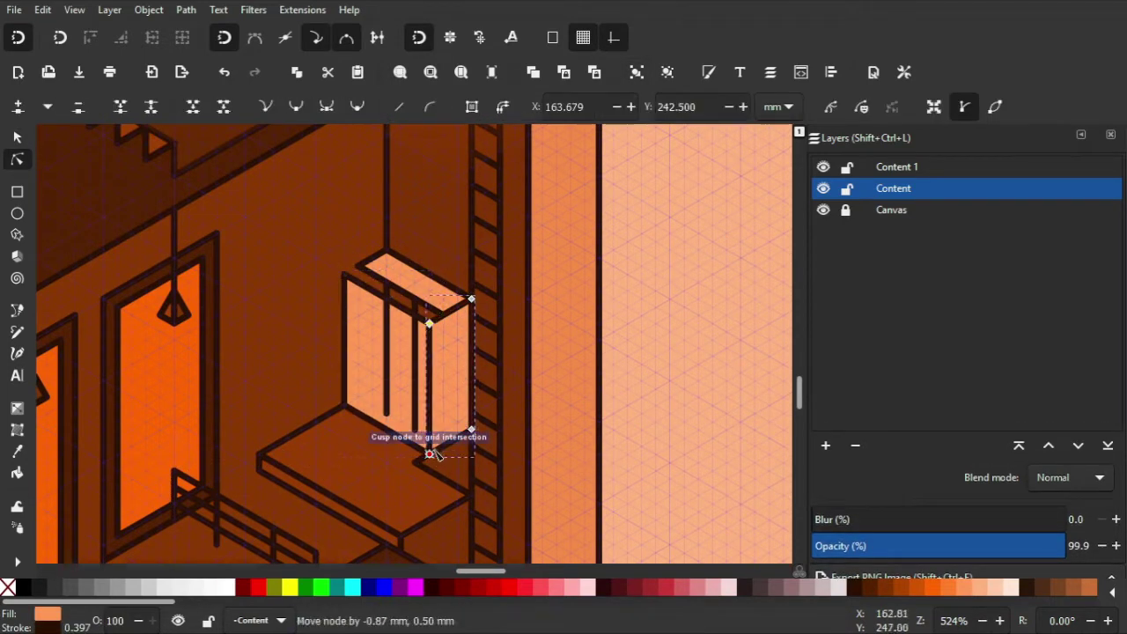
left_click(396, 299)
key("Escape")
left_click(390, 359)
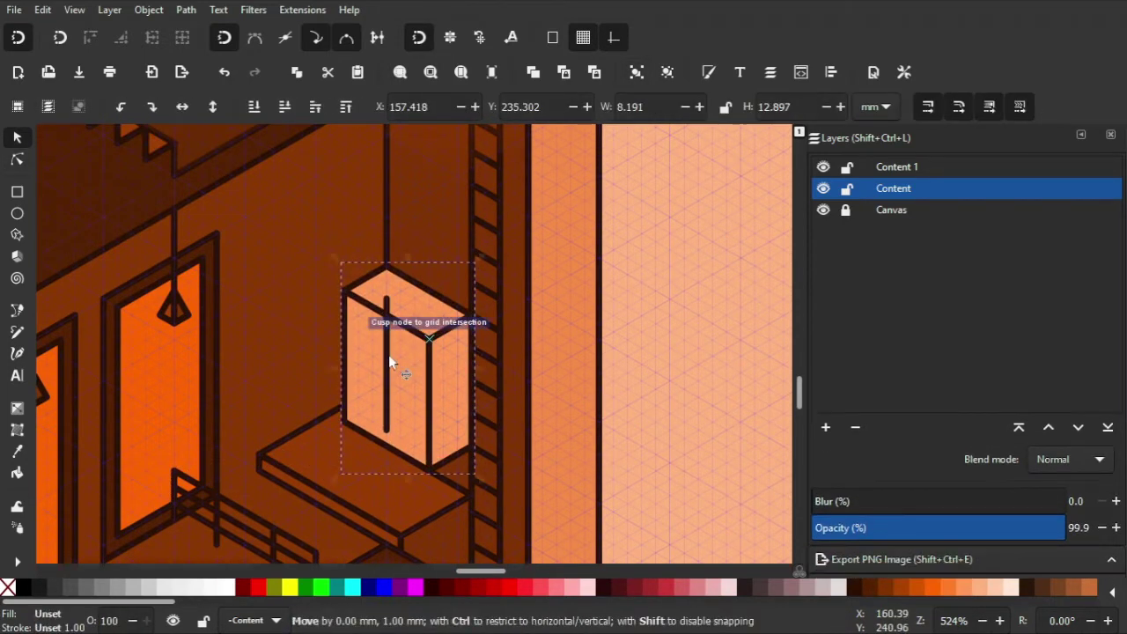
left_click_drag(421, 403, 315, 447)
Step: Move the lower shelf bar into place and set the railing up-right onto the balcony edge
key("s")
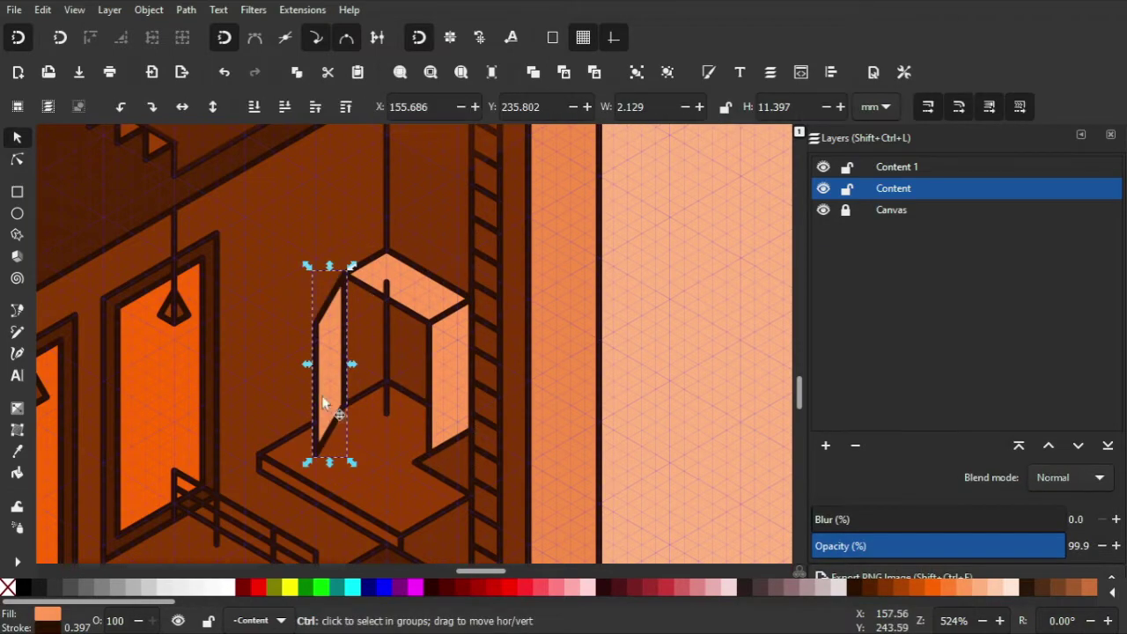
mouse_move(360, 388)
left_mouse_down()
mouse_move(334, 366)
mouse_move(491, 445)
left_mouse_up()
key("n")
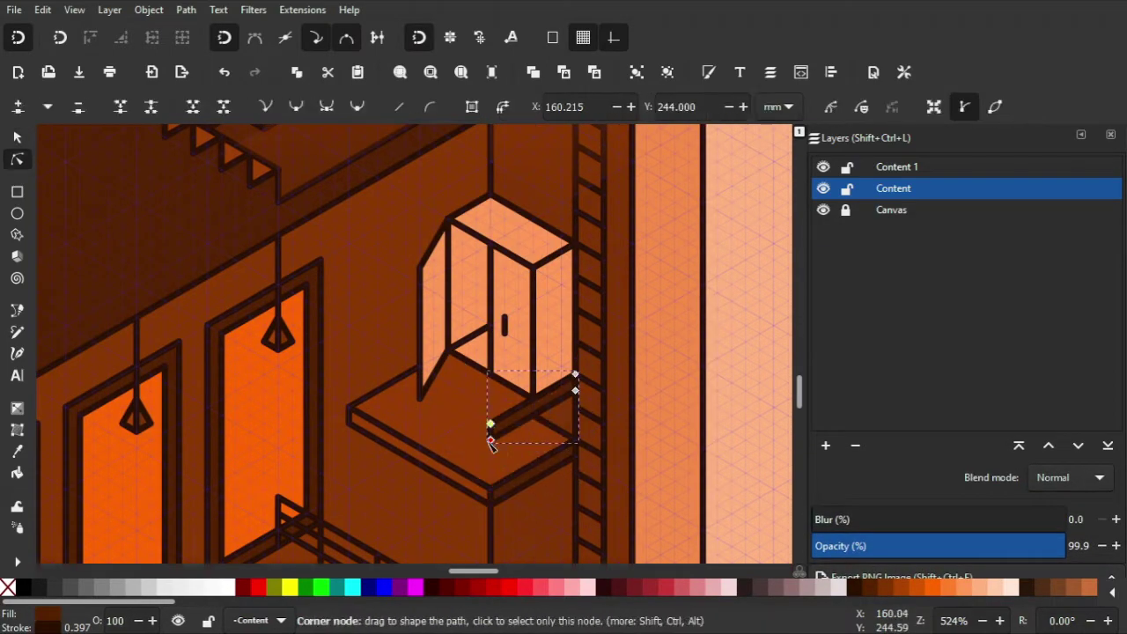
key("s")
key("Escape")
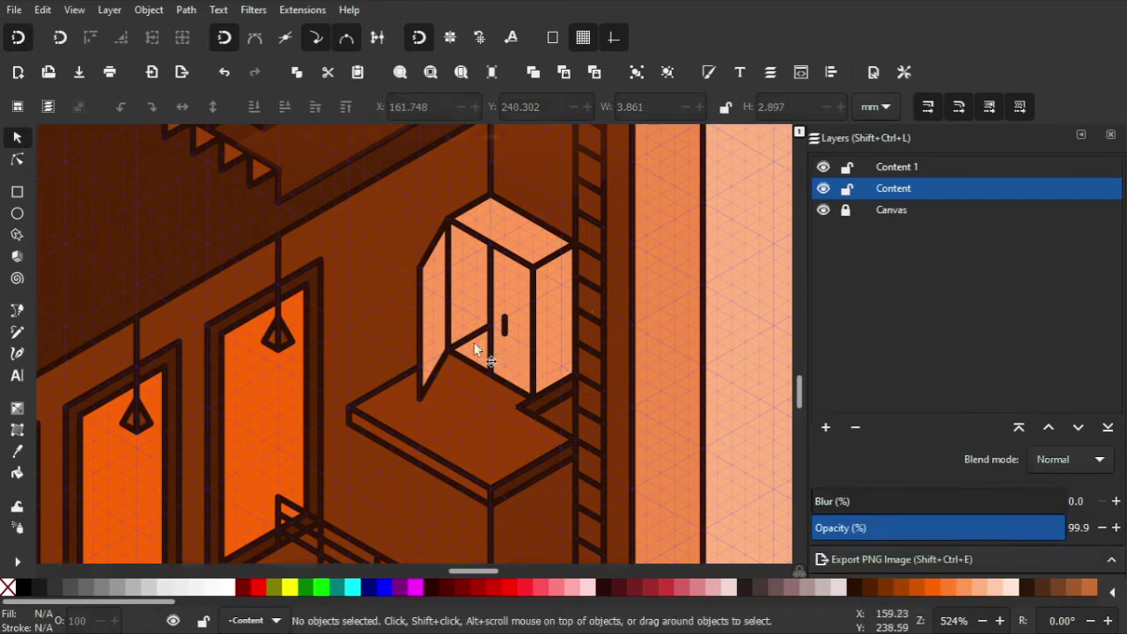
scroll(472, 342, "down", 2)
left_click(401, 544)
left_click_drag(400, 544, 476, 398)
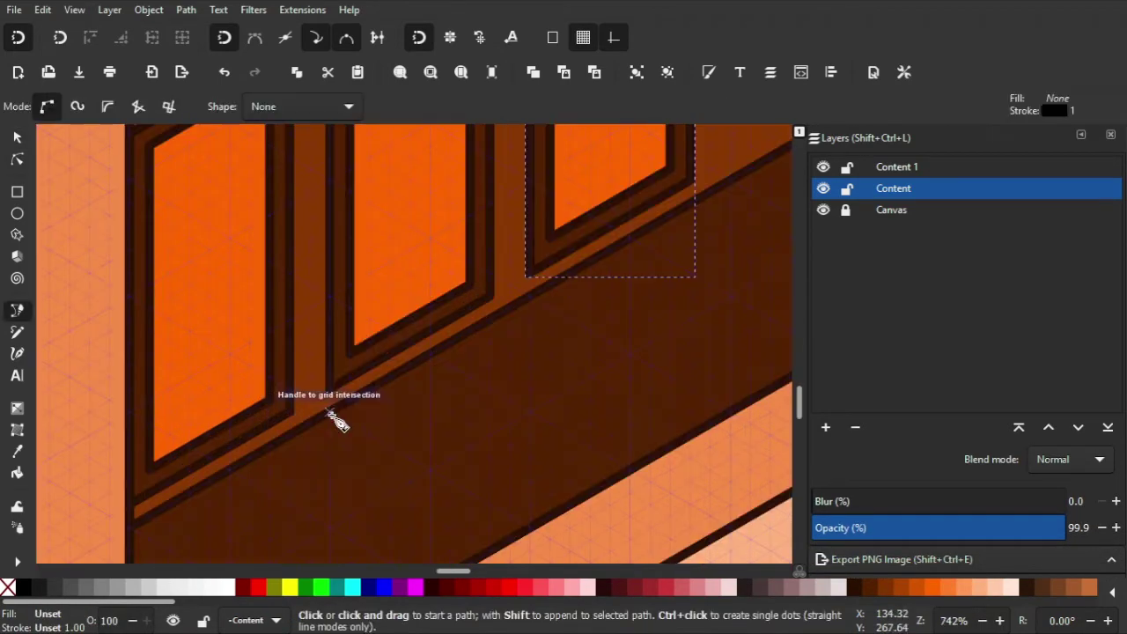
left_click(334, 420)
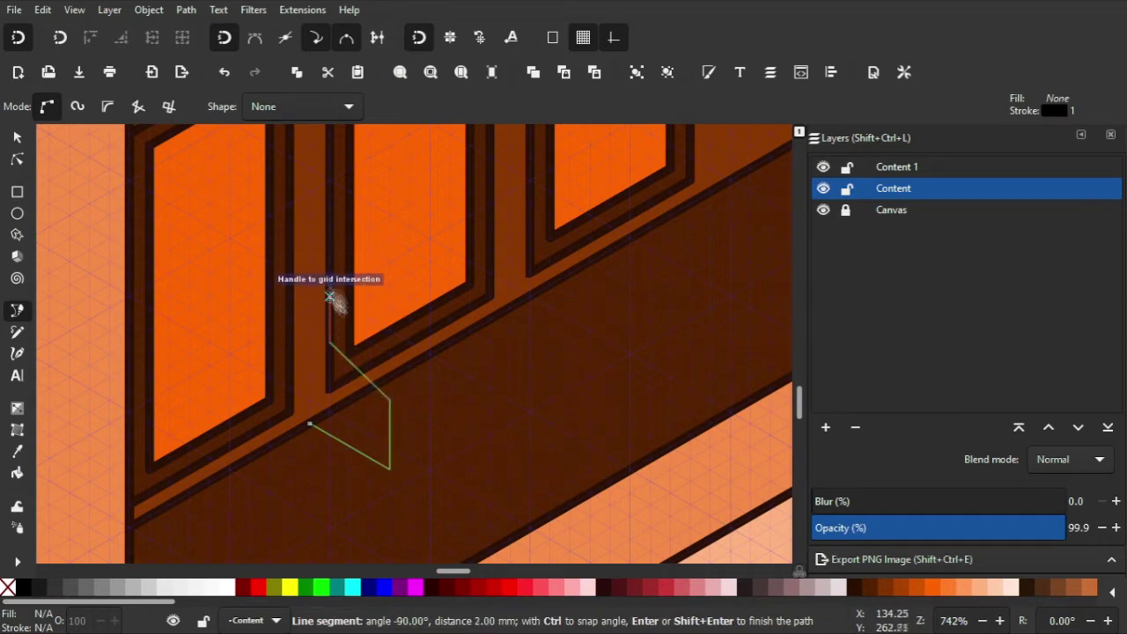
Step: Close the bench backrest outline and add a thin parallelogram along the backrest
left_click(308, 245)
scroll(396, 352, "up", 4)
scroll(397, 352, "right", 4)
left_click(201, 480)
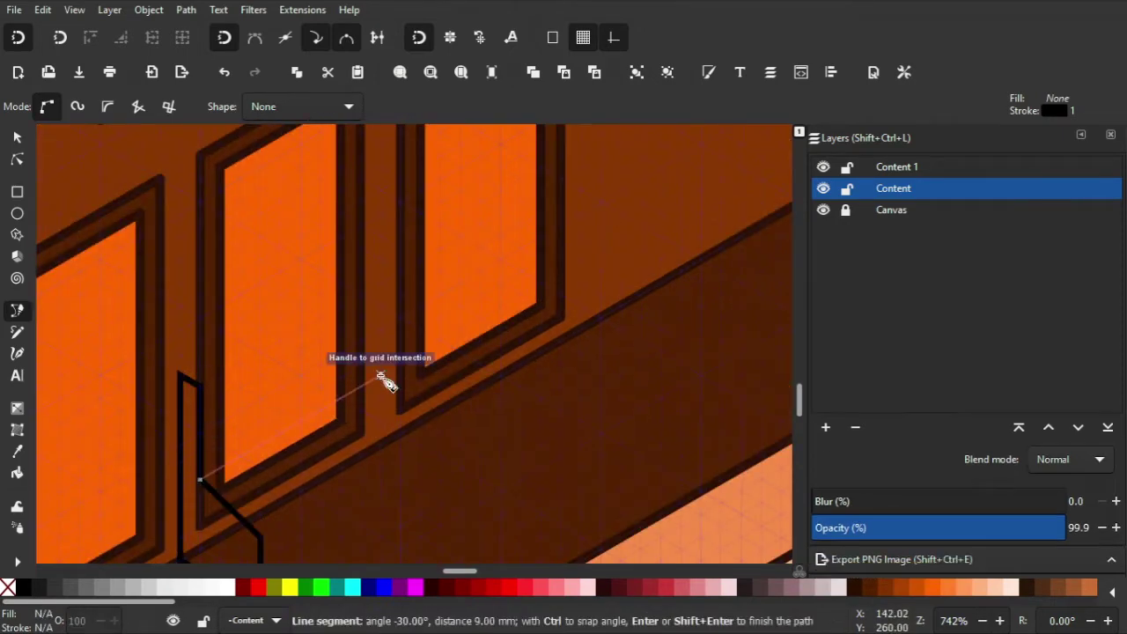
key("Escape")
left_click(178, 376)
left_click(381, 259)
left_click(201, 388)
left_click(178, 377)
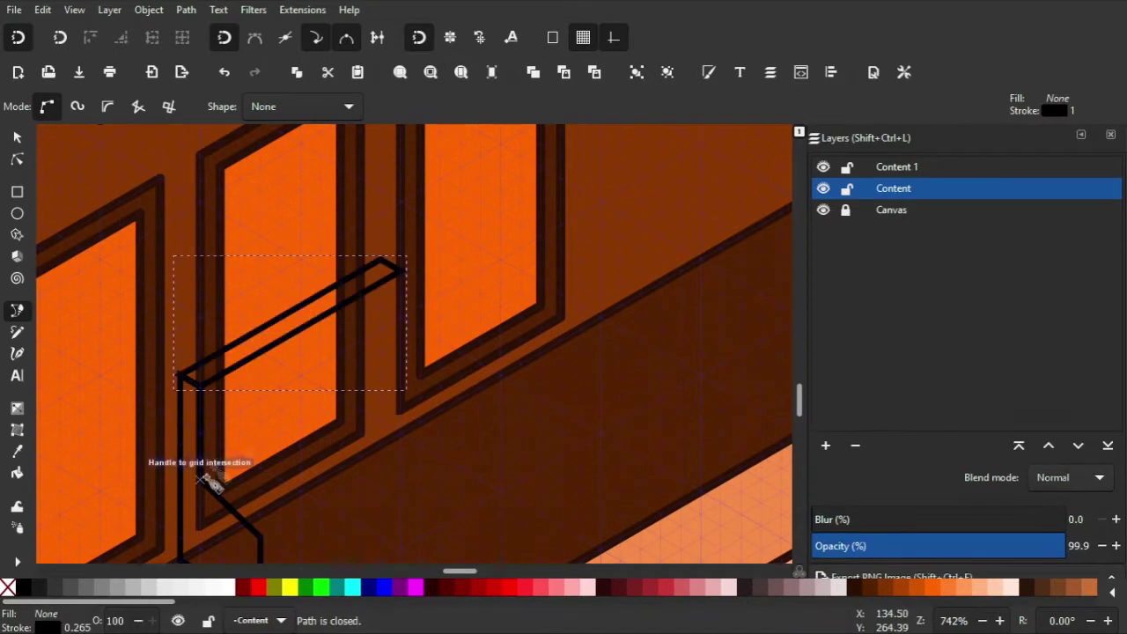
Step: Draw and close the bench's side outline above the box corner
left_click(259, 517)
scroll(259, 516, "down", 5)
scroll(259, 517, "left", 5)
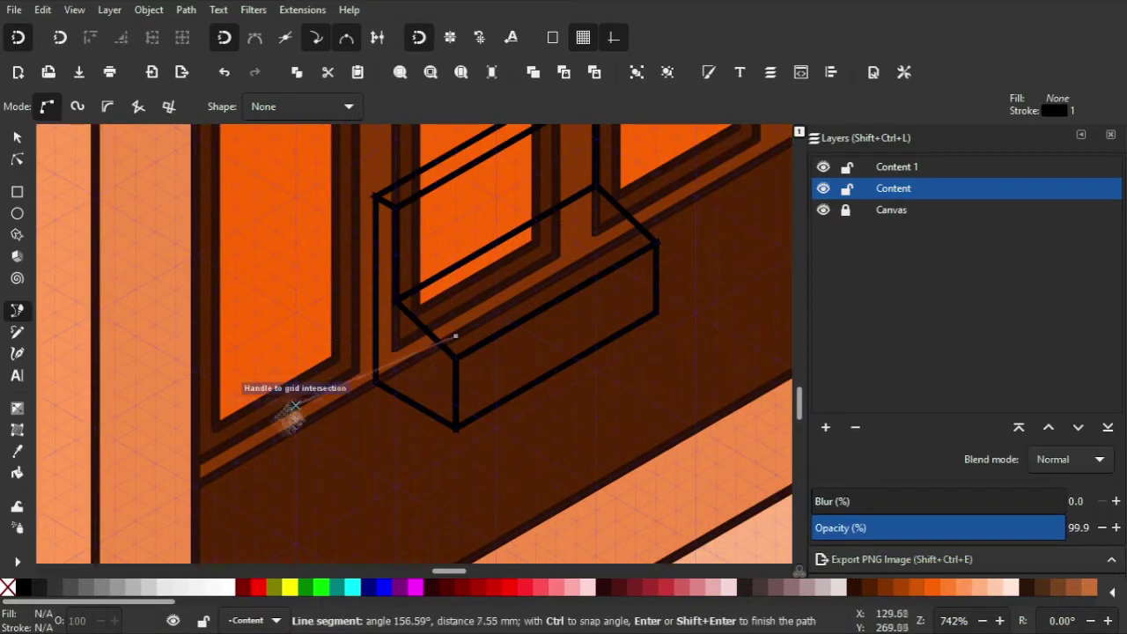
left_click(201, 471)
left_click(200, 370)
left_click(355, 276)
left_click(455, 335)
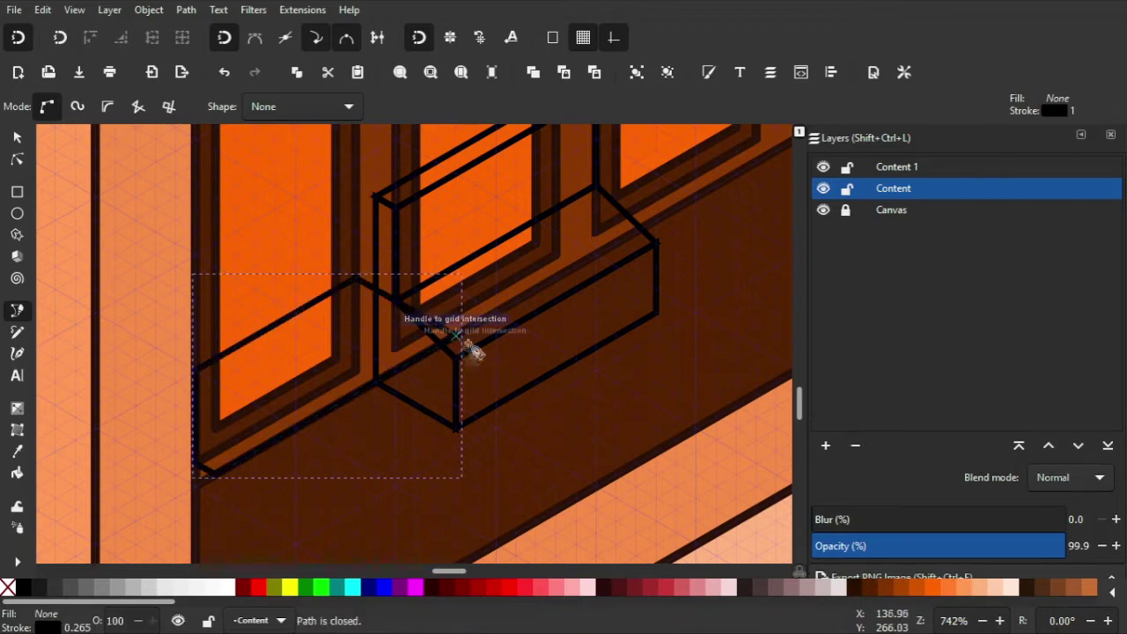
Step: Outline the seat front with its bottom edge and front leg, closed at the box corner
left_click(455, 335)
left_click(455, 430)
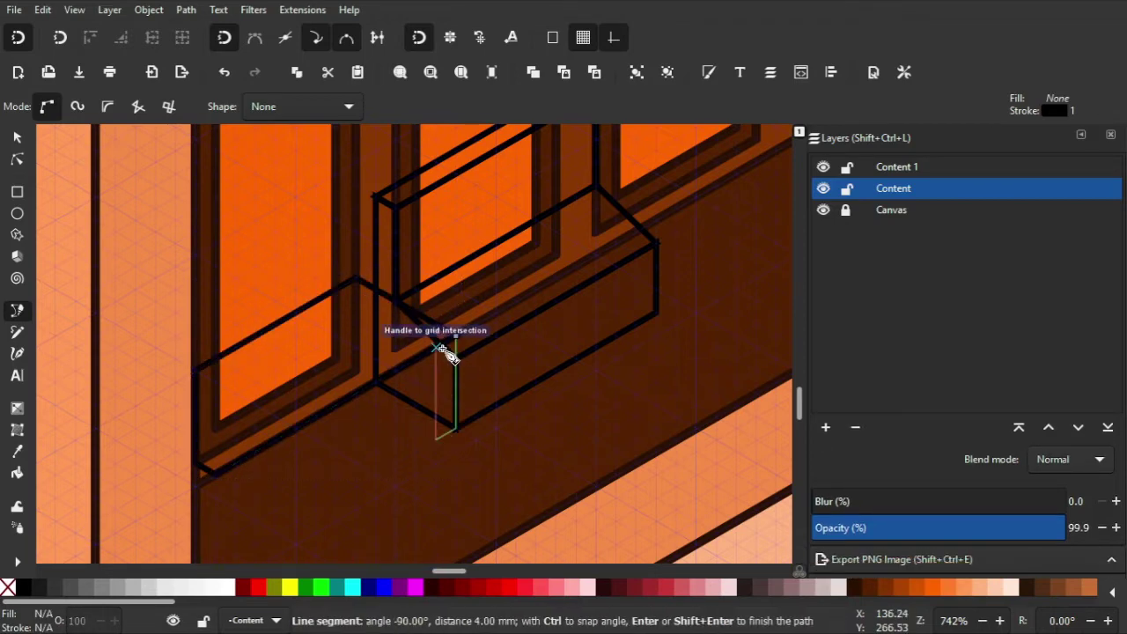
left_click(436, 349)
left_click(235, 462)
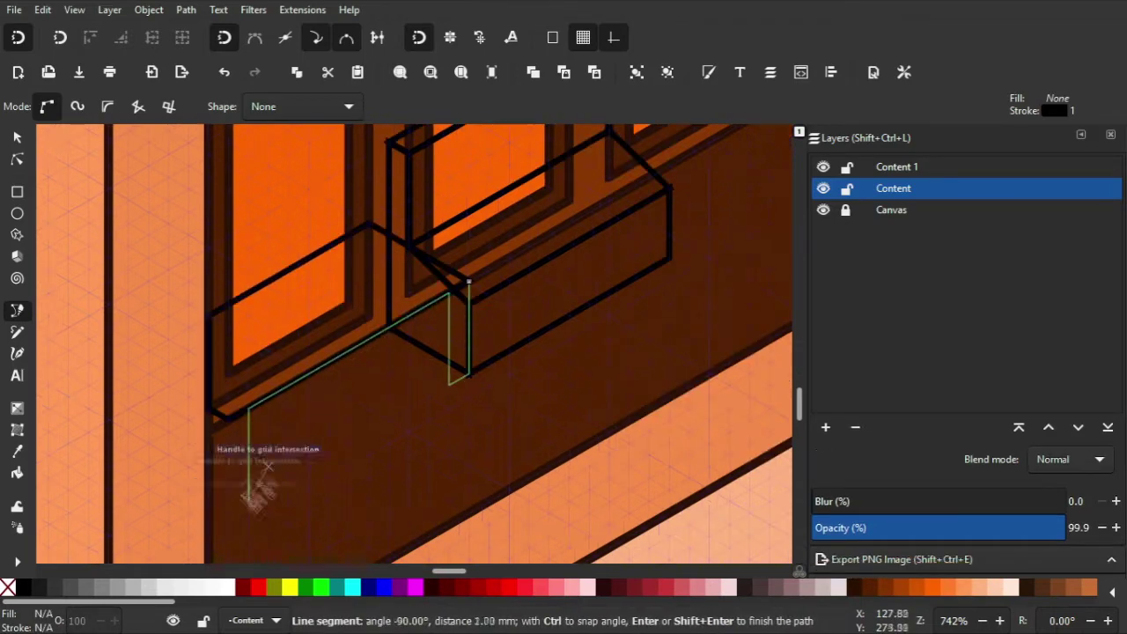
left_click(231, 514)
left_click(470, 280)
Step: Draw the small leg box shape and select it
left_click(448, 382)
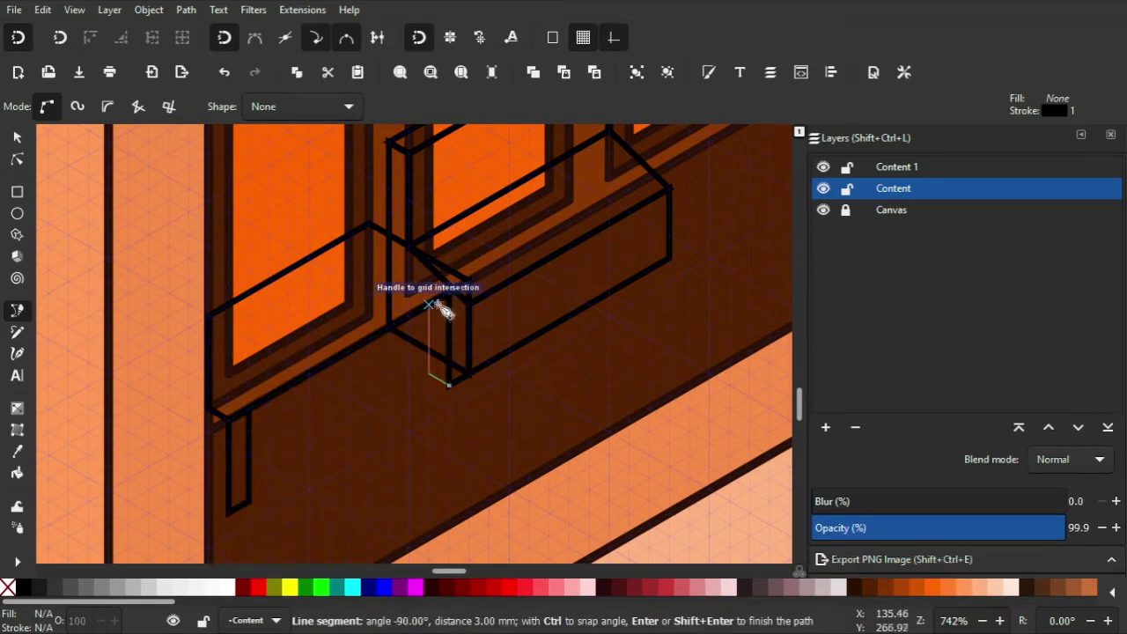
left_click(449, 385)
key("space")
key("Tab")
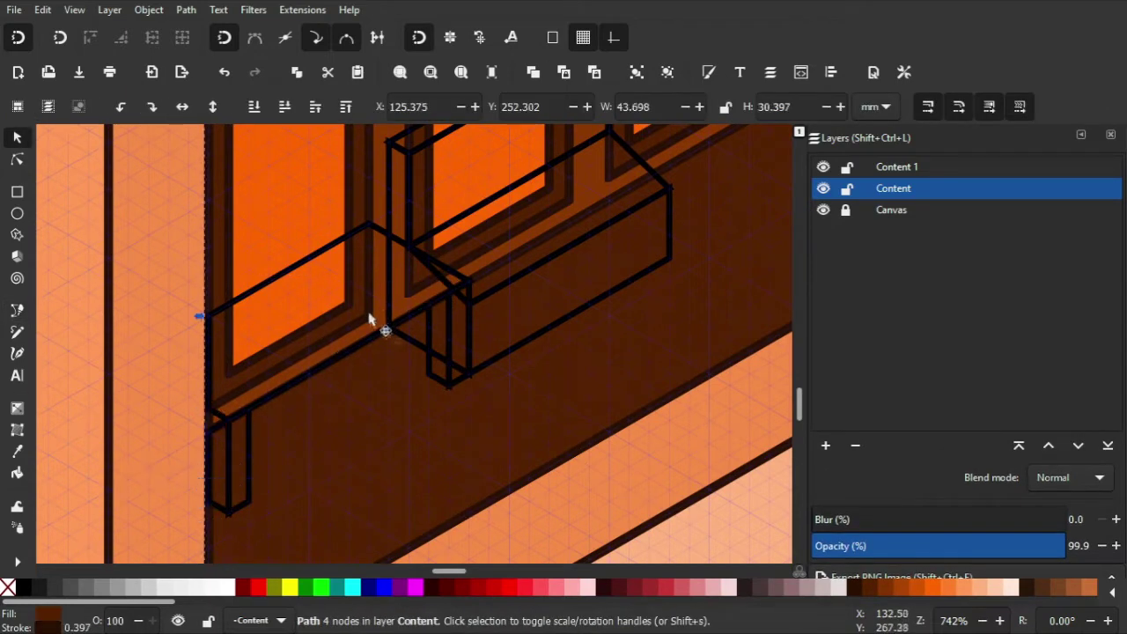
key("b")
scroll(369, 320, "up", 1)
Step: Draw the armrest parallelogram and a zigzag armrest edge path
left_click(411, 325)
left_click(272, 308)
left_click(411, 227)
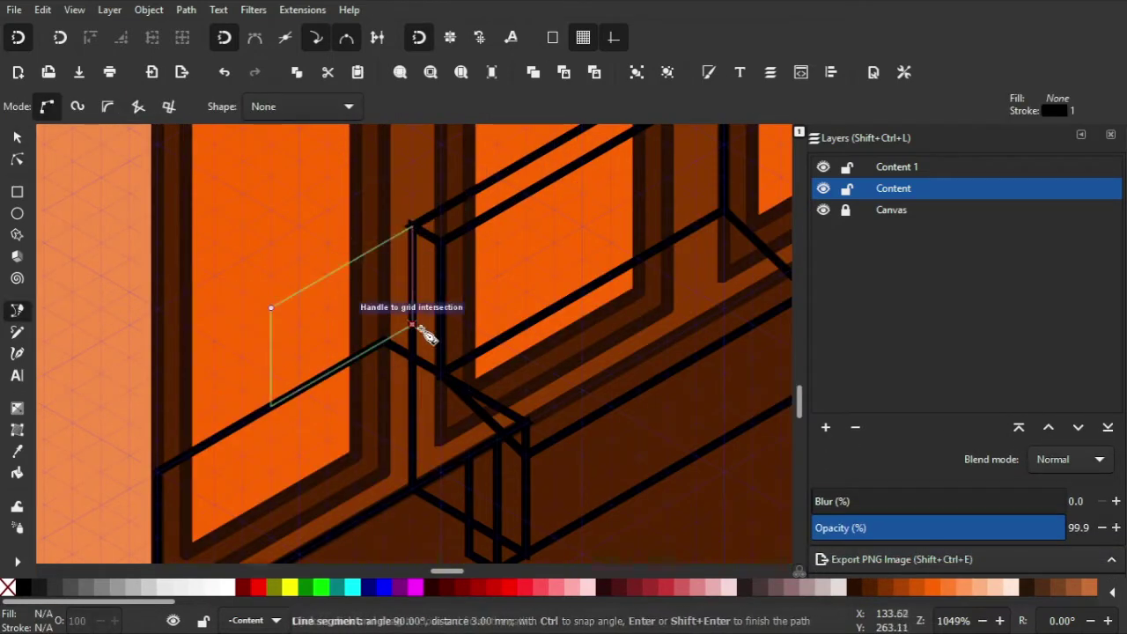
left_click(413, 326)
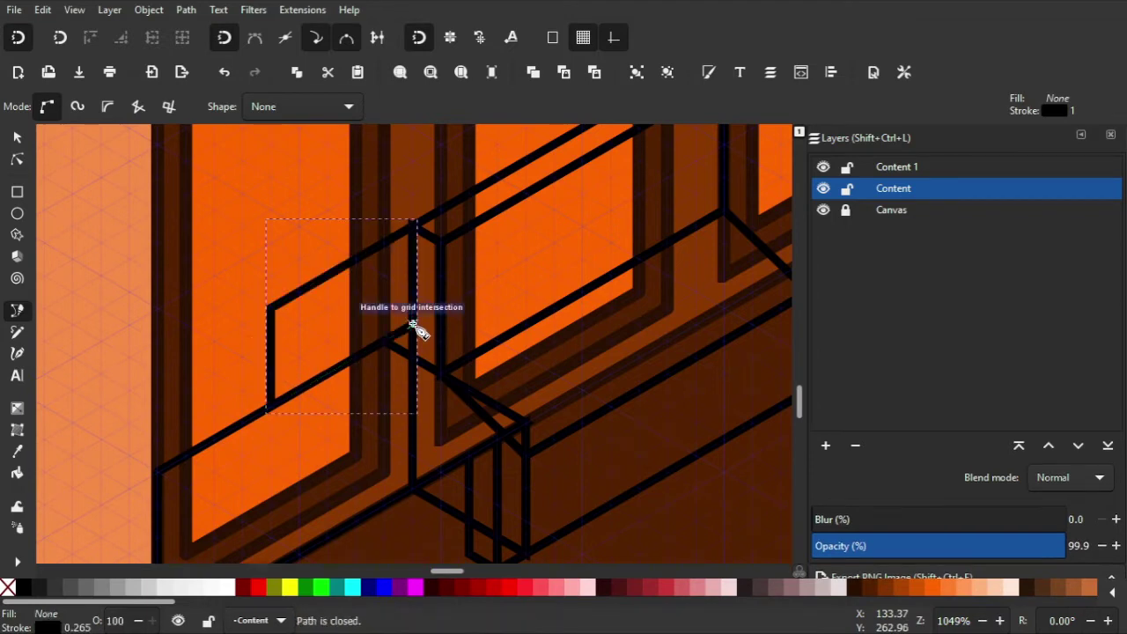
left_click(300, 419)
scroll(524, 345, "down", 2)
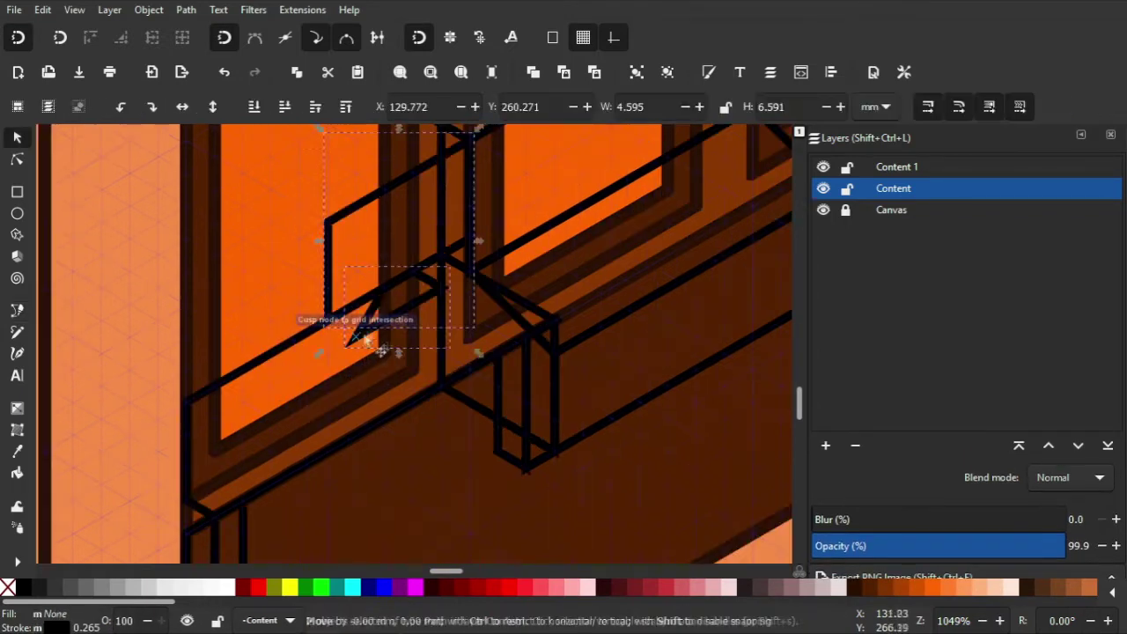
key("Return")
key("s")
left_click(374, 329)
scroll(431, 392, "right", 2)
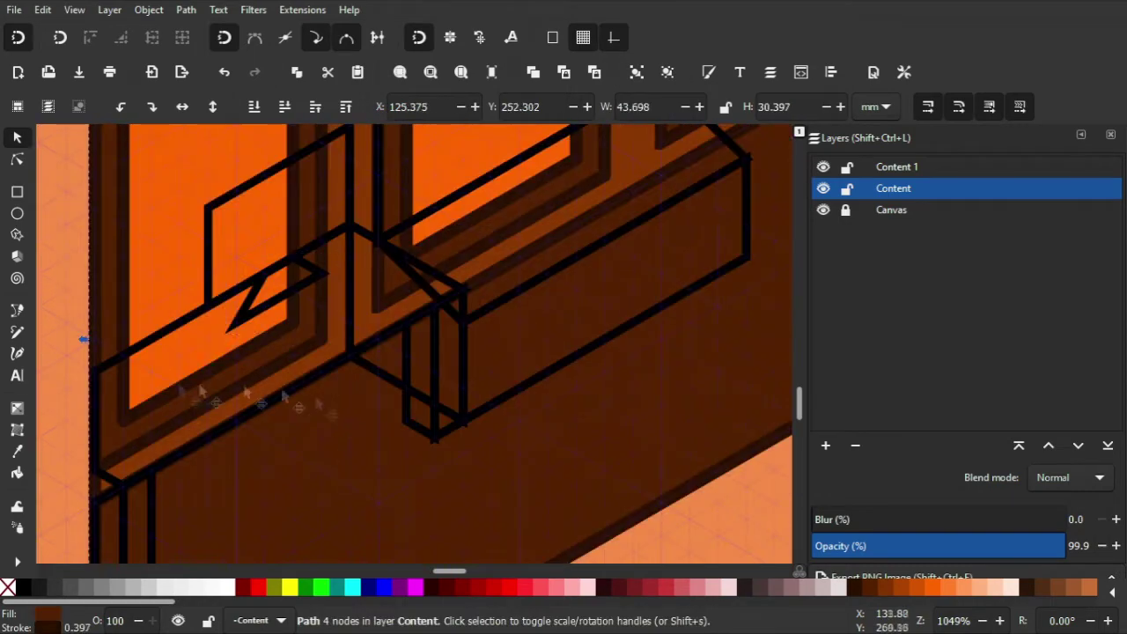
key("b")
Step: Draw a four-corner seat piece parallelogram
left_click(236, 354)
left_click(322, 286)
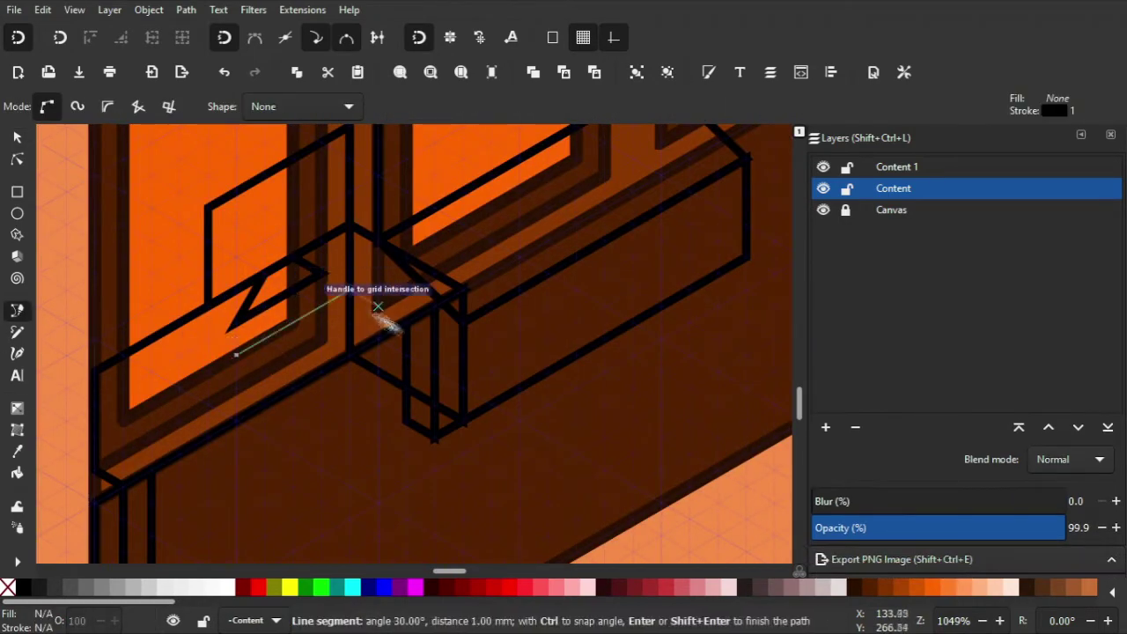
left_click(414, 339)
left_click(322, 391)
left_click(236, 352)
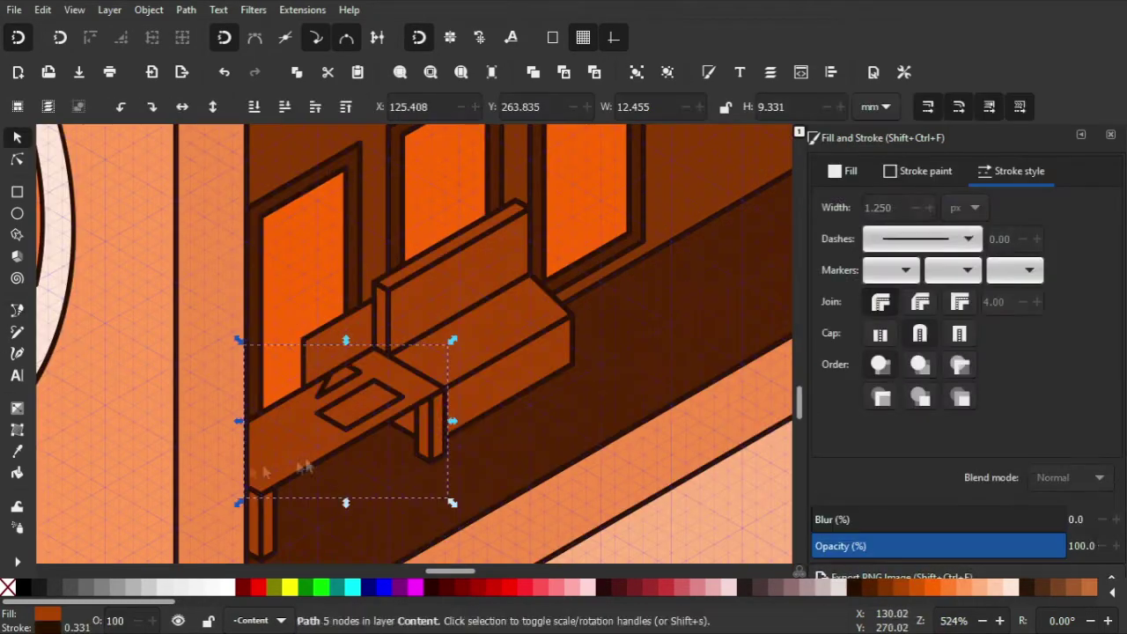
Step: Move the seat piece up and right, then pull its top corner left
left_click_drag(260, 485, 572, 299)
scroll(402, 414, "up", 2)
key("n")
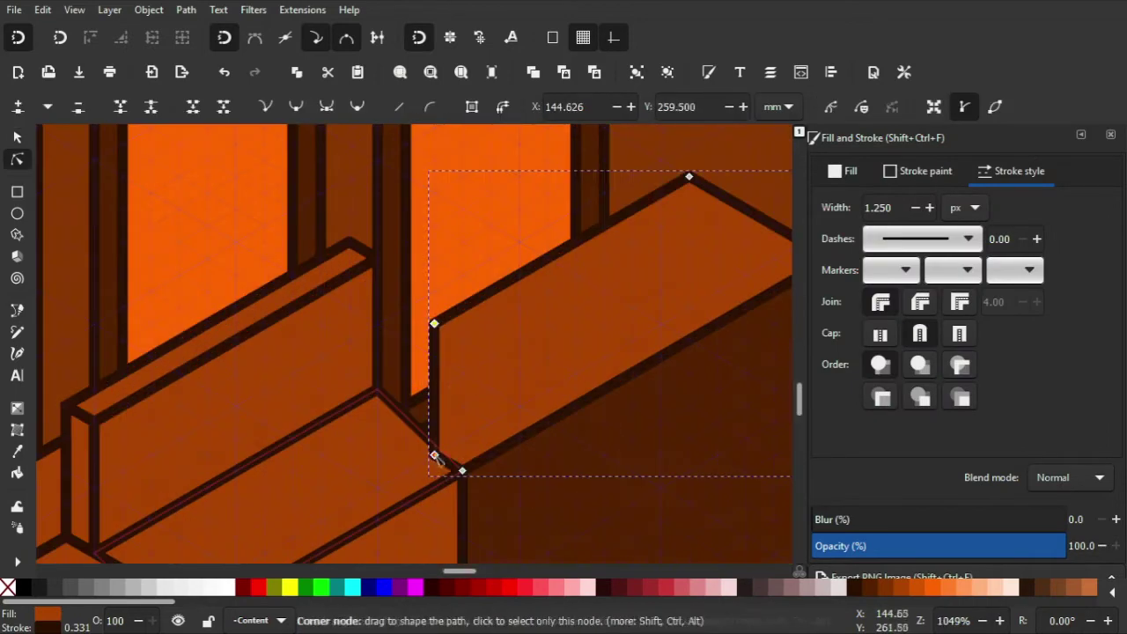
left_click_drag(433, 324, 319, 387)
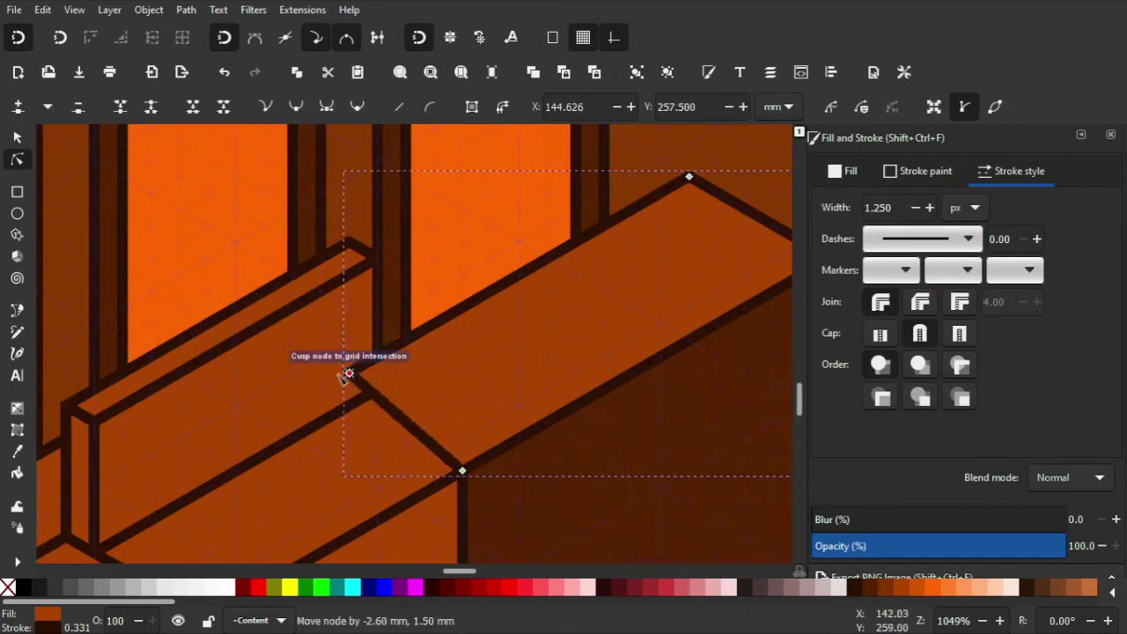
key("s")
Step: Raise the counter shape's corner nodes slightly
scroll(435, 344, "down", 2)
scroll(435, 343, "right", 6)
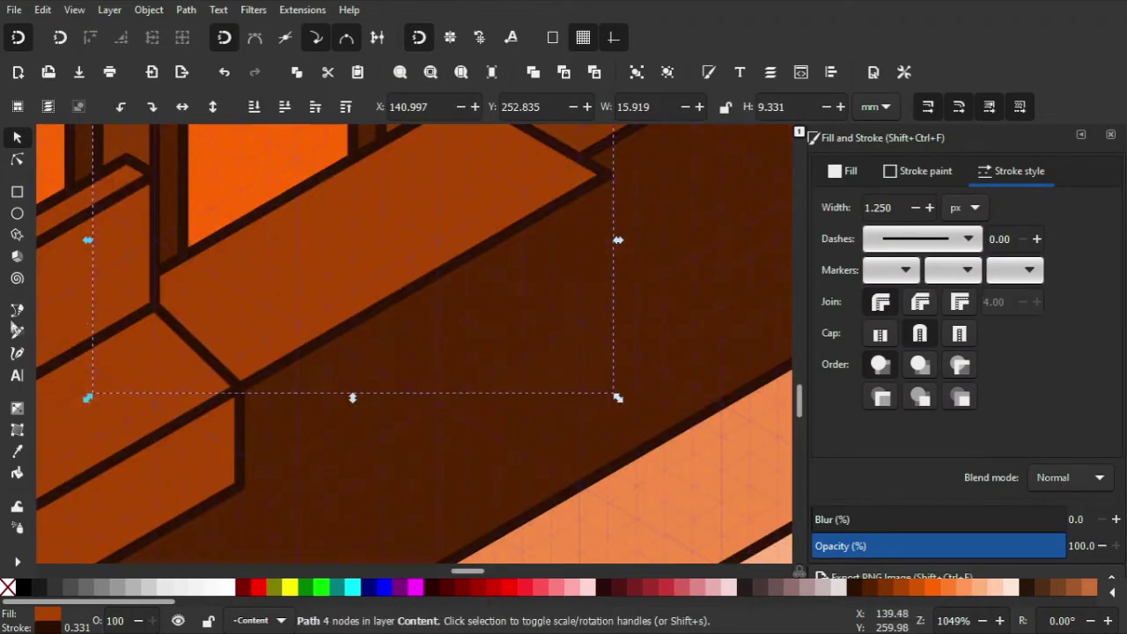
key("b")
key("n")
left_click_drag(238, 384, 239, 355)
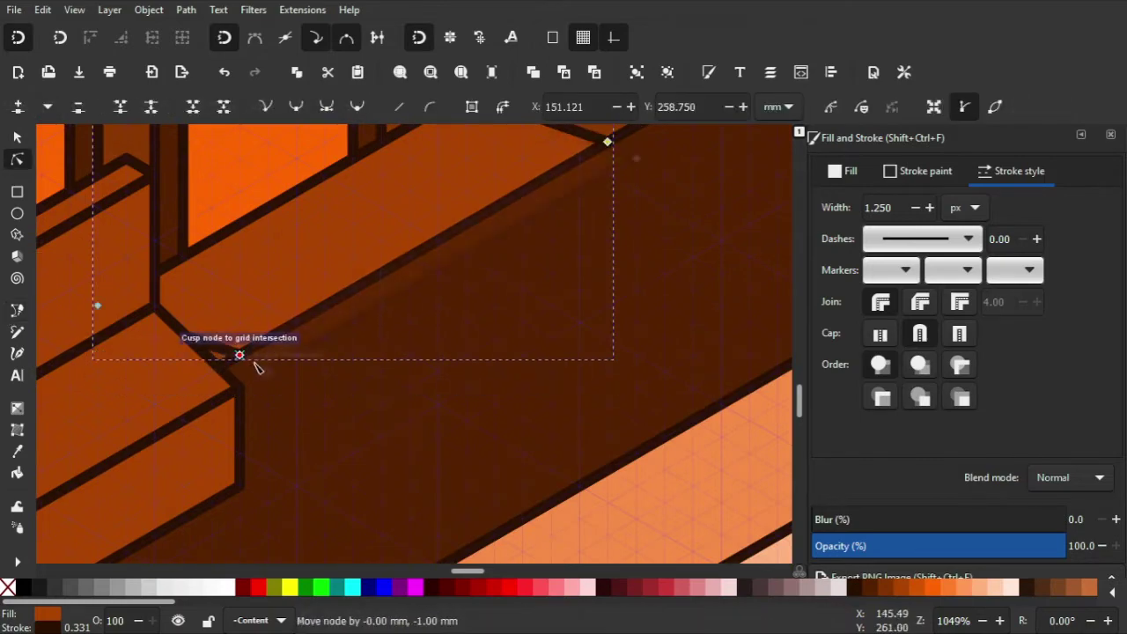
scroll(428, 264, "down", 2)
scroll(256, 391, "up", 2, "ctrl")
scroll(284, 327, "up", 4)
scroll(284, 326, "left", 4)
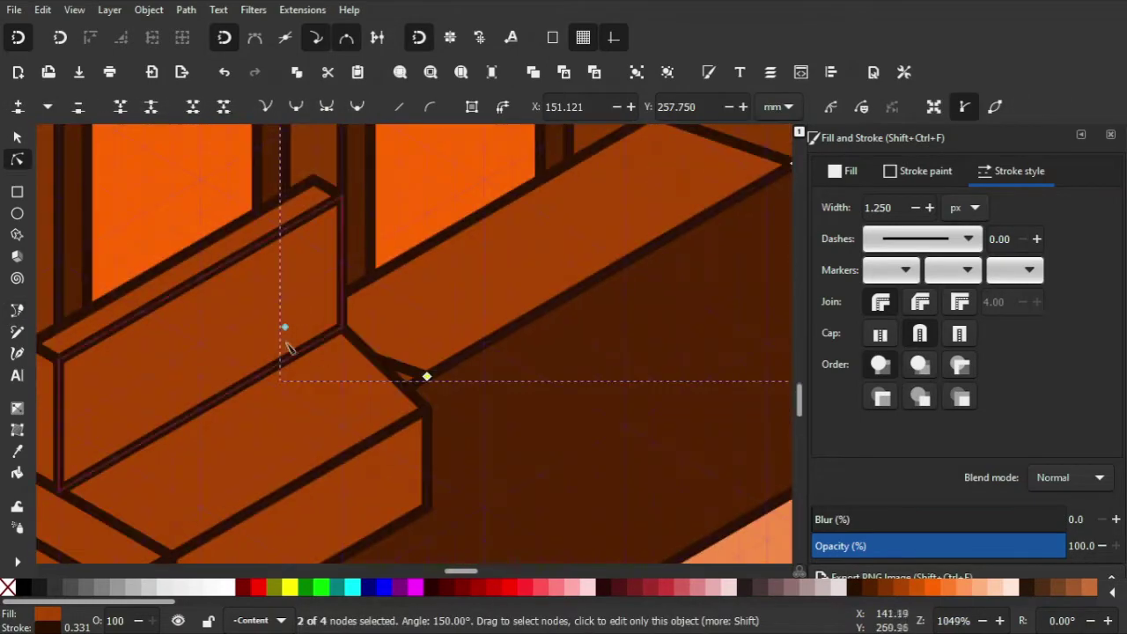
key("s")
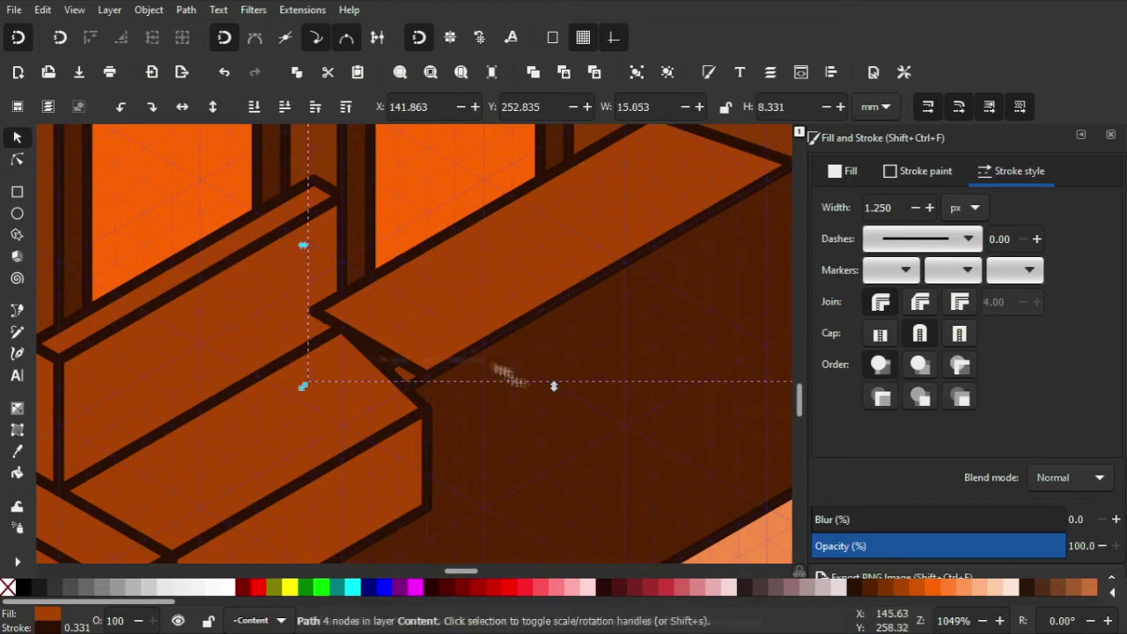
Step: Drag the counter path's corner nodes down-left so the corner meets the bench
scroll(506, 374, "right", 3)
key("n")
left_click_drag(421, 451, 303, 515)
left_click_drag(670, 302, 389, 465)
left_click_drag(642, 186, 414, 317)
key("s")
scroll(428, 400, "down", 2, "ctrl")
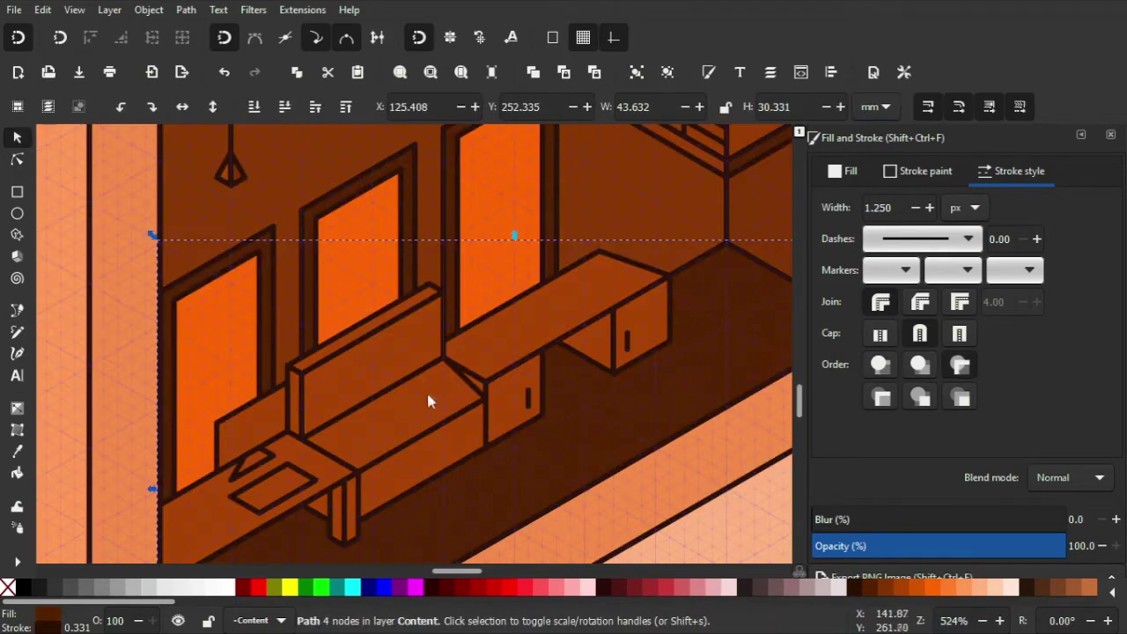
key("b")
scroll(428, 401, "up", 2, "ctrl")
Step: Draw a closed inset panel parallelogram on the backrest
scroll(349, 431, "up", 1, "ctrl")
left_click(265, 288)
left_click(265, 379)
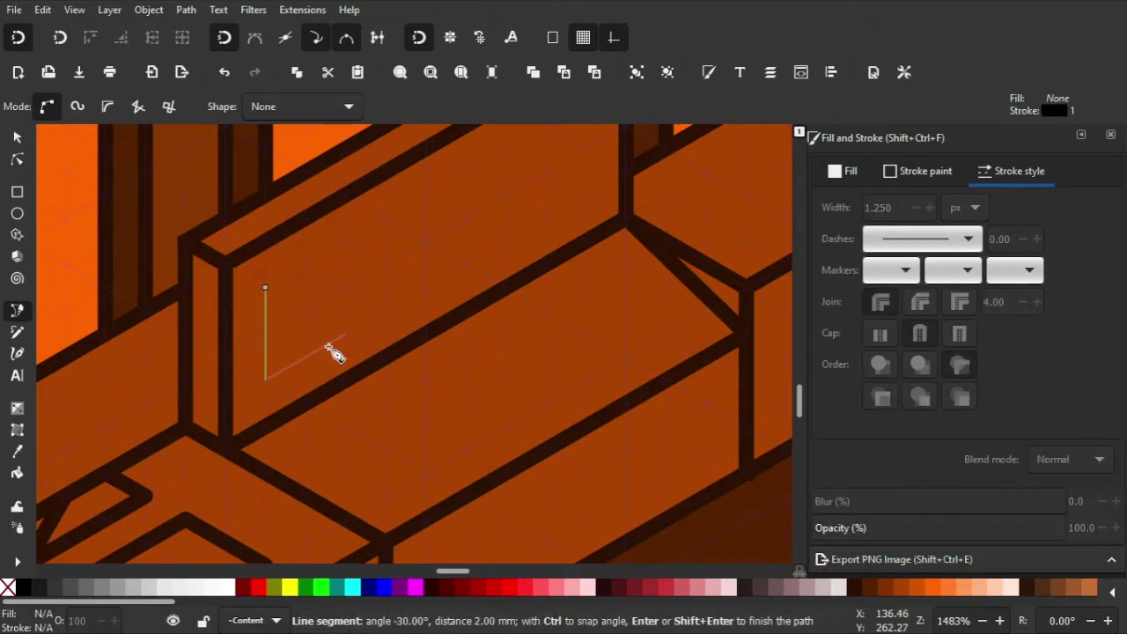
left_click(467, 264)
left_click(467, 172)
left_click(265, 288)
scroll(390, 340, "up", 4)
scroll(390, 339, "right", 4)
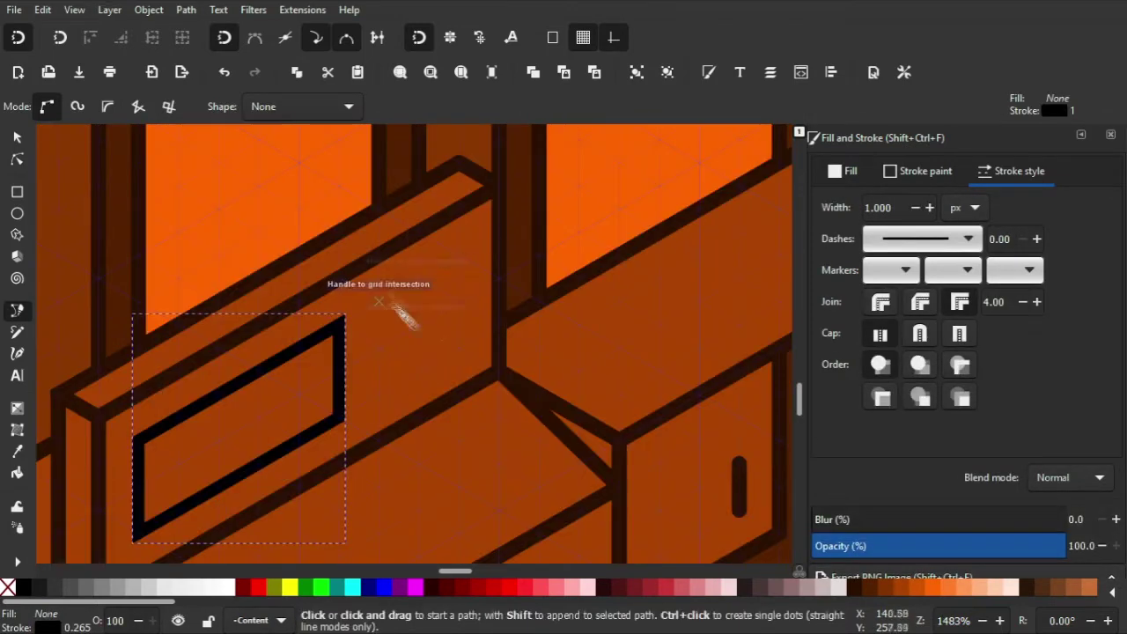
Step: Begin a second backrest path, then undo it
left_click(459, 255)
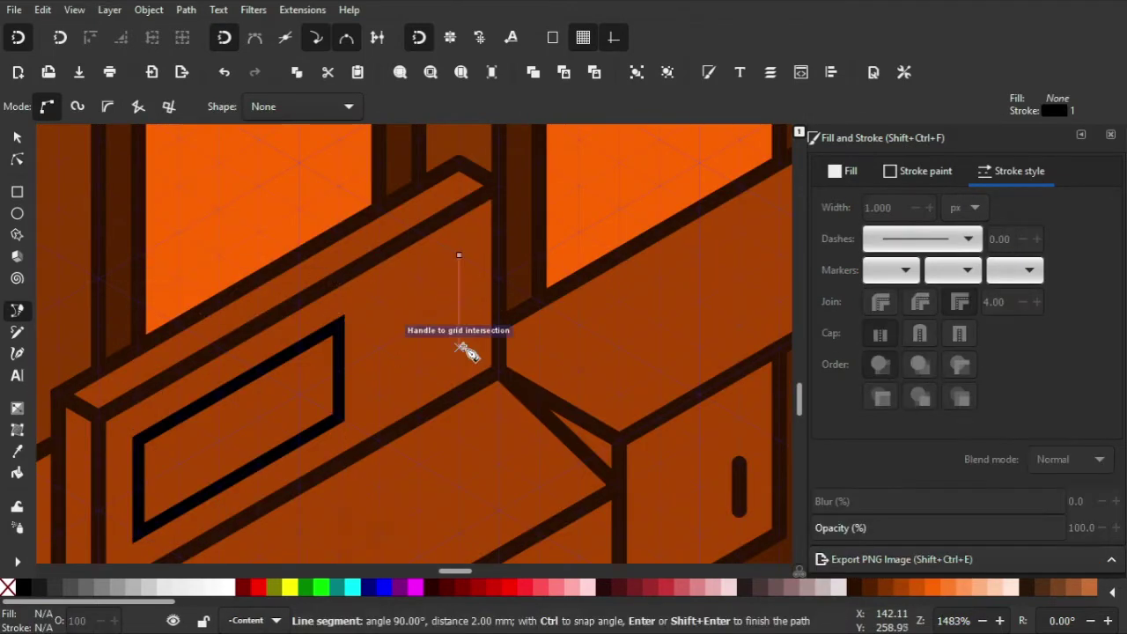
scroll(352, 396, "down", 2)
scroll(352, 396, "left", 3)
left_click(259, 440)
key("s")
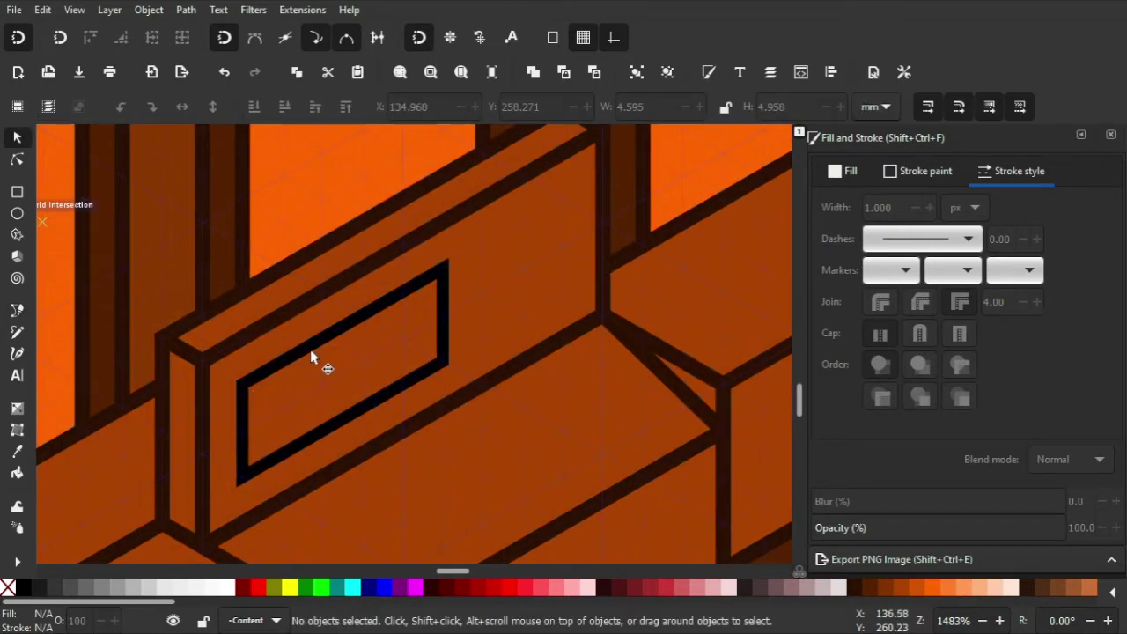
key("ctrl+z")
Step: Reshape the bench backrest by moving its top and corner nodes
left_click(293, 327)
scroll(614, 354, "up", 2)
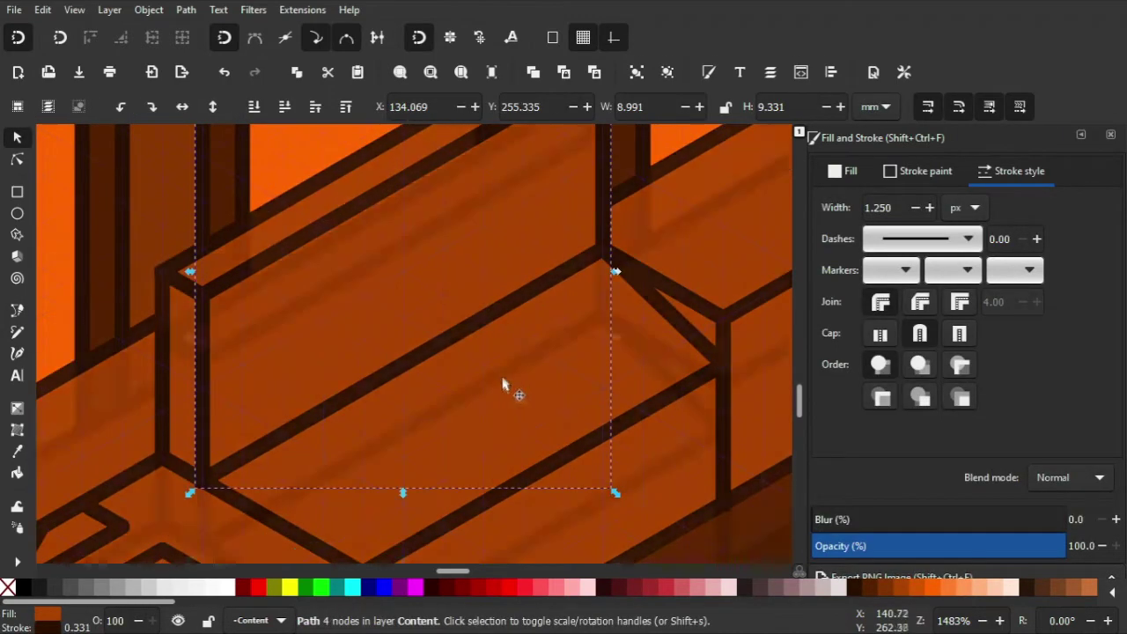
key("n")
left_click_drag(618, 244, 493, 330)
scroll(493, 330, "down", 3)
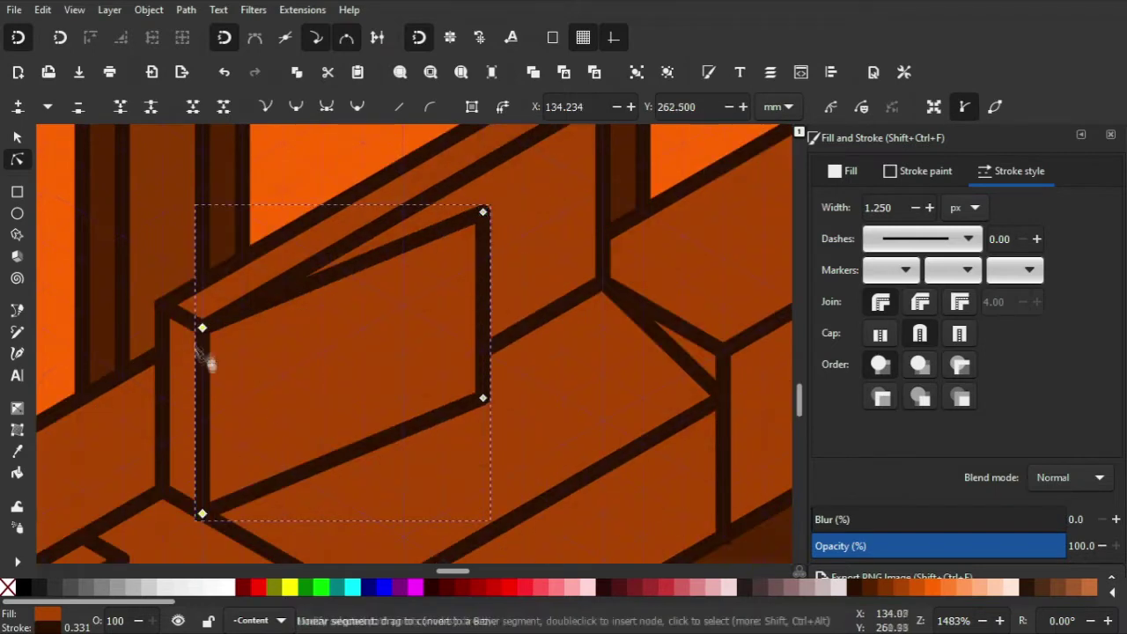
left_click_drag(202, 326, 242, 350)
left_click_drag(202, 510, 241, 442)
scroll(493, 387, "up", 2)
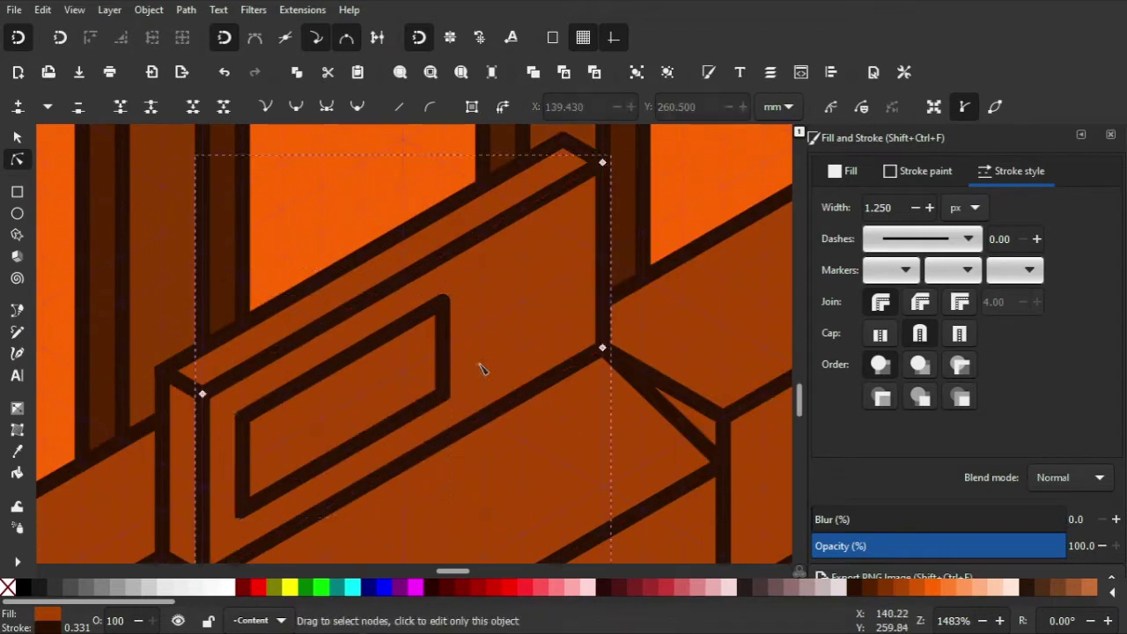
scroll(459, 335, "down", 2)
key("s")
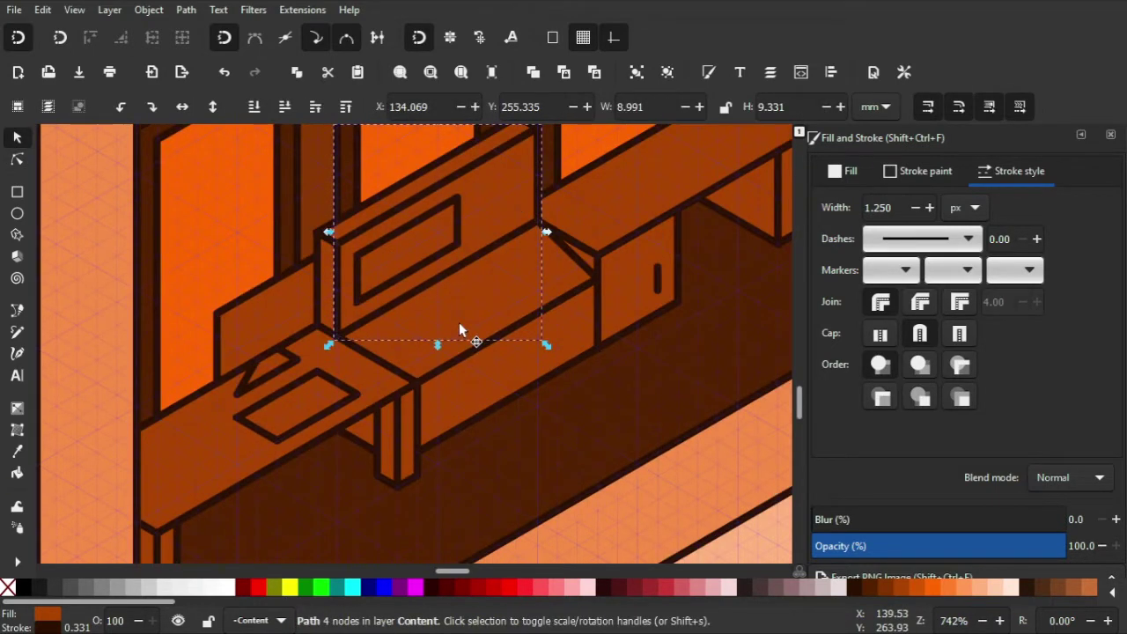
Step: Fill the upright left panel light peach
scroll(254, 260, "down", 2)
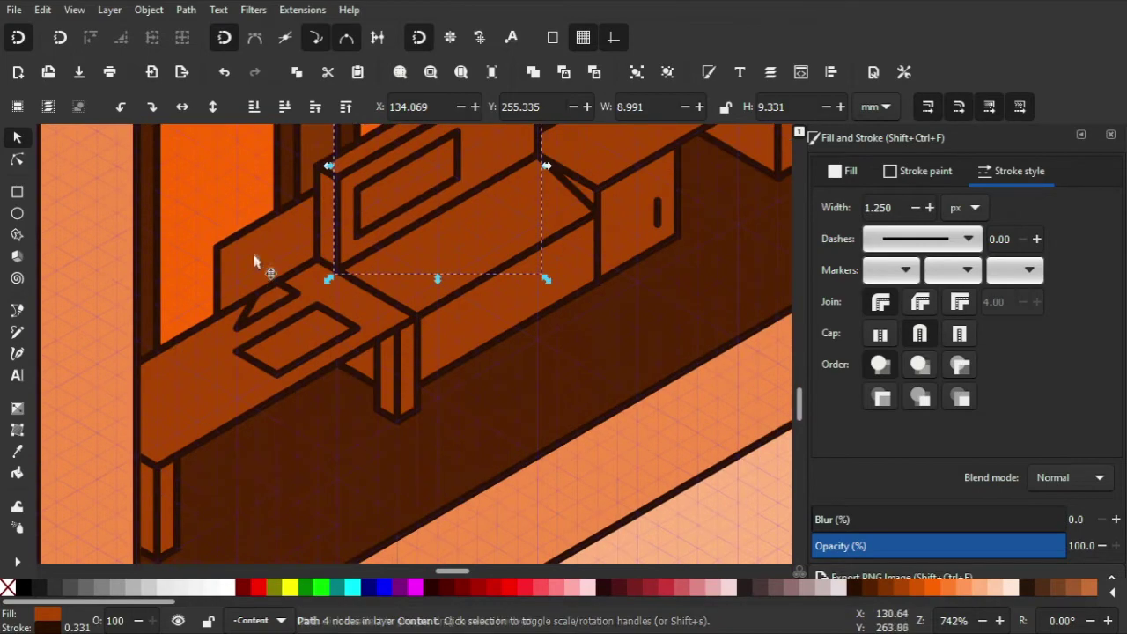
left_click(986, 587)
scroll(528, 396, "up", 2)
Step: Fill the inset window light peach
left_click(405, 255, "ctrl")
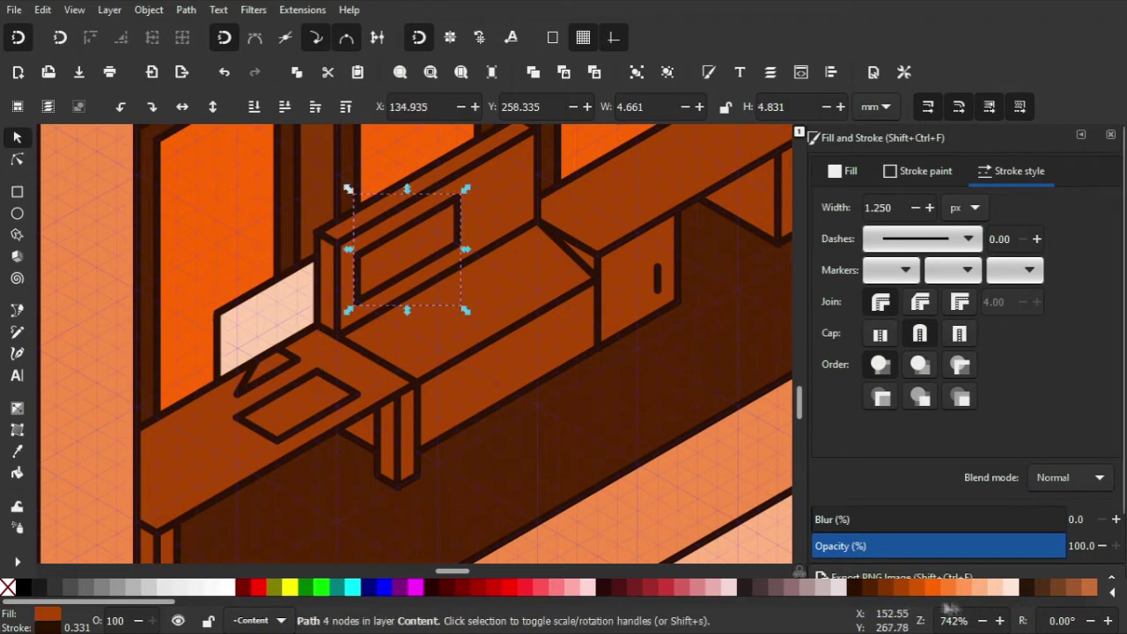
left_click(986, 587)
scroll(409, 188, "up", 2)
Step: Draw the zigzag graph line across the peach screen
key("b")
left_click(304, 365)
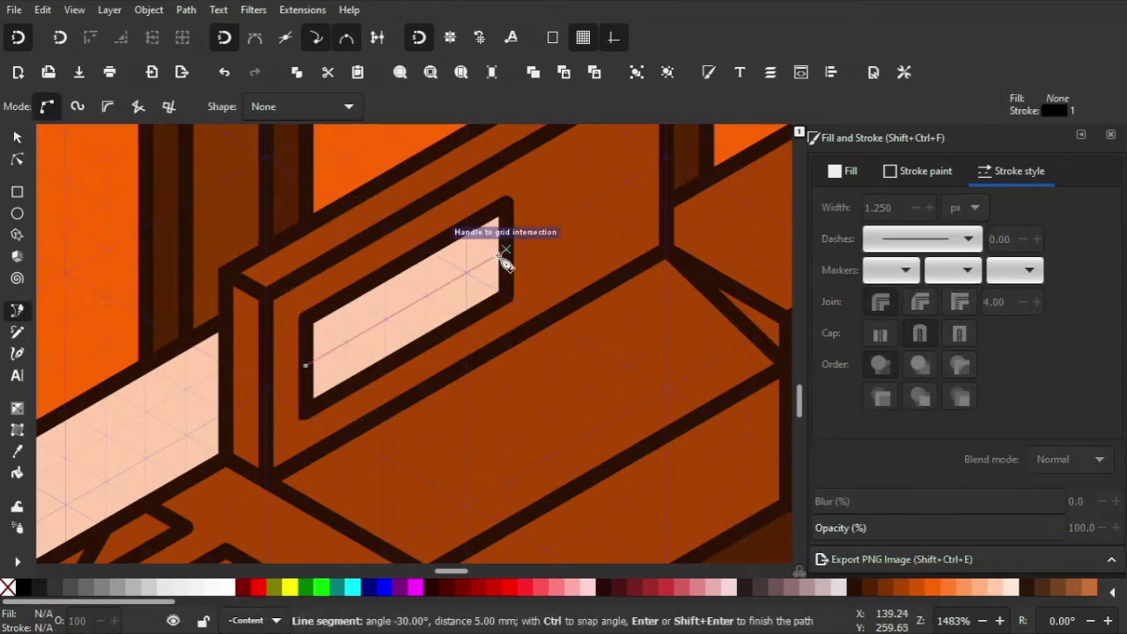
double_click(506, 250)
key("n")
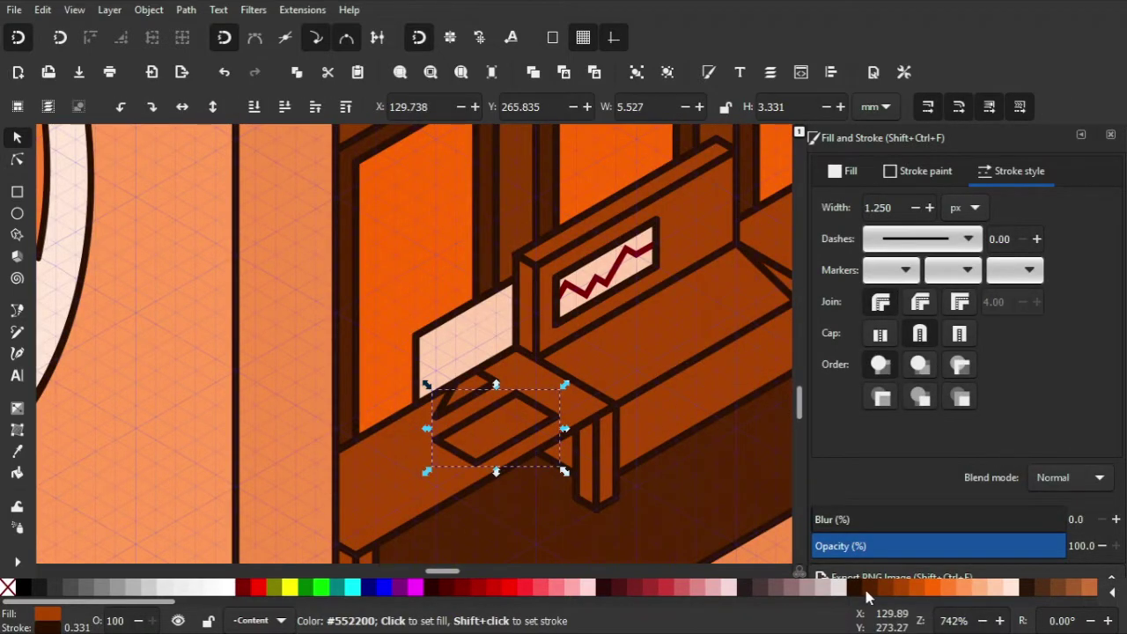
Step: Fill the counter shapes dark brown #2B1100 and select the shadow shapes
left_click(862, 588)
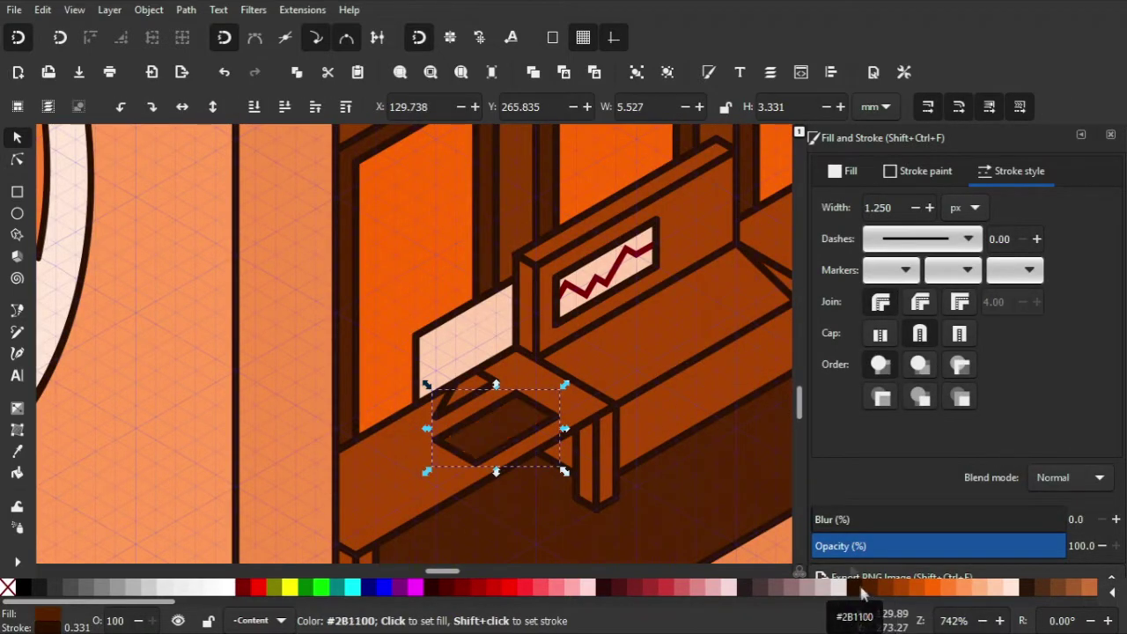
left_click(488, 377)
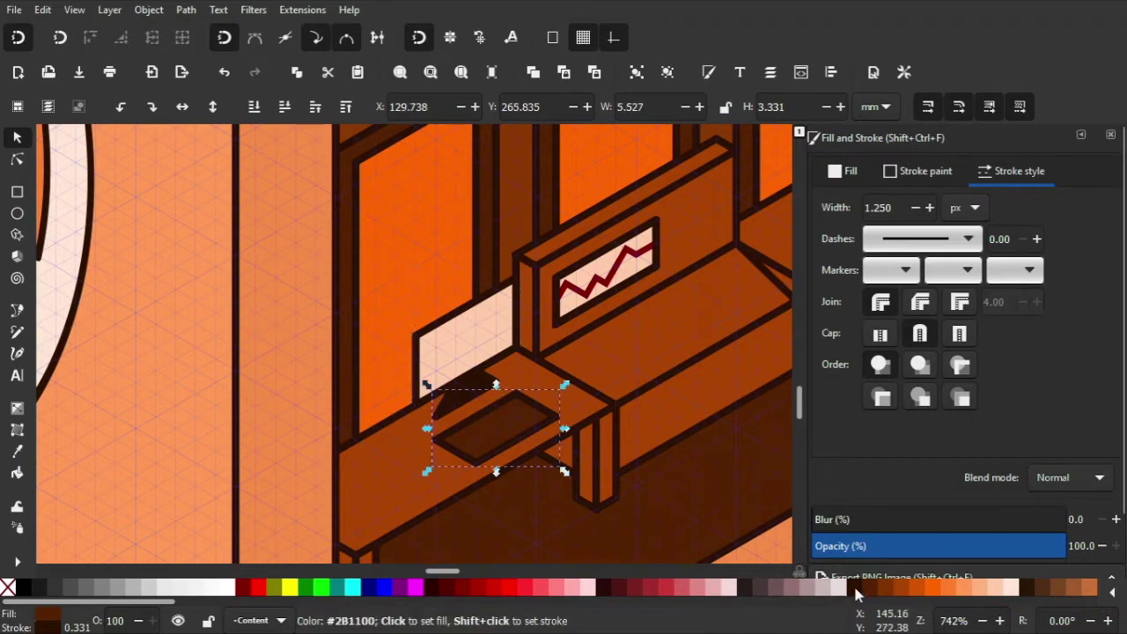
left_click(855, 594)
left_click(490, 343, "shift")
left_click(528, 370)
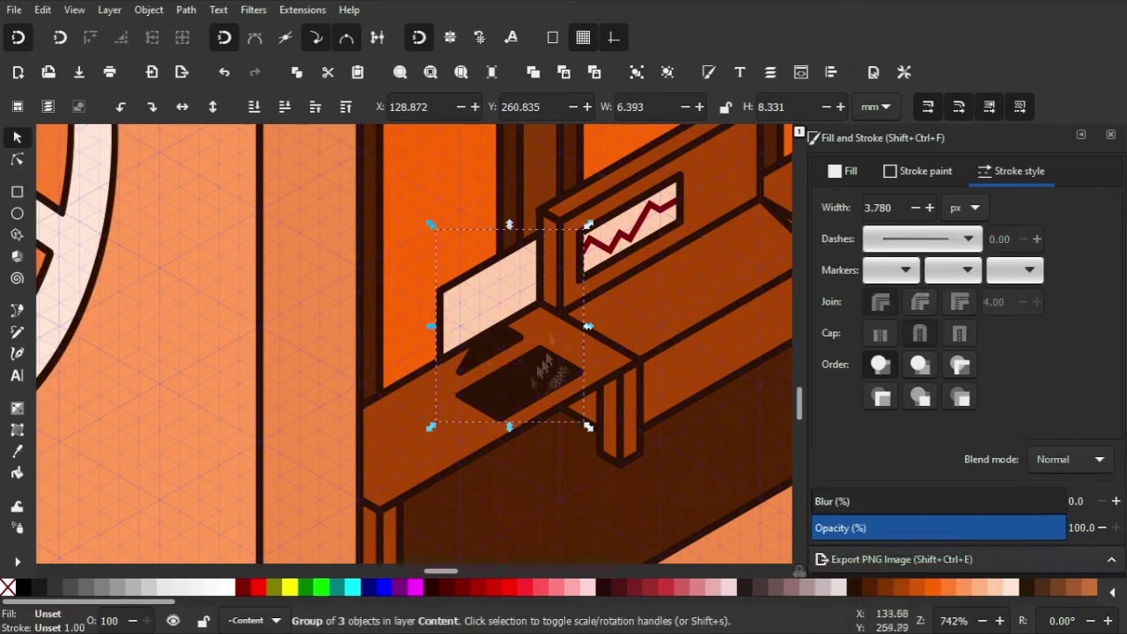
Step: Group the panel with its dark shapes and move it down-left
scroll(452, 428, "down", 2)
key("ctrl+shift+g")
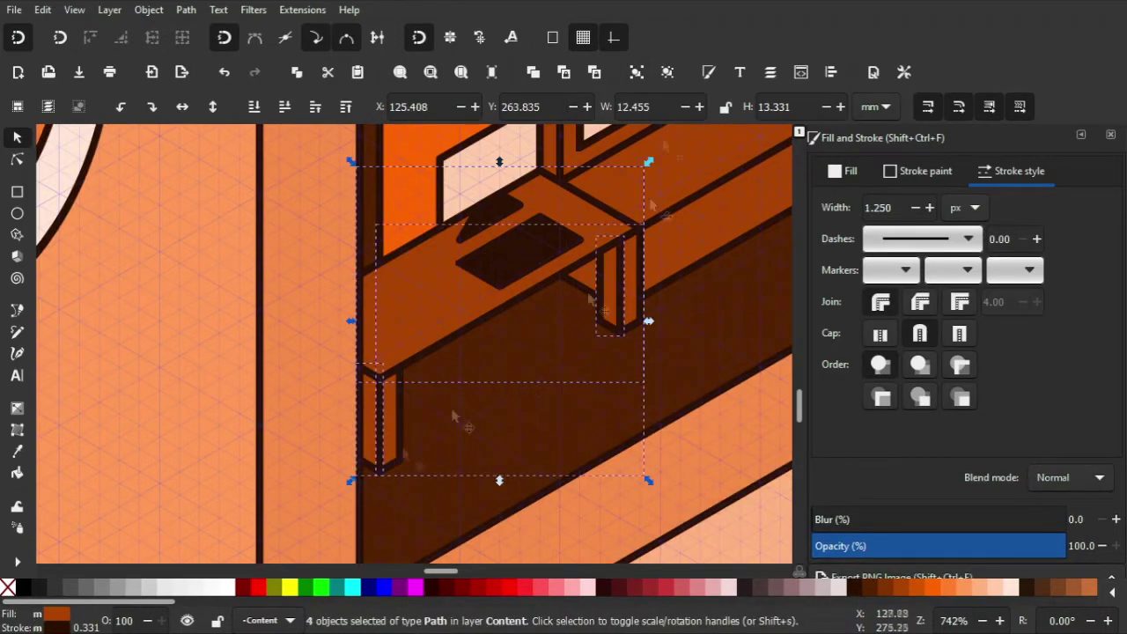
key("ctrl+g")
left_click_drag(515, 246, 395, 309)
key("n")
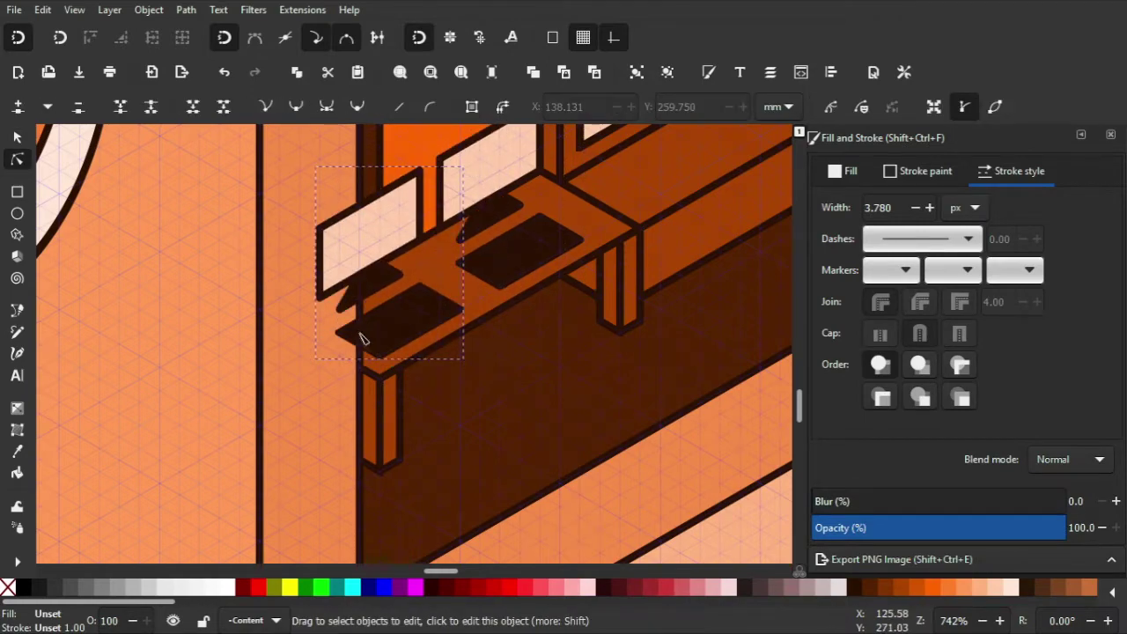
left_click_drag(651, 395, 345, 447)
key("s")
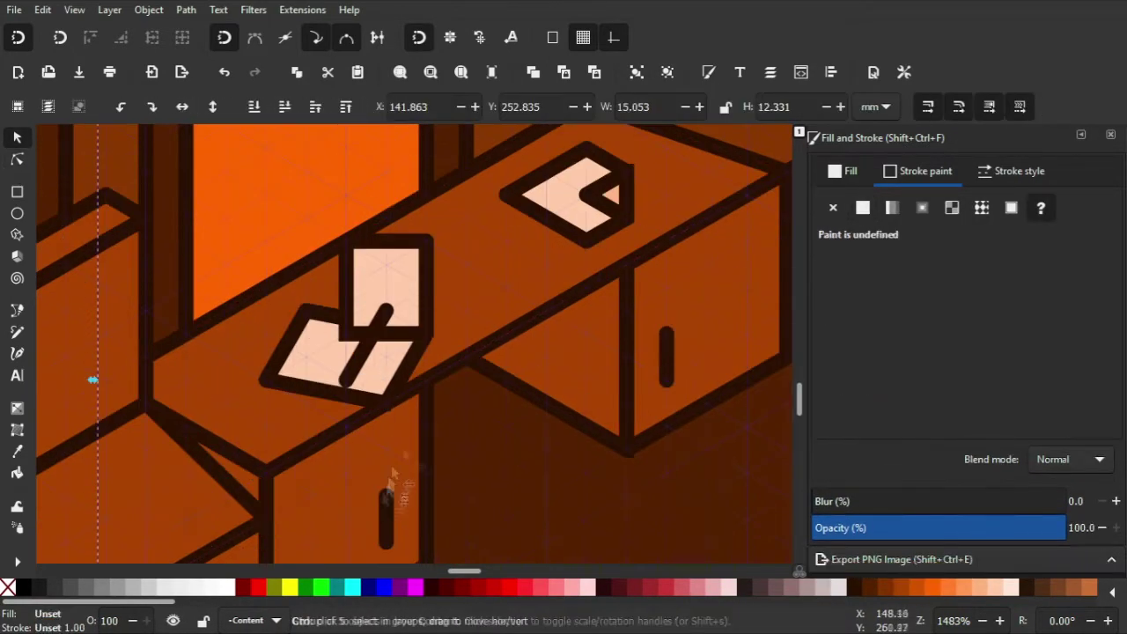
left_click(637, 72)
scroll(464, 423, "down", 2)
Step: Position the two small door panels onto the cabinet fronts
scroll(381, 475, "down", 2)
left_click(255, 396)
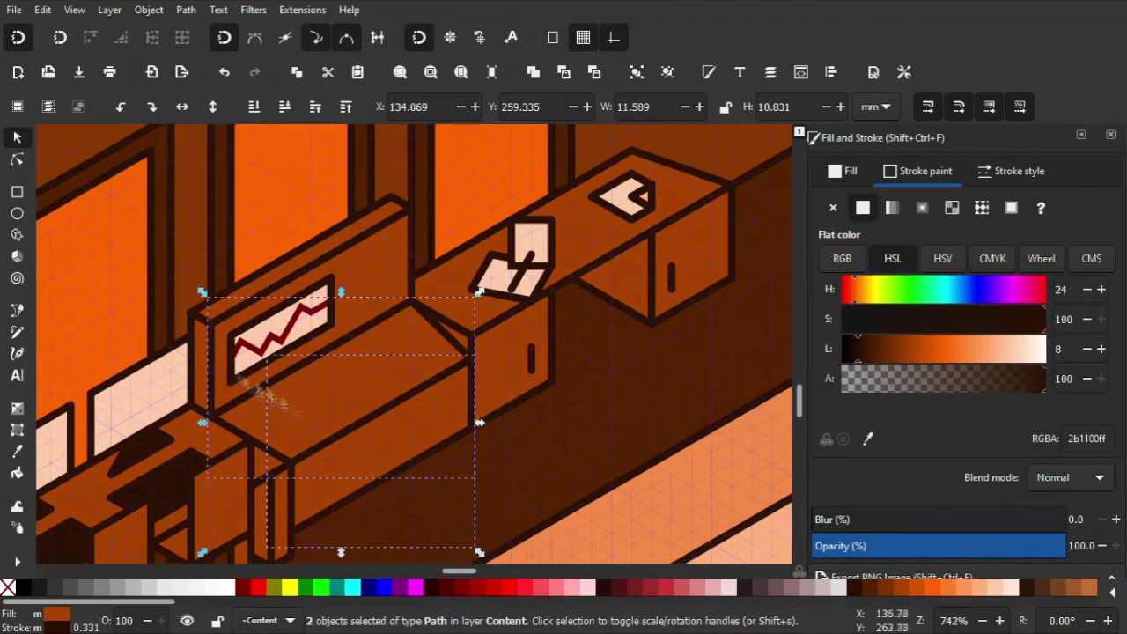
scroll(192, 347, "up", 5)
scroll(192, 347, "right", 7)
key("n")
left_click(566, 321)
key("s")
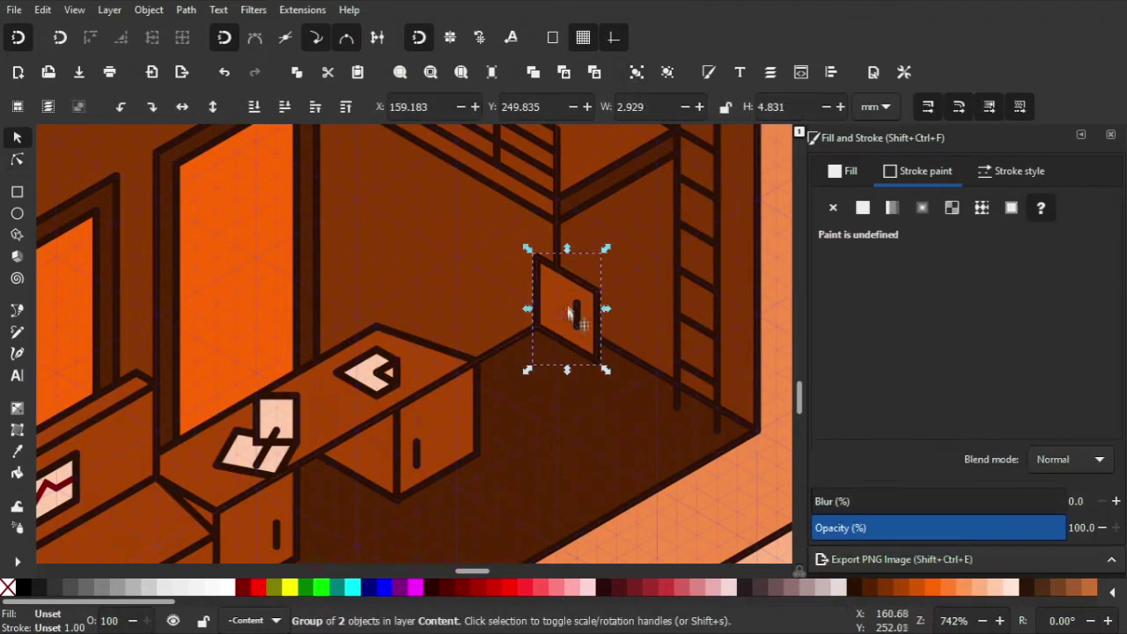
left_click_drag(574, 323, 532, 347)
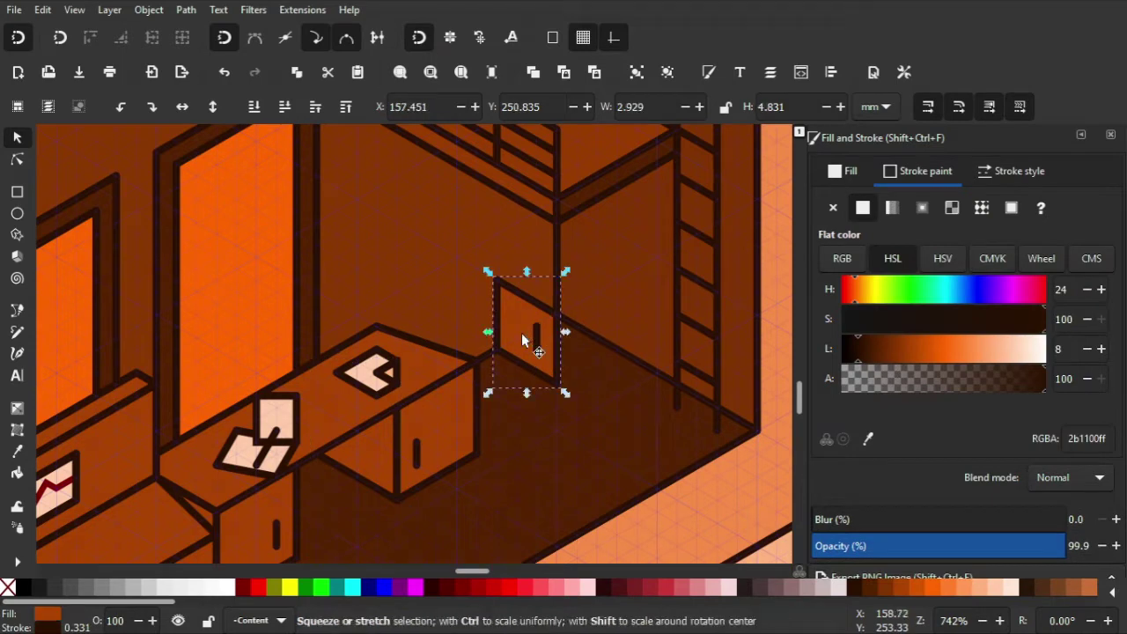
mouse_move(513, 319)
left_mouse_down()
mouse_move(583, 359)
mouse_move(636, 364)
left_mouse_up()
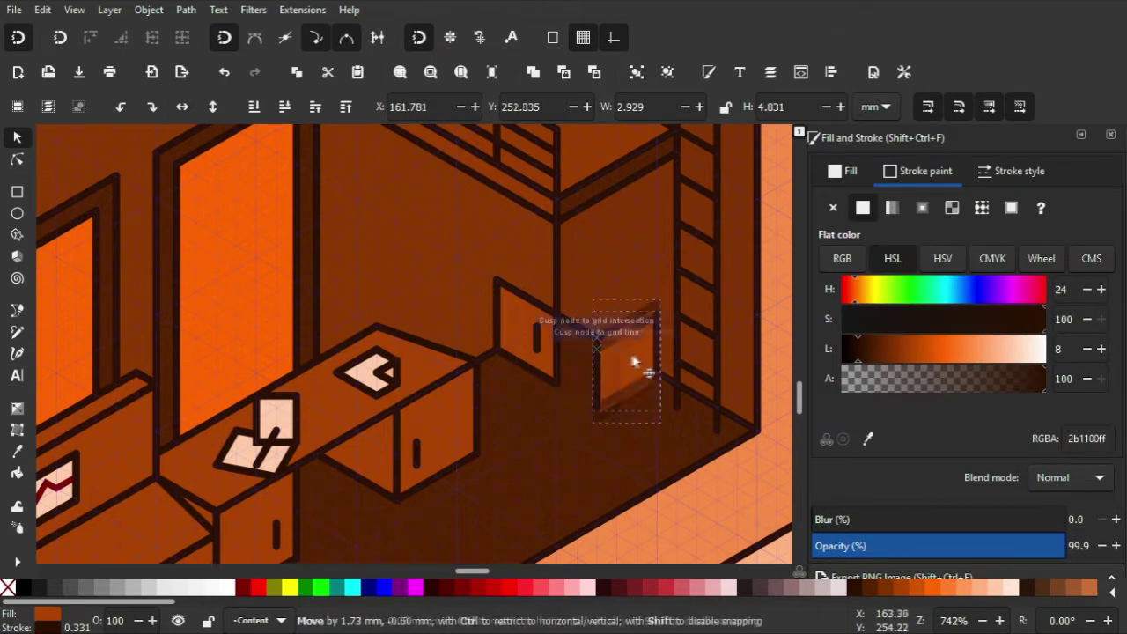
left_click(541, 329)
mouse_move(576, 385)
left_mouse_down()
mouse_move(596, 373)
mouse_move(598, 384)
left_mouse_up()
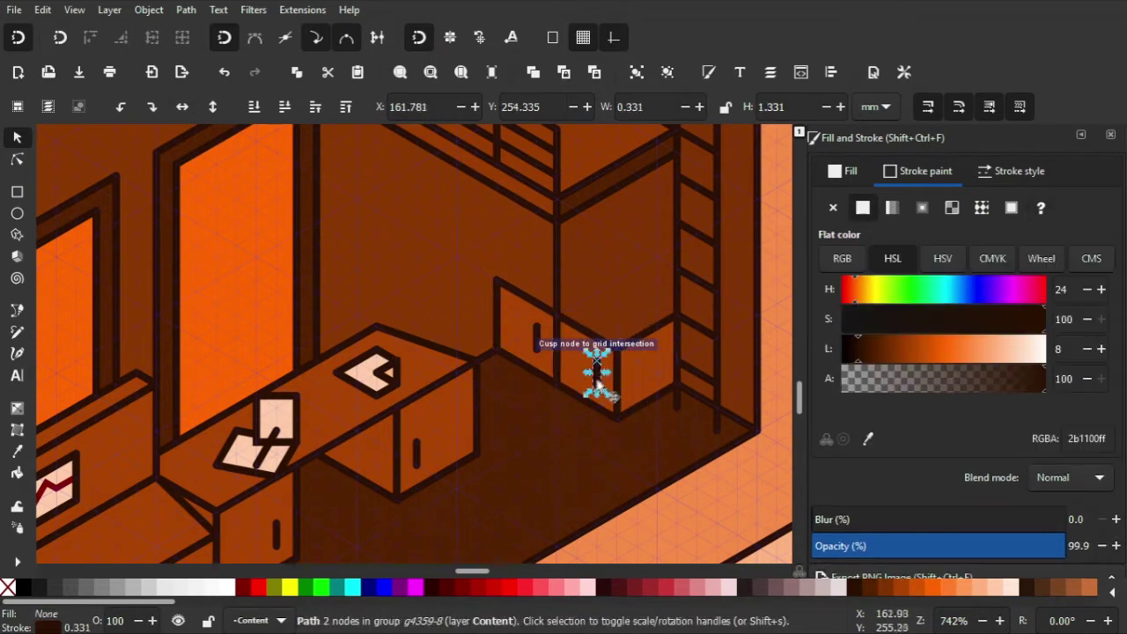
scroll(570, 359, "up", 1, "ctrl")
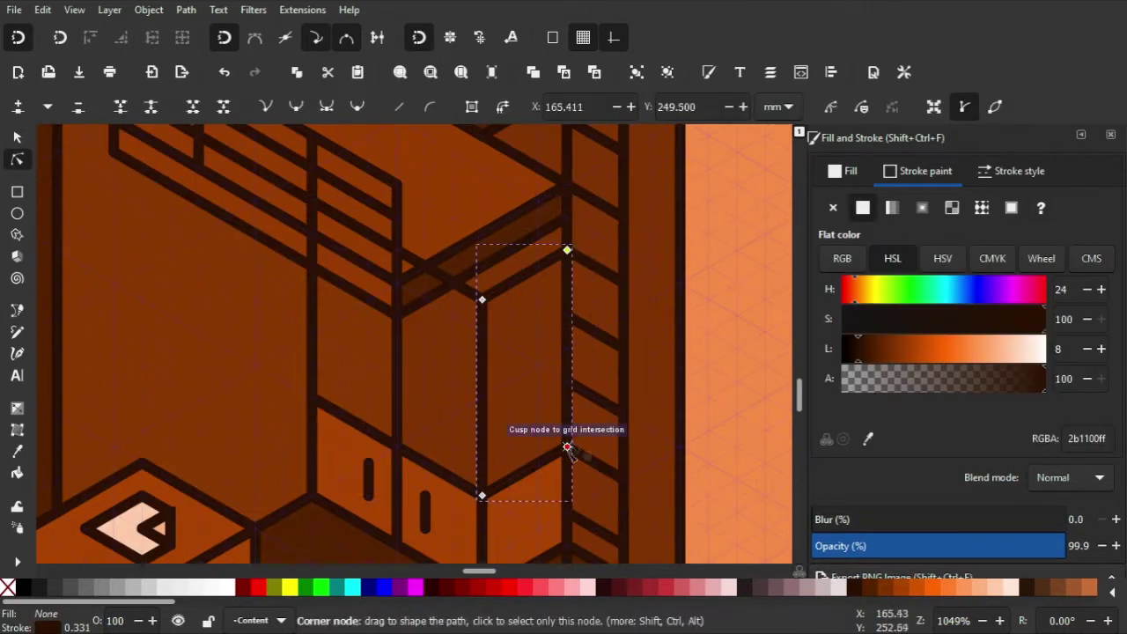
Step: Move the tall cabinet's panel up onto the upper box and reshape it
left_click(512, 521)
left_click_drag(512, 528, 512, 269)
key("n")
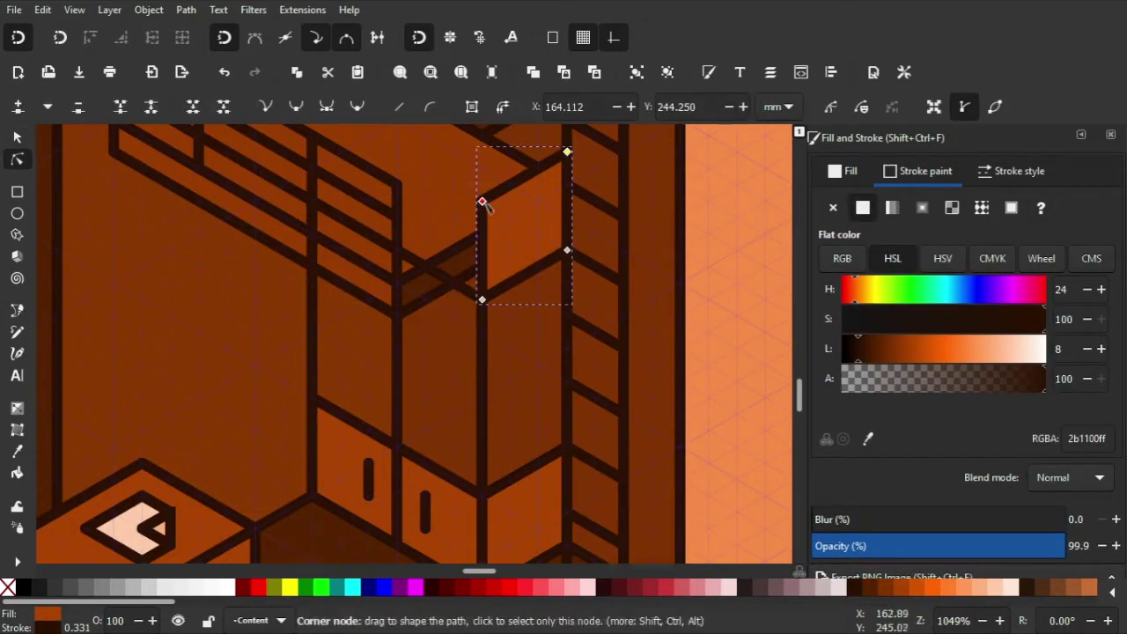
left_click_drag(489, 202, 322, 202)
key("s")
Step: Group the tall cabinet's three parts
left_click(483, 352, "shift")
left_click(403, 375, "shift")
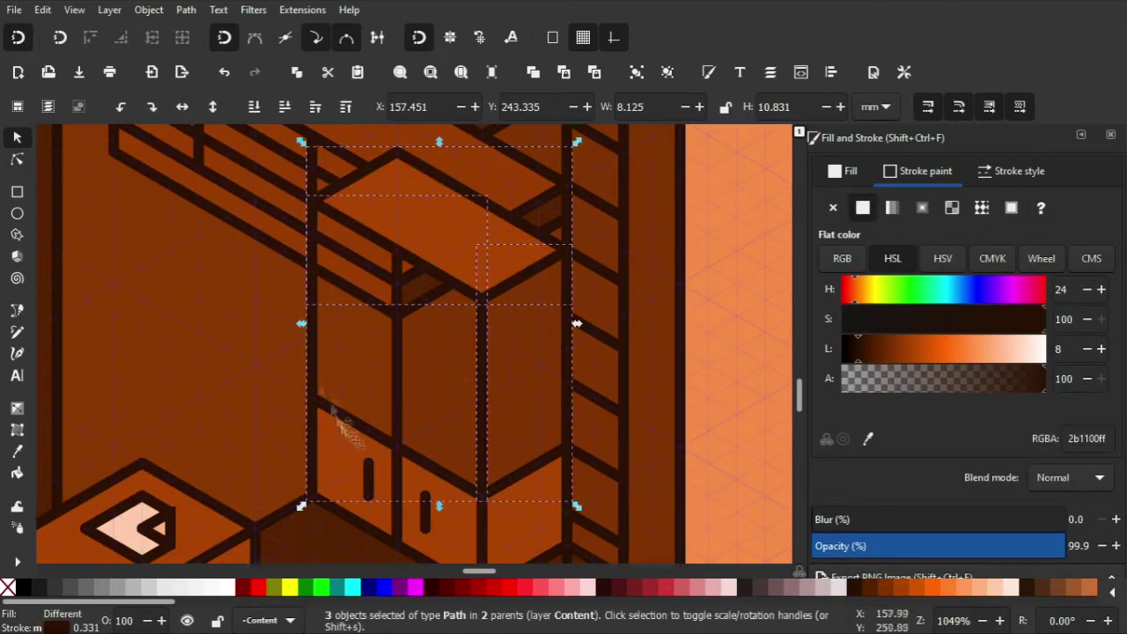
left_click(648, 77)
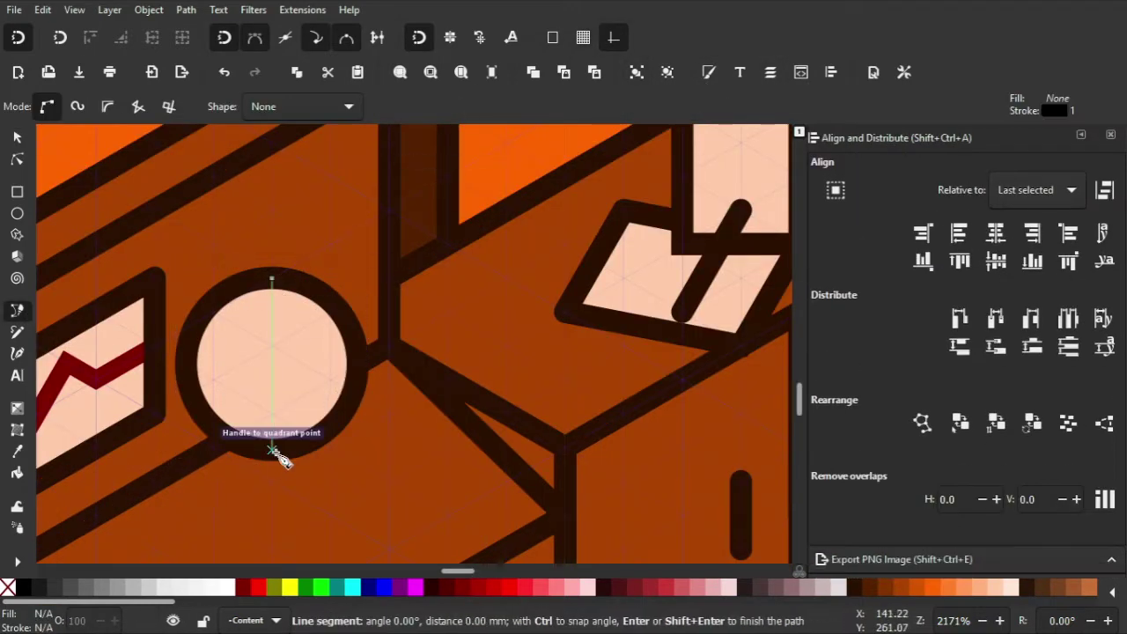
Step: Finish the vertical line across the cap and give it a 1.25 px stroke
double_click(271, 449)
key("shift+ctrl+f")
left_click(955, 208)
left_click(953, 232)
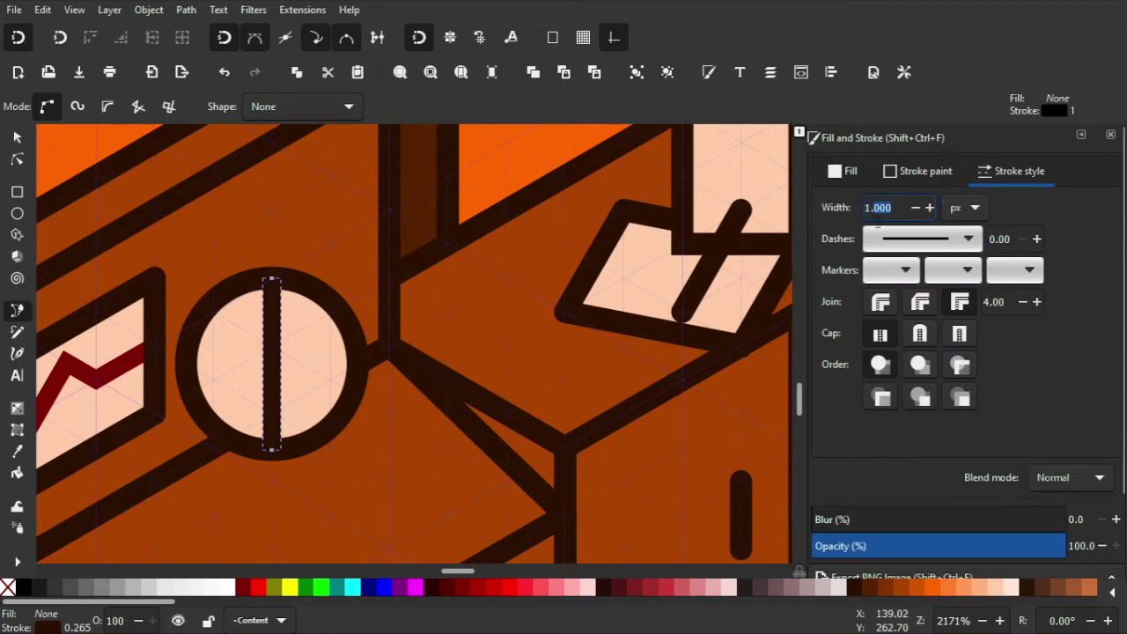
key("Return")
Step: Duplicate the line rotated 90° into a cross and group it with the circle
key("s")
key("ctrl+d")
left_click(271, 297)
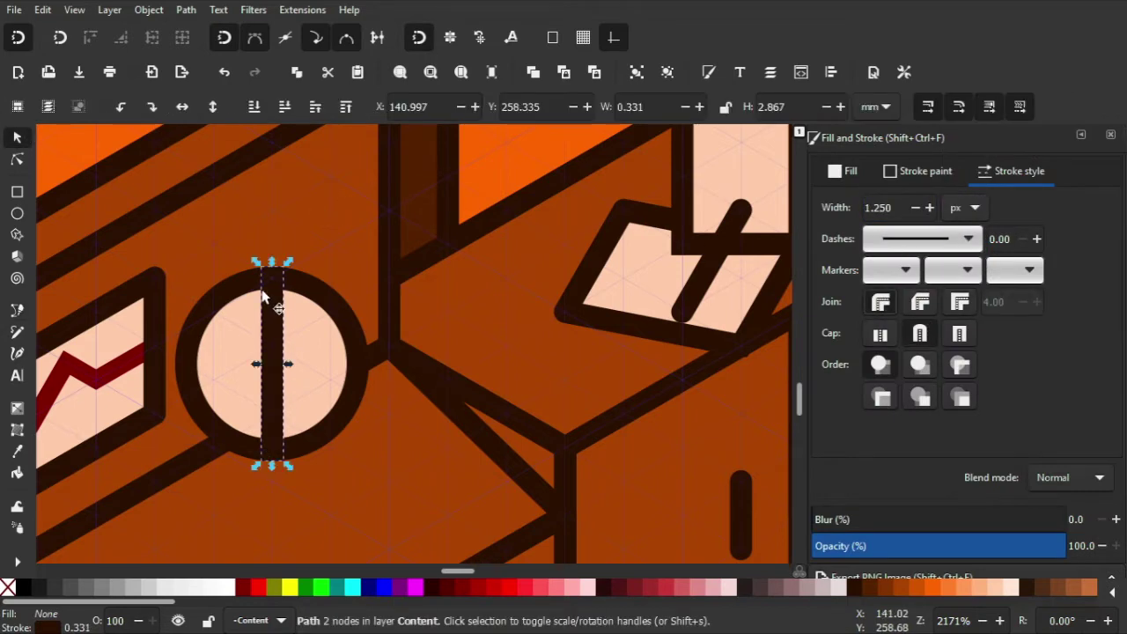
mouse_move(284, 266)
left_mouse_down()
mouse_move(346, 361)
mouse_move(381, 338)
left_mouse_up()
key("ctrl+a")
key("ctrl+g")
Step: Skew the cap group onto the isometric plane, raise it, and outline the hexagon
left_click(345, 361)
left_click_drag(297, 417, 297, 332)
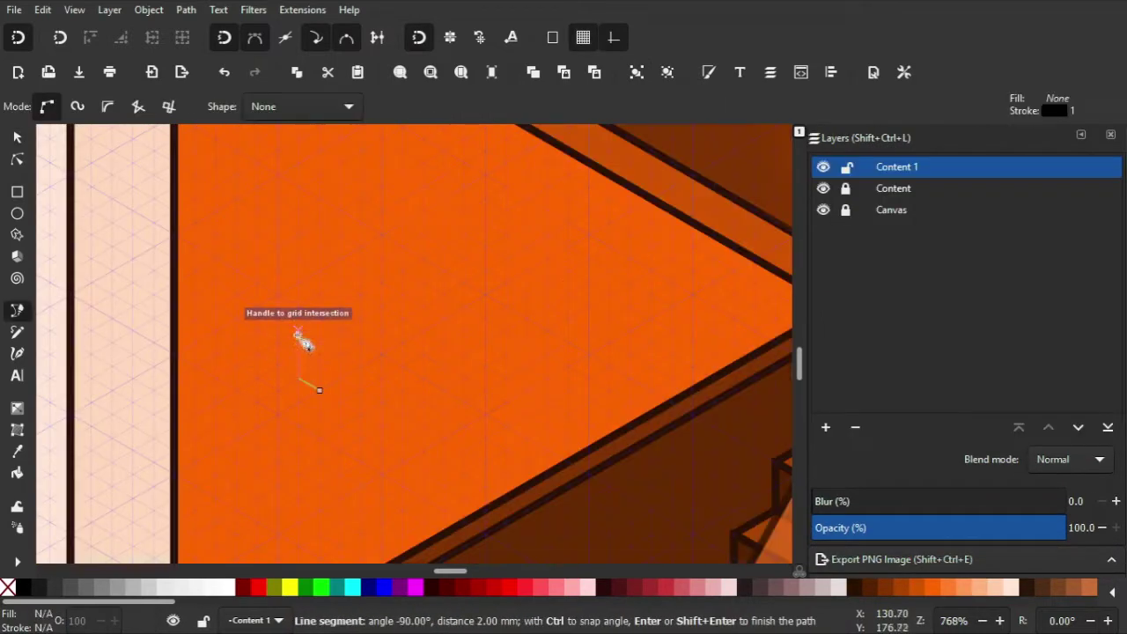
left_click(341, 332)
left_click(341, 378)
left_click(320, 390)
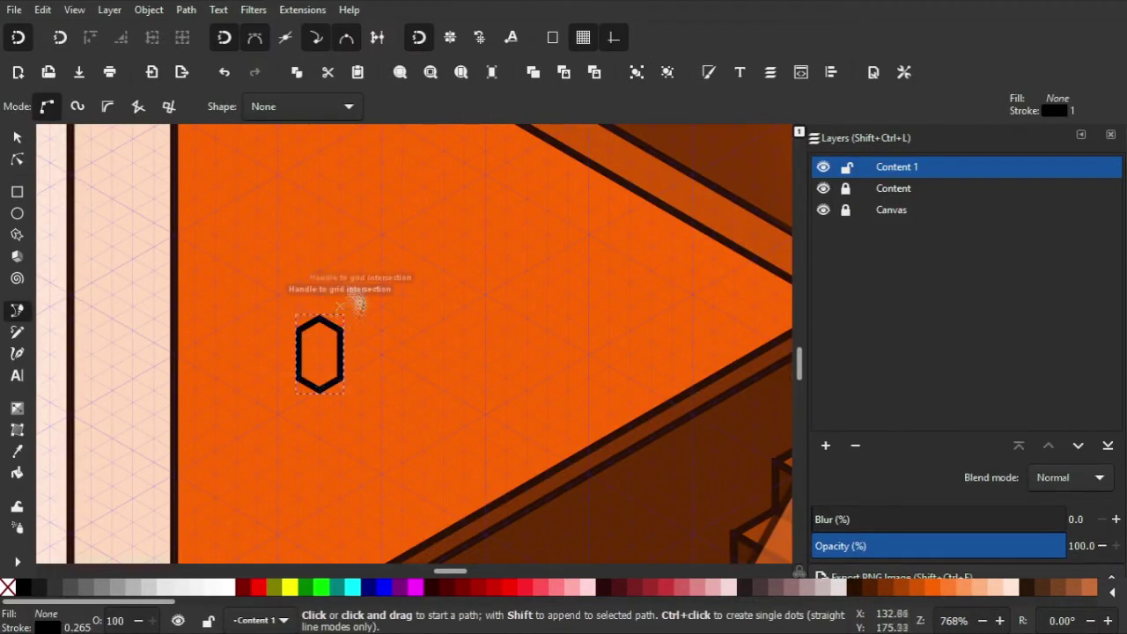
key("n")
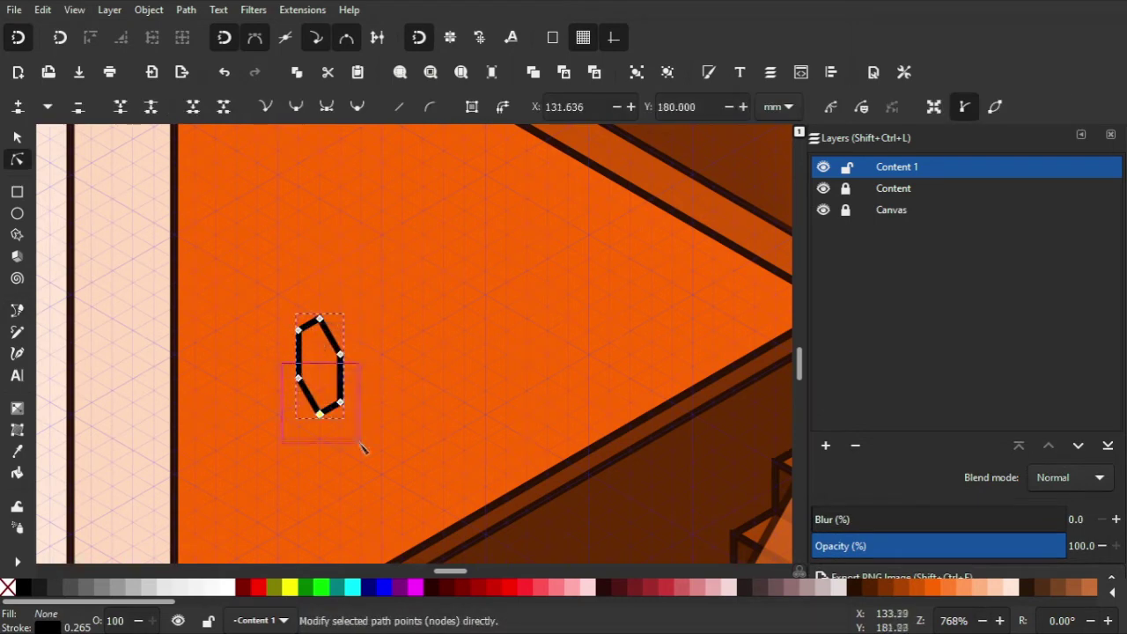
Step: Draw the short vertical slot line inside the hexagon
key("b")
left_click(320, 343)
left_click(320, 377)
key("Return")
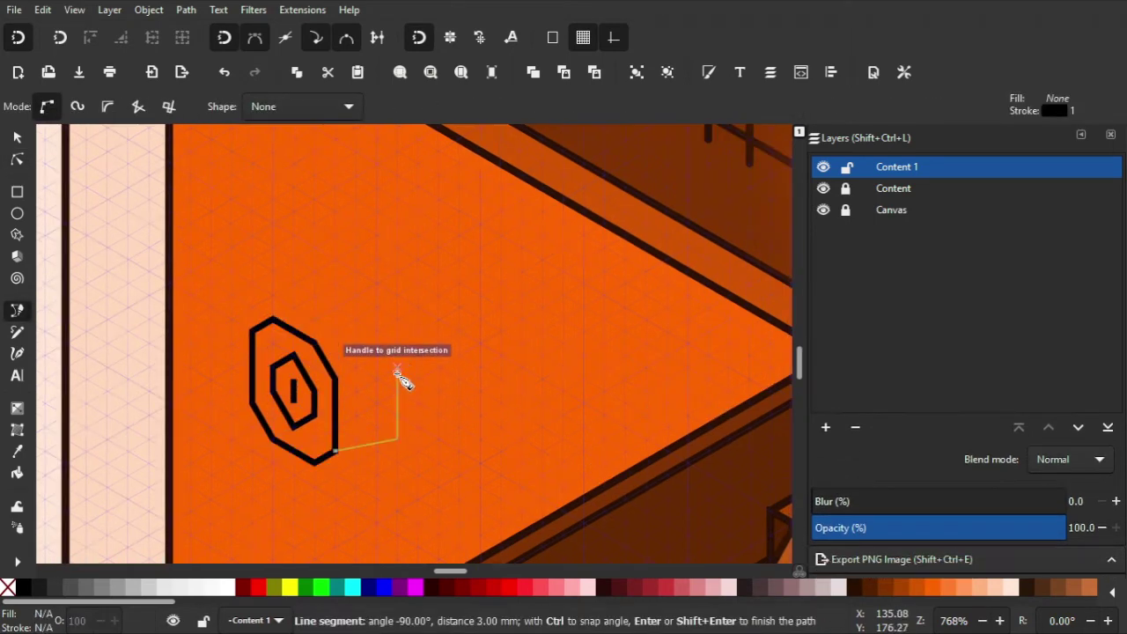
Step: Outline the ridged cap's front face and right side face beside the hexagon
left_click(397, 370)
left_click(335, 377)
left_click(335, 451)
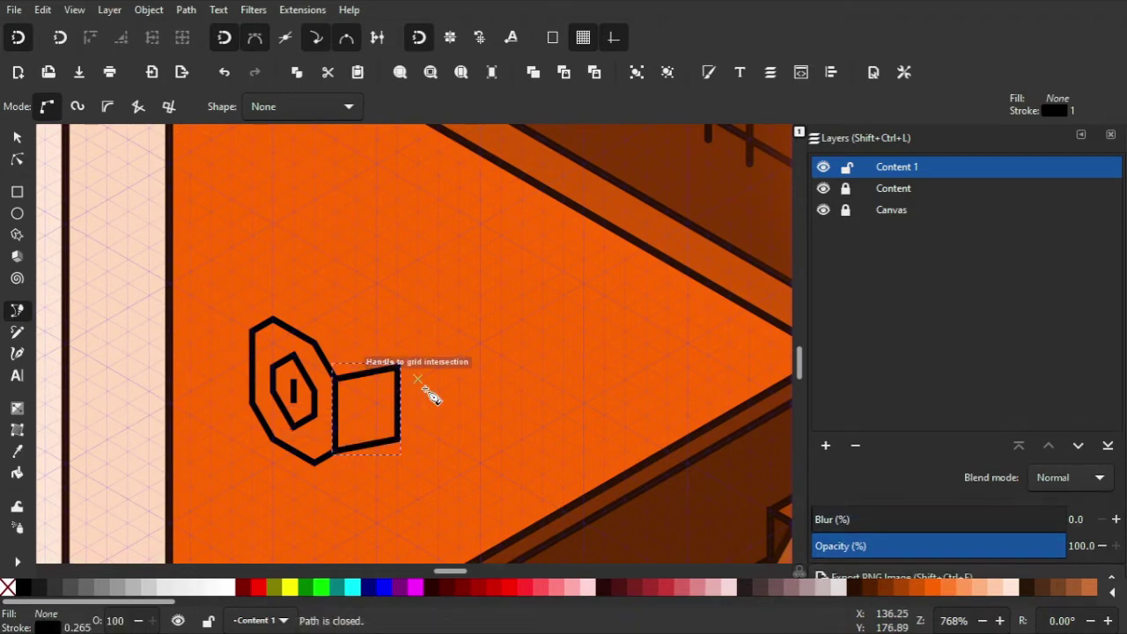
left_click(400, 367)
left_click(422, 323)
left_click(423, 413)
left_click(399, 444)
left_click(399, 367)
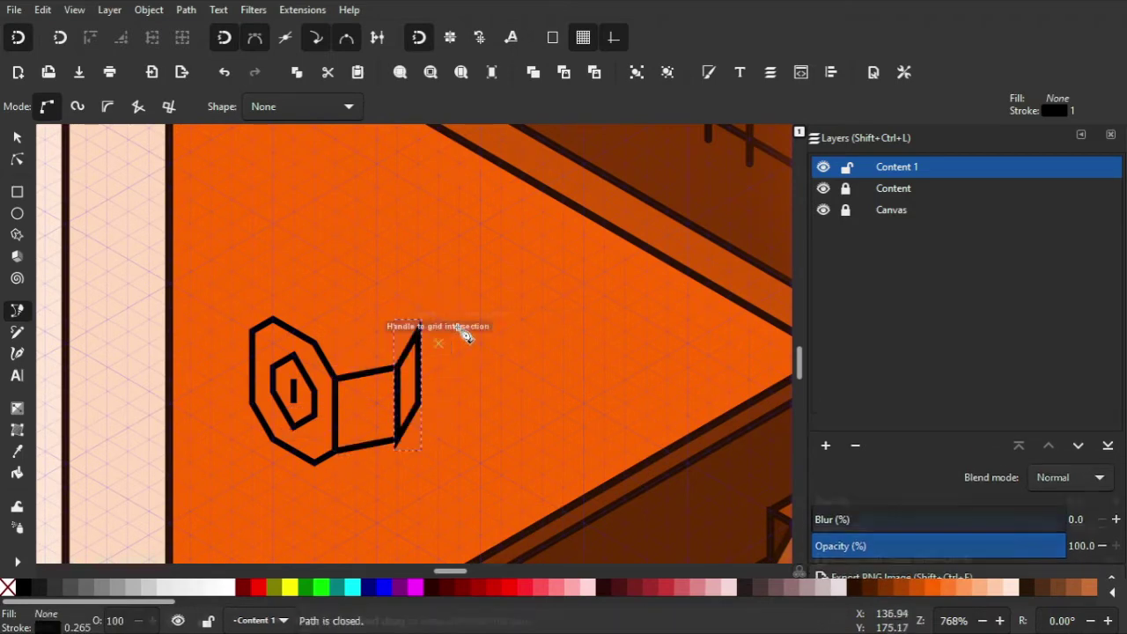
Step: Outline the top face of the ridged cap
scroll(382, 415, "up", 2)
left_click(362, 428)
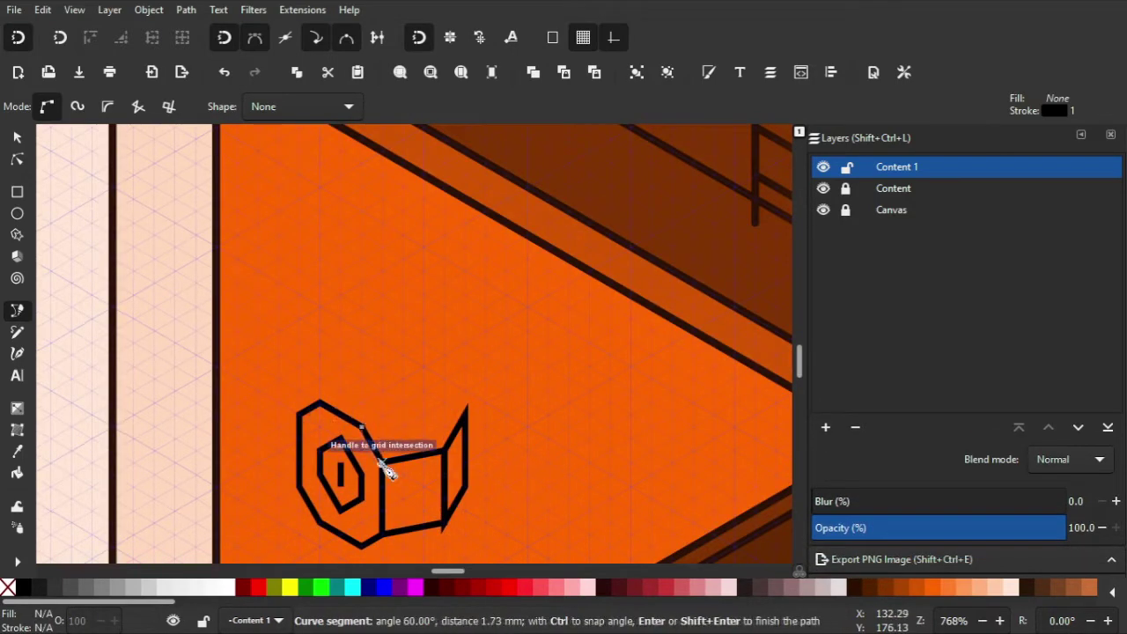
left_click(382, 460)
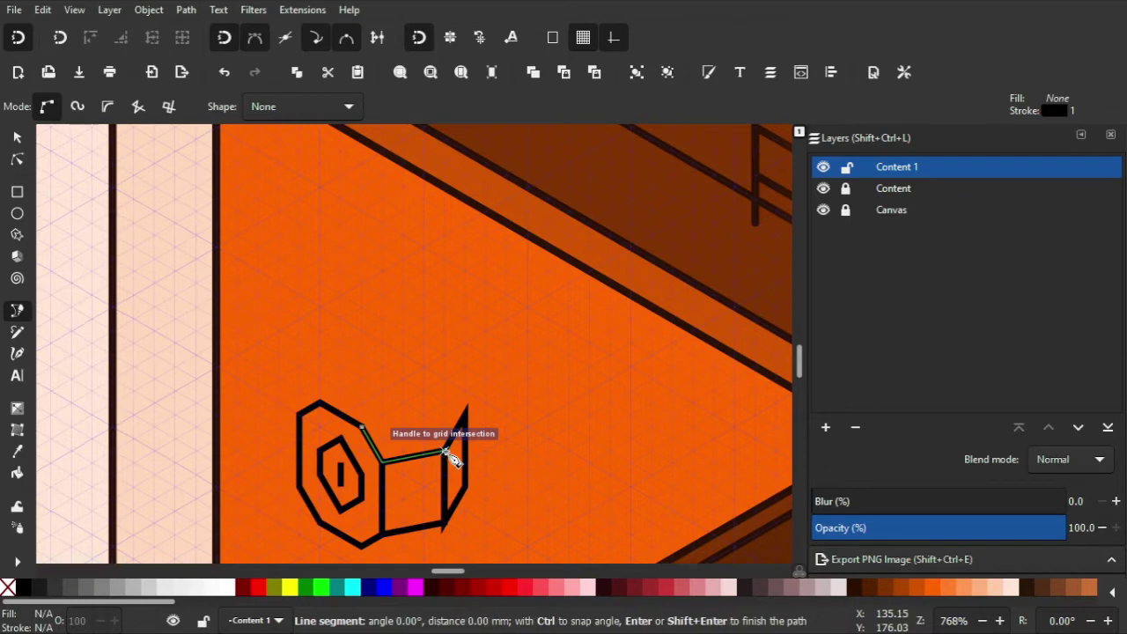
left_click(423, 365)
left_click(362, 429)
left_click(465, 407)
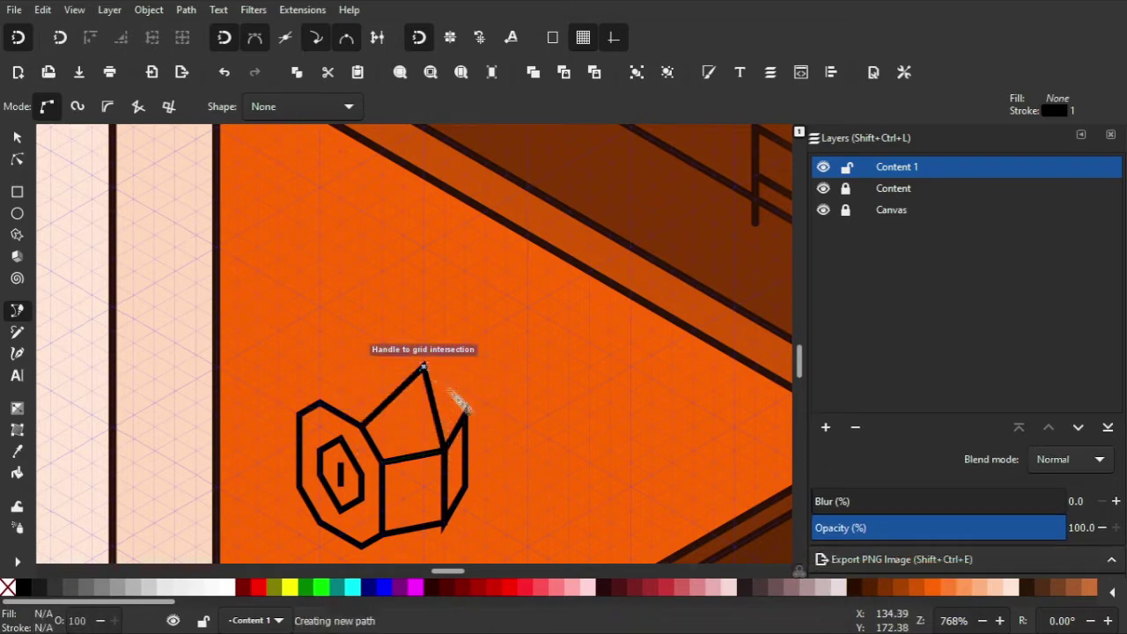
double_click(422, 365)
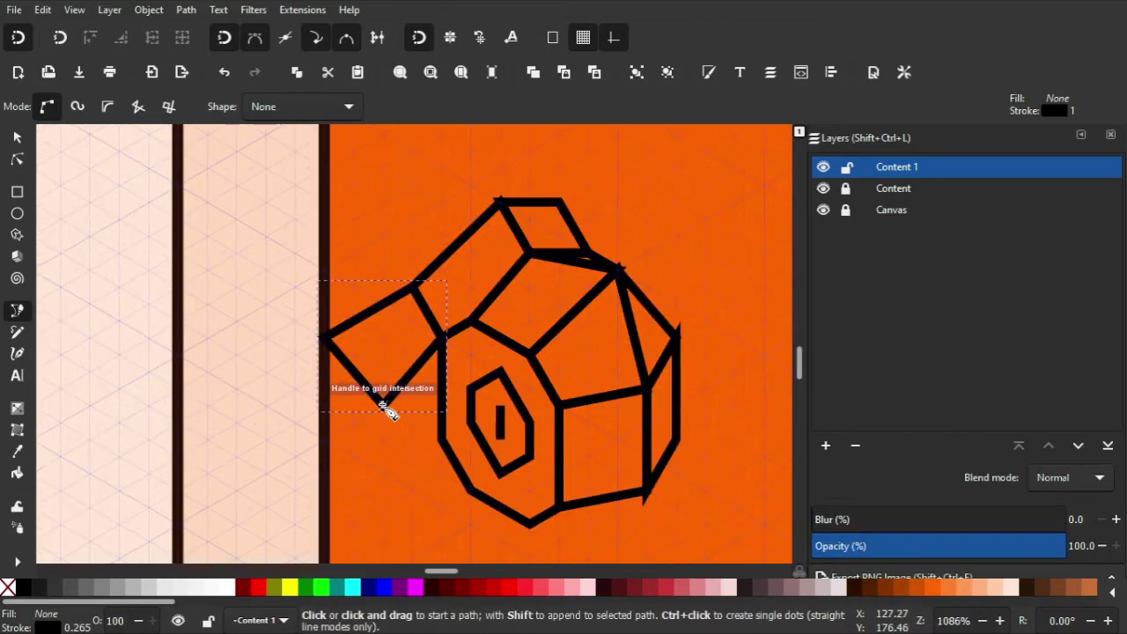
Step: Draw another facet and the left face outline of the cap
left_click(383, 405)
left_click(440, 339)
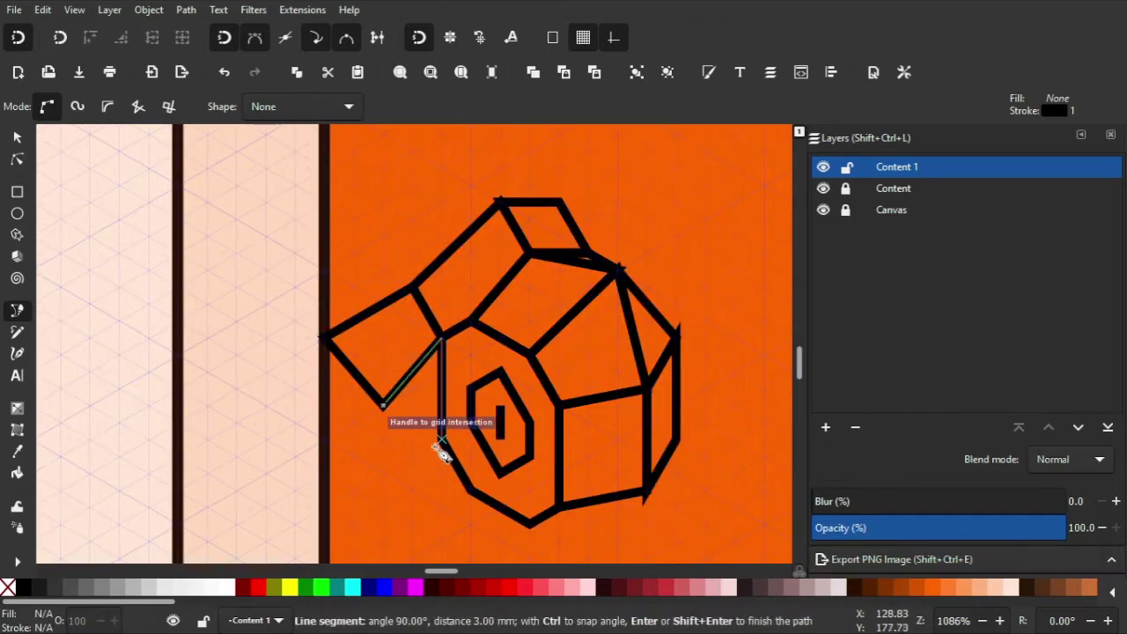
left_click(440, 440)
left_click(471, 489)
left_click(384, 473)
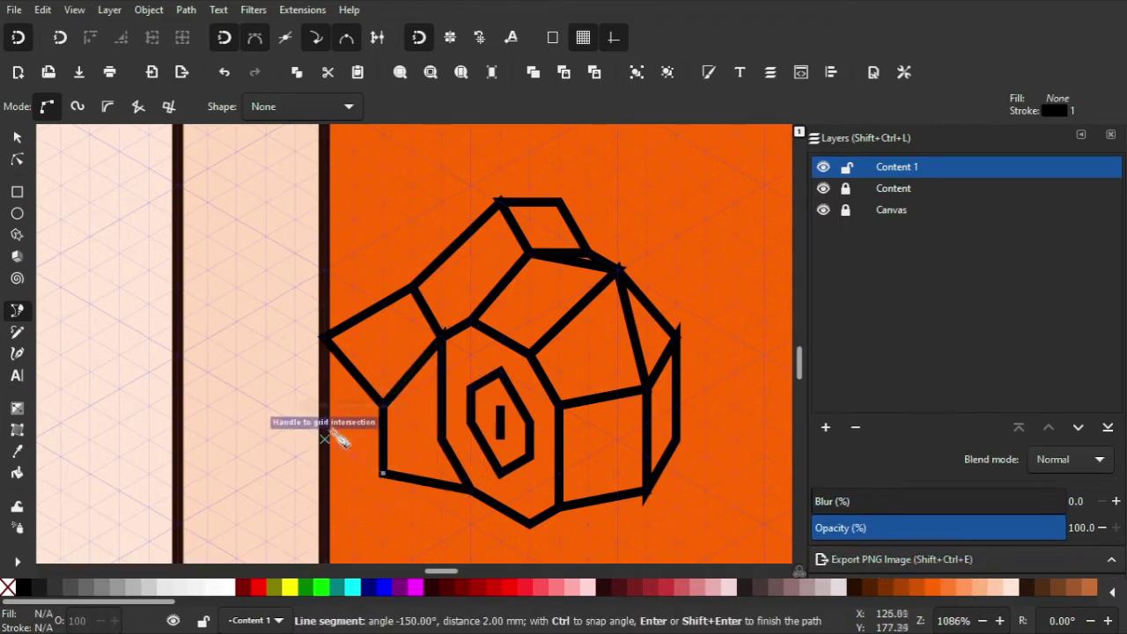
left_click(326, 408)
left_click(326, 339)
left_click(383, 405)
left_click(385, 473)
Step: Add the segments and upper facet that meet at the cap's apex
scroll(414, 423, "up", 5)
left_click(478, 396)
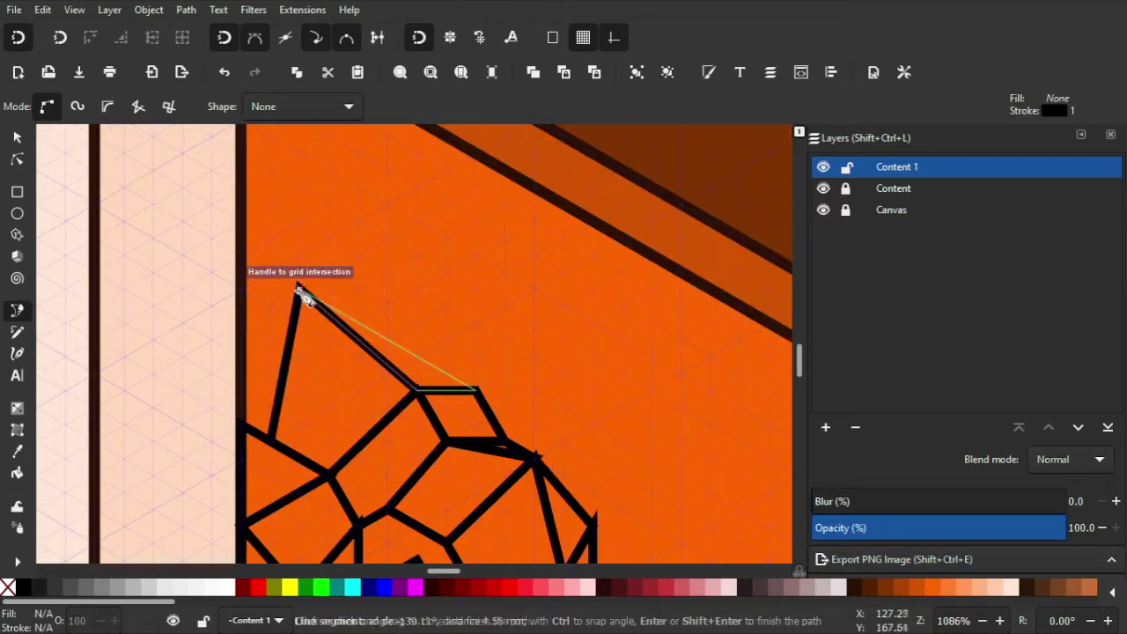
double_click(302, 297)
scroll(302, 300, "up", 1)
left_click(302, 299)
left_click(324, 201)
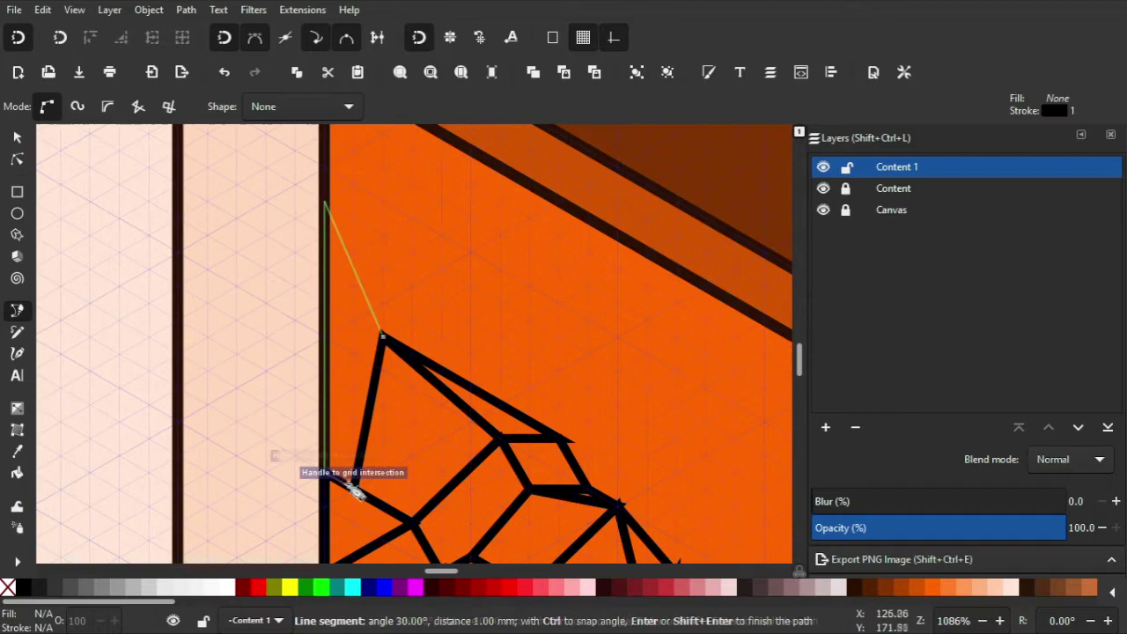
left_click(383, 334)
left_click(324, 201)
key("Escape")
left_click(469, 385)
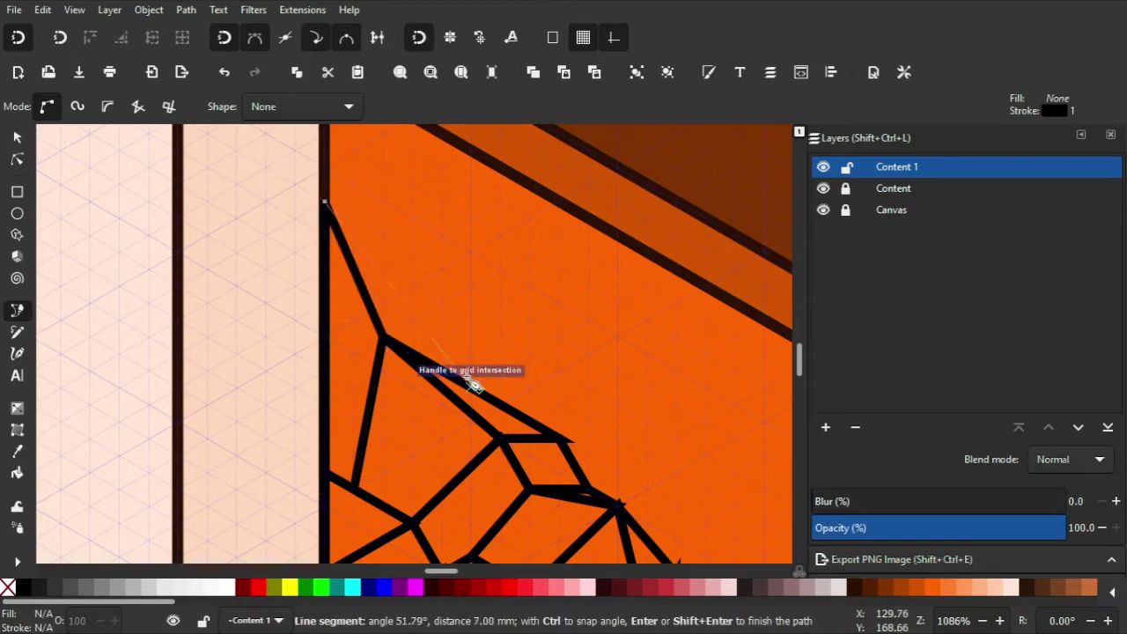
left_click(383, 335)
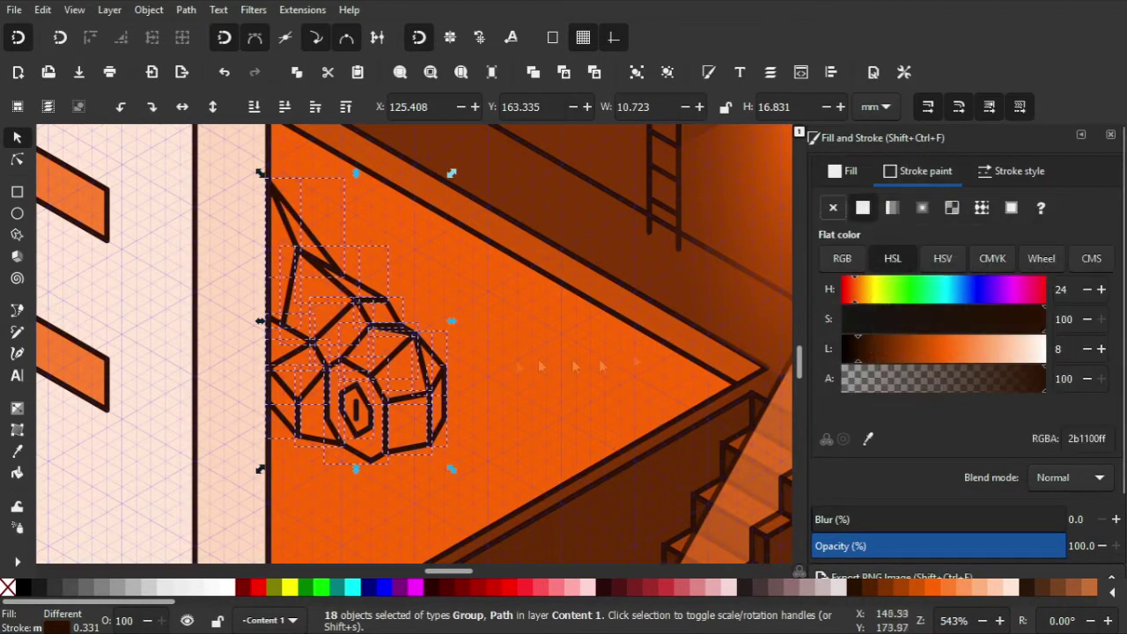
Step: Select the loose cap's paths and fill the slot hexagon orange #FF6600
left_click(872, 583)
key("ctrl+z")
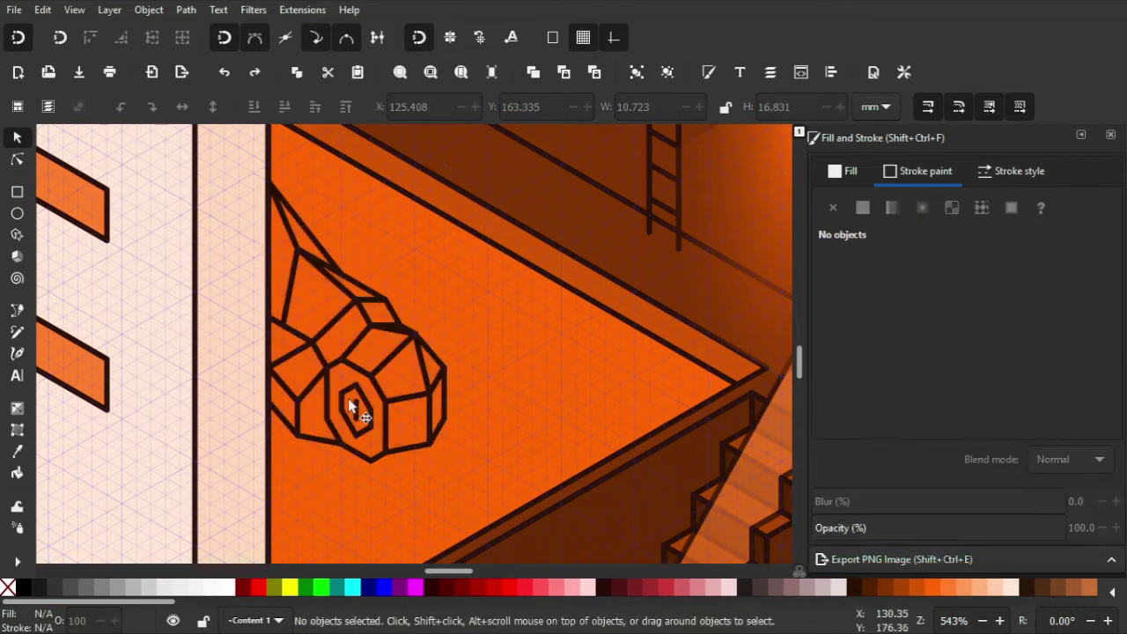
left_click_drag(490, 489, 202, 217)
scroll(366, 434, "up", 5)
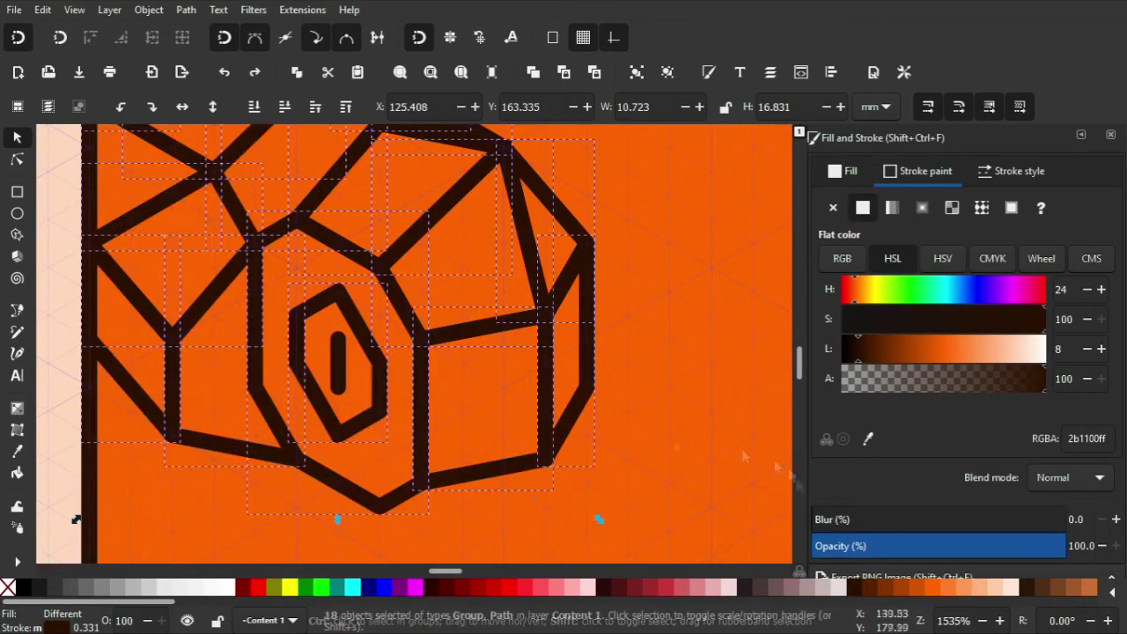
left_click(356, 422, "ctrl")
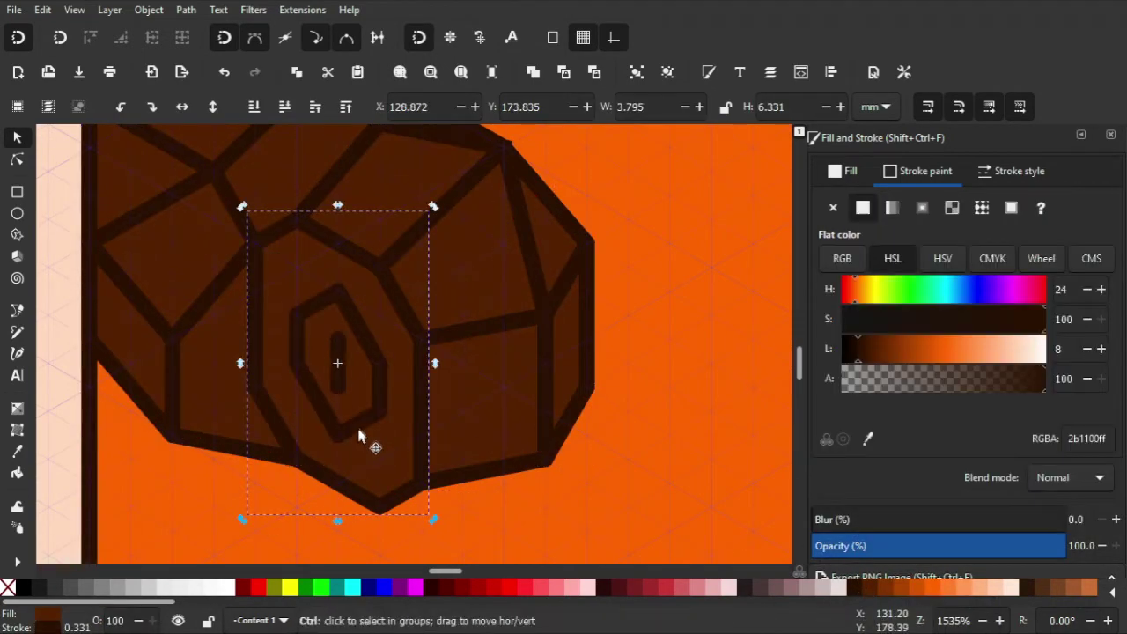
left_click(974, 588)
left_click(928, 588)
Step: Fill the remaining cap faces with dark brown swatches
key("Tab")
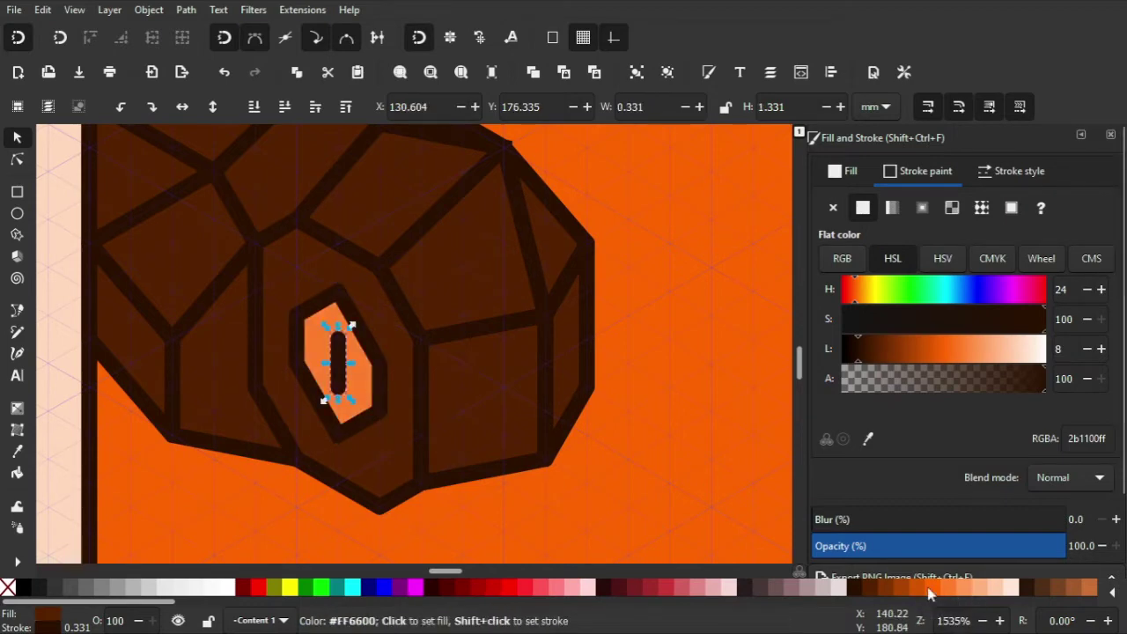
key("Escape")
scroll(574, 405, "down", 2)
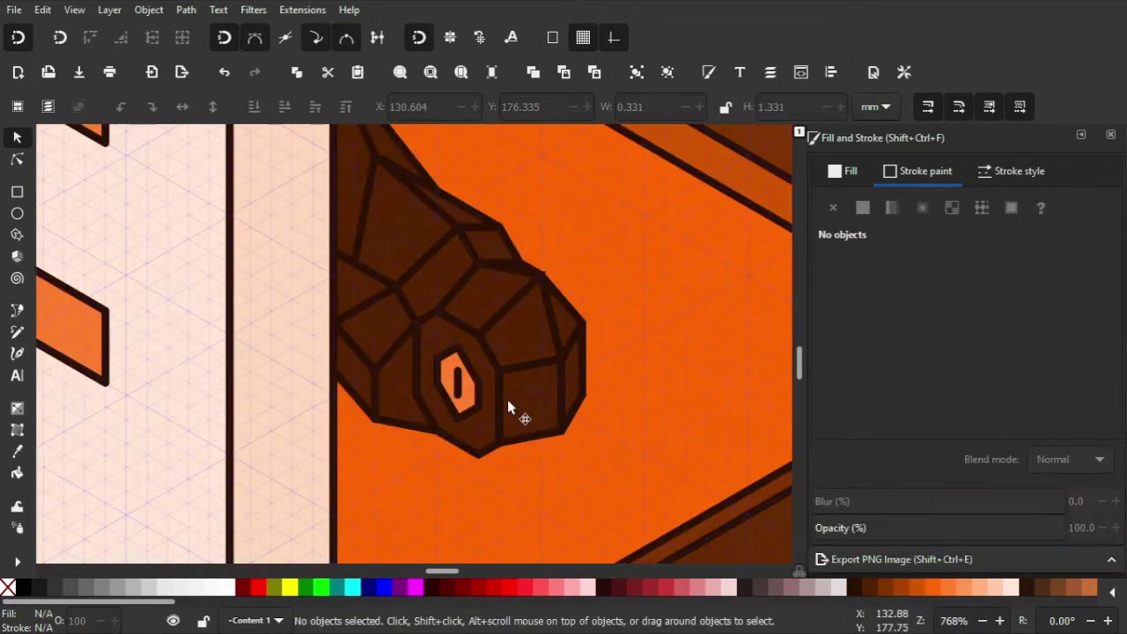
left_click(390, 402, "ctrl")
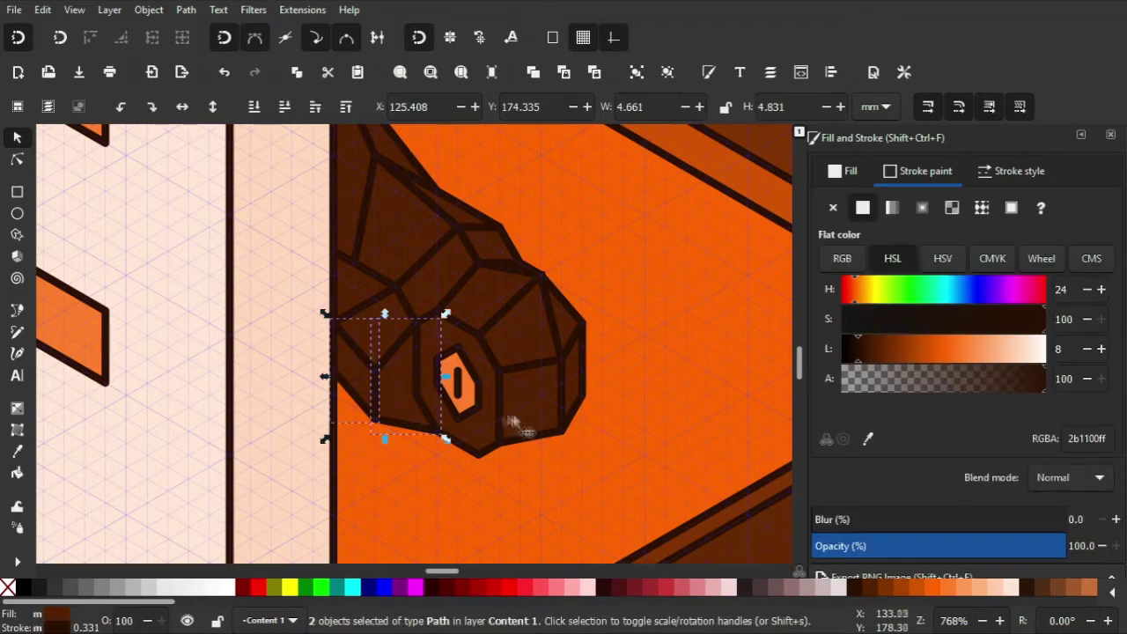
left_click(906, 588)
left_click(885, 588)
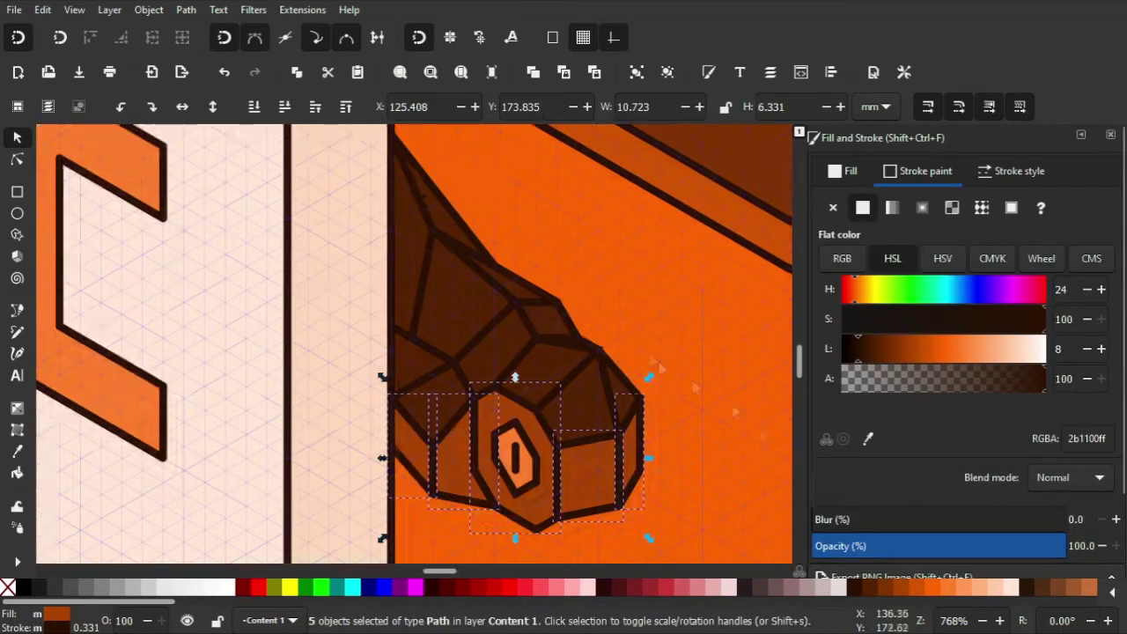
key("b")
left_click(430, 522)
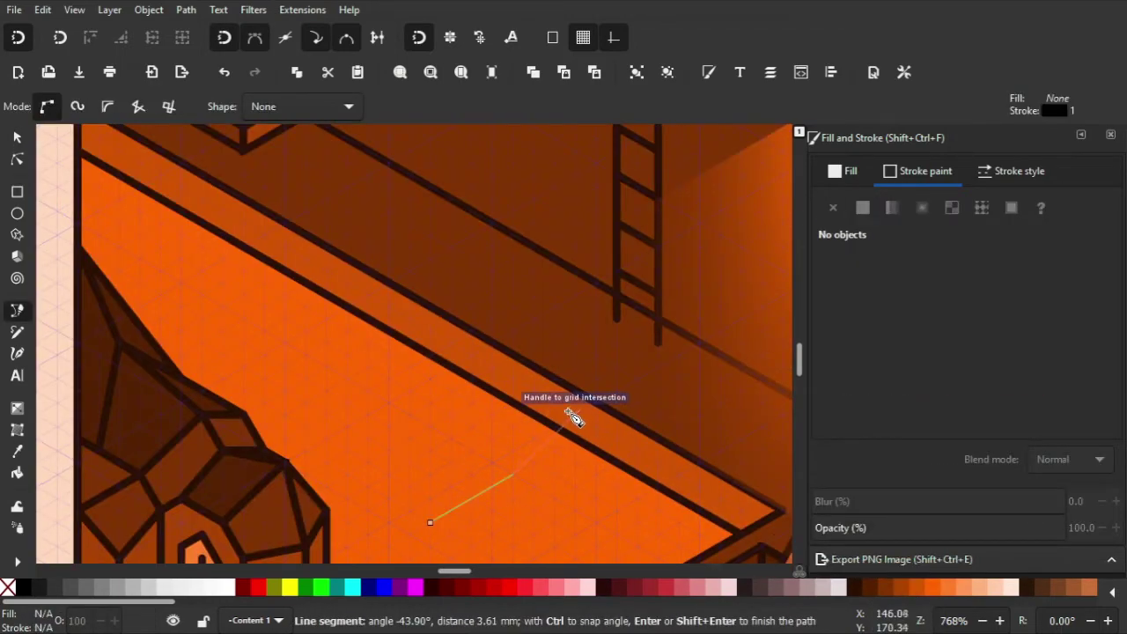
Step: Outline the hooked pipe shape with straight segments and close it
left_click(574, 340)
left_click(512, 259)
left_click(493, 198)
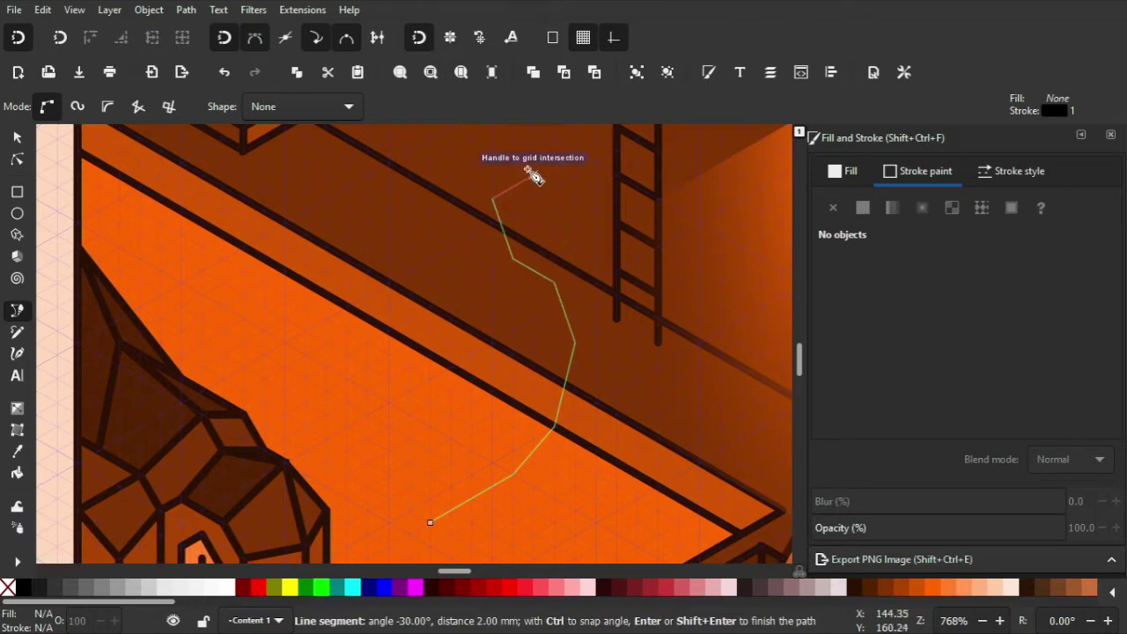
scroll(528, 140, "up", 1)
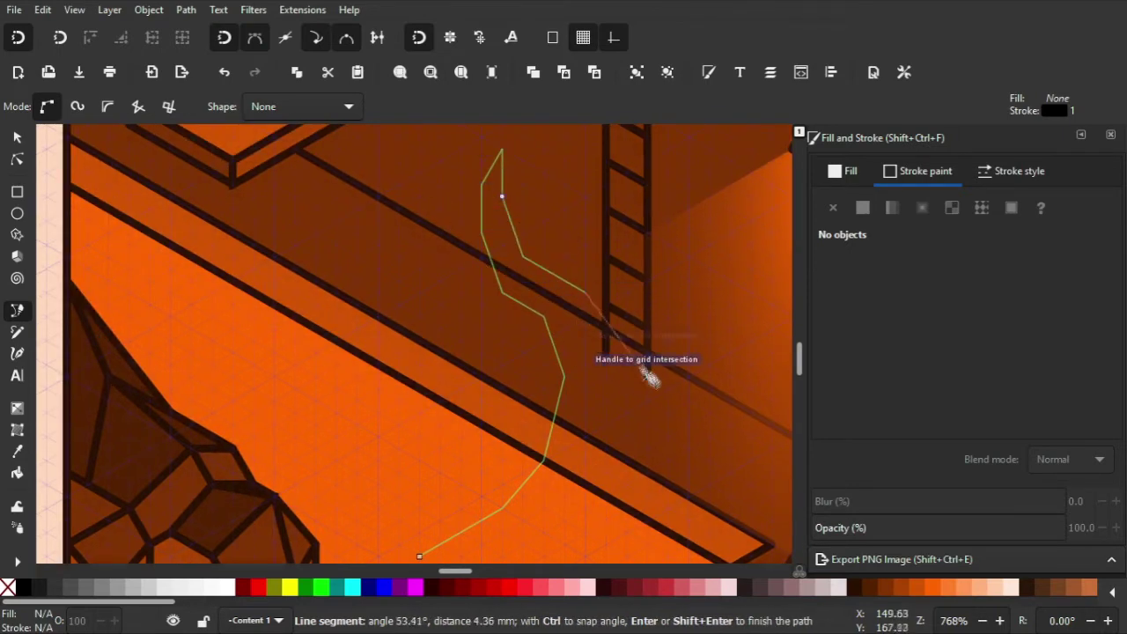
left_click(625, 388)
scroll(625, 388, "down", 3)
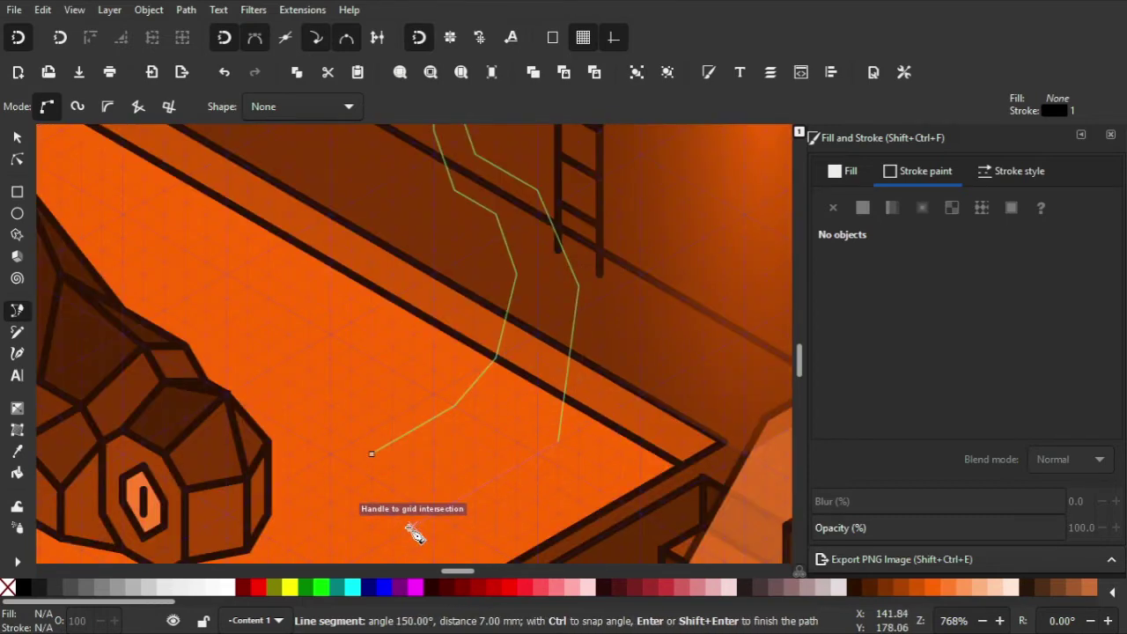
left_click(479, 512)
left_click(350, 490)
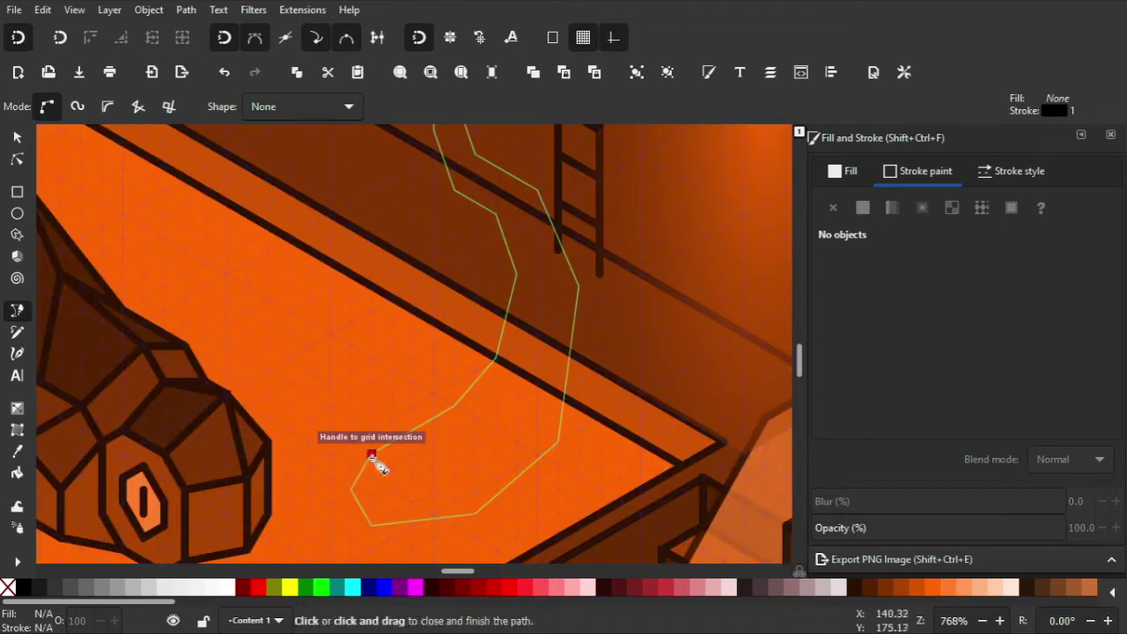
left_click(371, 455)
Step: Drag the pipe's top nodes into a flat-topped, sharp pointed hook
key("n")
left_click(421, 230)
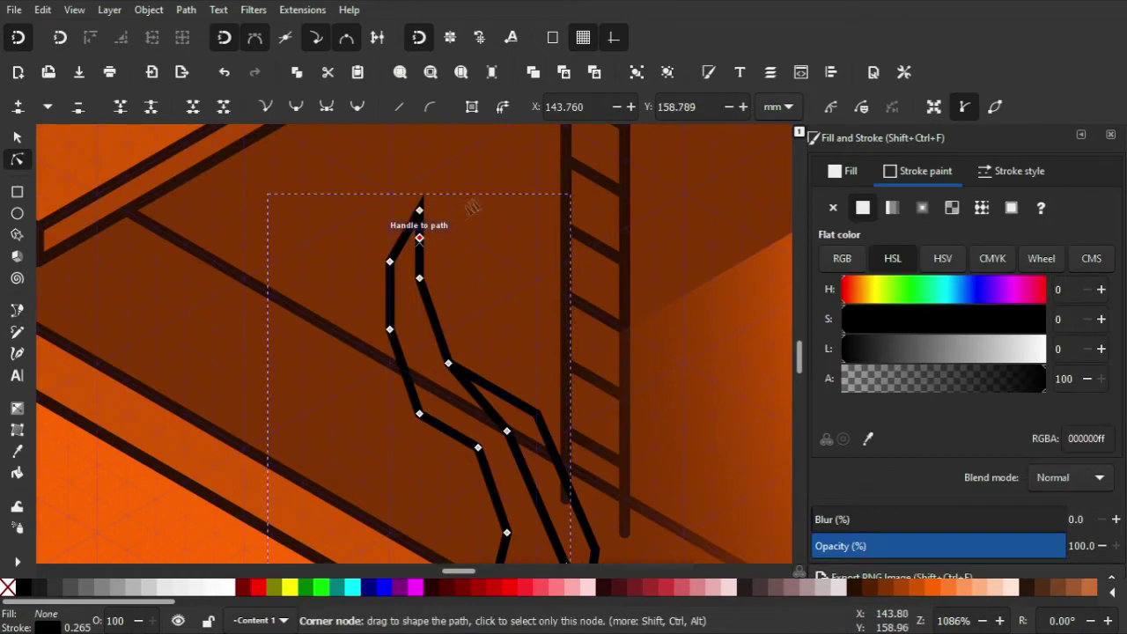
mouse_move(421, 239)
left_mouse_down()
mouse_move(478, 181)
mouse_move(509, 271)
mouse_move(477, 211)
left_mouse_up()
double_click(498, 262)
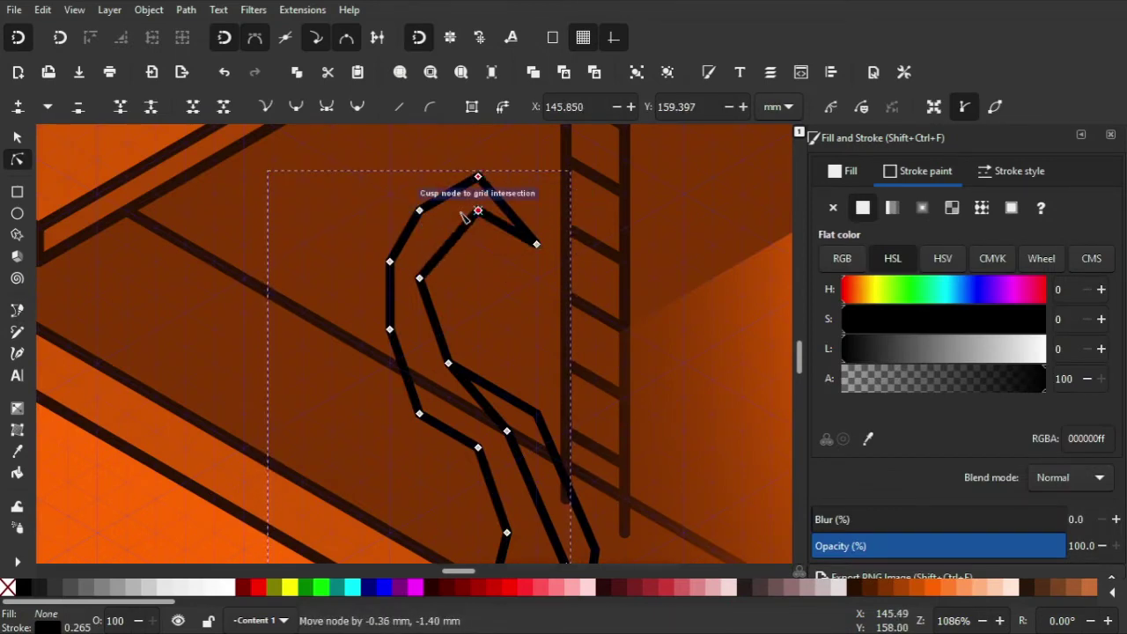
mouse_move(419, 278)
left_mouse_down()
mouse_move(447, 262)
mouse_move(431, 314)
left_mouse_up()
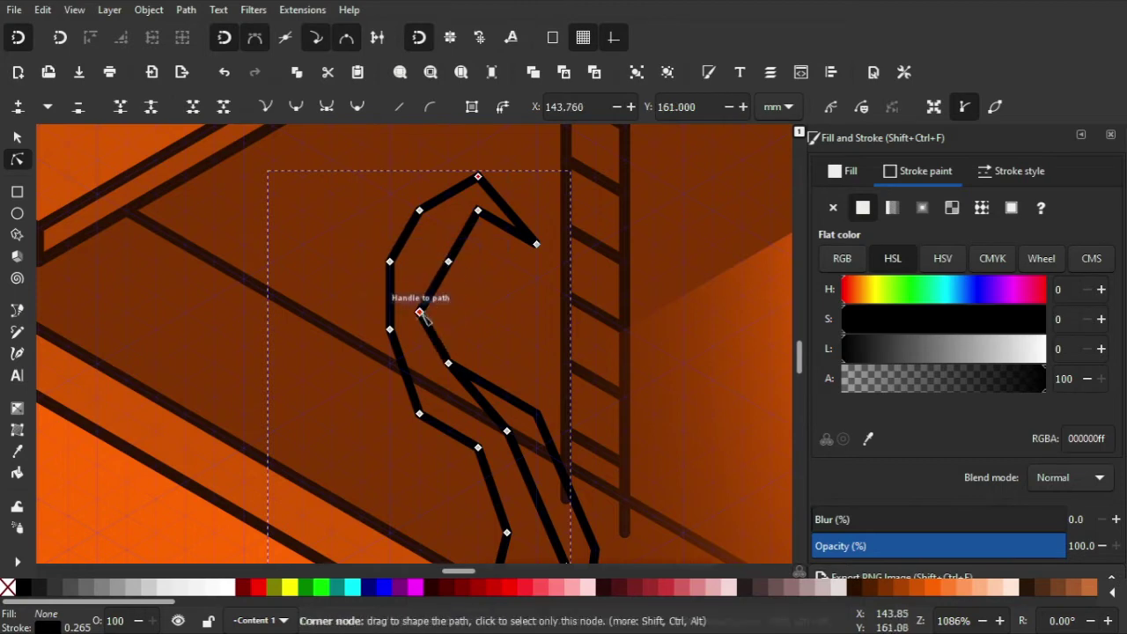
key("ctrl+z")
key("ctrl+z")
key("ctrl+z")
key("ctrl+z")
mouse_move(420, 219)
left_mouse_down()
mouse_move(435, 253)
mouse_move(445, 229)
left_mouse_up()
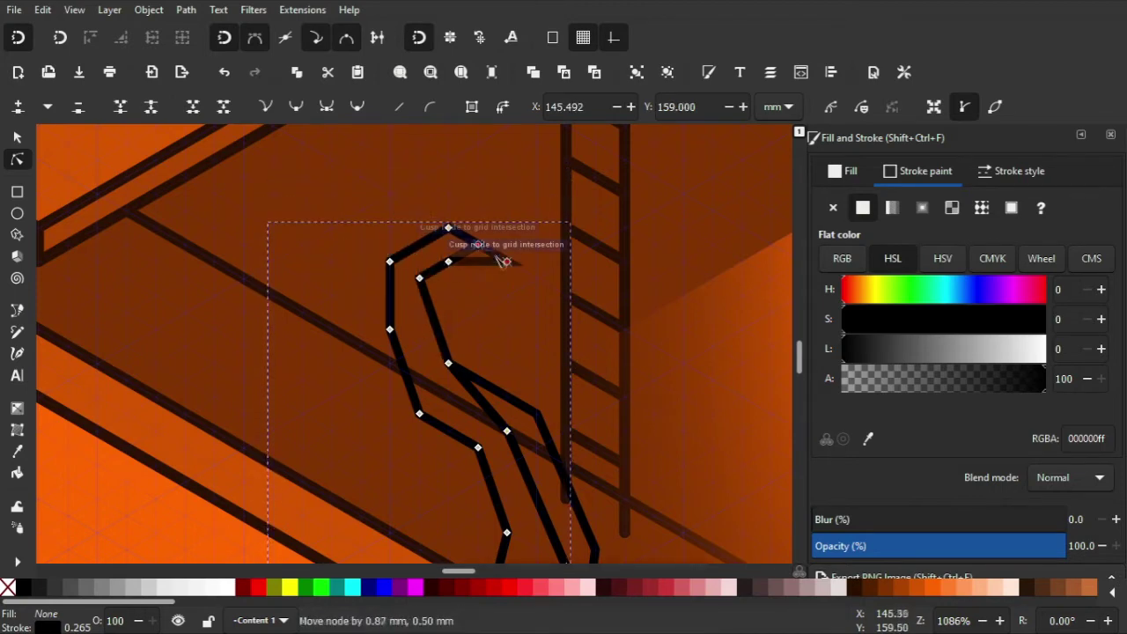
left_click_drag(502, 261, 477, 278)
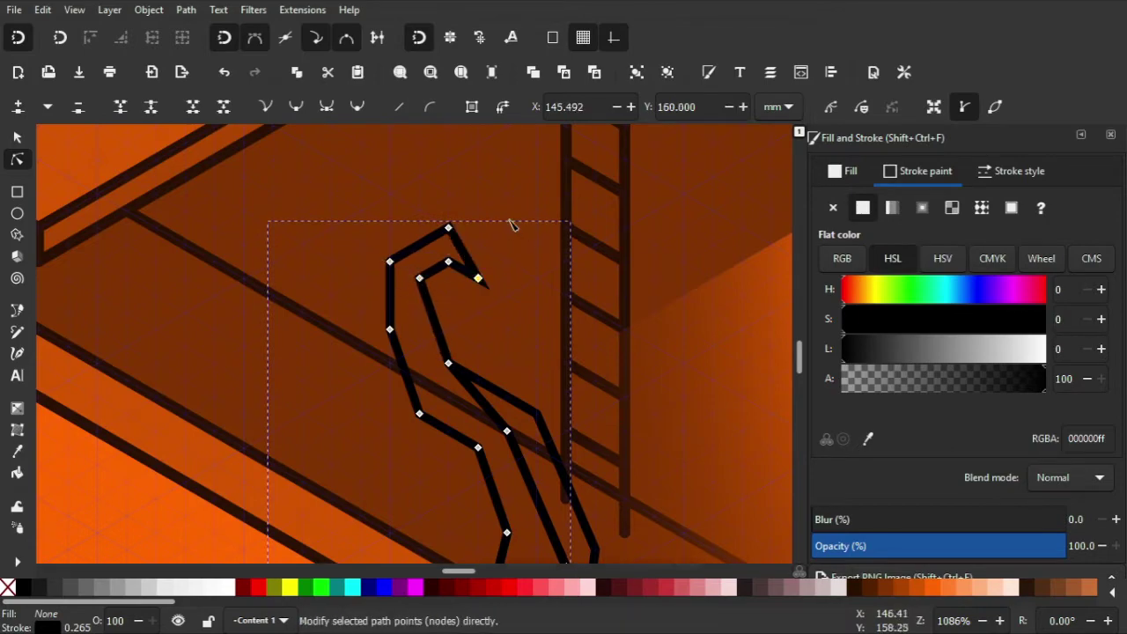
Step: Zoom out and select the reshaped pipe to inspect the whole shape
scroll(510, 224, "down", 3)
key("Escape")
key("s")
scroll(593, 317, "up", 1)
left_click(444, 409)
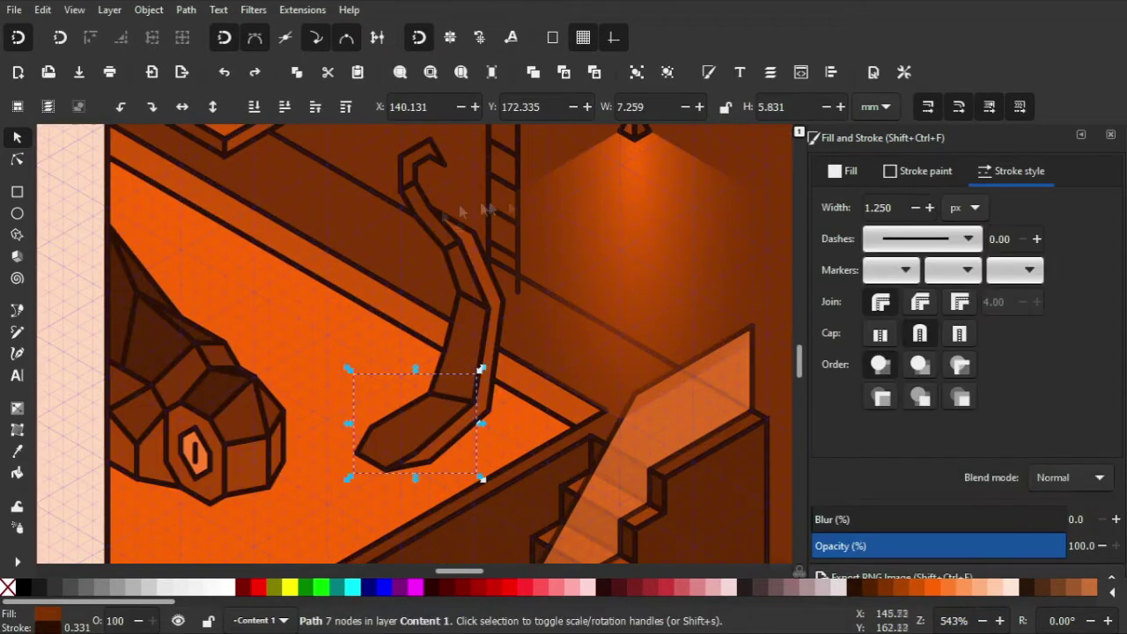
scroll(528, 220, "down", 1)
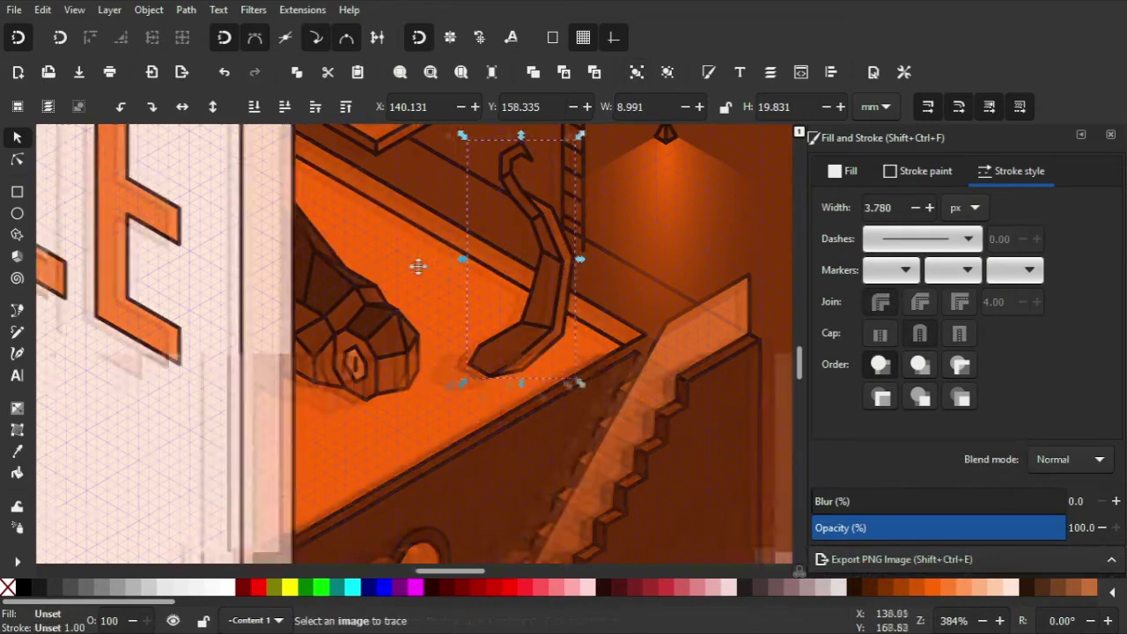
left_click(541, 265)
scroll(528, 352, "down", 2)
key("Escape")
scroll(396, 299, "up", 1)
key("b")
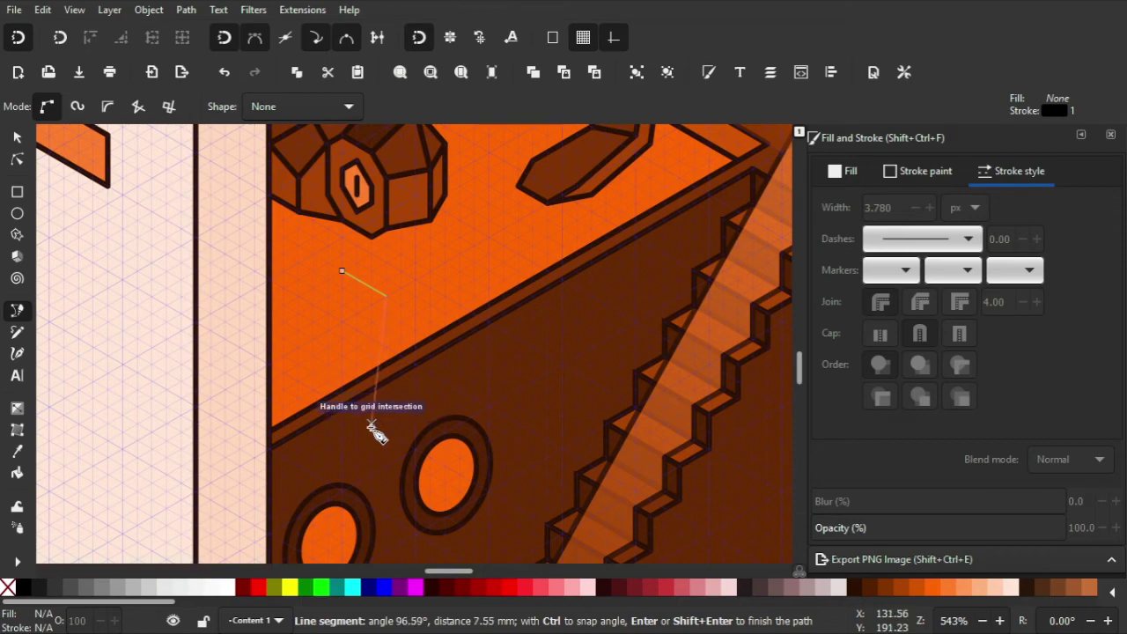
Step: Draw the four-sided tapered post above the wall holes
left_click(371, 424)
left_click(312, 423)
left_click(281, 286)
left_click(342, 270)
key("n")
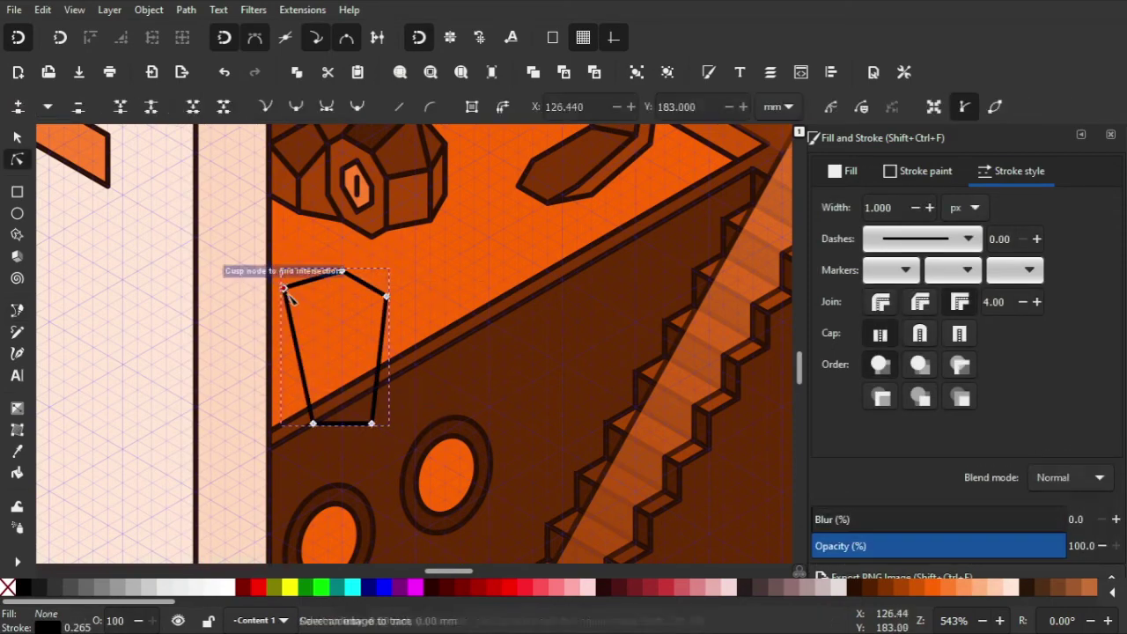
key("s")
key("b")
Step: Draw the stem path looping around the right hole from the post's corner
left_click(313, 424)
scroll(340, 453, "down", 2)
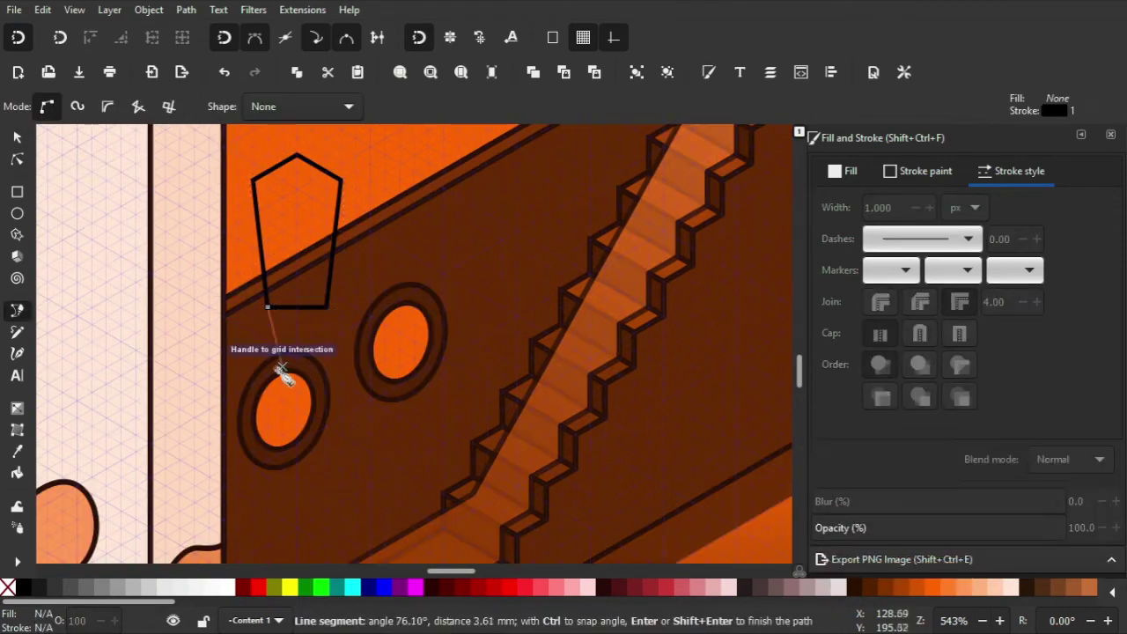
left_click(400, 415)
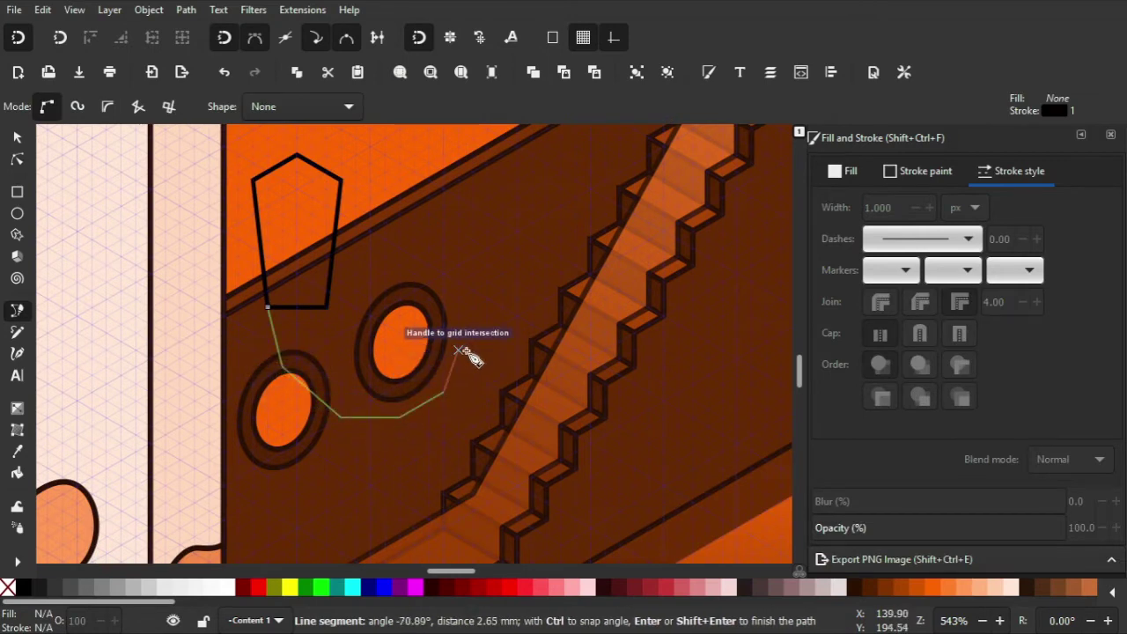
left_click(458, 302)
left_click(430, 283)
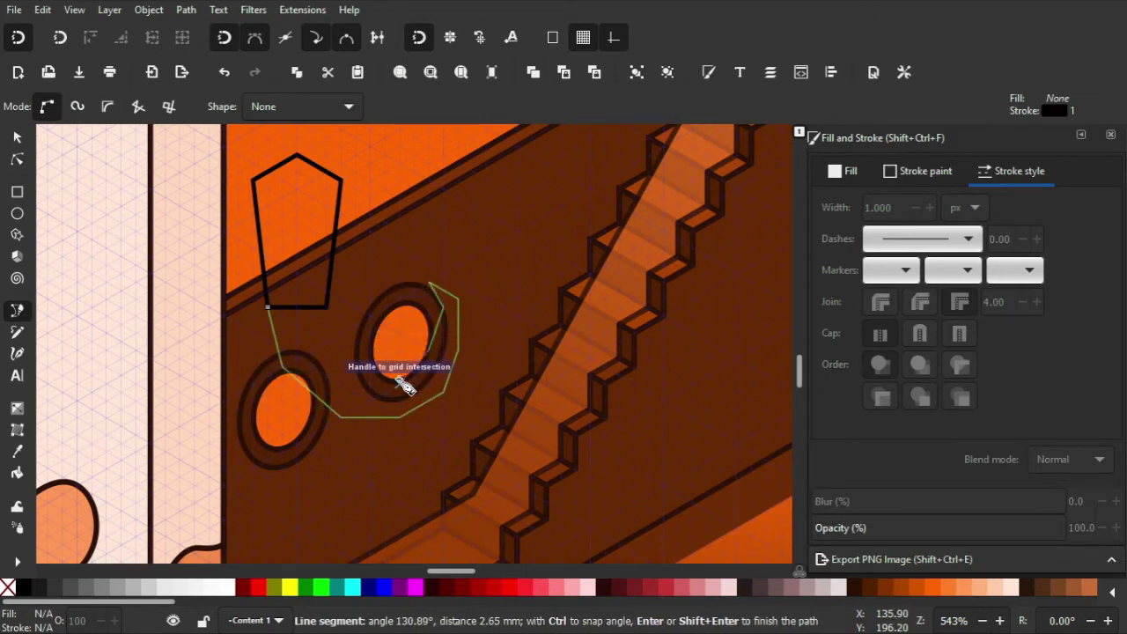
left_click(401, 380)
left_click(327, 341)
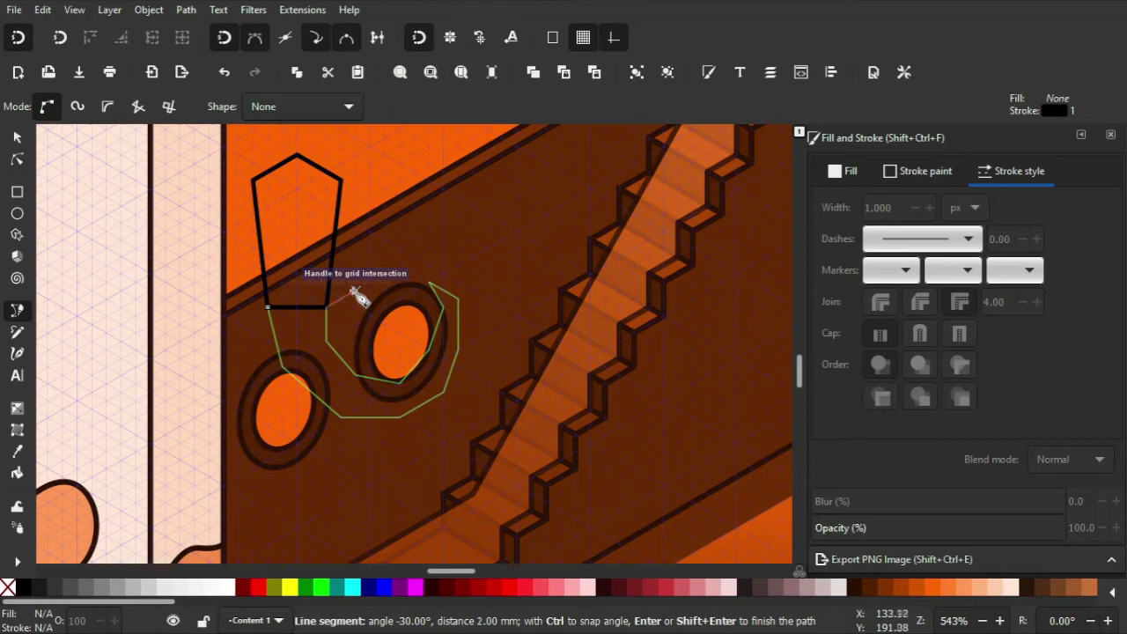
left_click(267, 307)
Step: Fill the post and looped stem brown with dark outlines
key("s")
key("minus")
left_click_drag(436, 304, 559, 409)
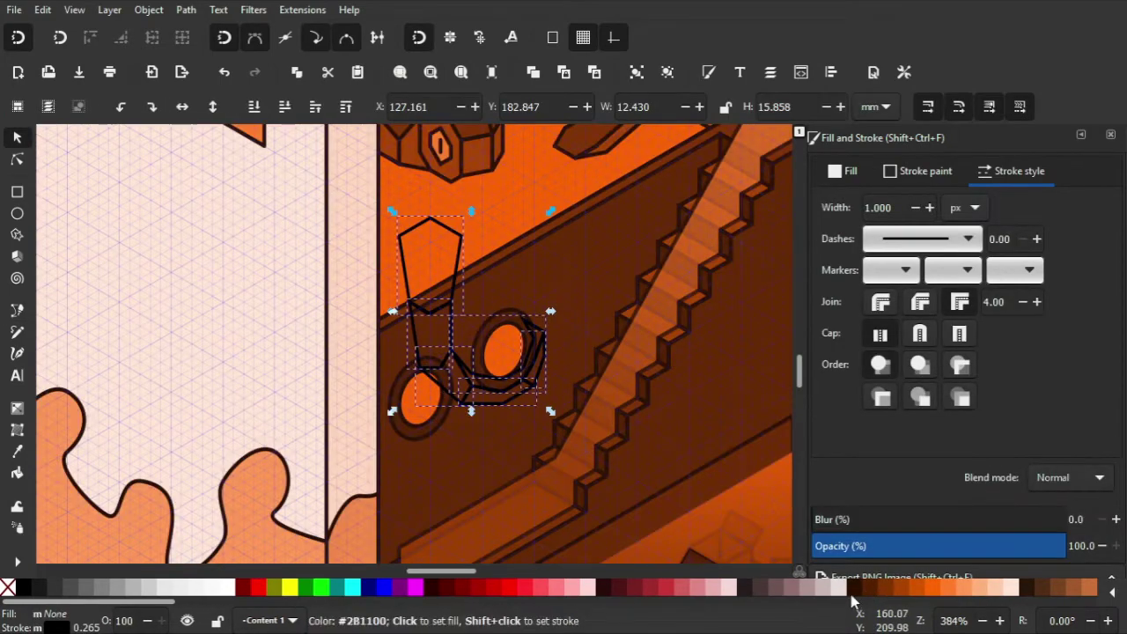
left_click(431, 256, "shift")
left_click(922, 173)
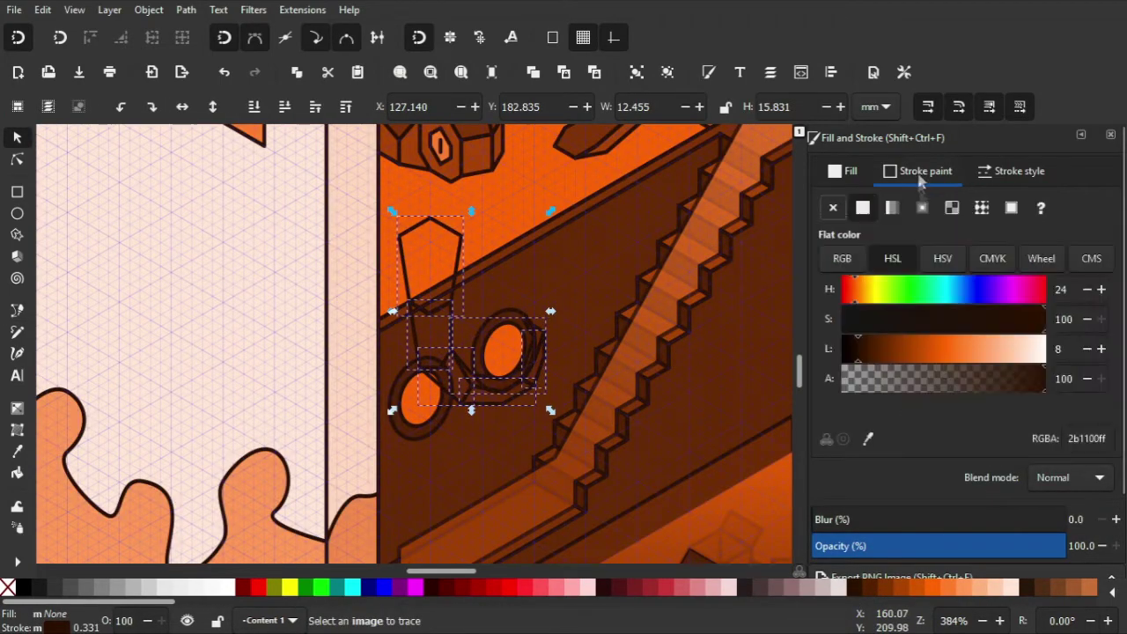
left_click(870, 595)
key("Escape")
Step: Select the post, lower stem and right-hole nut facets in turn to check them
key("plus")
left_click(453, 314)
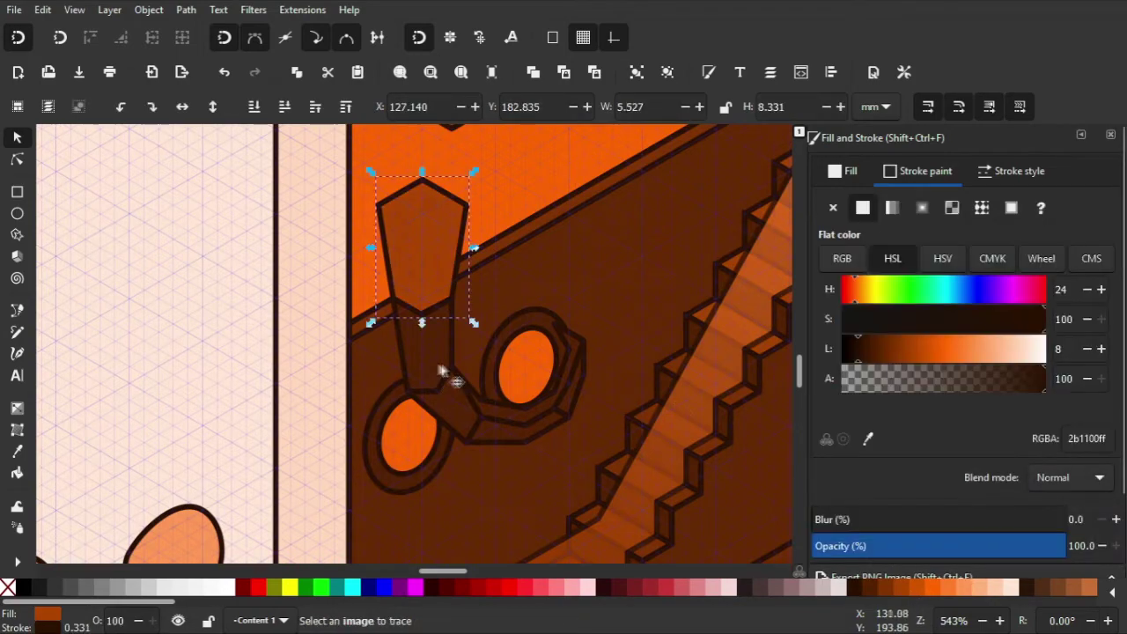
left_click(443, 370, "shift")
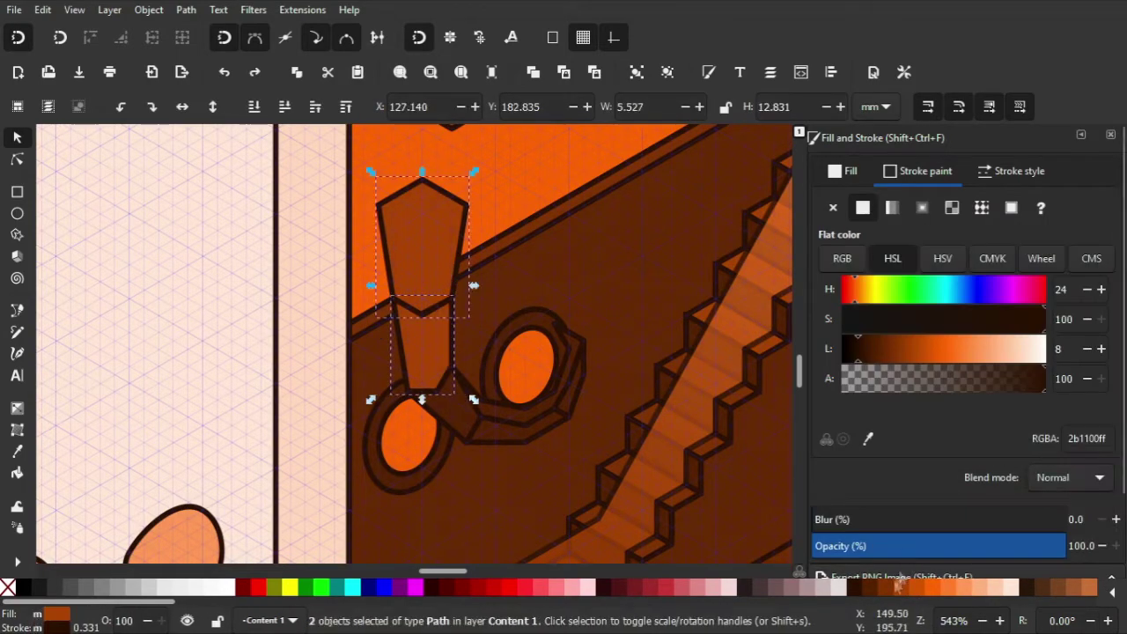
scroll(563, 352, "down", 3)
left_click(334, 347)
left_click(294, 264)
scroll(897, 588, "down", 3)
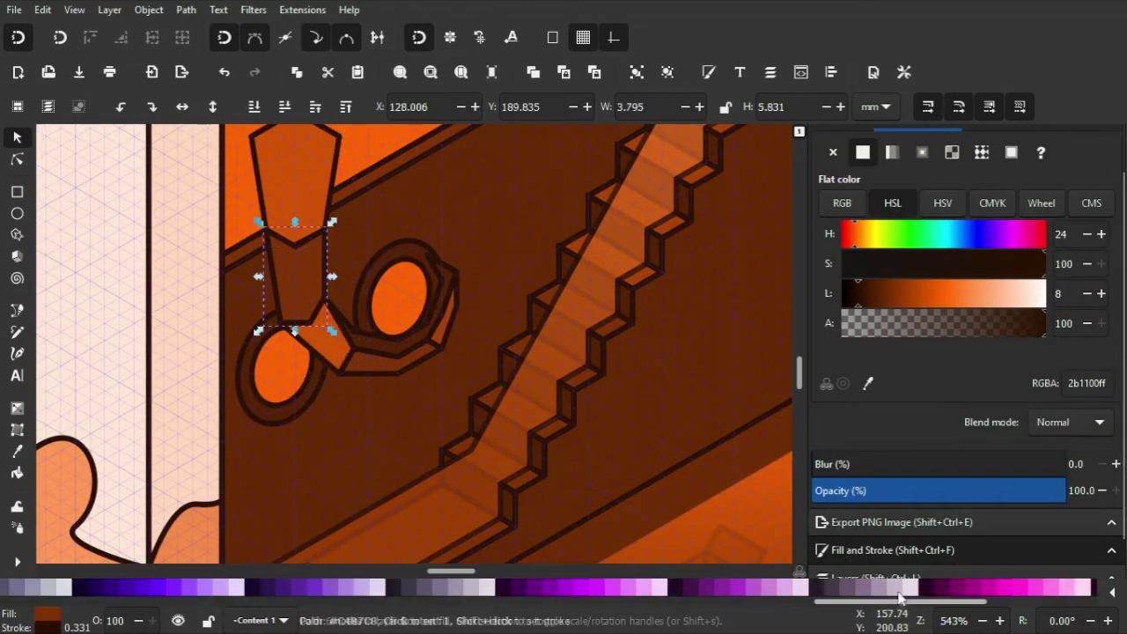
scroll(900, 588, "up", 3)
left_click(428, 346)
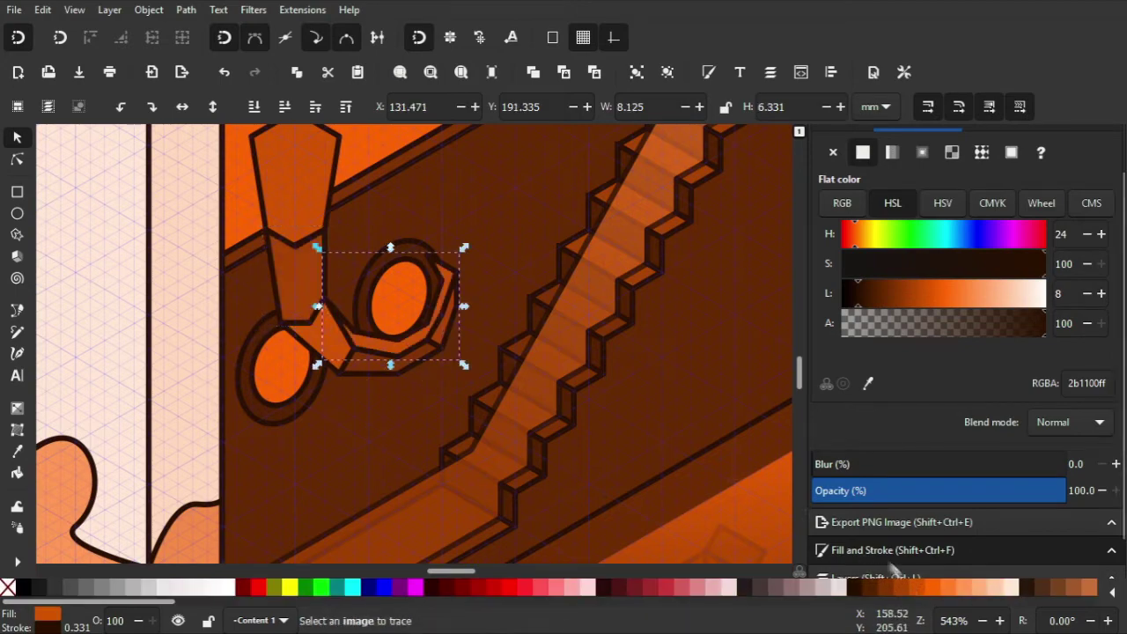
left_click(436, 343)
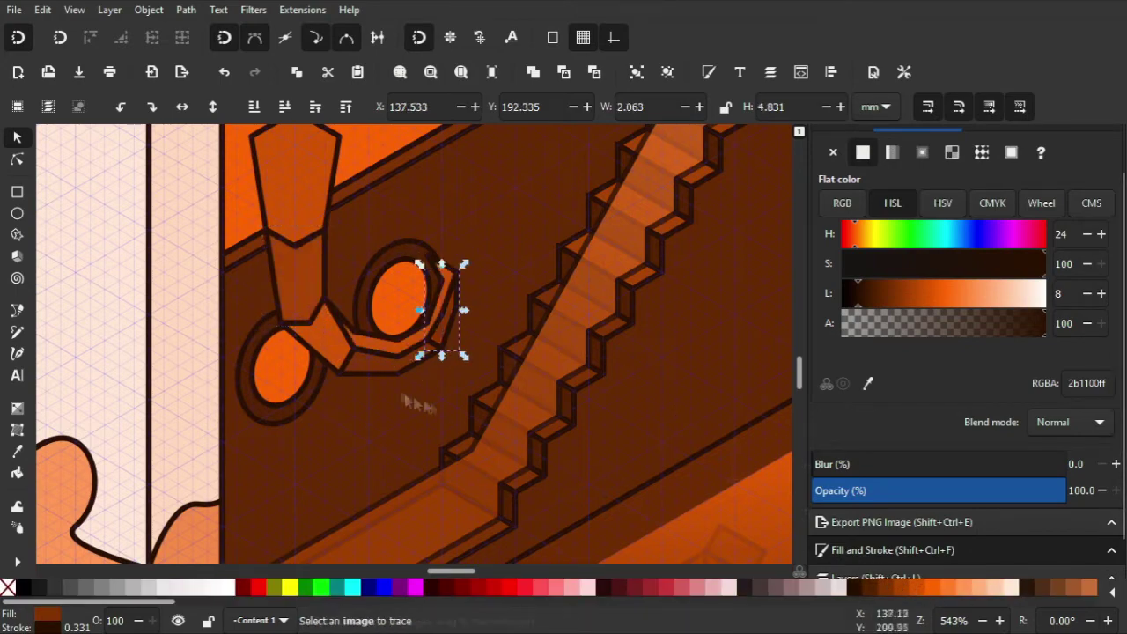
key("Escape")
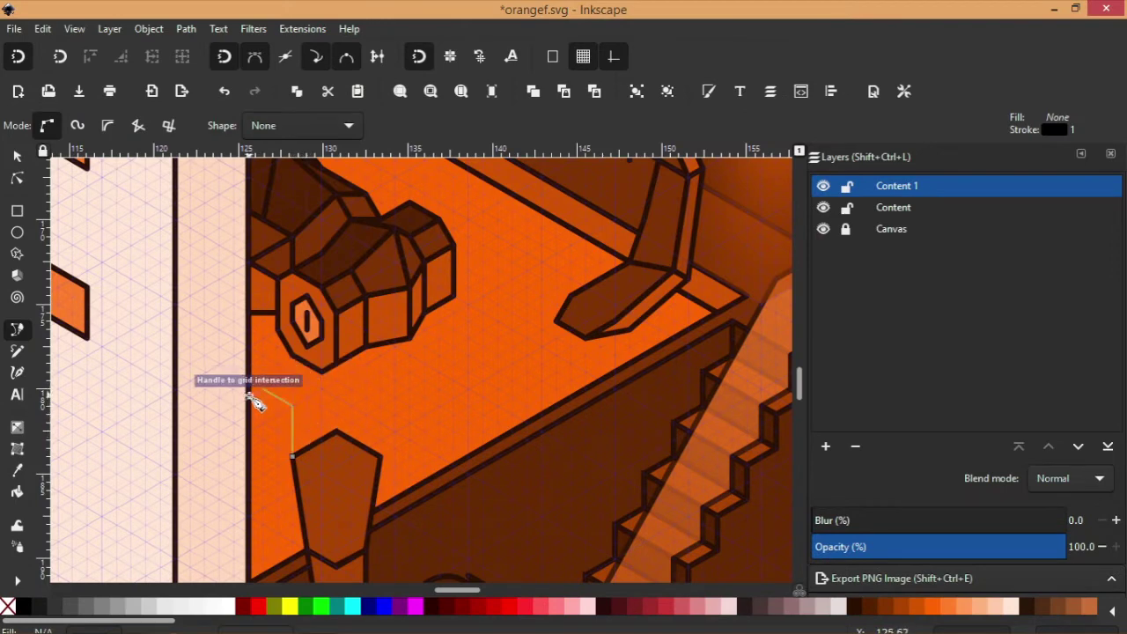
Step: Close the outline around the floor area and fill it with brown
scroll(253, 400, "down", 2)
scroll(253, 400, "left", 3)
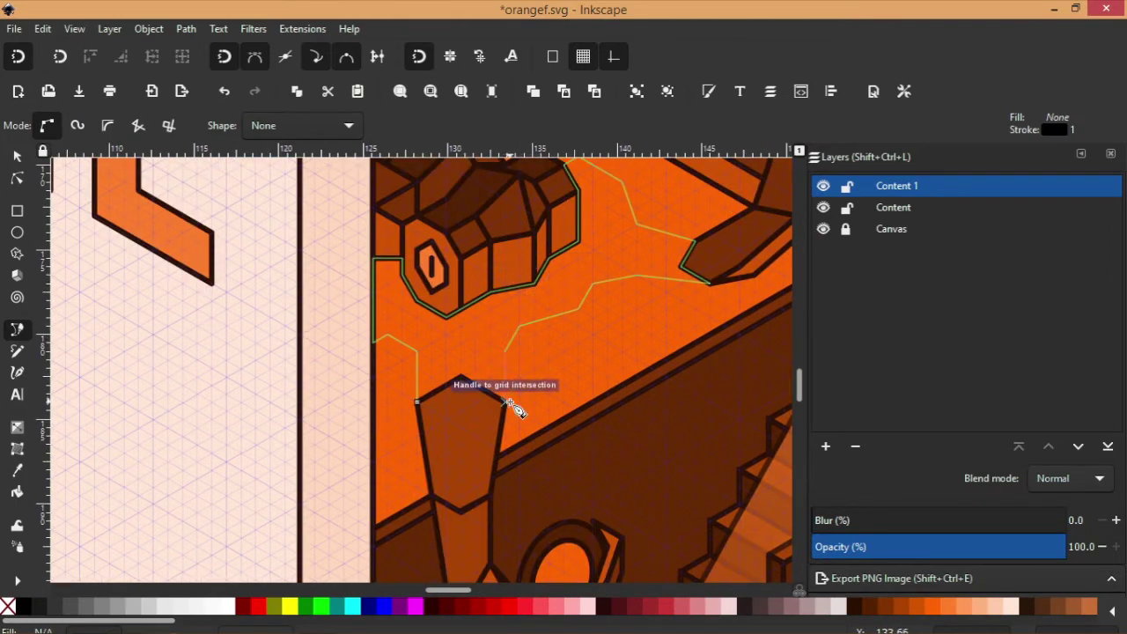
left_click(419, 403)
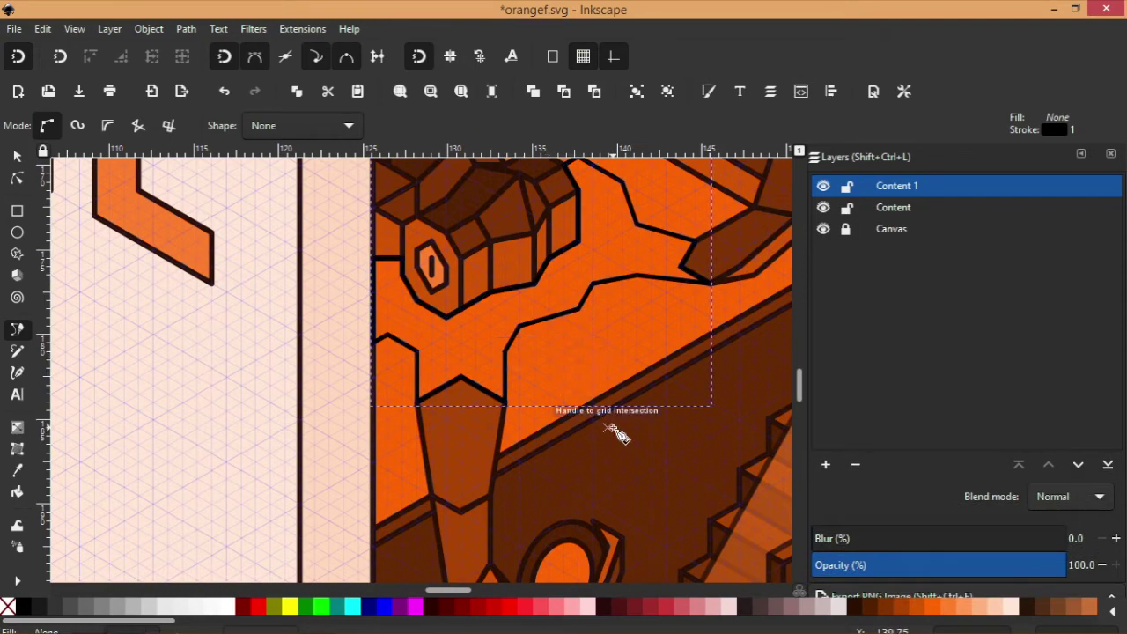
key("n")
left_click(885, 607)
left_click(896, 614)
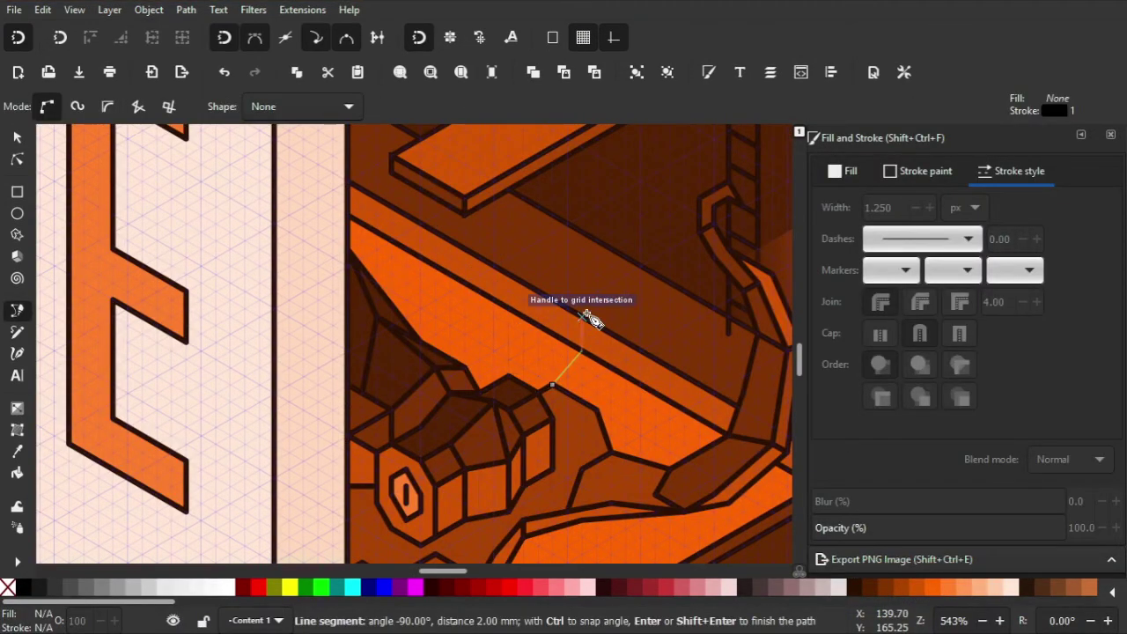
Step: Draw the curled hook-shaped path node by node and close it
left_click(596, 309)
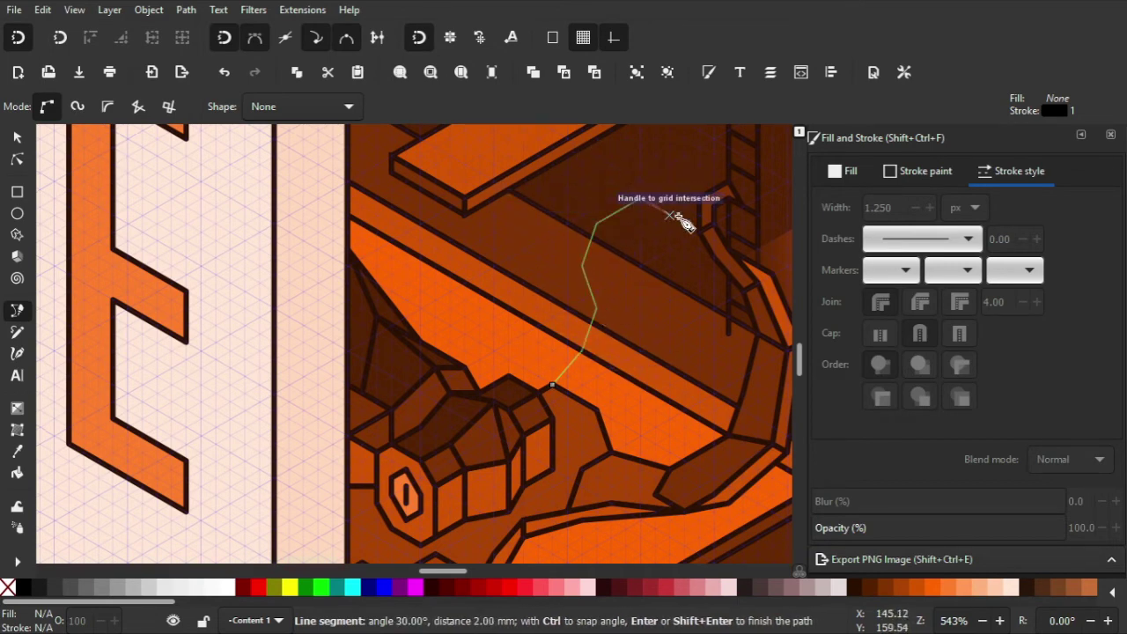
scroll(669, 224, "up", 2)
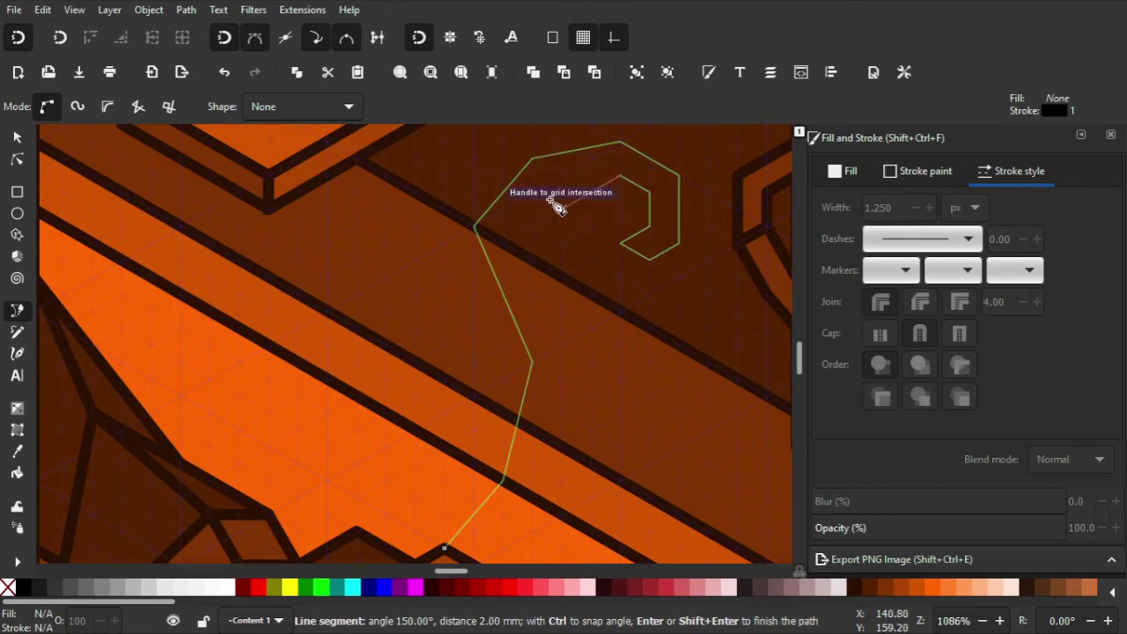
left_click(562, 210)
left_click(621, 511)
scroll(616, 493, "down", 5)
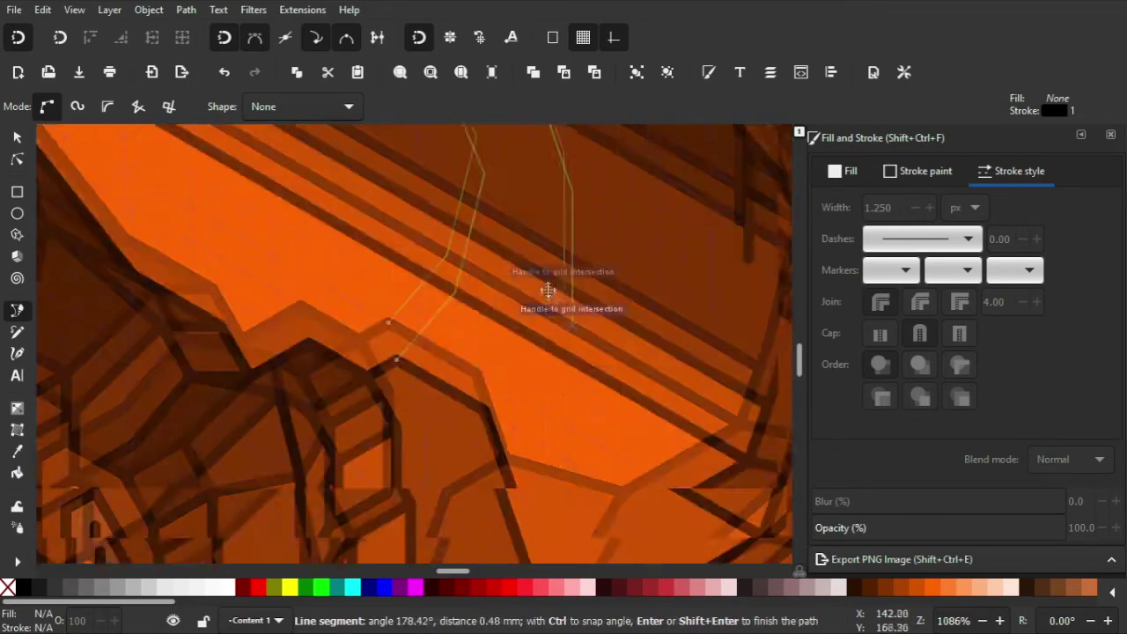
left_click(482, 383)
left_click(389, 323)
Step: Drag a node at the base of the curl to adjust its shape
key("n")
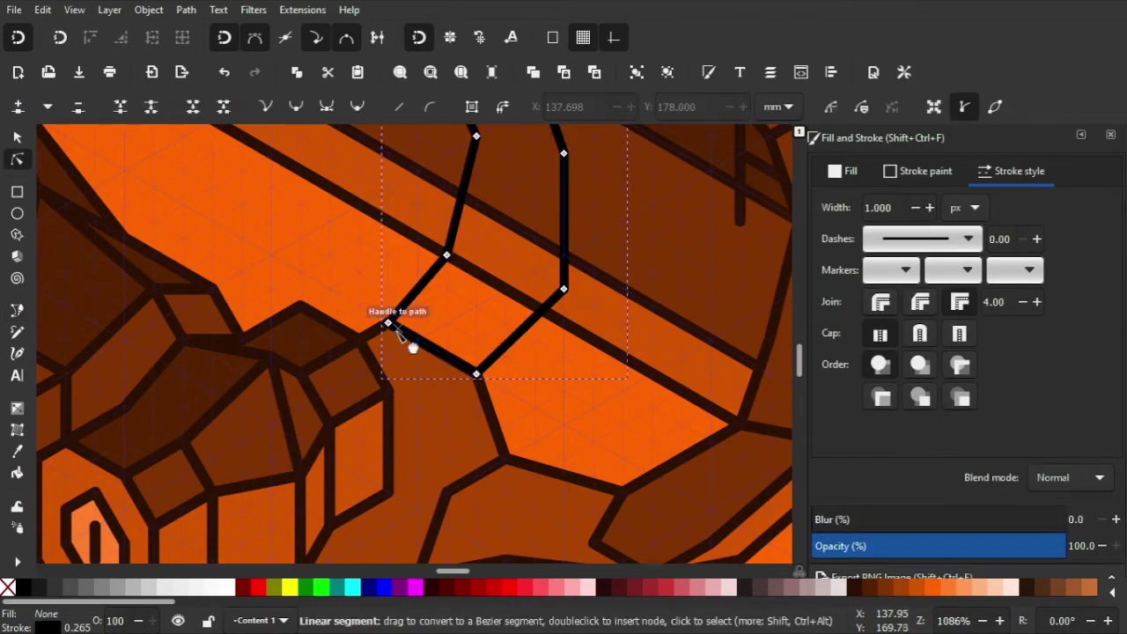
scroll(414, 317, "up", 2)
left_click_drag(446, 324, 446, 290)
scroll(478, 401, "down", 1, "ctrl")
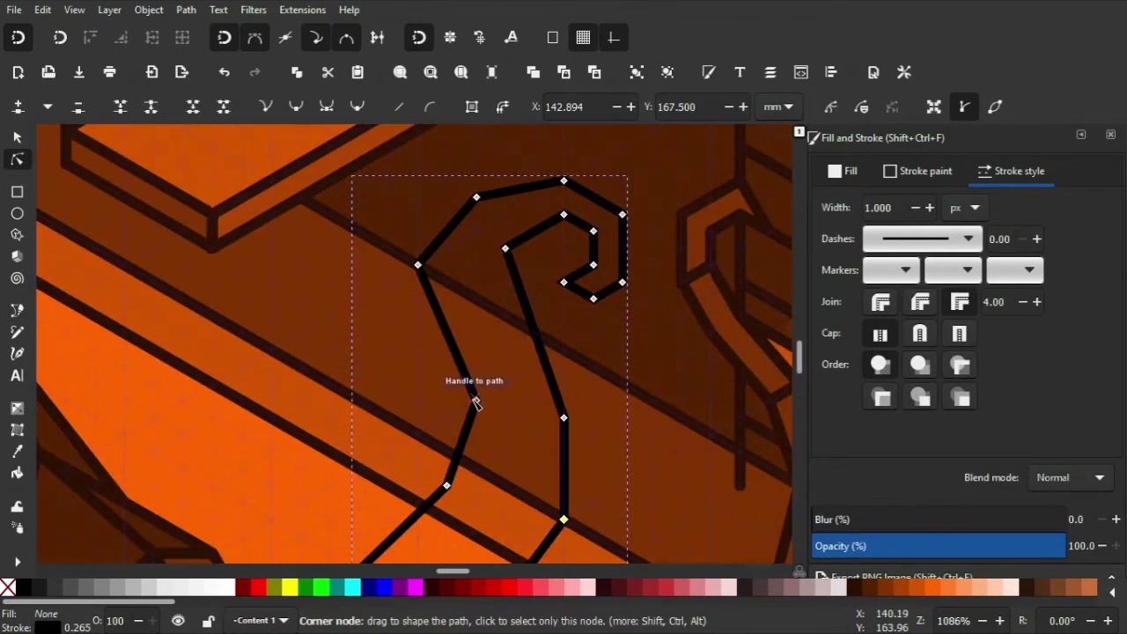
scroll(555, 352, "down", 1, "ctrl")
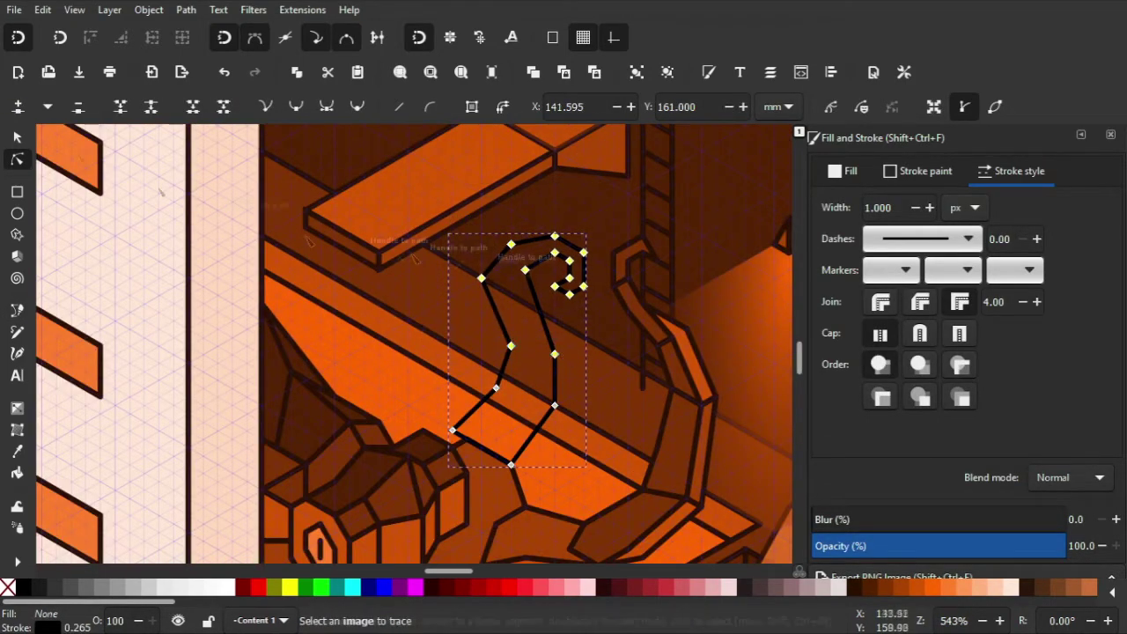
key("s")
scroll(575, 178, "down", 1, "ctrl")
Step: Give the shapes around the curl reshaped joins, a 1.25 px stroke and #552200 fill
left_click_drag(630, 171, 461, 461)
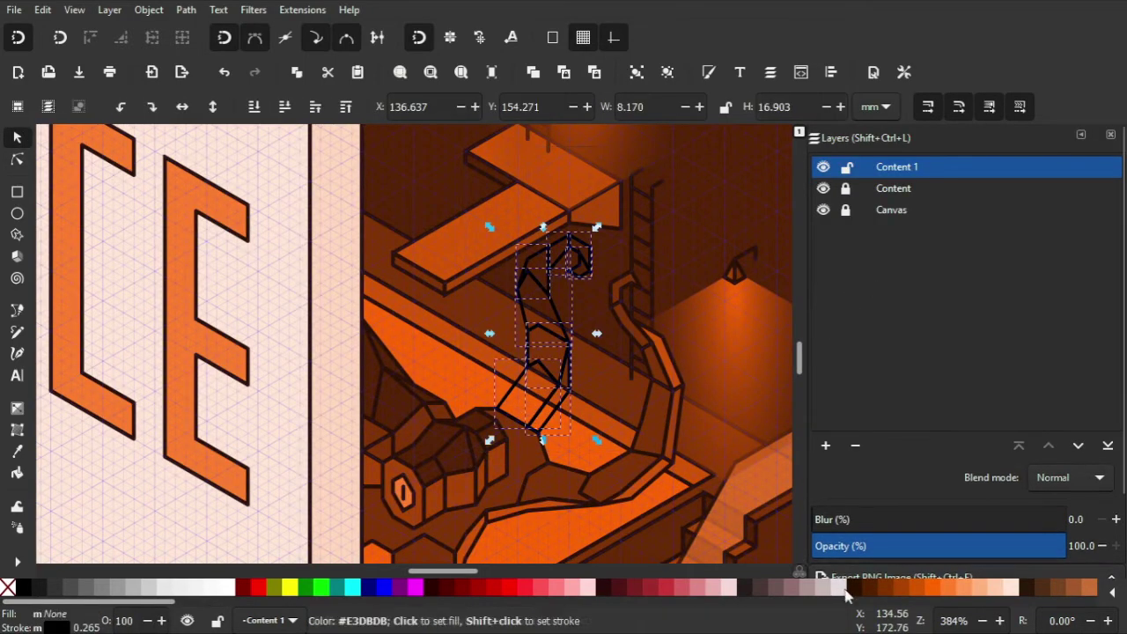
left_click(880, 304)
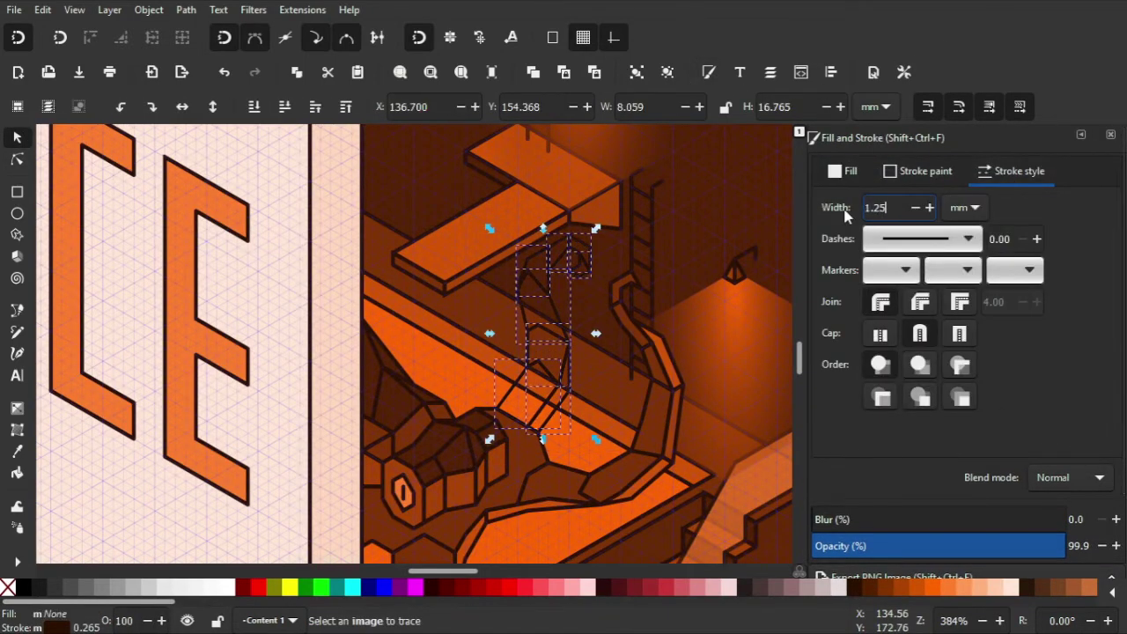
left_click(965, 207)
left_click(955, 157)
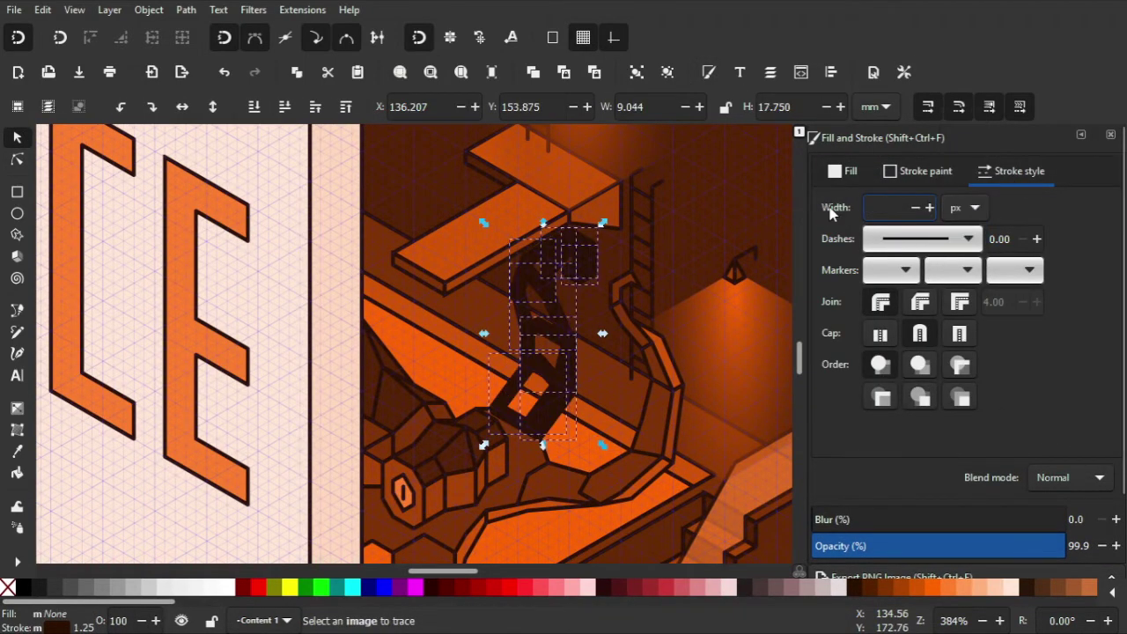
left_click(875, 593)
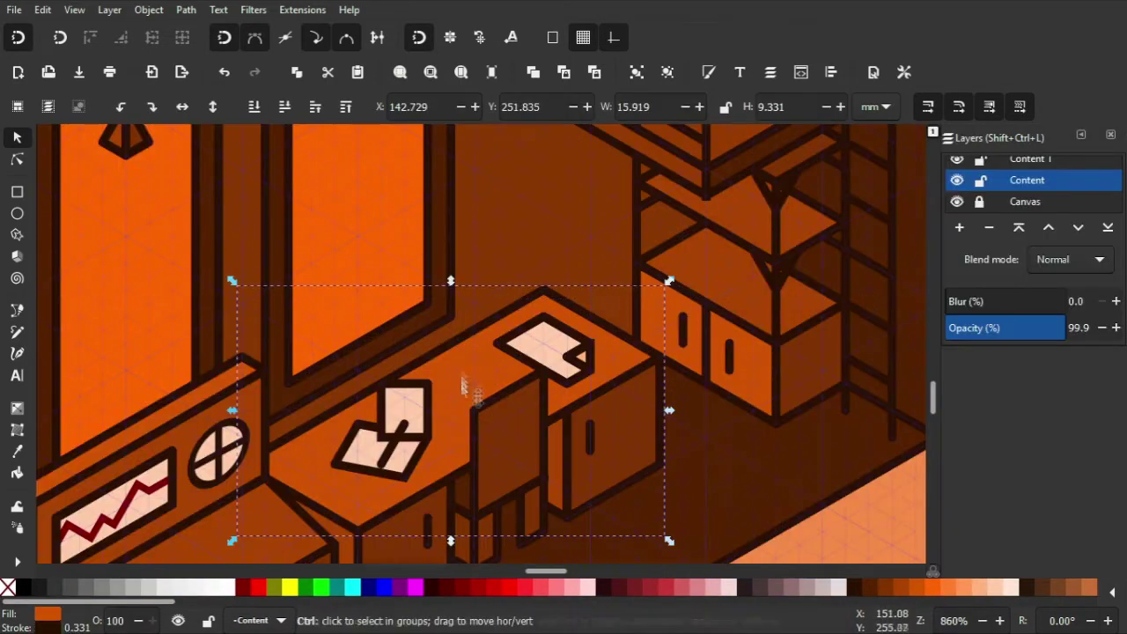
left_click_drag(464, 382, 464, 335)
Step: Narrow the desk top by moving two corner nodes, then pick the paper sheet inside the group
key("n")
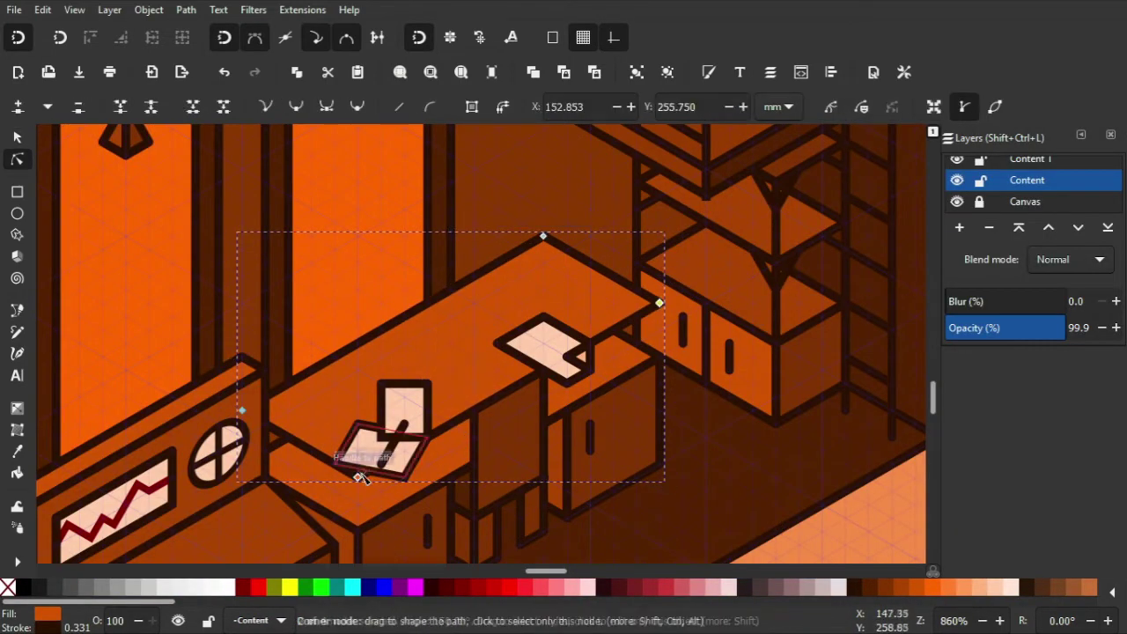
mouse_move(352, 464)
left_mouse_down()
mouse_move(474, 330)
mouse_move(476, 384)
mouse_move(444, 332)
mouse_move(563, 295)
left_mouse_up()
key("s")
left_click(446, 341, "ctrl")
key("n")
key("s")
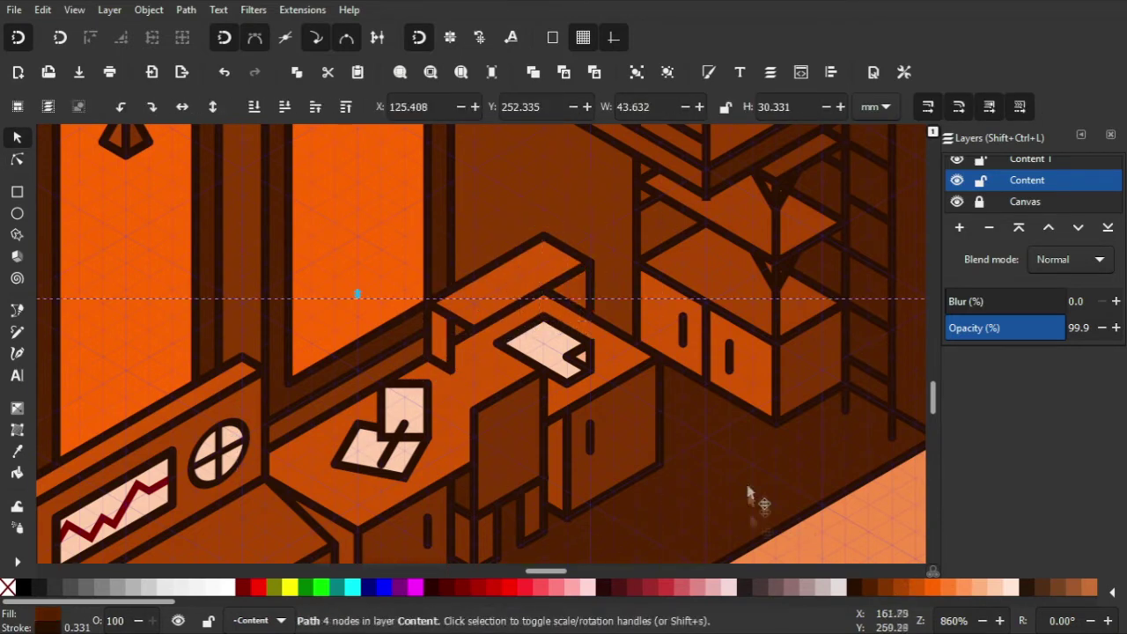
Step: Move the dark floor strip into place and set the small object at its corner
scroll(788, 520, "down", 3)
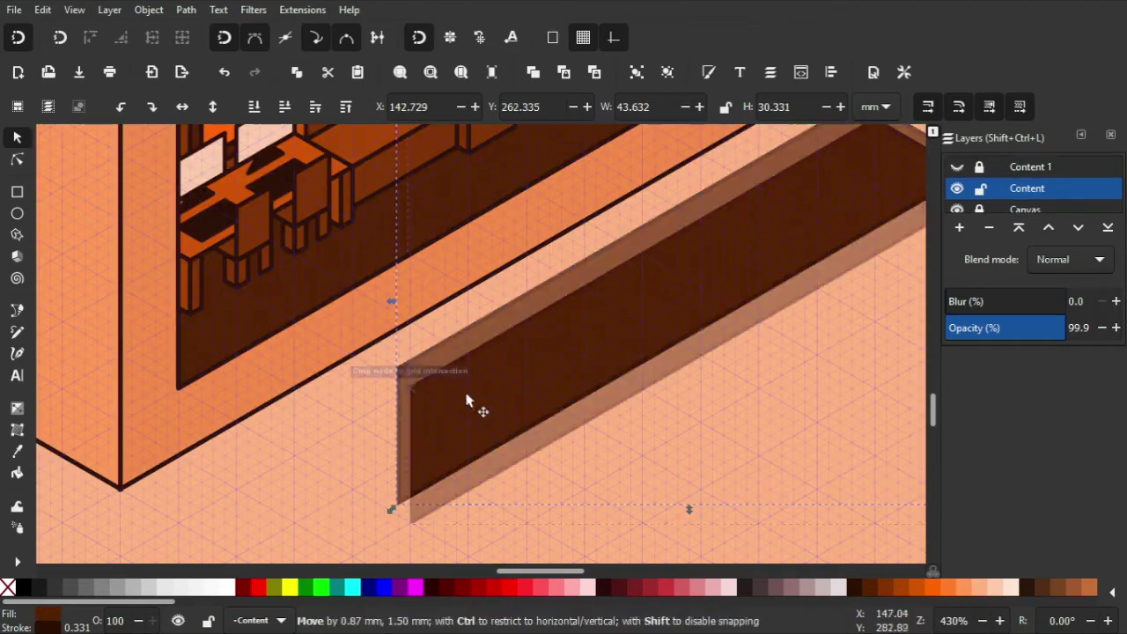
left_click_drag(471, 397, 402, 322)
scroll(402, 322, "up", 2)
left_click(299, 244, "ctrl")
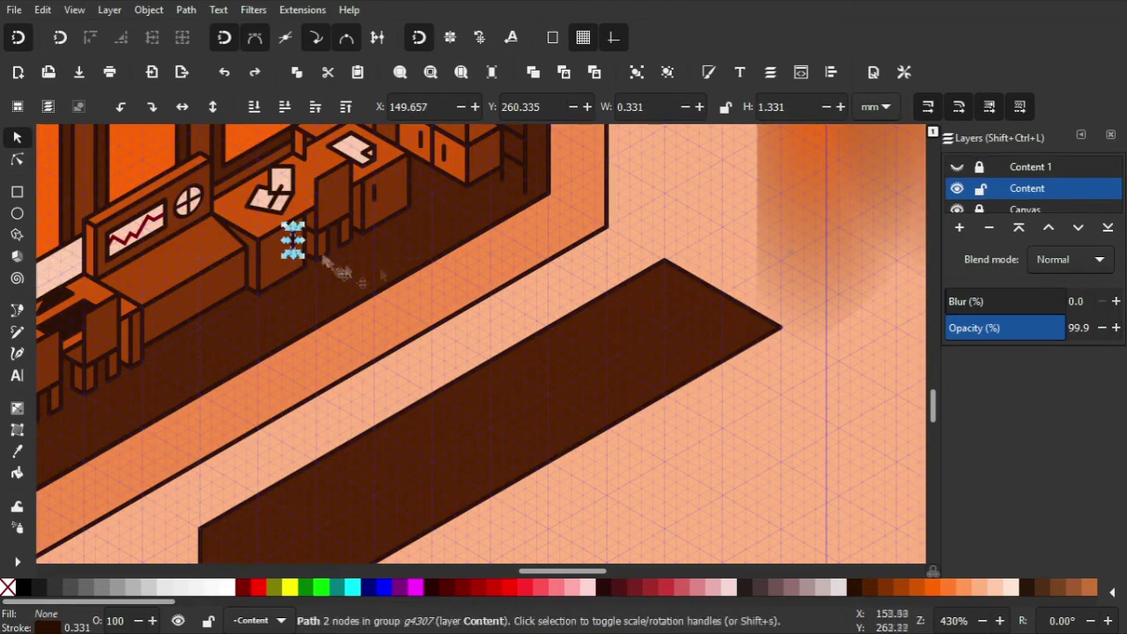
left_click_drag(294, 242, 529, 252)
key("Escape")
mouse_move(293, 242)
left_mouse_down()
mouse_move(722, 313)
mouse_move(201, 502)
left_mouse_up()
Step: Shorten the floor strip by moving its end nodes and reshape the triangle into a diamond
key("n")
scroll(722, 299, "down", 3)
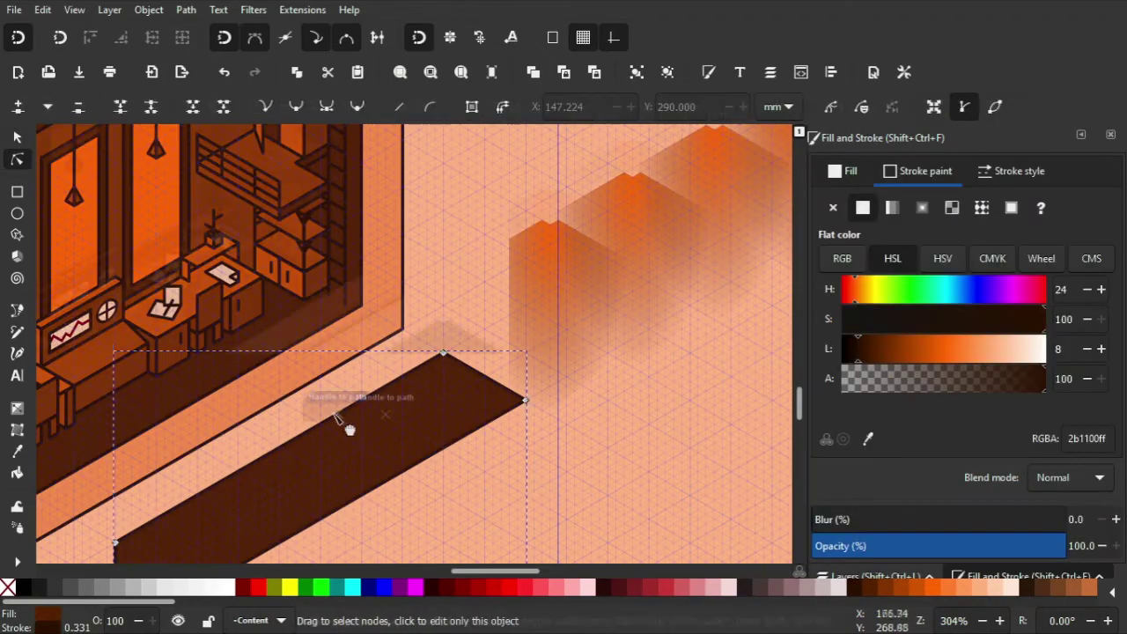
left_click_drag(90, 364, 163, 521)
left_click_drag(114, 393, 417, 229)
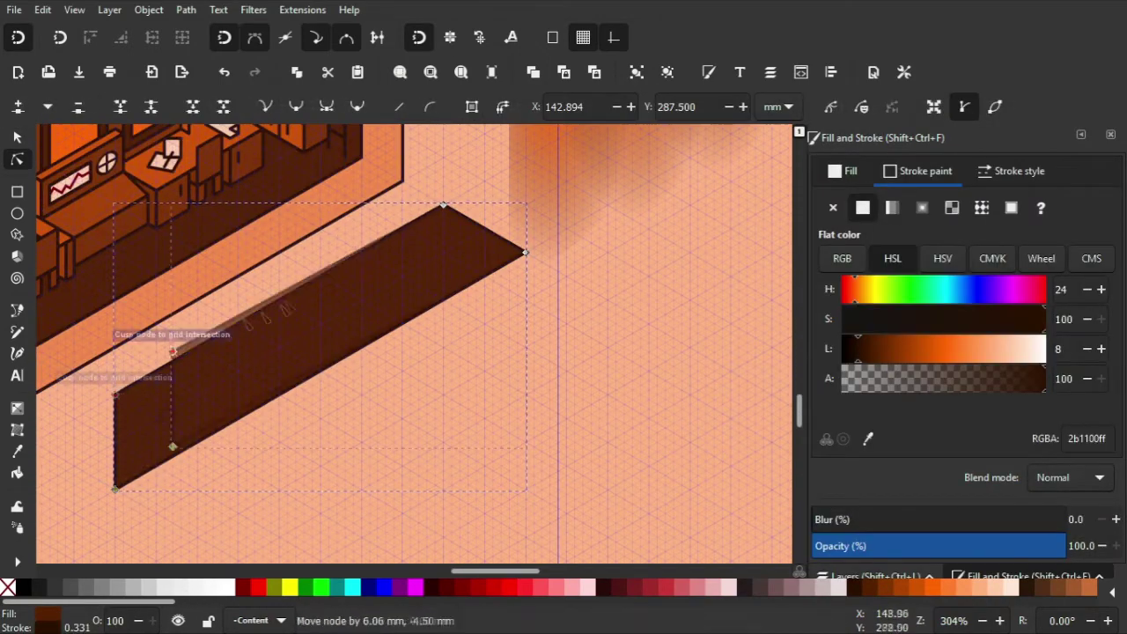
scroll(443, 236, "up", 2)
left_click_drag(392, 402, 447, 254)
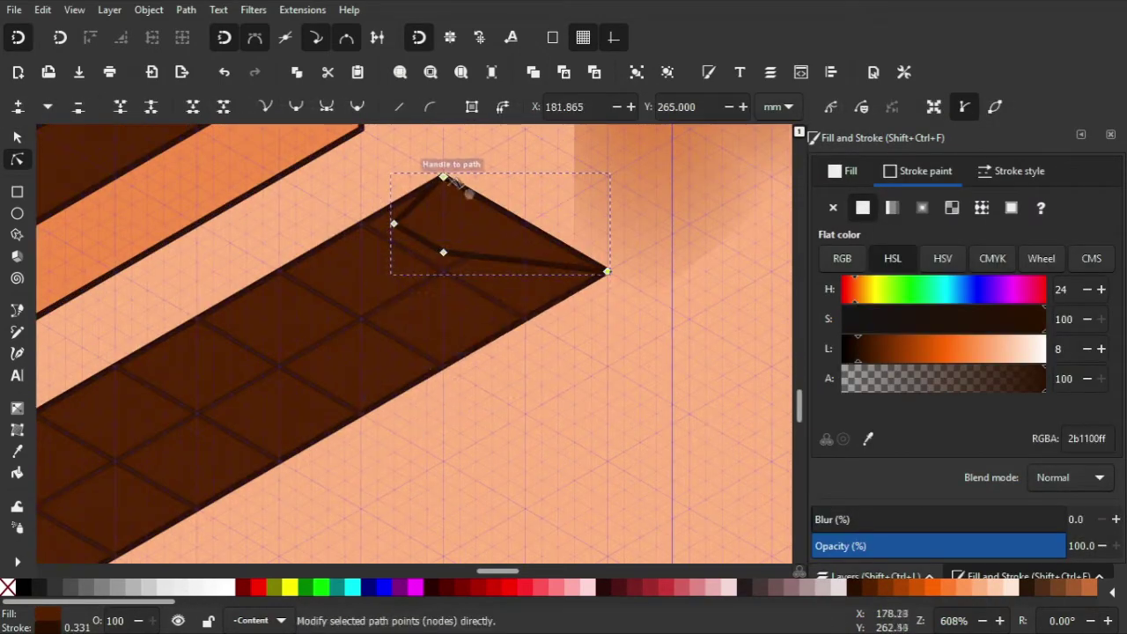
mouse_move(605, 273)
left_mouse_down()
mouse_move(498, 224)
mouse_move(560, 278)
mouse_move(566, 264)
left_mouse_up()
Step: Give the floor markings a dotted dash pattern
key("s")
left_click(999, 172)
left_click(922, 239)
left_click(925, 373)
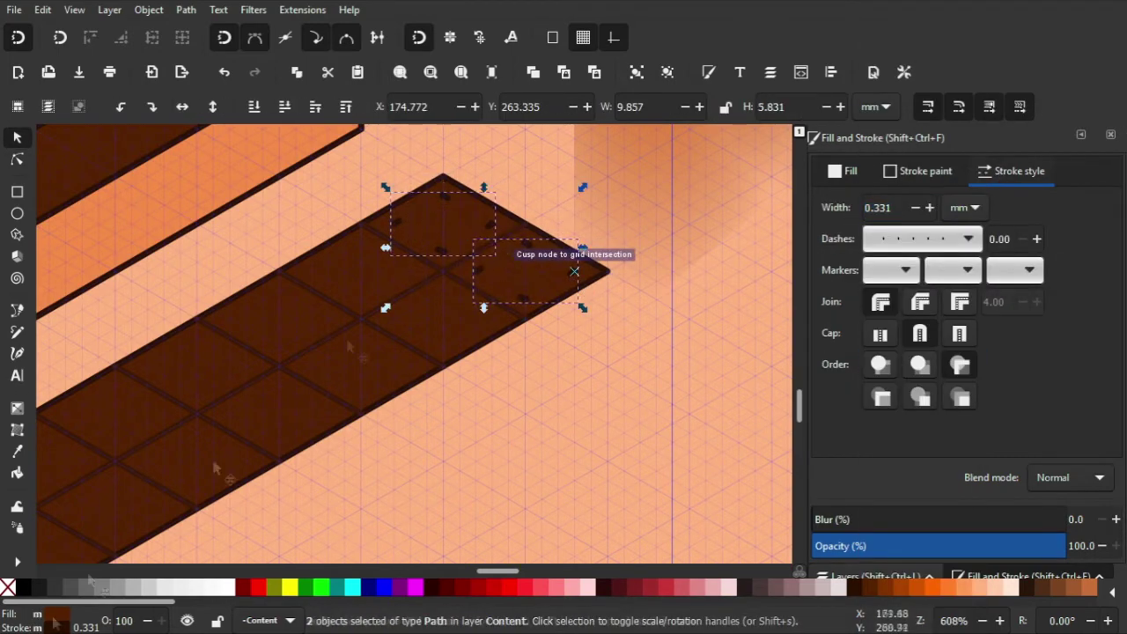
Step: Delete the left nodes of the two diamonds
key("n")
scroll(396, 352, "down", 5)
left_click_drag(203, 313, 260, 479)
key("Delete")
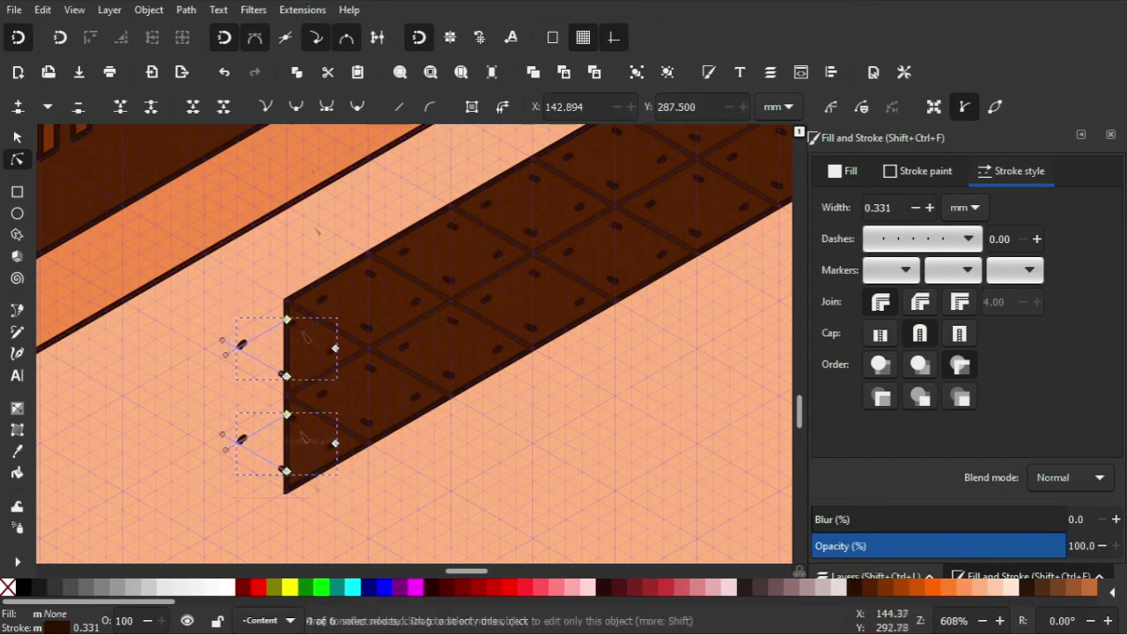
Step: Select all the floor pieces and send them behind the furniture
left_click(17, 137)
scroll(396, 352, "down", 4)
mouse_move(440, 402)
left_mouse_down()
mouse_move(588, 326)
mouse_move(326, 312)
mouse_move(346, 309)
left_mouse_up()
scroll(548, 310, "up", 3)
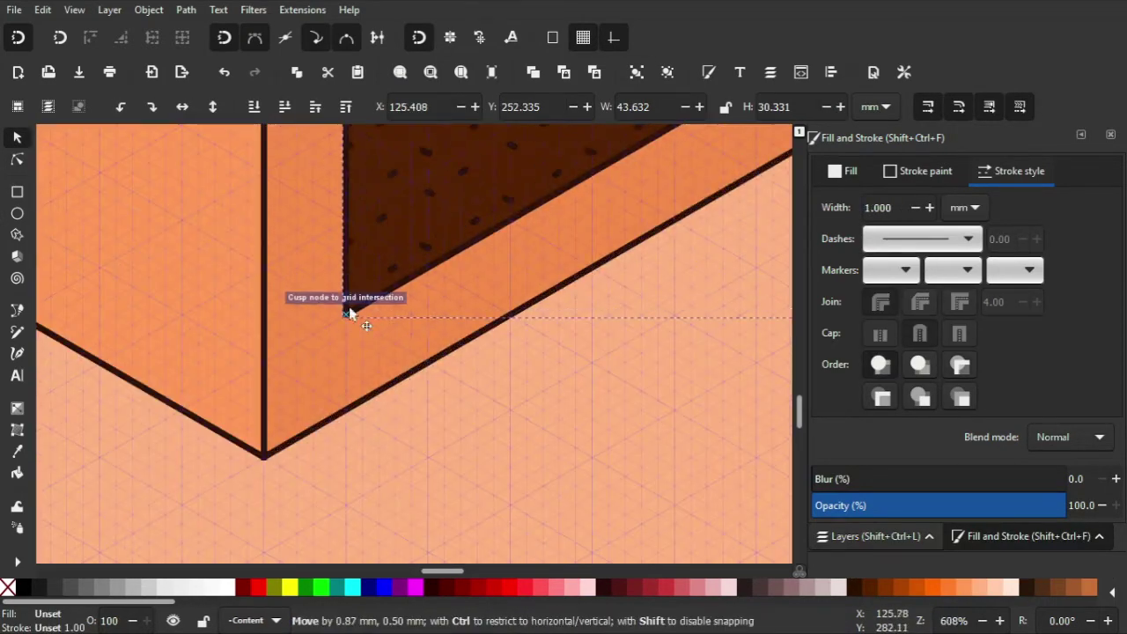
scroll(429, 380, "down", 2)
key("Page_Down")
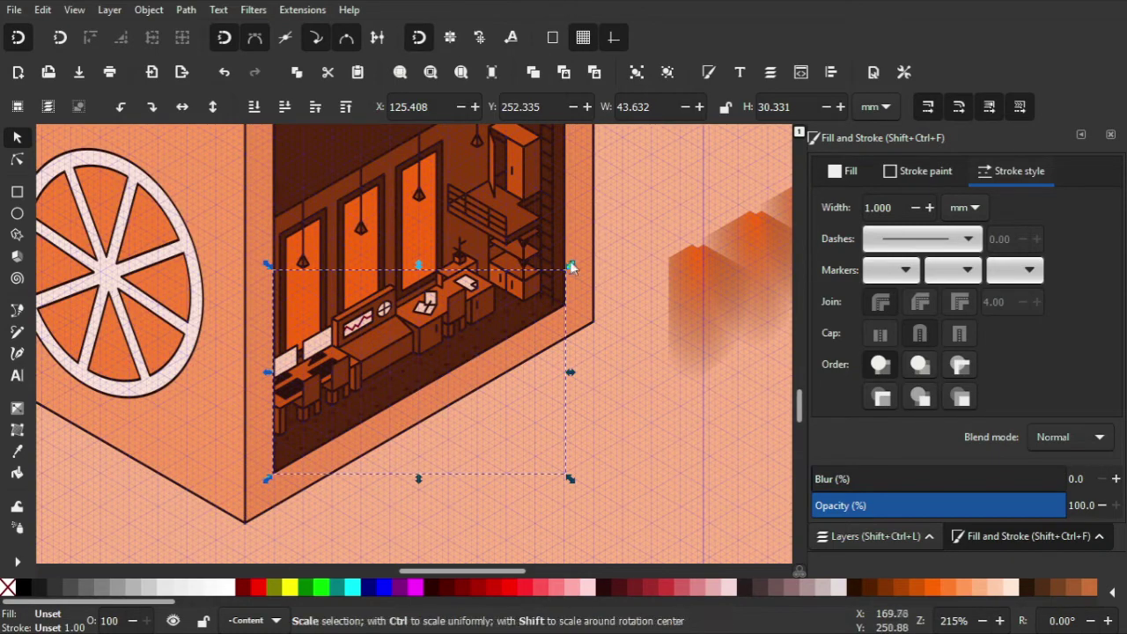
Step: Stamp copies of the parallelogram into a 5×5 grid of cells
left_click(535, 373)
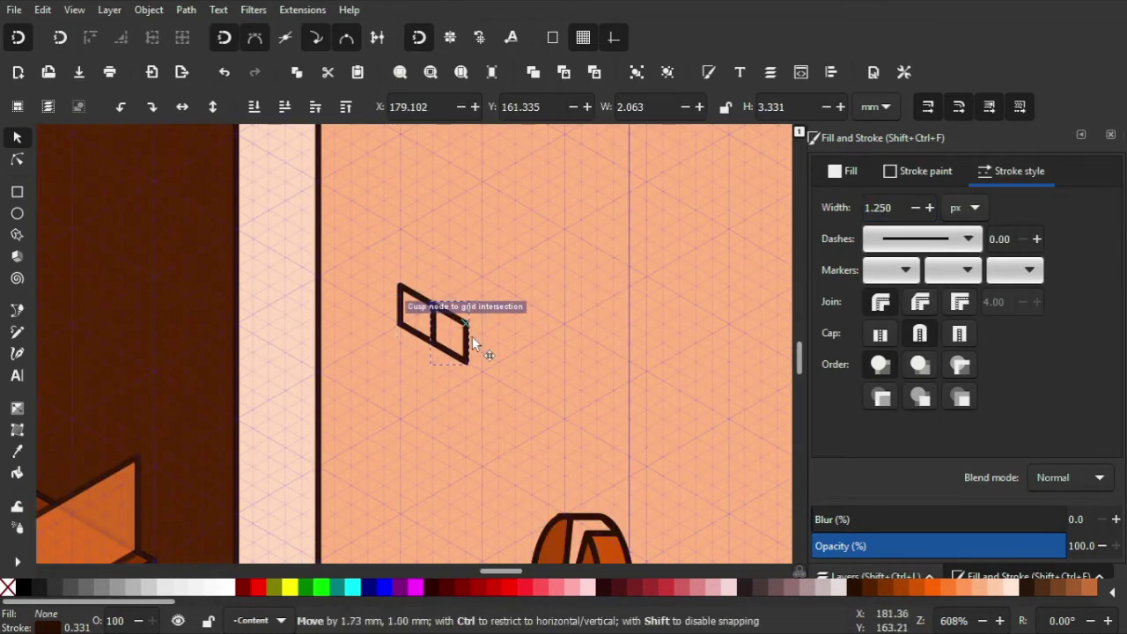
left_click_drag(472, 345, 516, 378)
left_click_drag(414, 264, 403, 150)
scroll(528, 264, "up", 1)
left_click_drag(572, 299, 422, 423)
key("Delete")
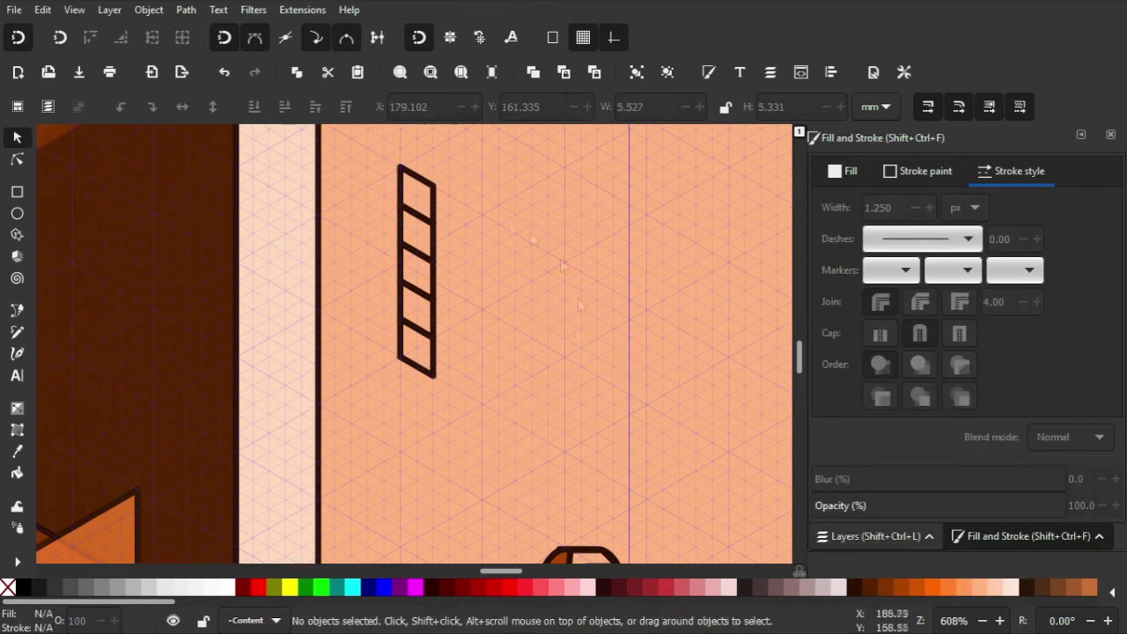
left_click_drag(352, 132, 481, 445)
left_click_drag(425, 372, 531, 430)
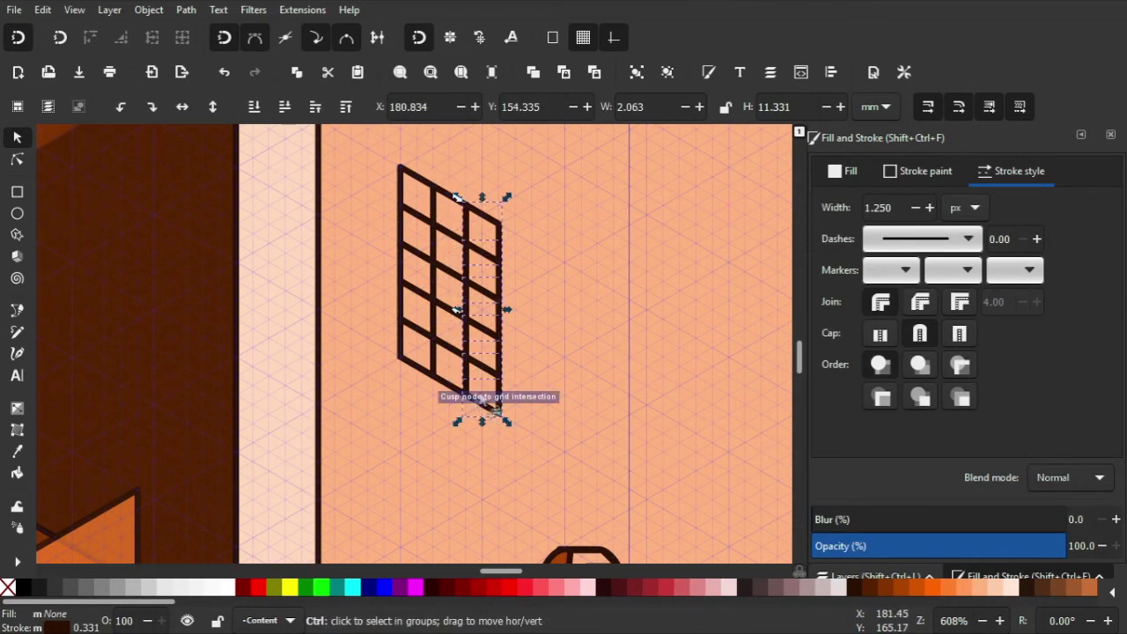
Step: Group the 25 grid cells and move the grid onto the dark back wall
key("ctrl+a")
key("ctrl+g")
key("minus")
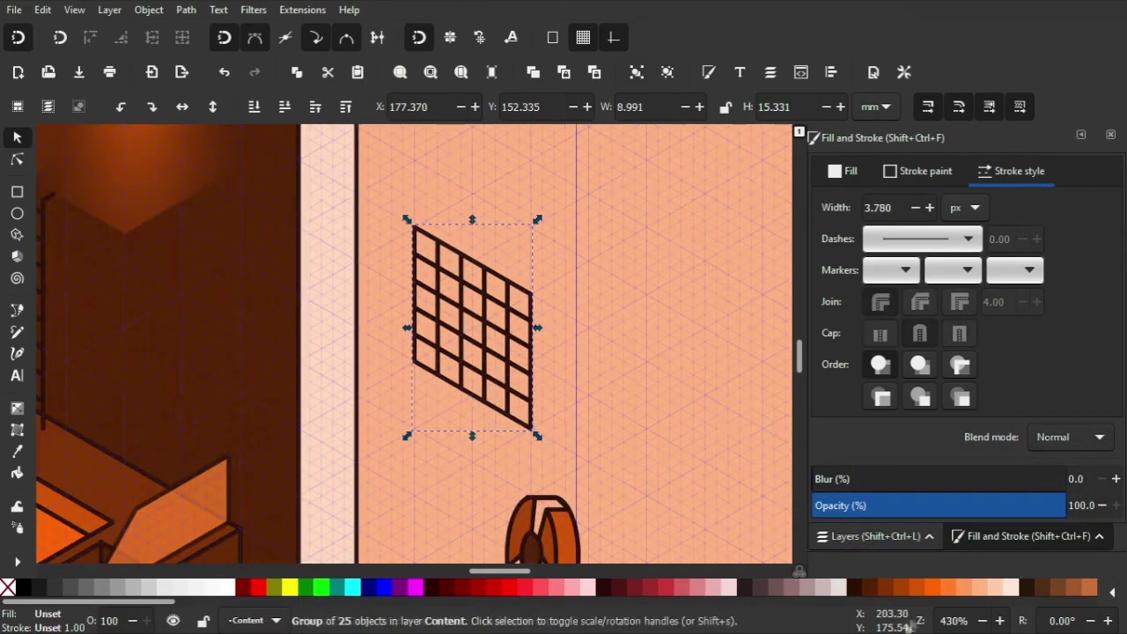
left_click_drag(472, 326, 384, 377)
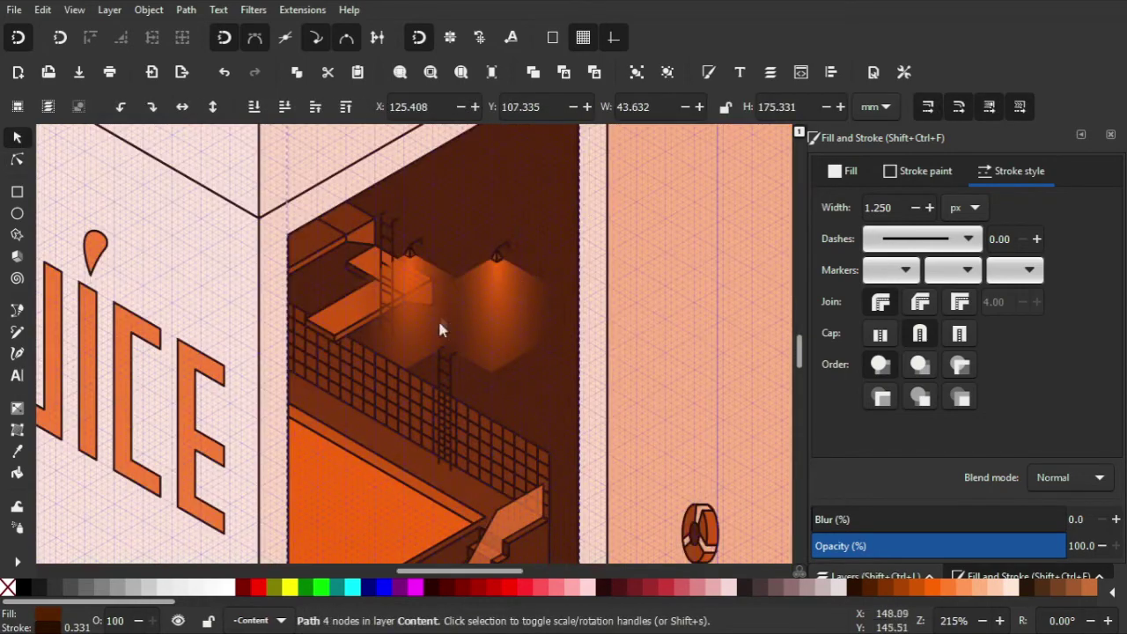
Step: Reposition the lamp glow and ladder groups, then start a new outline on the carton
left_click_drag(344, 299, 341, 379)
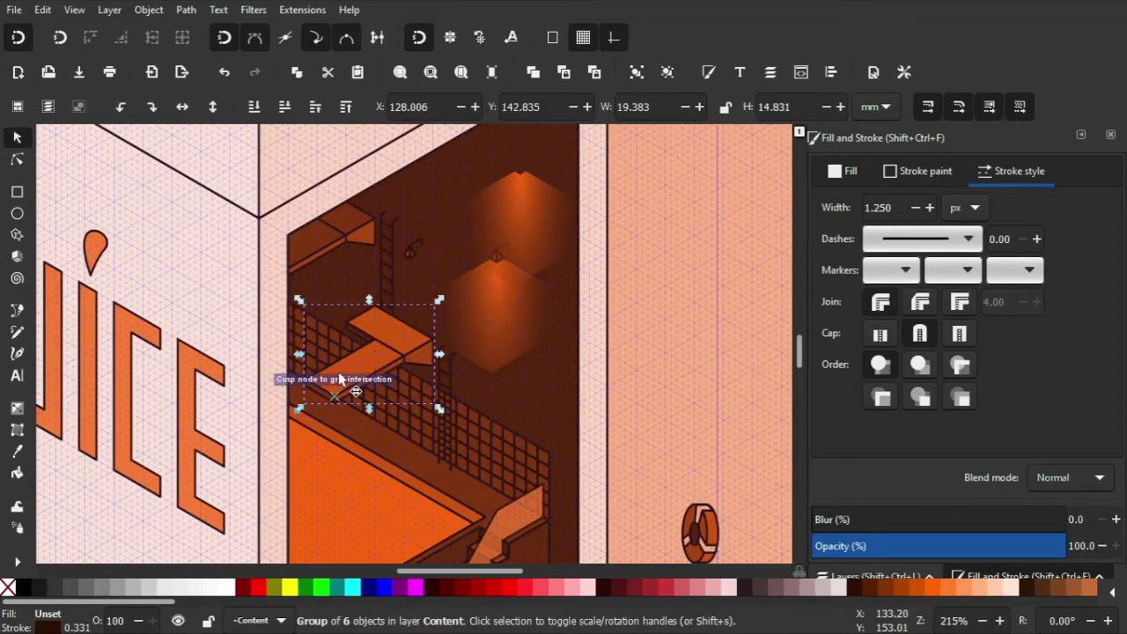
scroll(338, 379, "up", 3)
mouse_move(558, 311)
left_mouse_down()
mouse_move(499, 201)
mouse_move(366, 293)
mouse_move(485, 264)
mouse_move(482, 424)
left_mouse_up()
scroll(427, 360, "right", 4)
scroll(465, 238, "down", 1, "ctrl")
left_click(465, 238)
left_click(520, 173, "ctrl")
scroll(483, 424, "down", 3)
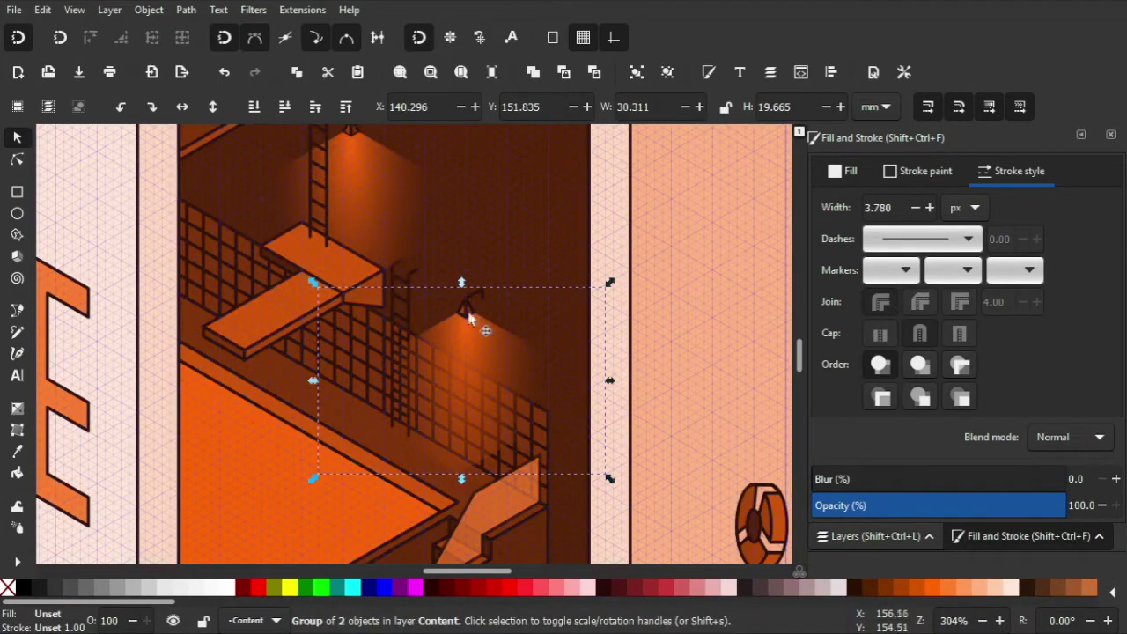
left_click_drag(469, 318, 465, 334)
left_click(284, 318)
scroll(290, 314, "up", 3)
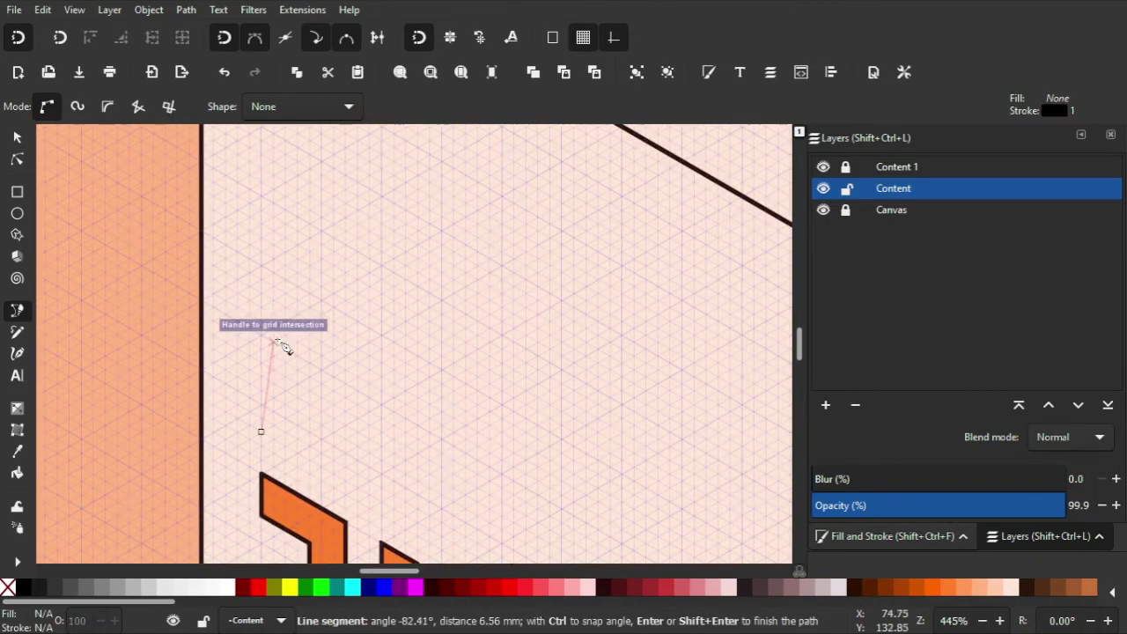
Step: Draw the remaining parallelogram letter outlines, including an inner parallelogram
left_click(346, 244)
left_click(346, 454)
left_click(261, 404)
left_click(284, 238)
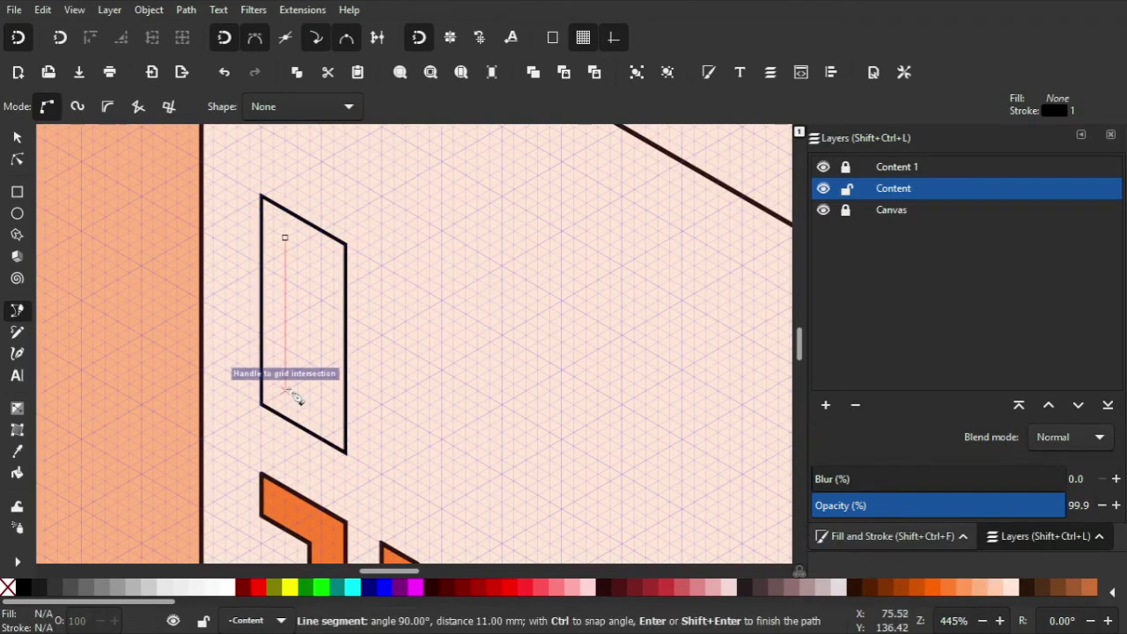
left_click(309, 252)
left_click(309, 407)
left_click(285, 392)
left_click(284, 238)
left_click(363, 249)
Step: Finish the letter E outline and select all the ORANGE letter paths
scroll(440, 377, "down", 5)
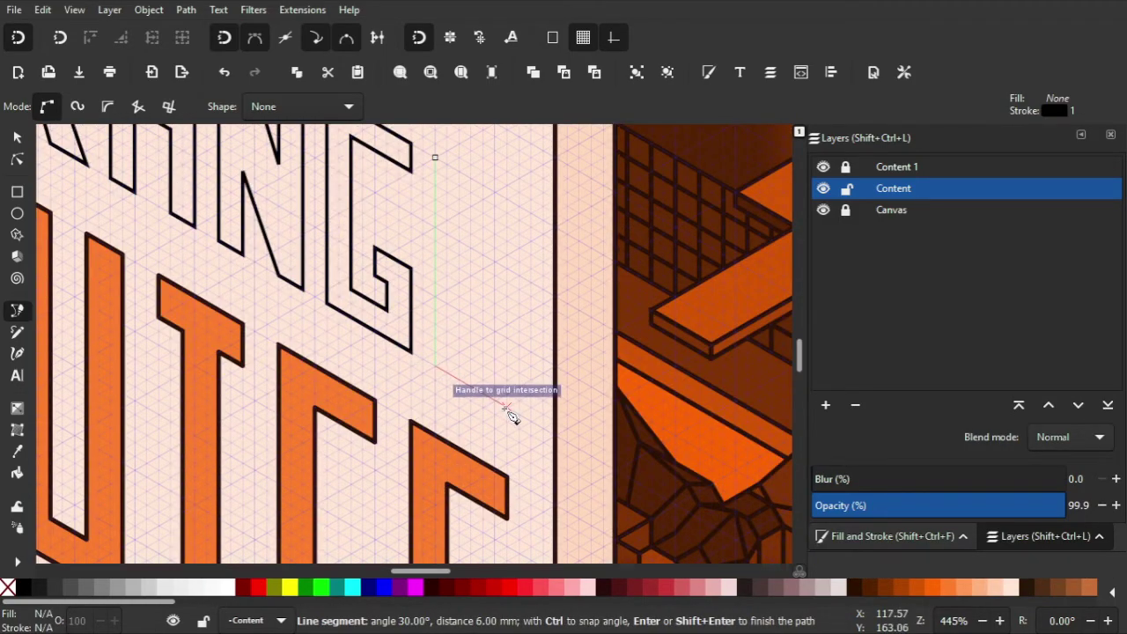
left_click(518, 411)
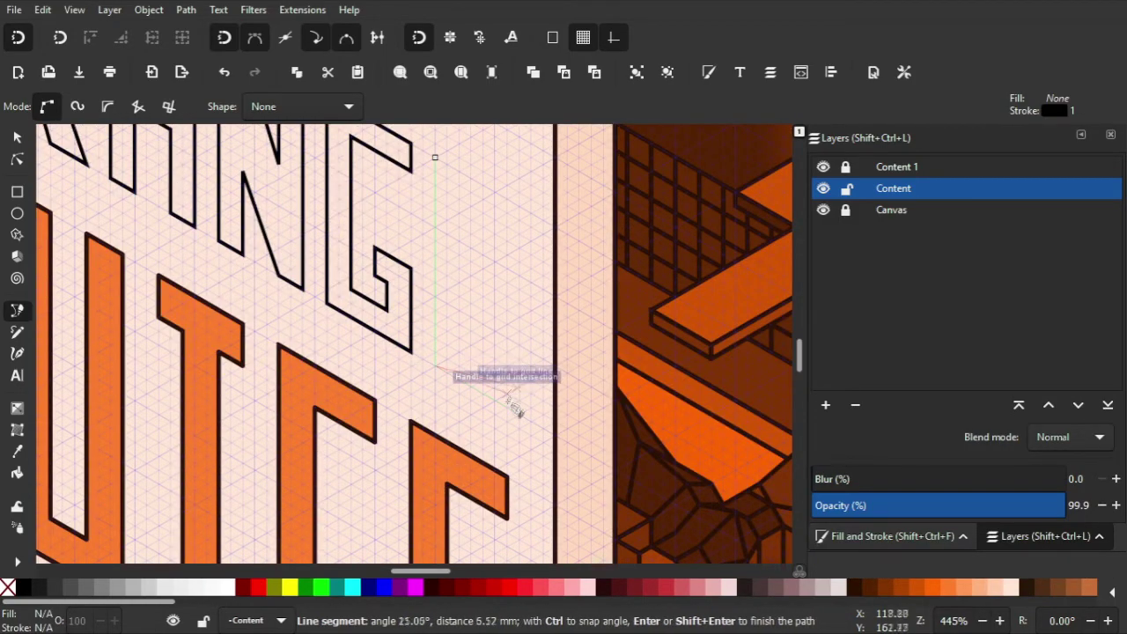
scroll(466, 312, "up", 3)
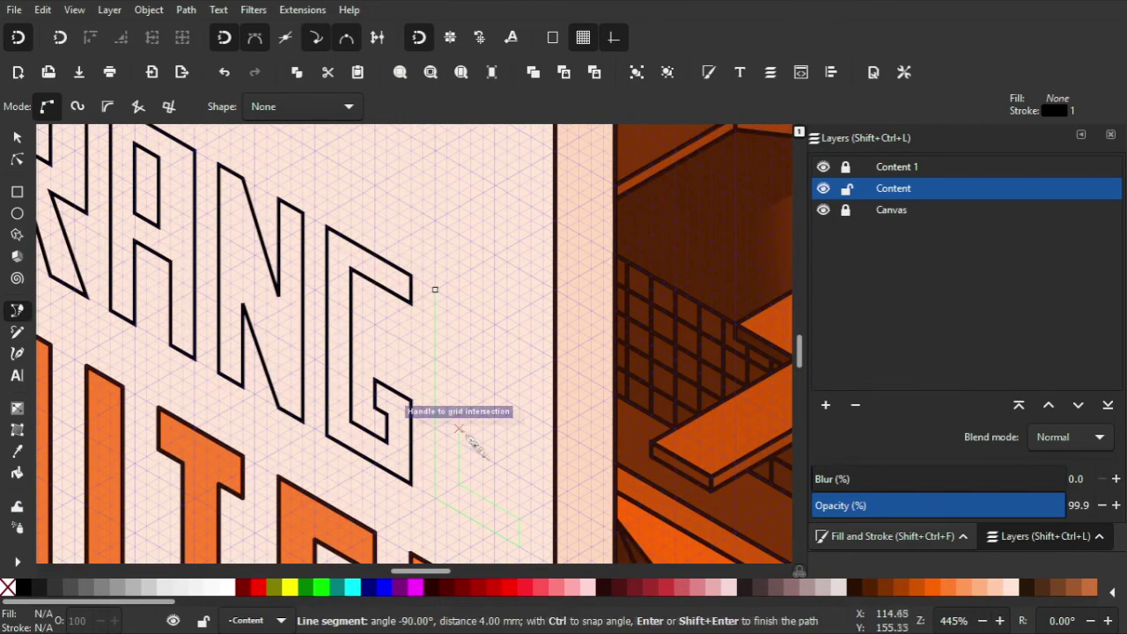
left_click(434, 289)
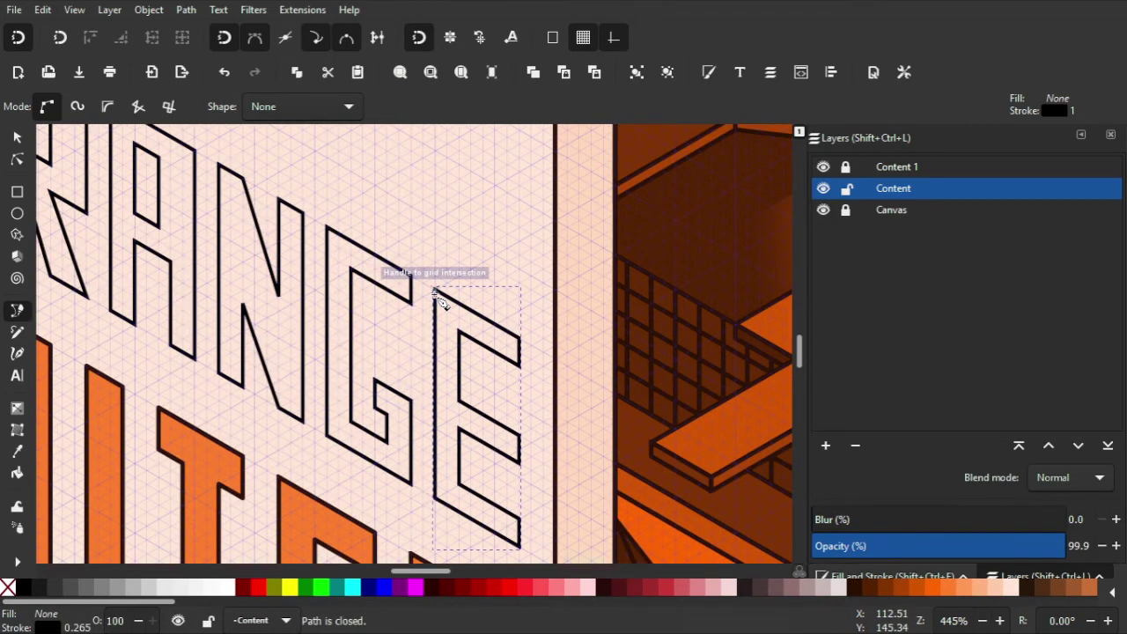
key("s")
key("ctrl+a")
key("minus")
key("minus")
key("ctrl+shift+f")
Step: Apply the 1.25 px outline width and fill the ORANGE letters orange
type("5")
key("Return")
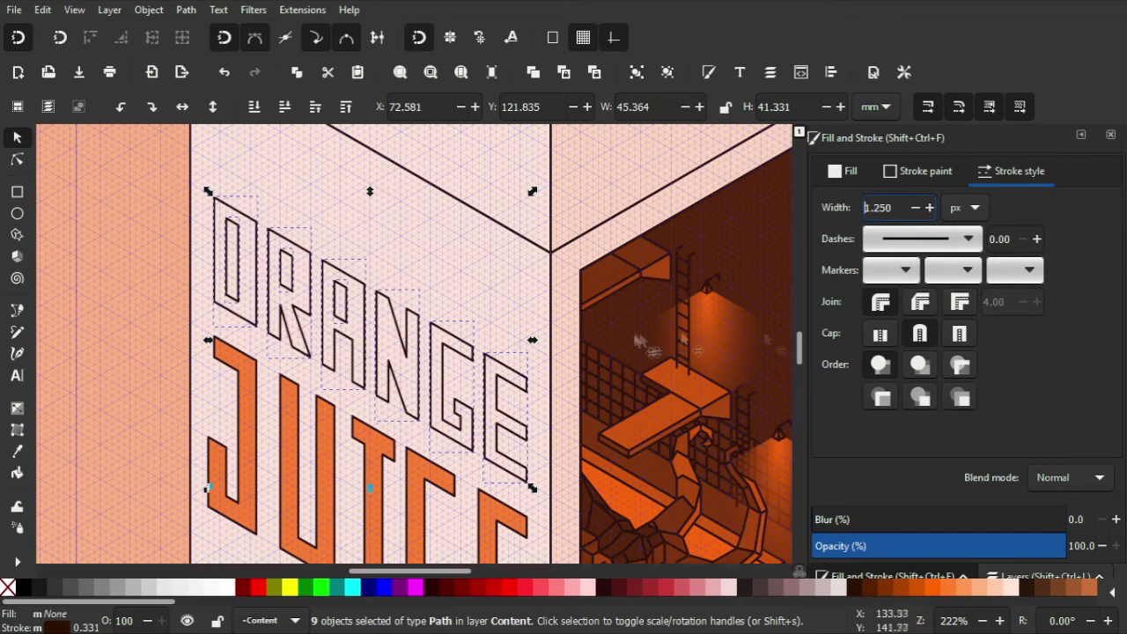
left_click(938, 597)
Step: Cut the inner shapes of the O and R out as holes with Difference
left_click(234, 256, "ctrl")
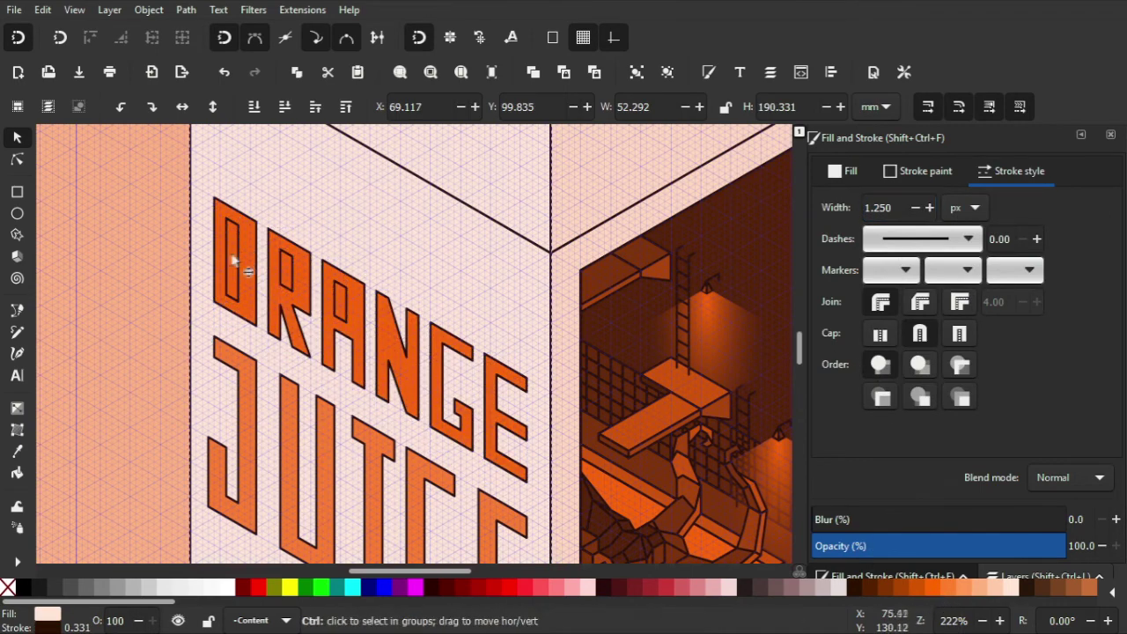
key("ctrl+minus")
left_click(302, 271, "ctrl")
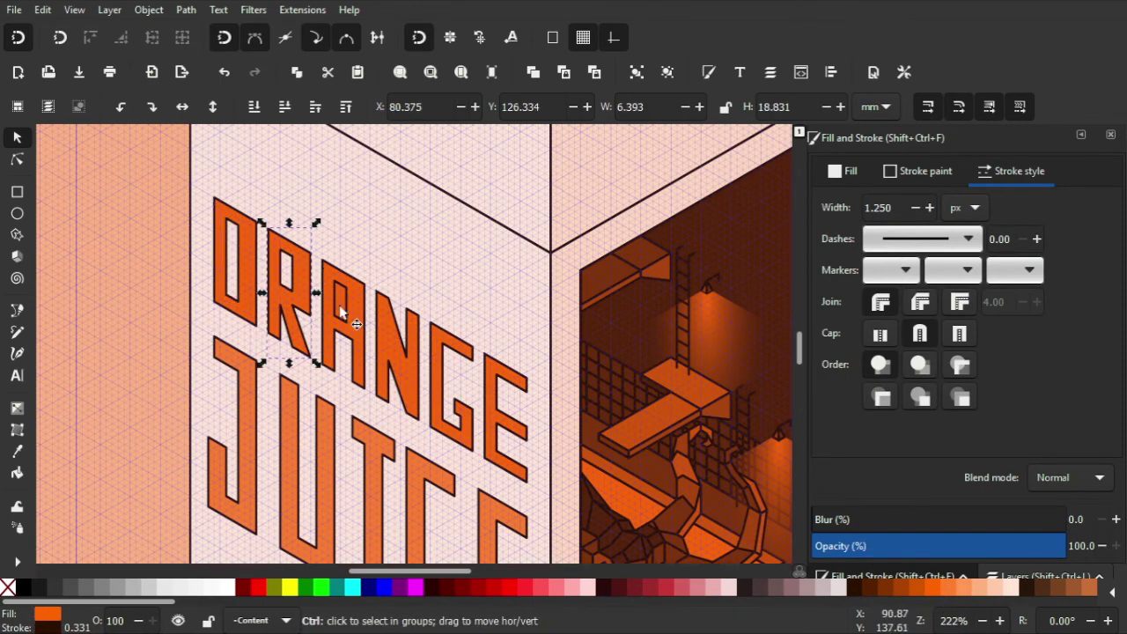
key("ctrl+minus")
left_click(367, 300, "ctrl")
Step: Select the four JUICE letters and shift the E along the grid into line
scroll(405, 260, "down", 2)
left_click_drag(300, 300, 445, 447)
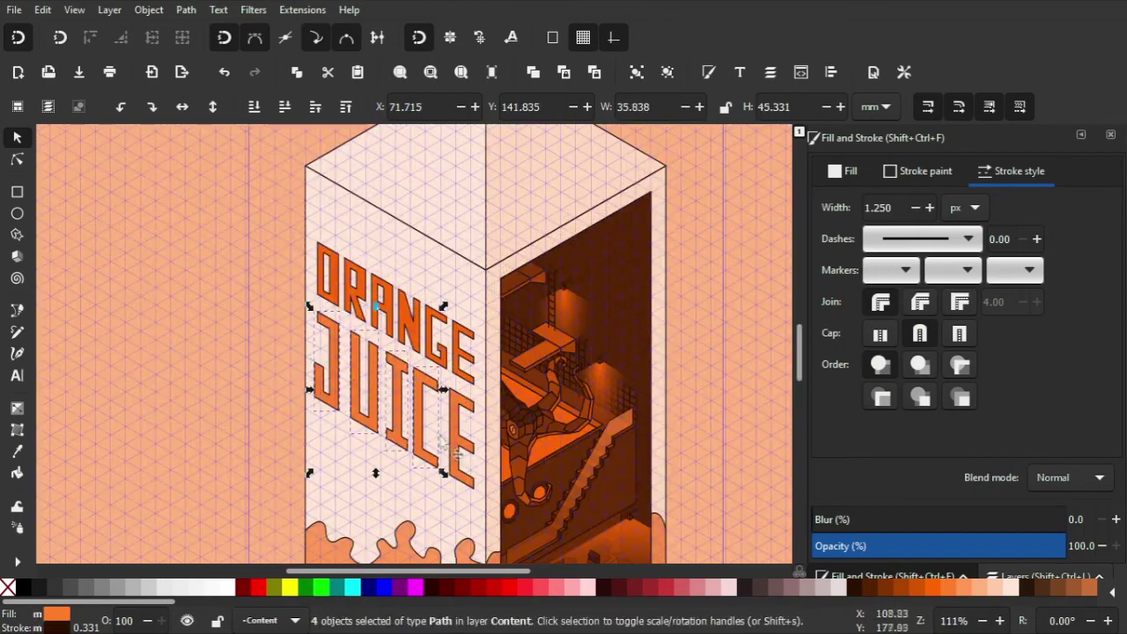
scroll(369, 305, "down", 2)
scroll(369, 305, "up", 3)
scroll(422, 370, "up", 2)
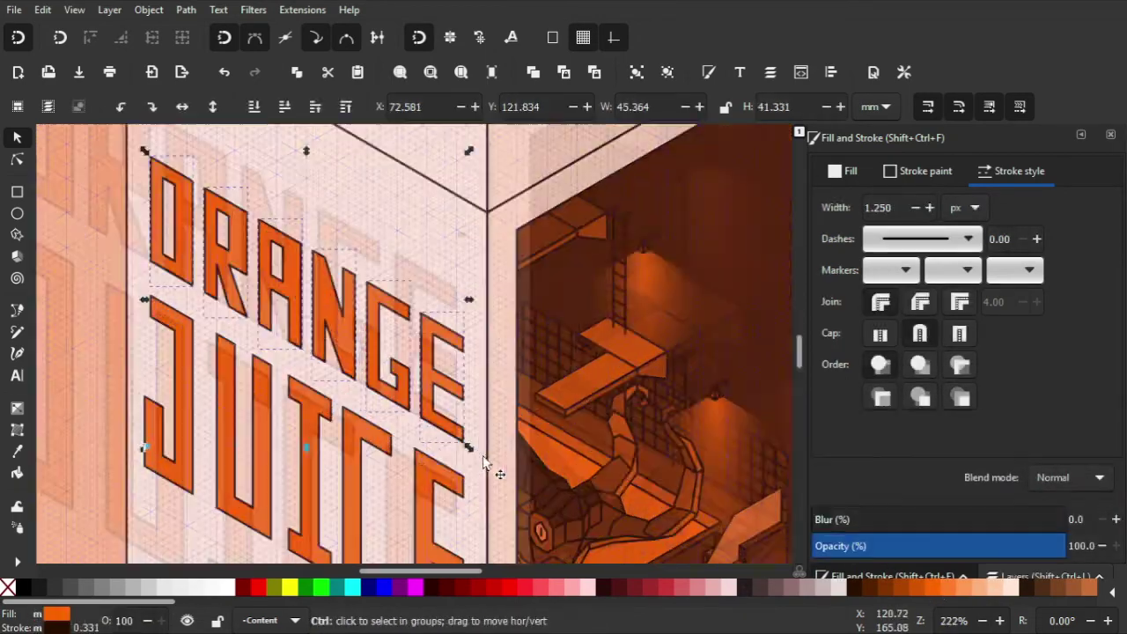
scroll(370, 396, "up", 2)
left_click_drag(362, 396, 362, 412)
scroll(362, 413, "down", 3)
key("Escape")
Step: Move the orange cap to the left of the carton, out of the way
scroll(352, 396, "down", 3)
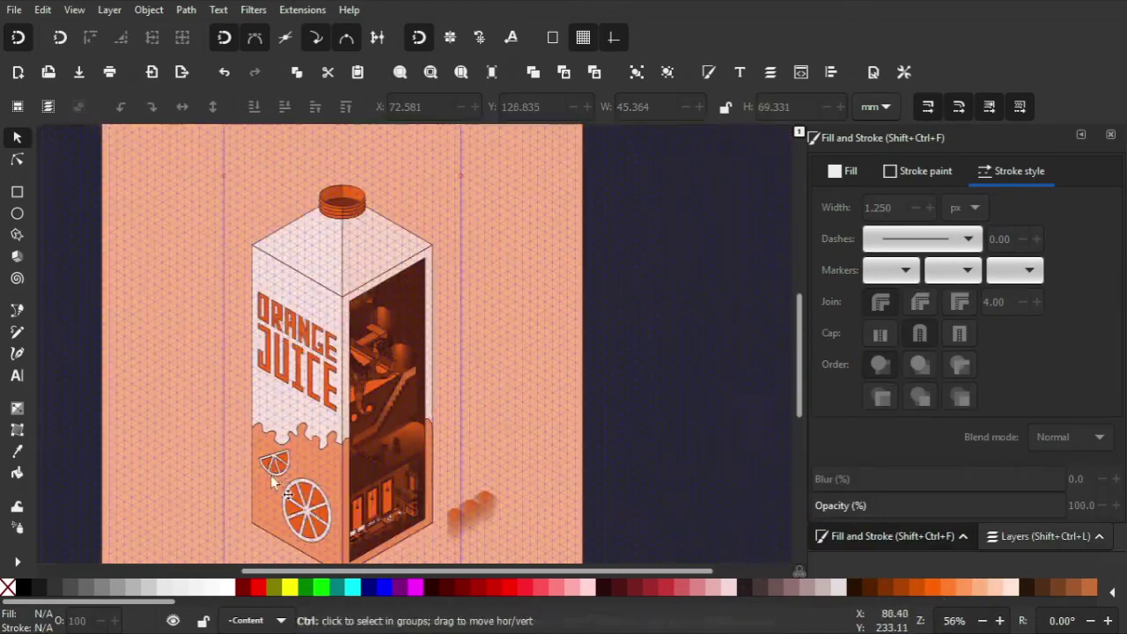
scroll(334, 385, "down", 1)
left_click_drag(341, 389, 227, 388)
left_click(333, 388)
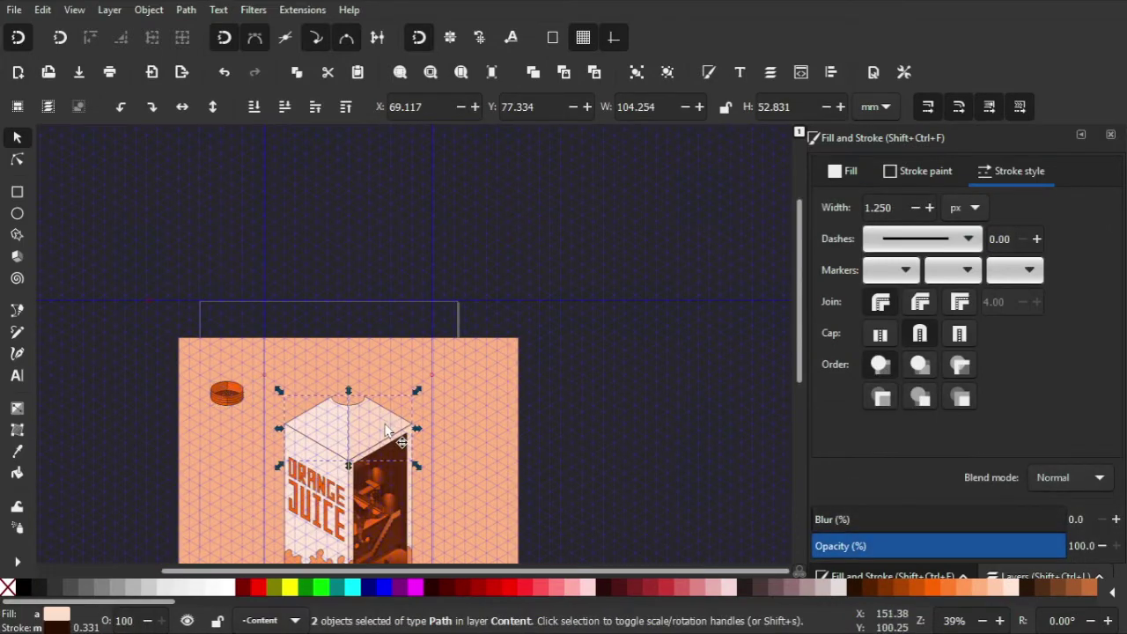
key("Escape")
scroll(333, 385, "up", 2)
scroll(324, 367, "up", 1)
Step: Pull the white side face's top nodes up into a roof flap reaching the roof edge
left_click(326, 458)
scroll(330, 471, "down", 3)
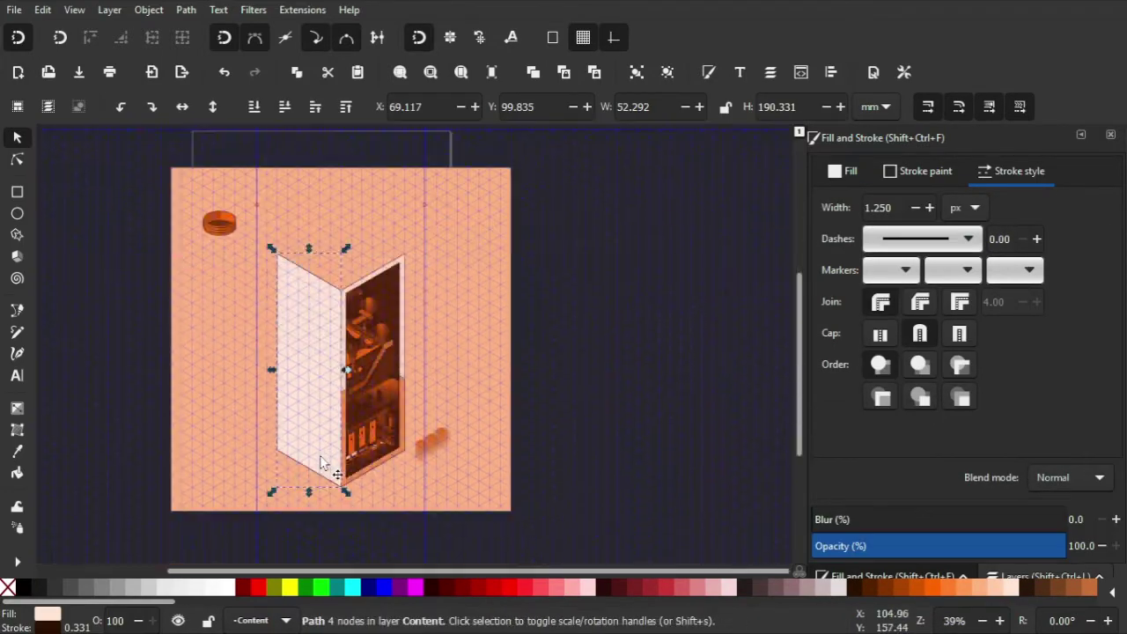
key("n")
left_click_drag(332, 489, 379, 256)
scroll(369, 167, "up", 2)
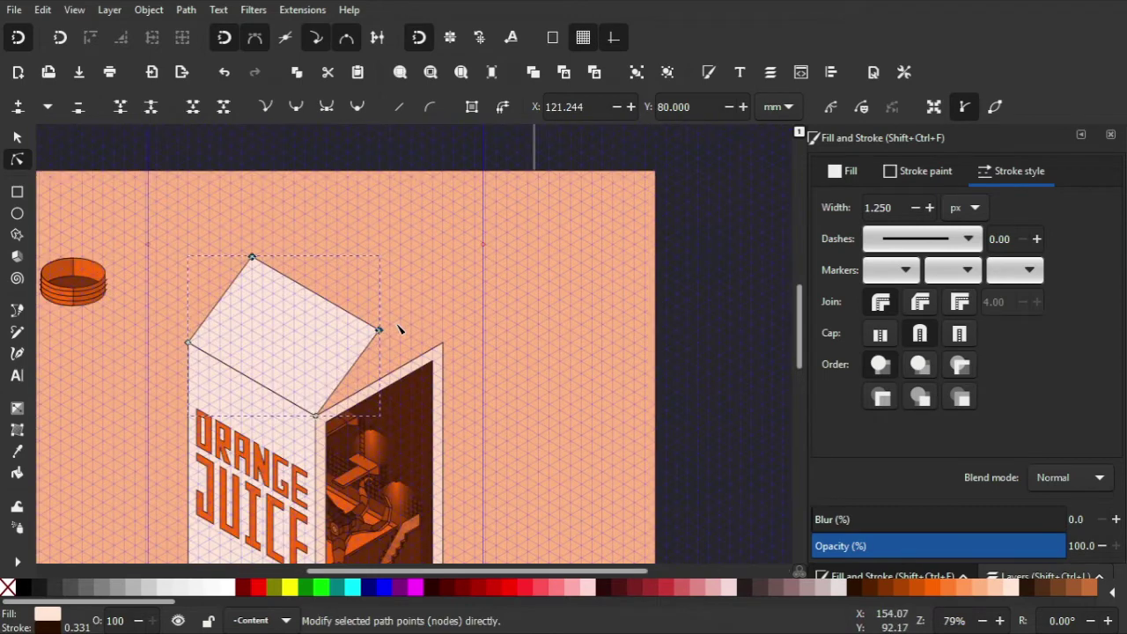
key("s")
key("n")
left_click_drag(315, 414, 443, 342)
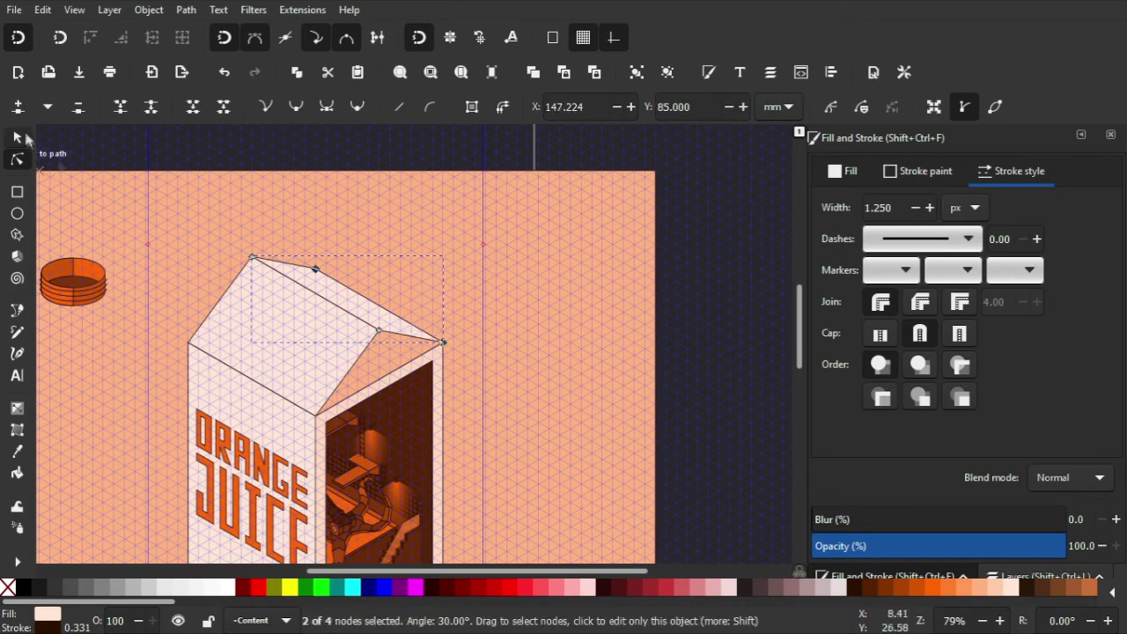
Step: Reshape the right-hand roof panel, snapping its ridge nodes to grid intersections
left_click(17, 137)
key("n")
left_click_drag(378, 331, 315, 414)
left_click_drag(253, 257, 389, 324)
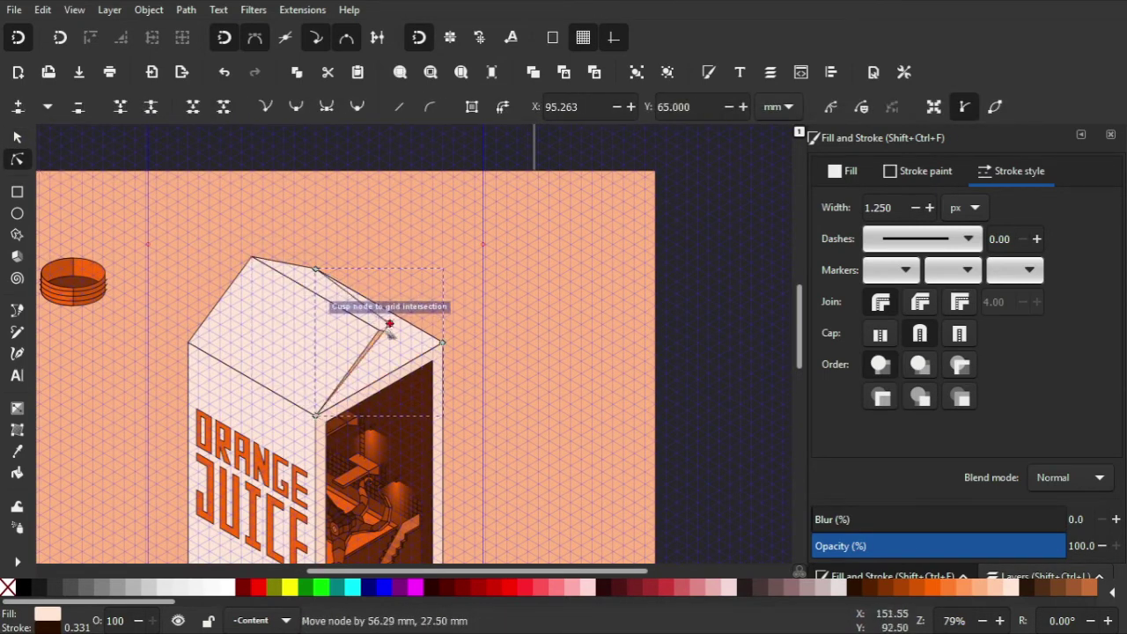
key("s")
Step: Place the orange cap onto the carton roof
left_click(80, 291)
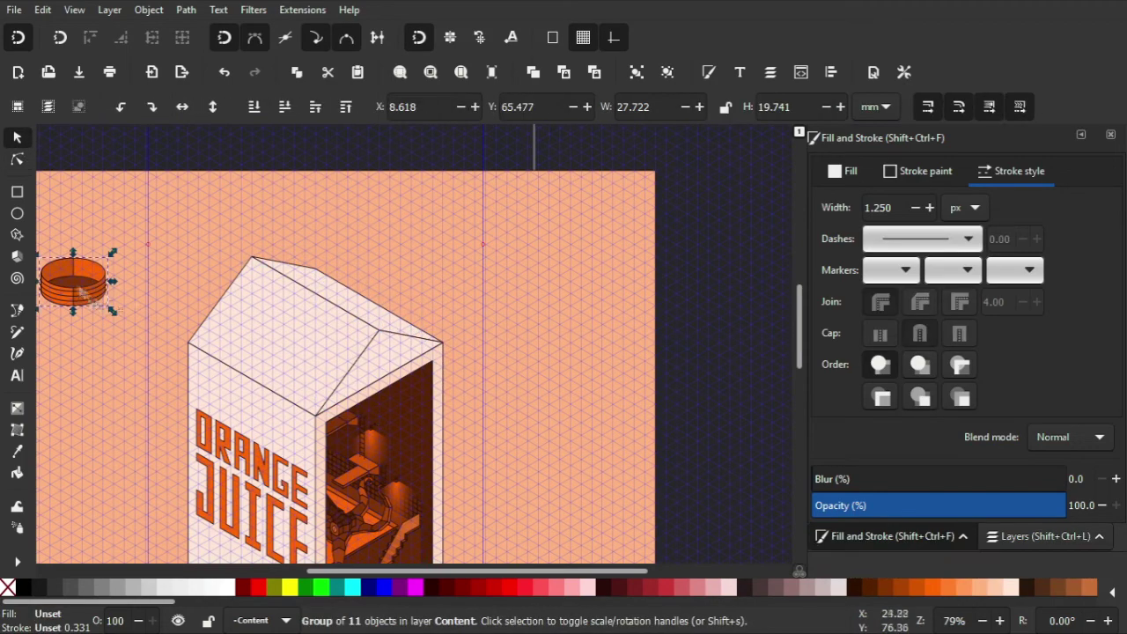
left_click_drag(79, 297, 296, 341)
scroll(271, 266, "up", 2)
key("Escape")
scroll(348, 525, "up", 3)
Step: Snap a roof node to the grid and extend the roof's top fin upward
left_click(347, 525)
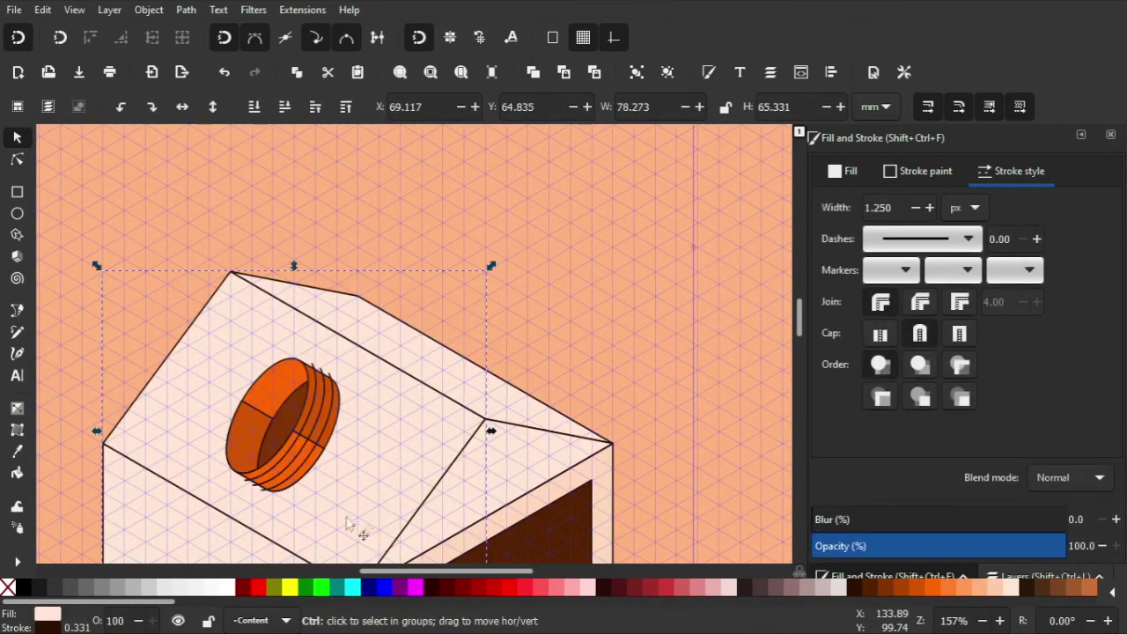
key("n")
left_click_drag(440, 449, 484, 418)
left_click_drag(611, 246, 485, 322)
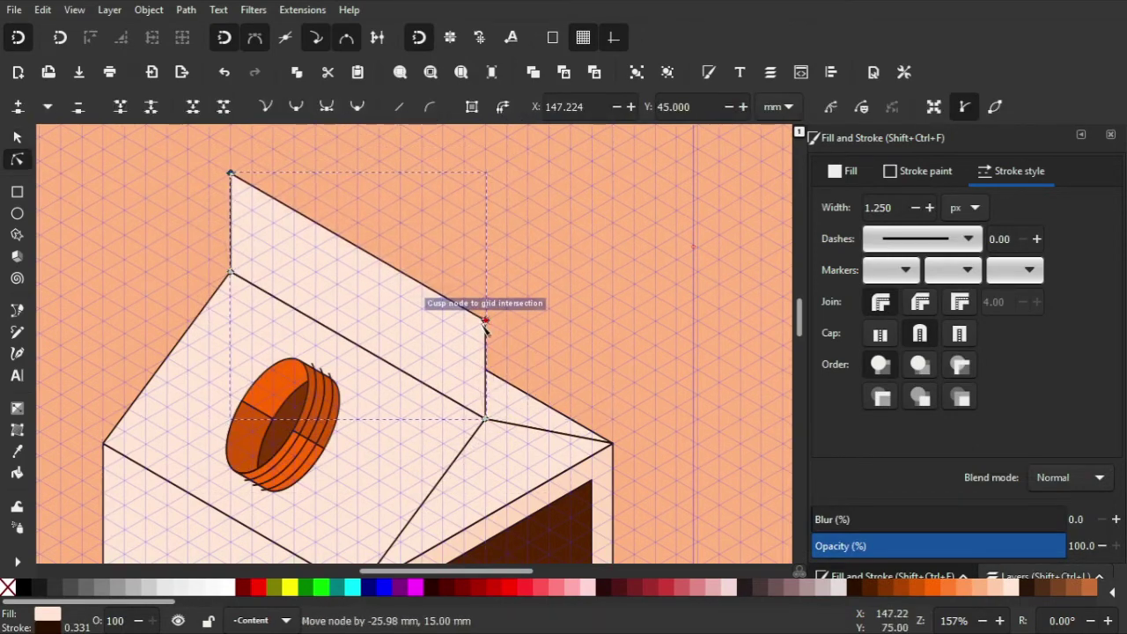
scroll(508, 327, "down", 2)
key("Escape")
key("s")
Step: Place a copy of the cap left of the carton, rotated to lie flat
left_click(440, 282)
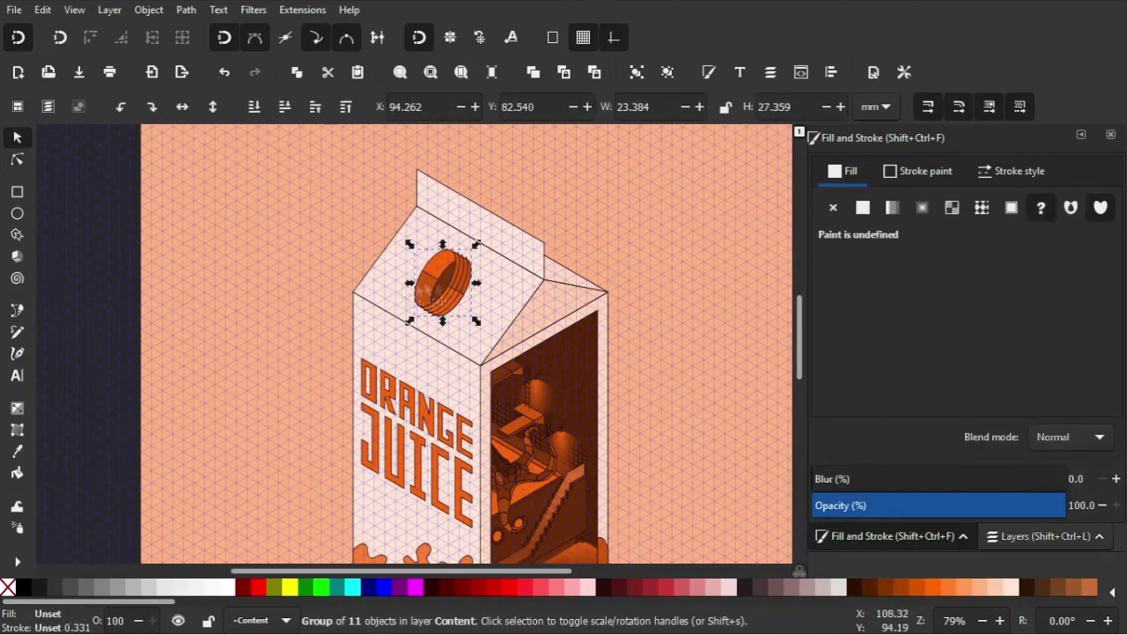
left_click_drag(440, 281, 255, 295)
left_click_drag(308, 268, 317, 303)
scroll(272, 359, "up", 3)
Step: Move the cap copy up and left and fill its top ellipse orange
left_click_drag(272, 358, 224, 255)
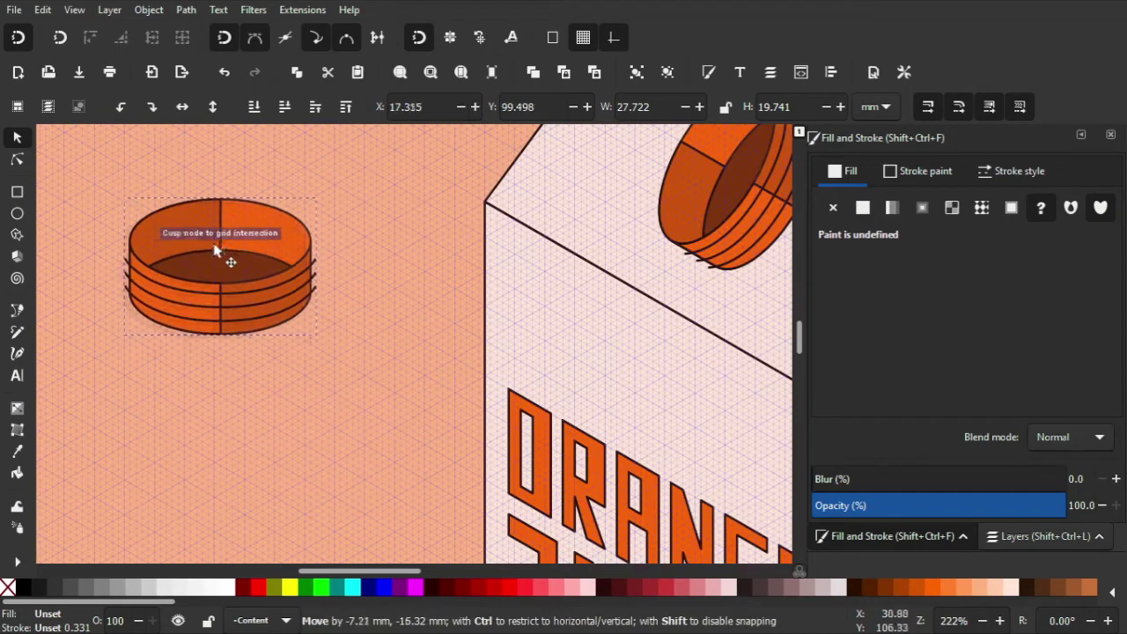
scroll(264, 290, "down", 2)
scroll(256, 330, "up", 3)
key("Escape")
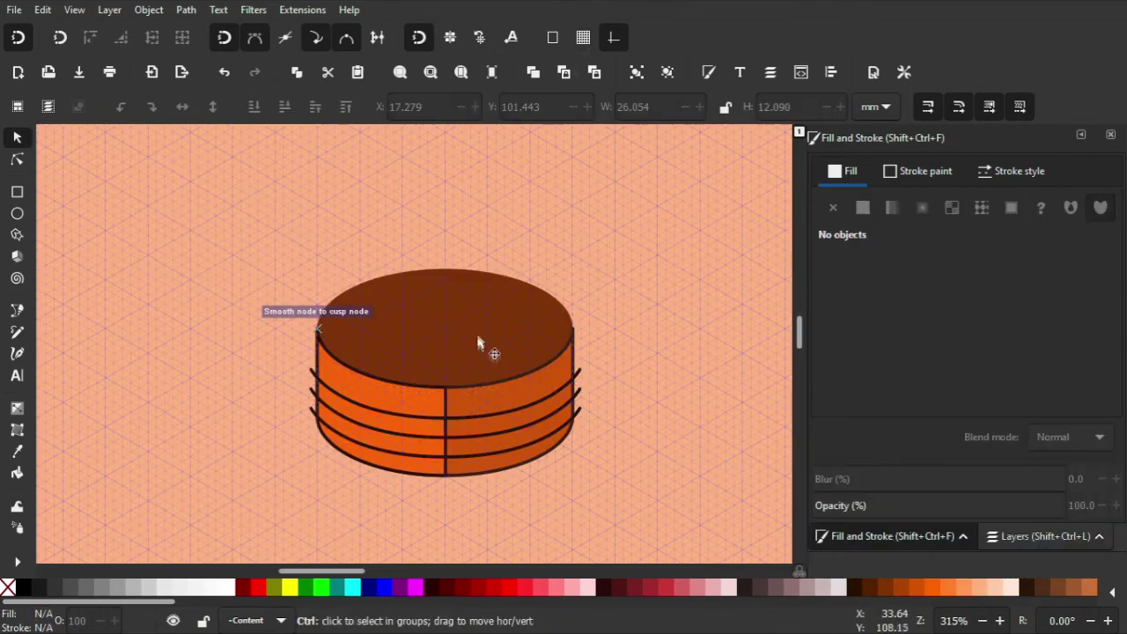
left_click(478, 334, "ctrl")
left_click(938, 587)
Step: Delete the cap's horizontal ridge lines, leaving the plain cap body
key("Escape")
left_click(422, 446, "ctrl")
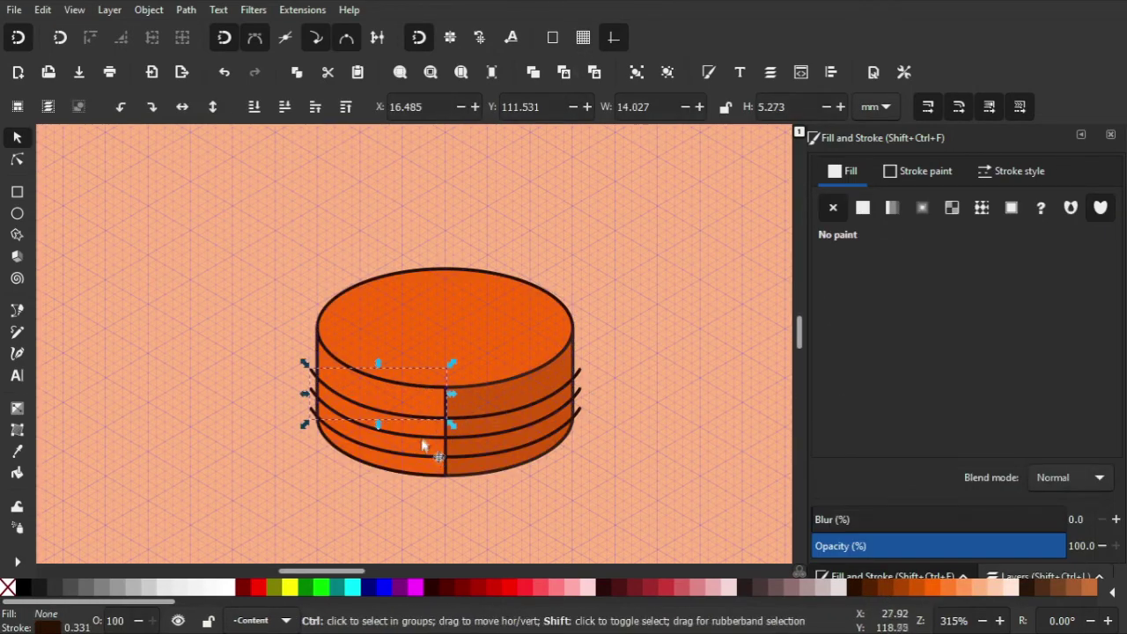
key("Delete")
left_click(499, 417, "ctrl")
scroll(337, 344, "up", 2)
Step: Draw a vertical ridge line from the cap's top rim to its bottom rim
key("b")
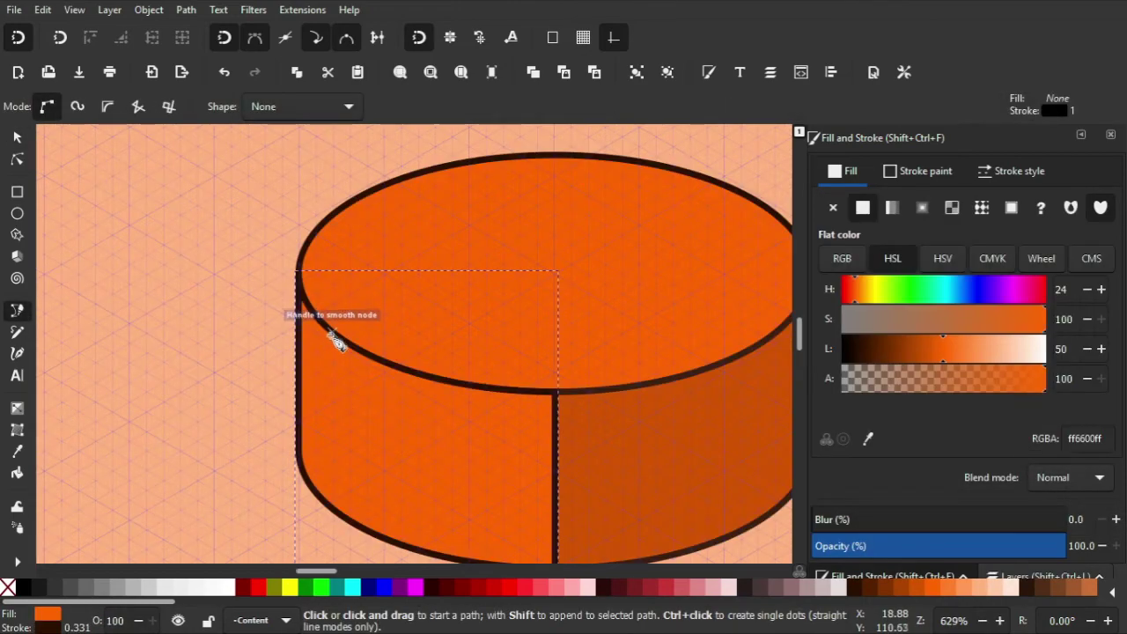
left_click(520, 392)
scroll(522, 422, "down", 4)
left_click(596, 403)
key("Return")
key("s")
left_click(1024, 172)
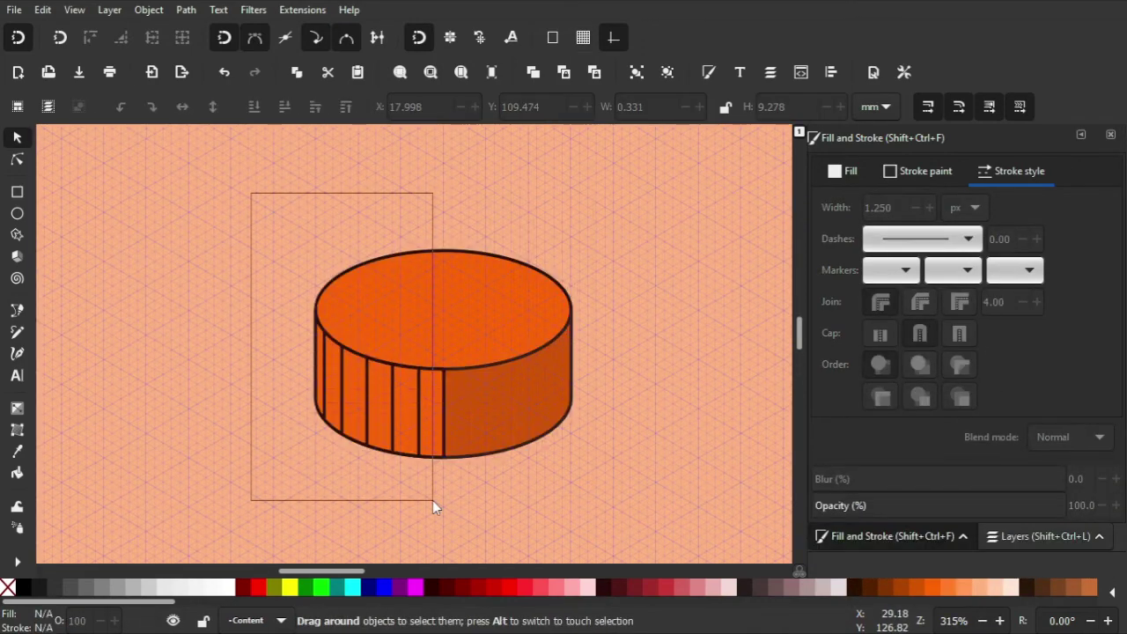
Step: Group the vertical ridges with the cap body and set it on the ground beside the carton
left_click_drag(432, 500, 397, 499)
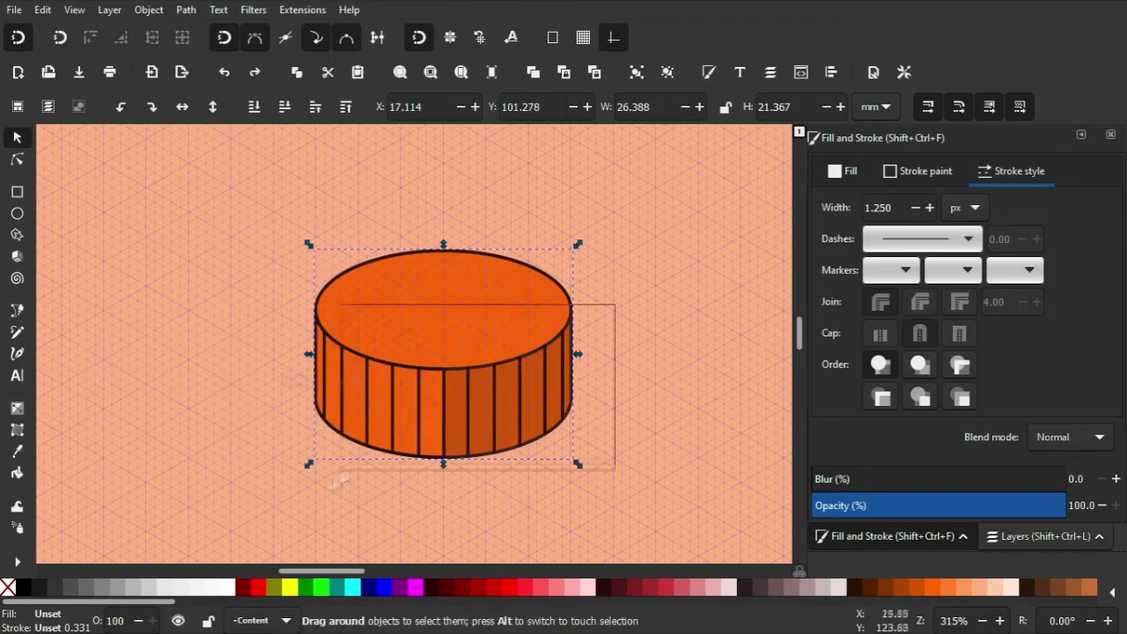
left_click_drag(616, 303, 291, 493)
left_click(443, 291, "shift")
key("ctrl+g")
left_click_drag(376, 188, 440, 471)
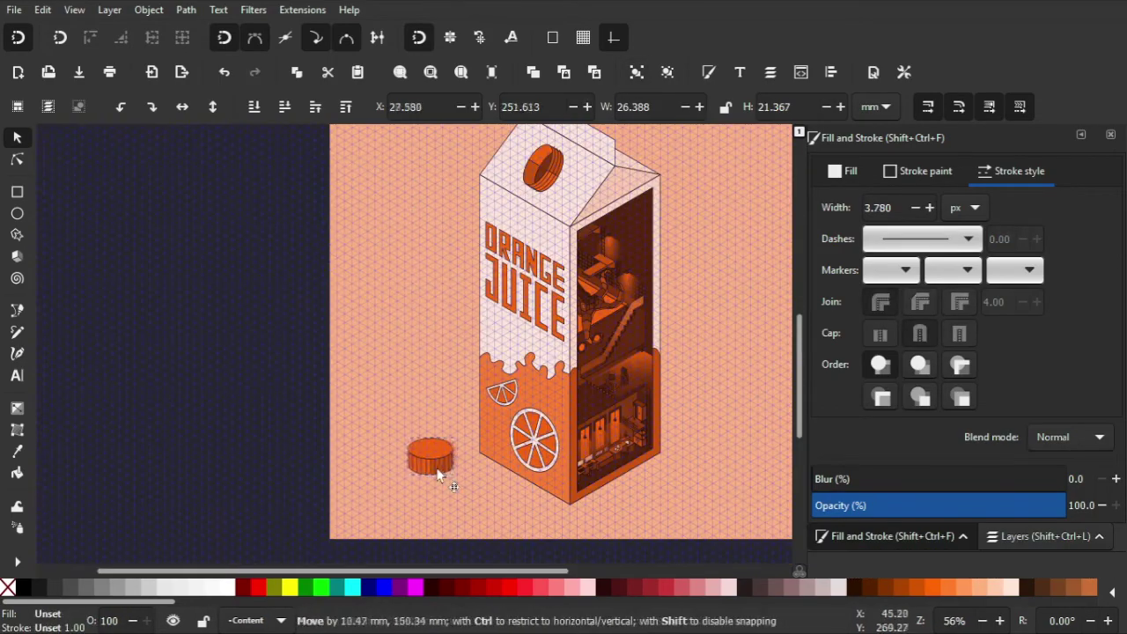
left_click_drag(388, 396, 440, 441)
key("Escape")
Step: Draw a closed shadow outline starting at the carton's corner
key("5")
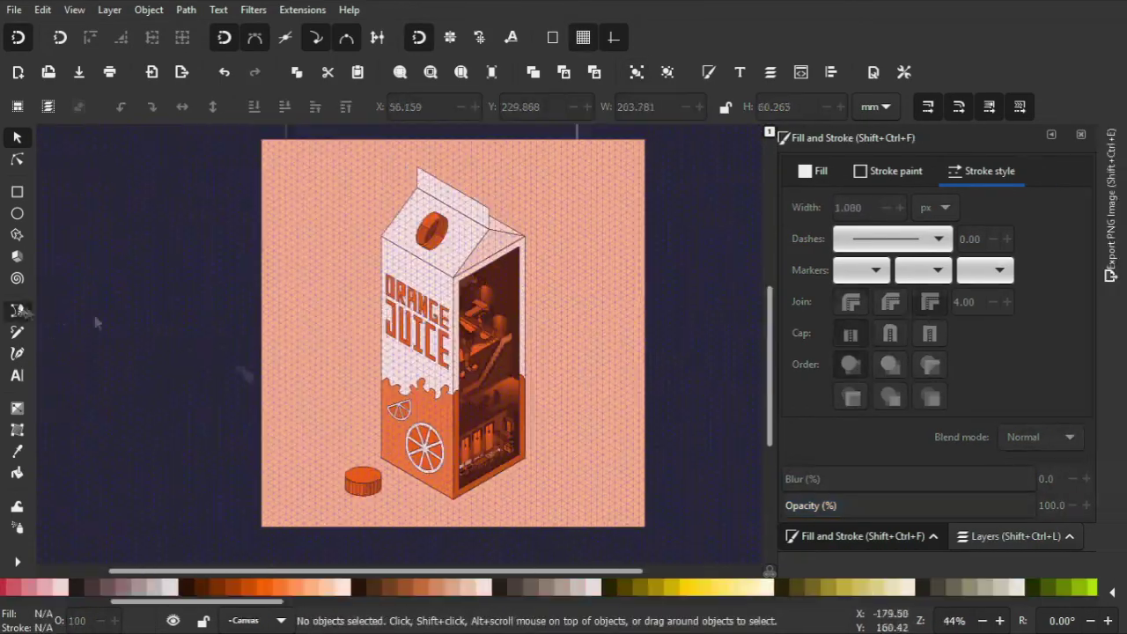
scroll(549, 367, "up", 5)
key("b")
scroll(549, 336, "down", 2)
left_click(335, 368)
scroll(722, 254, "down", 2)
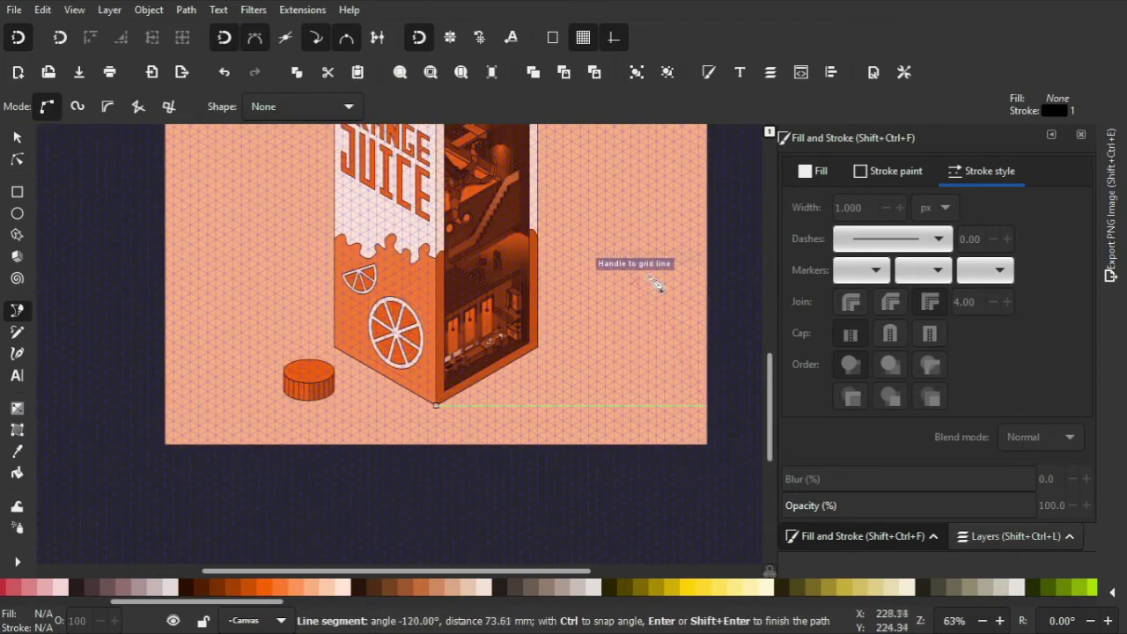
scroll(659, 284, "down", 1)
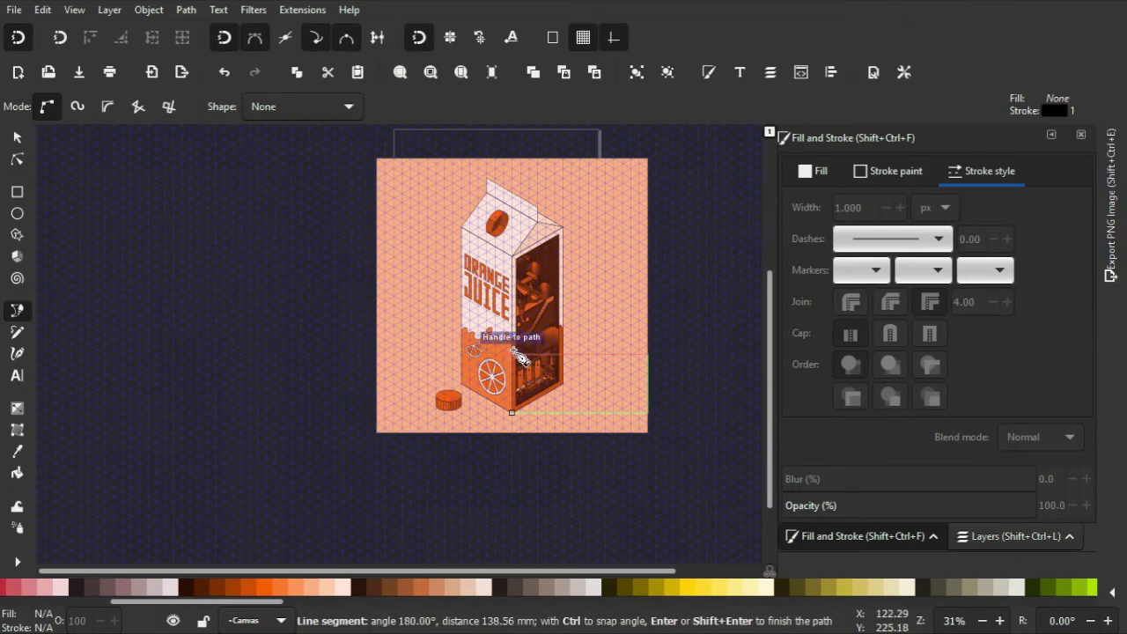
scroll(519, 420, "up", 4)
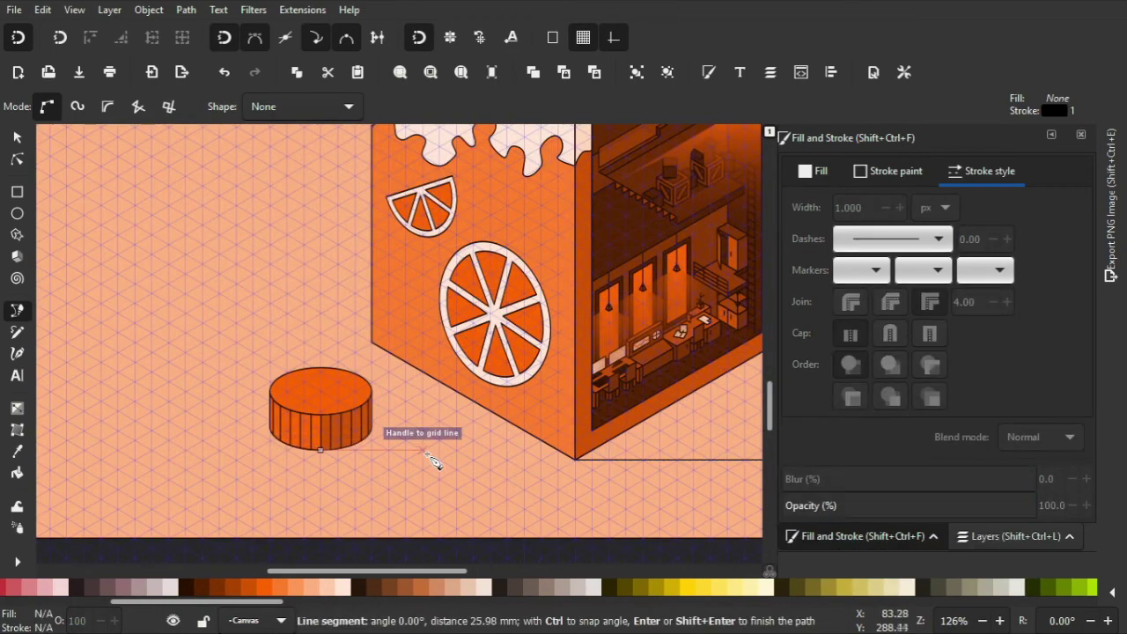
left_click(323, 452)
key("s")
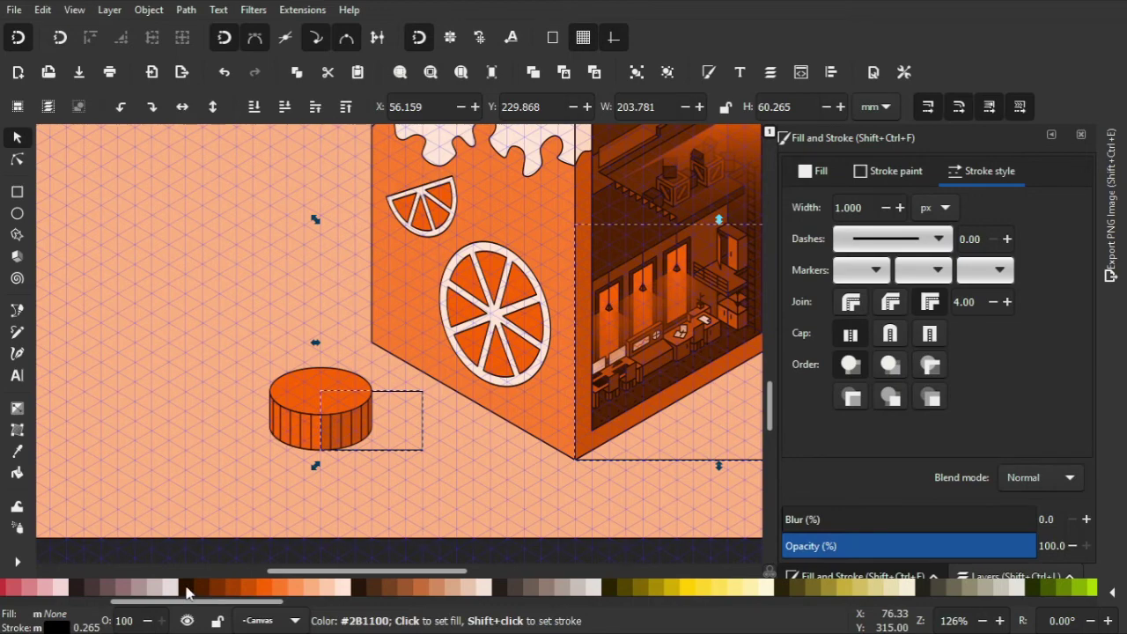
Step: Fill the shadows dark brown, widen the cap shadow's far edge, and hide the isometric grid
left_click(211, 588)
type("1.250")
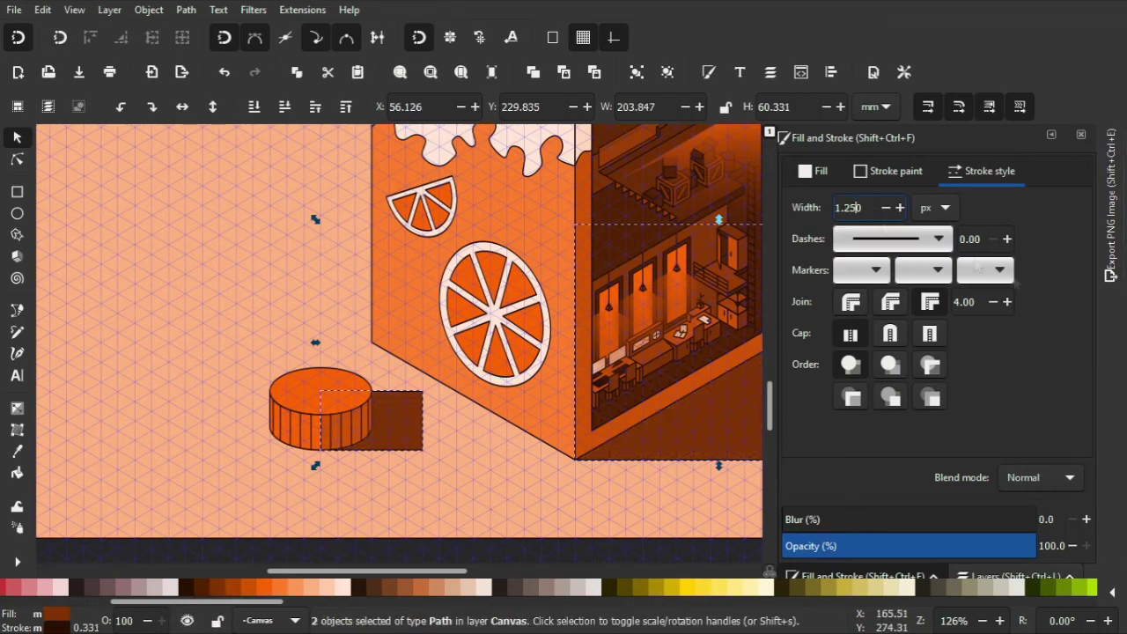
key("n")
left_click_drag(423, 435, 454, 444)
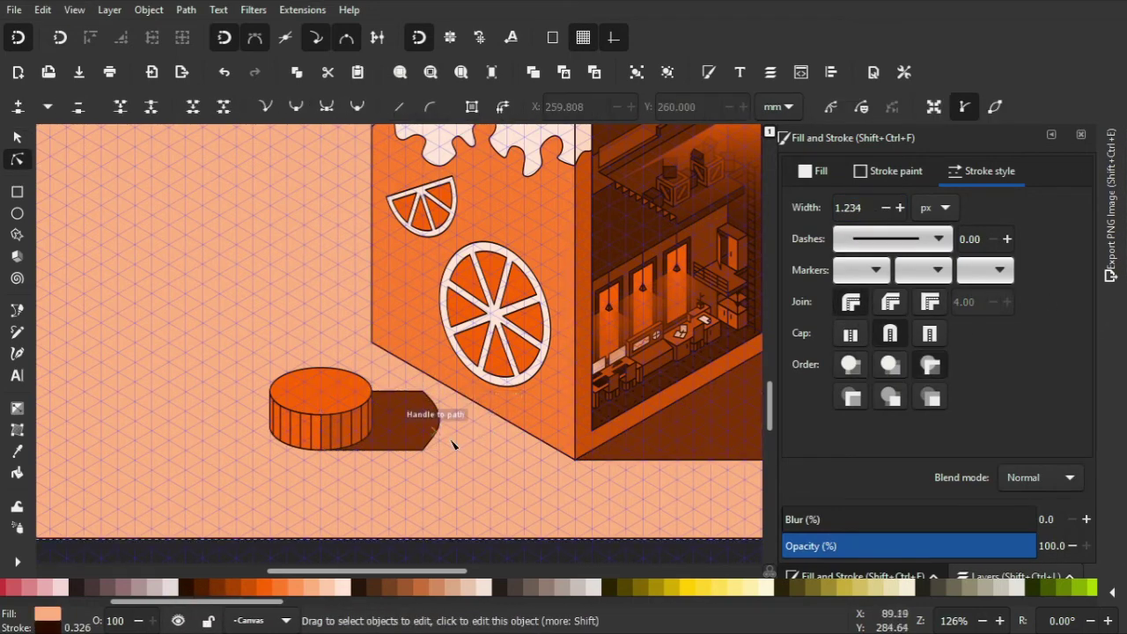
scroll(452, 436, "up", 1)
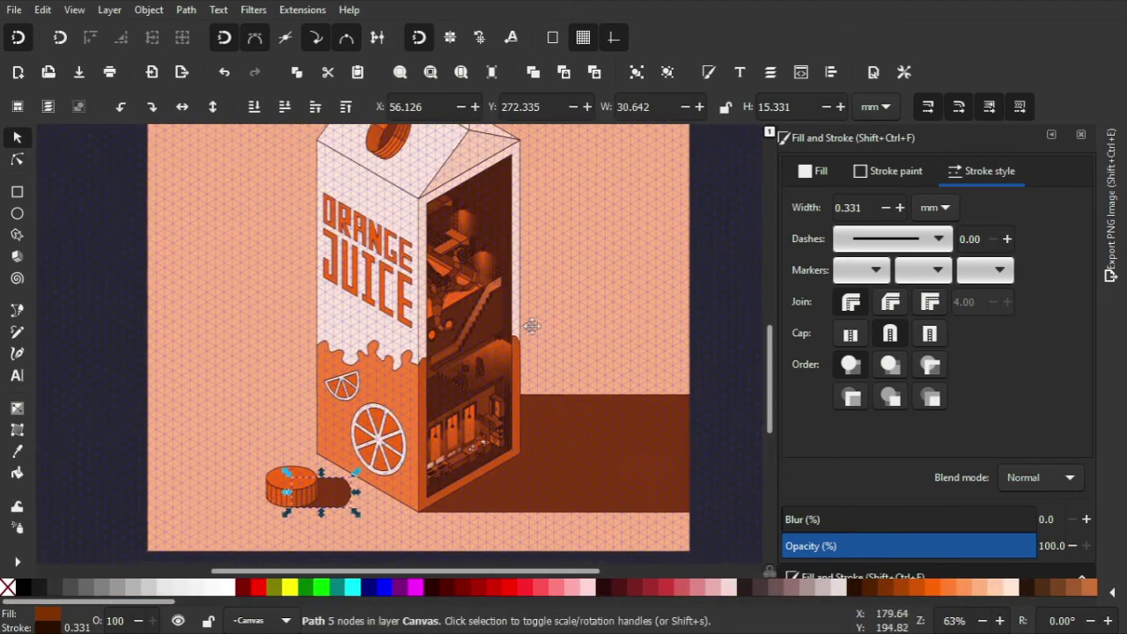
left_click(75, 9)
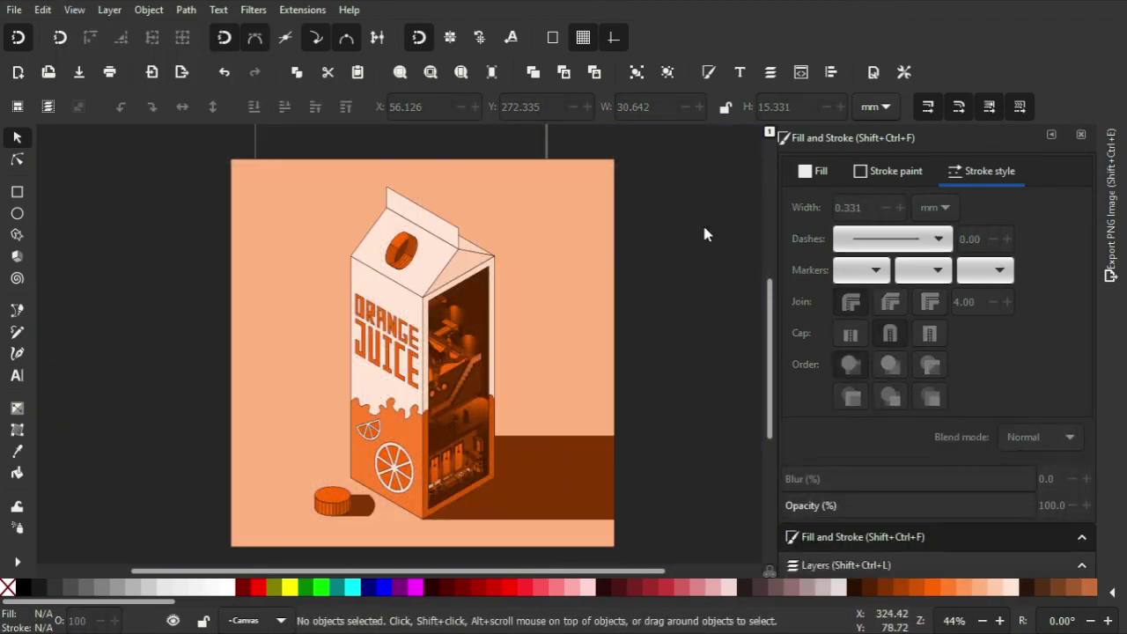